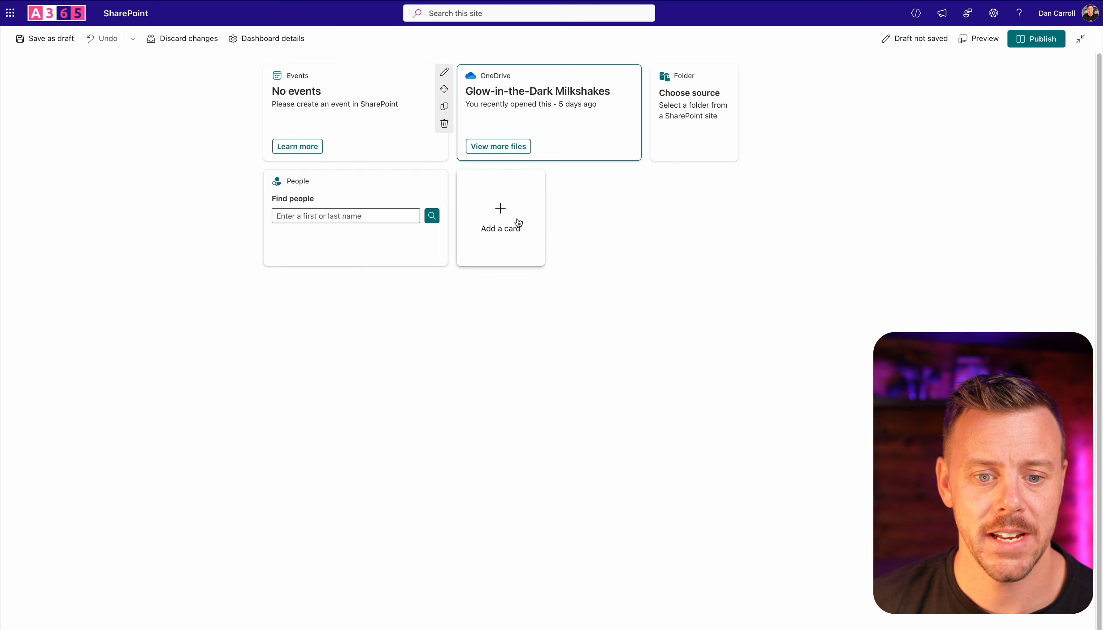
Step: Browse the available dashboard cards, and move the People card to the first position on the dashboard
left_click(512, 217)
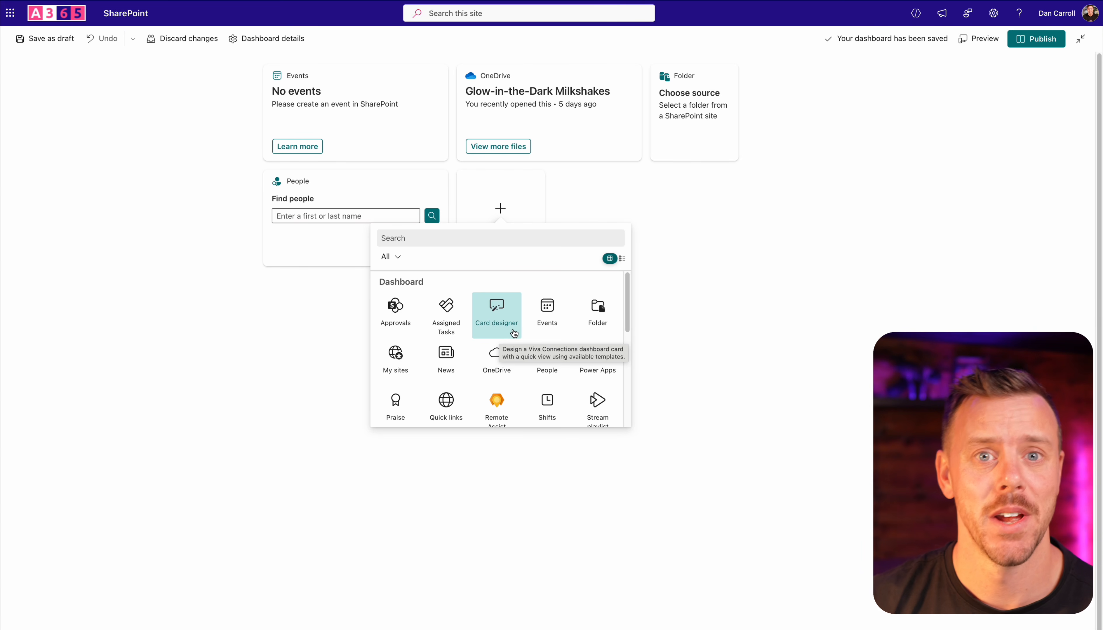
left_click(721, 194)
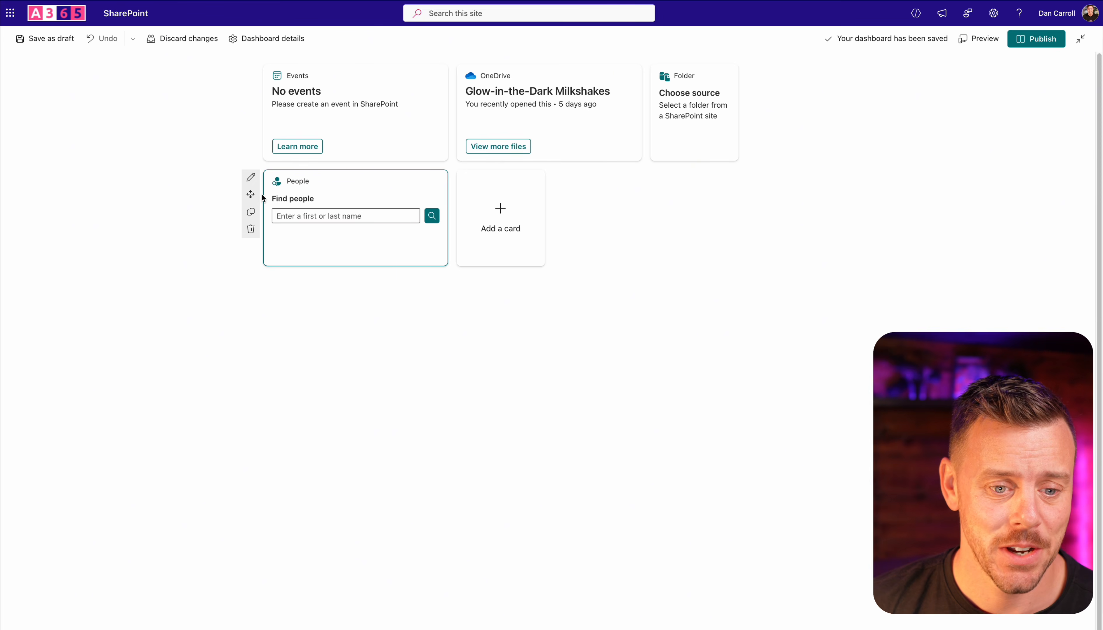
left_click_drag(250, 194, 255, 95)
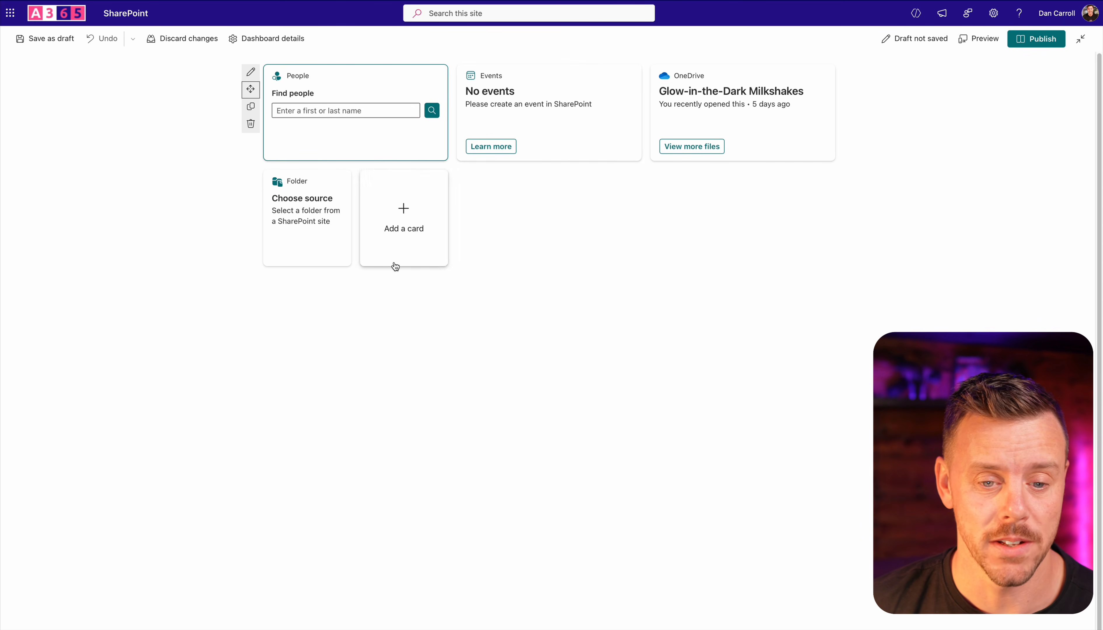
Step: Set the Events card's size to Medium
left_click(523, 129)
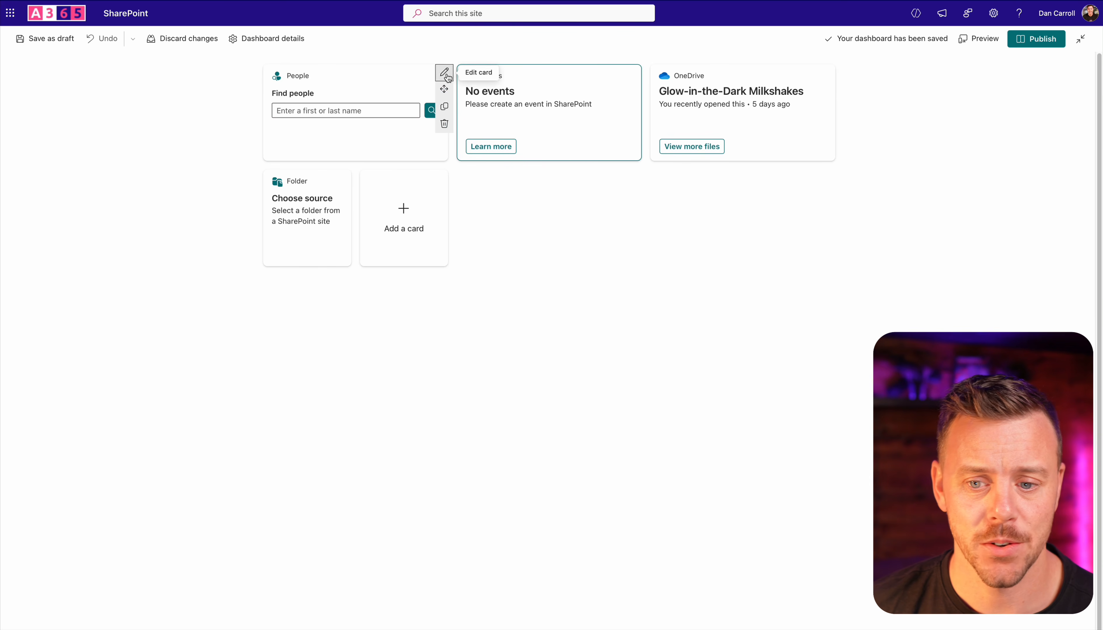
left_click(445, 75)
left_click(967, 196)
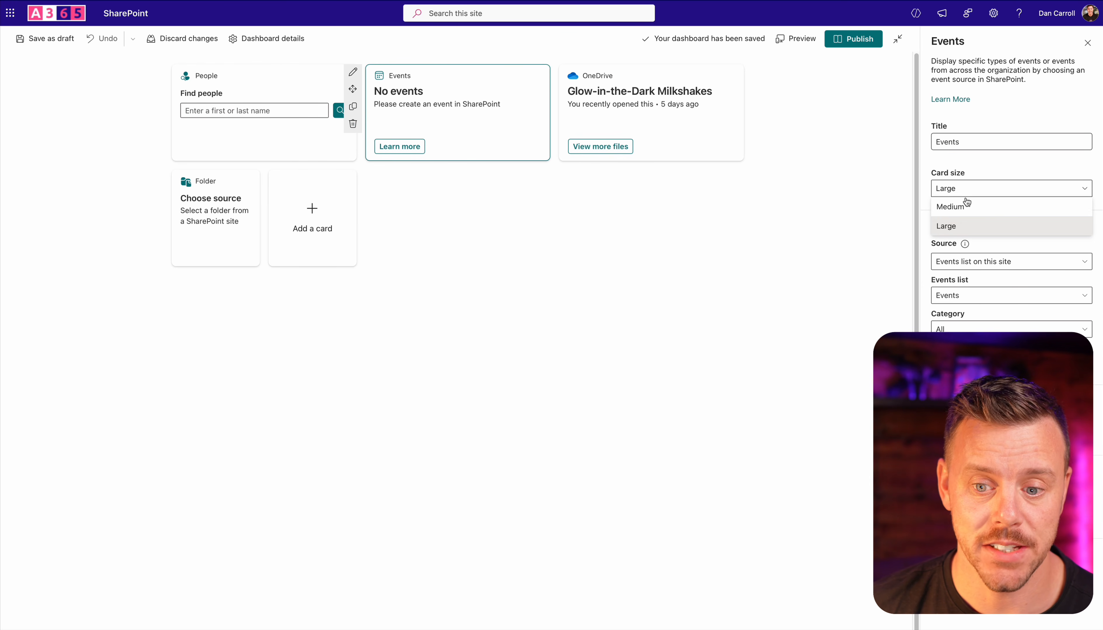
left_click(965, 206)
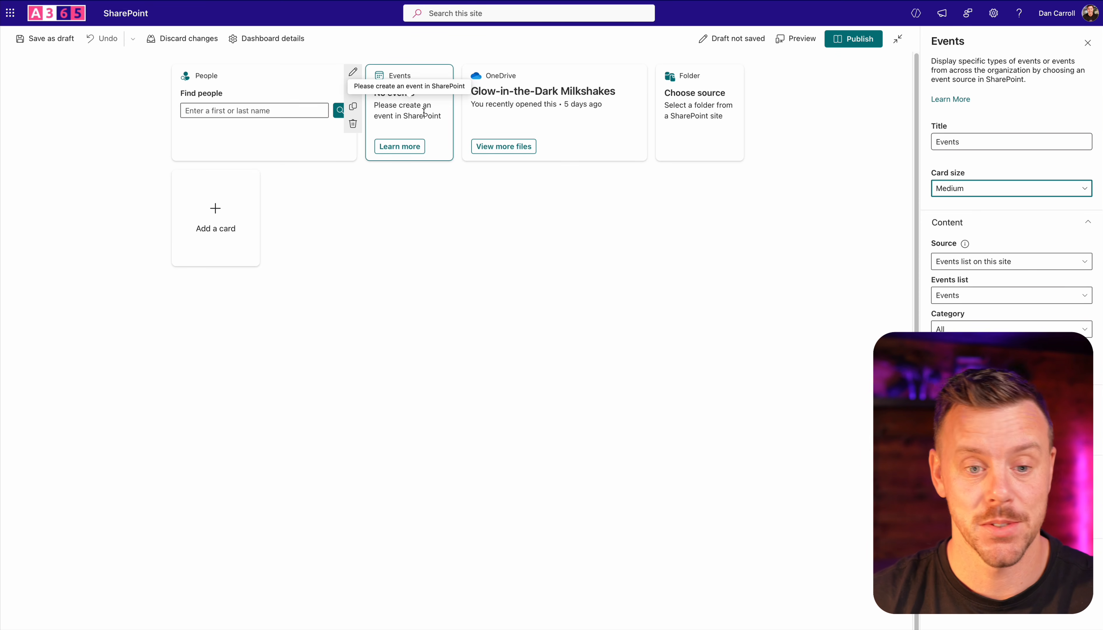
left_click(505, 308)
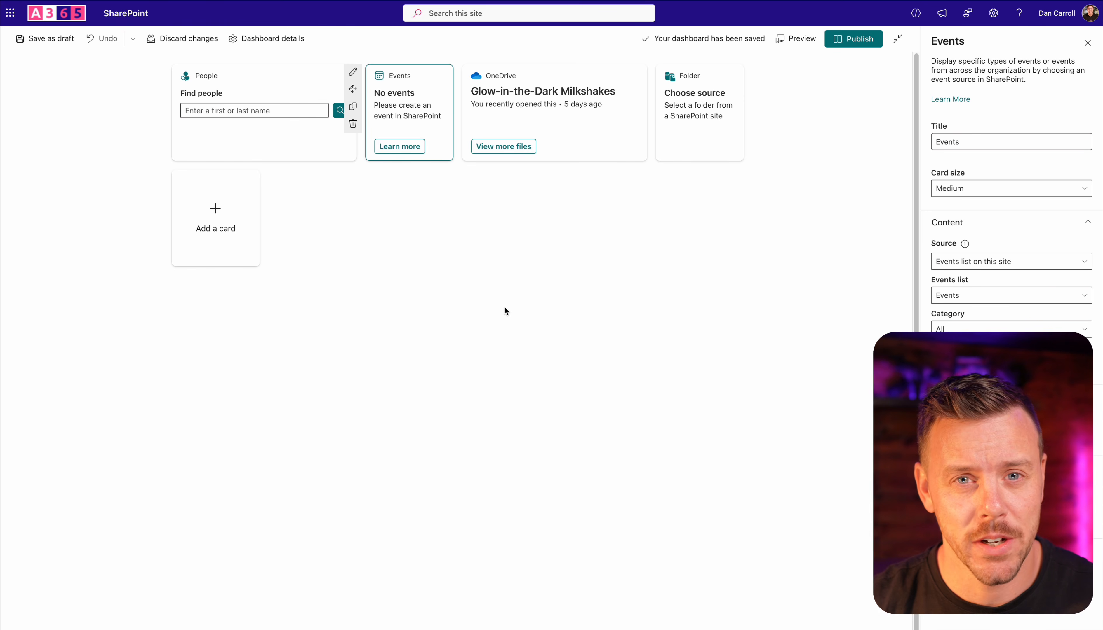
Step: Delete the Events, People, OneDrive and Folder cards so the dashboard is empty
left_click(353, 123)
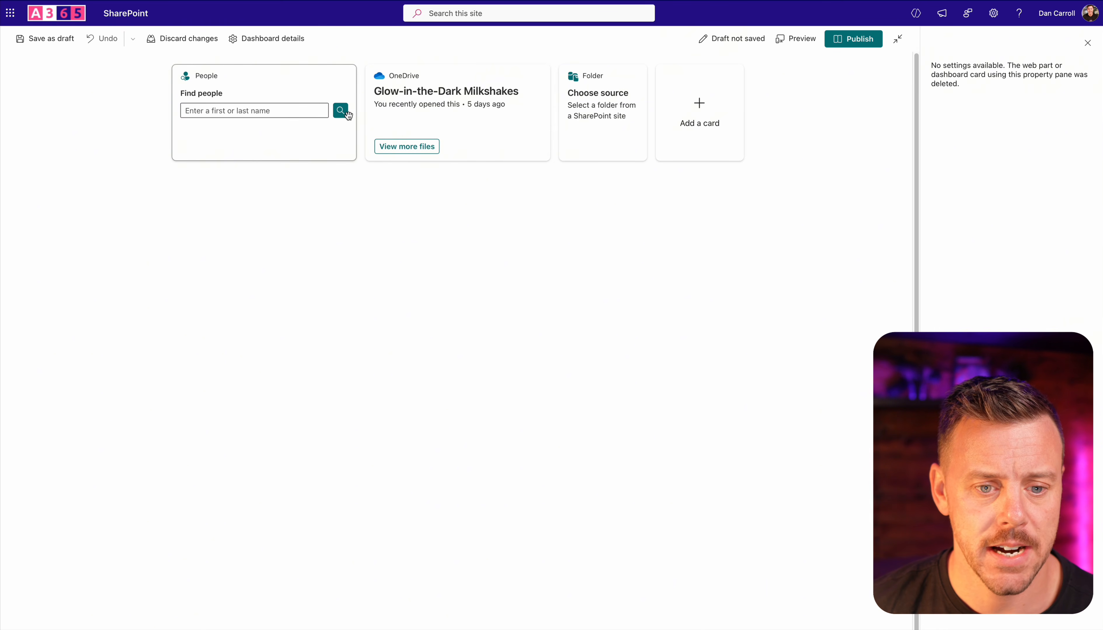
left_click(335, 88)
left_click(156, 123)
left_click(193, 119)
left_click(156, 123)
Step: Add a Card designer card to the empty dashboard and try its Image and Heading templates
left_click(242, 113)
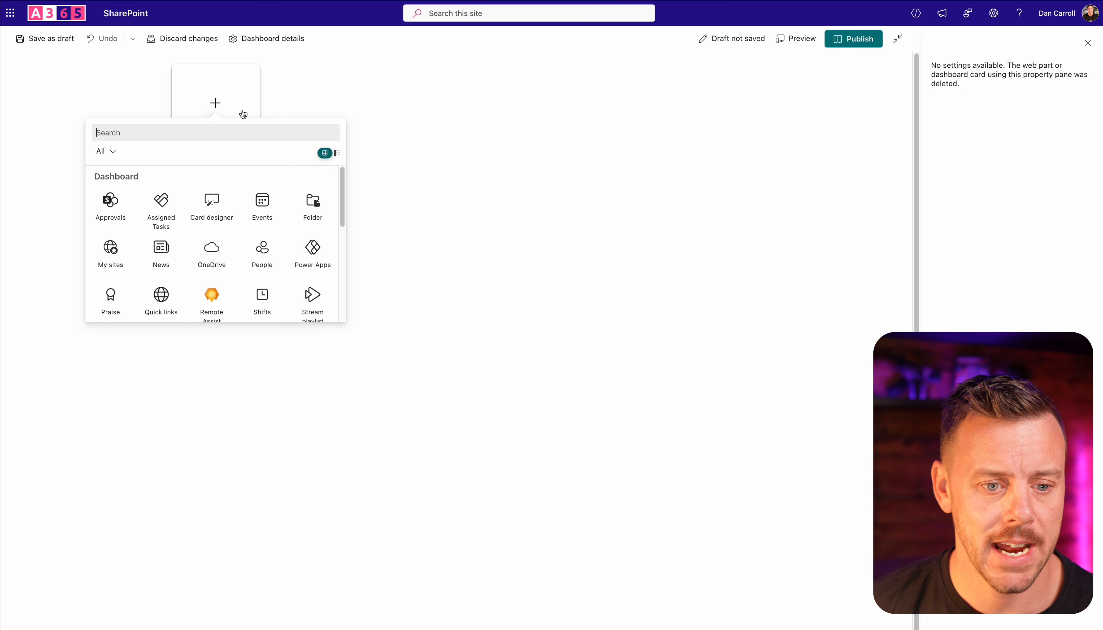
left_click(214, 209)
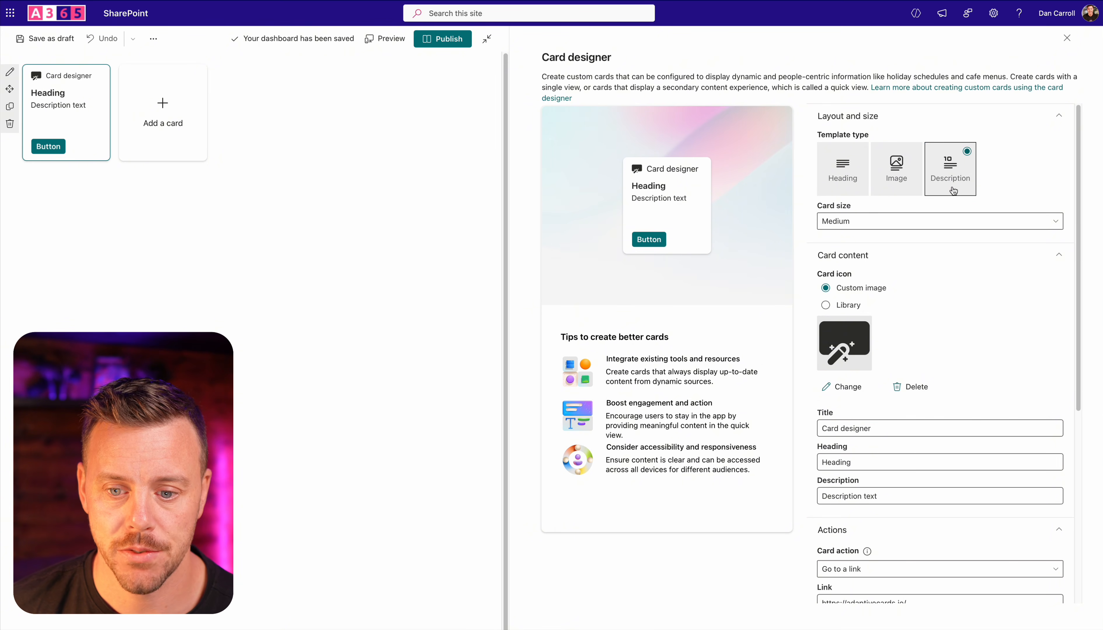
left_click(908, 175)
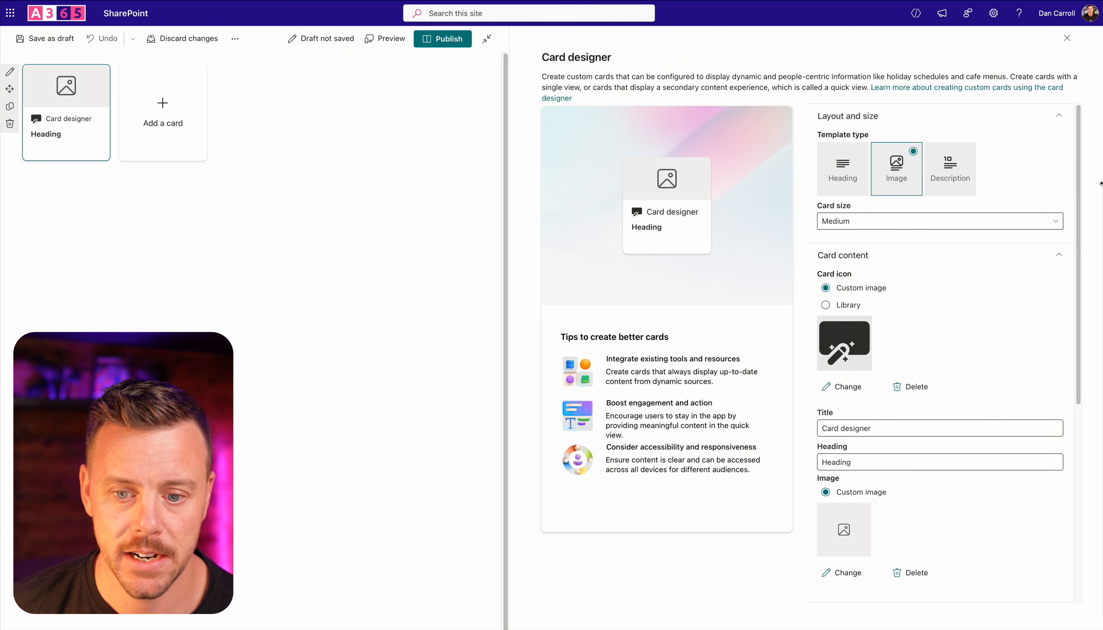
left_click(840, 175)
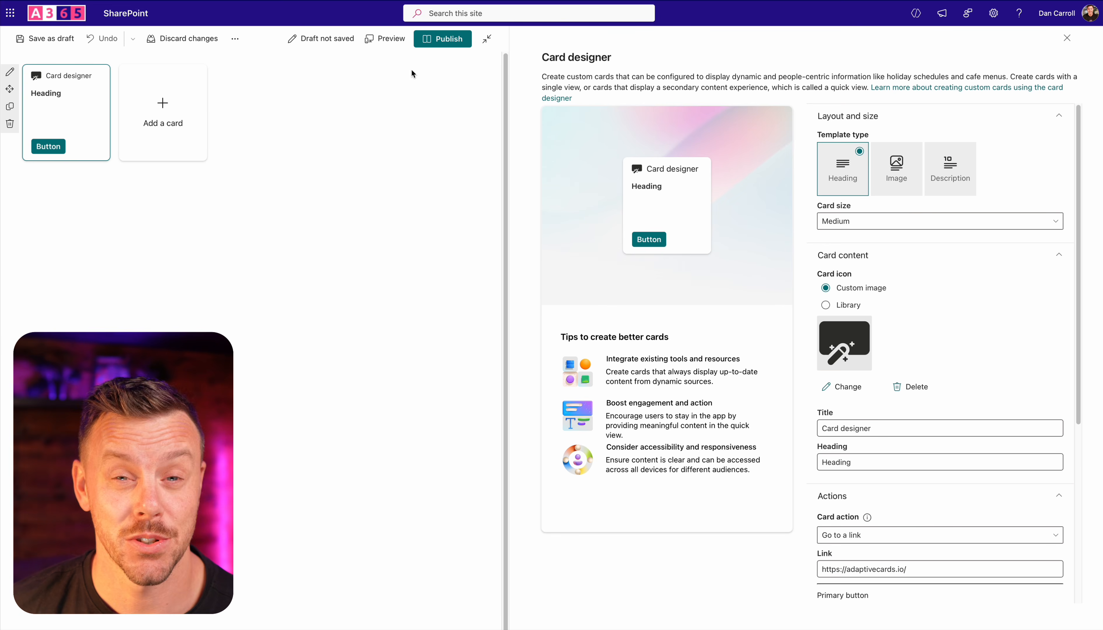
Step: Set the new card's size to Large and its template type to Image
left_click(838, 222)
left_click(838, 259)
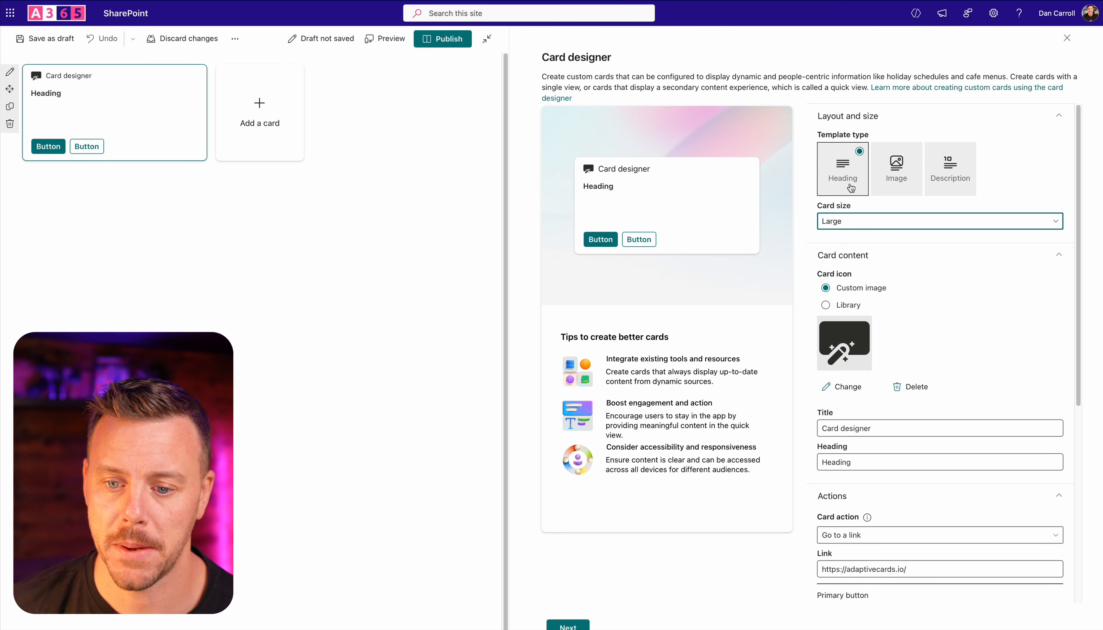
left_click(892, 172)
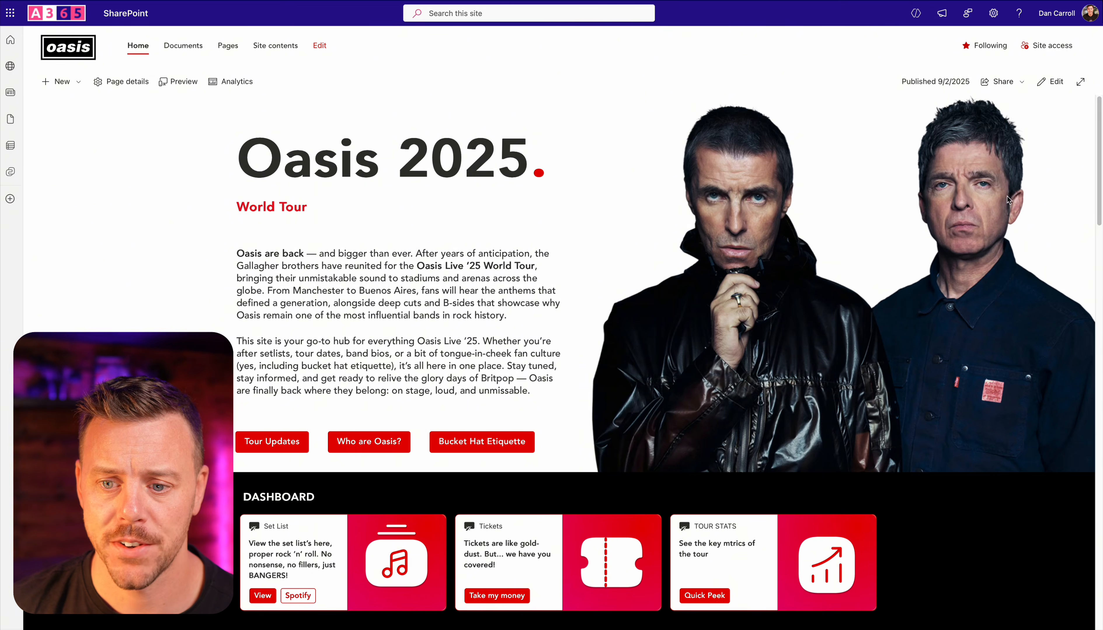
Step: Open the Oasis site's dashboard from the site settings and put it into edit mode
left_click(993, 13)
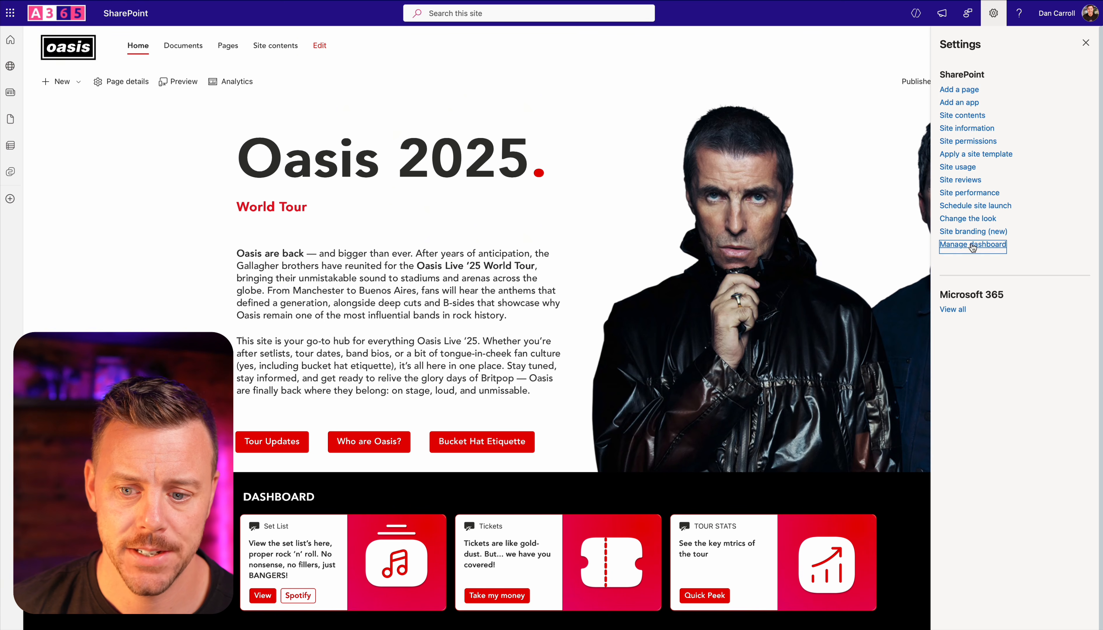
left_click(973, 244)
left_click(949, 624)
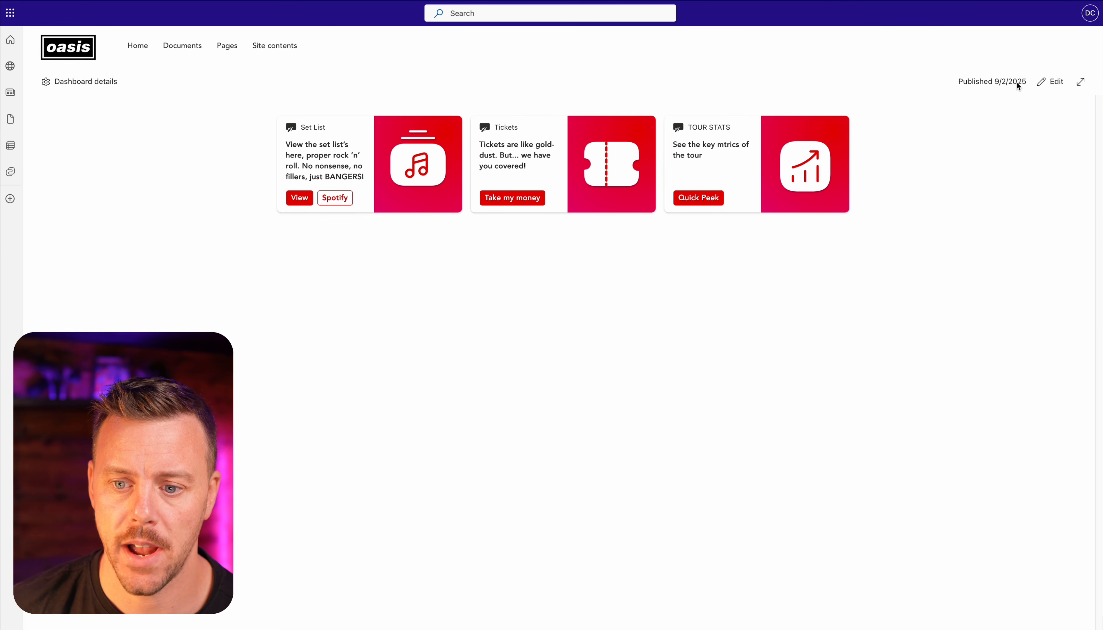
left_click(1053, 82)
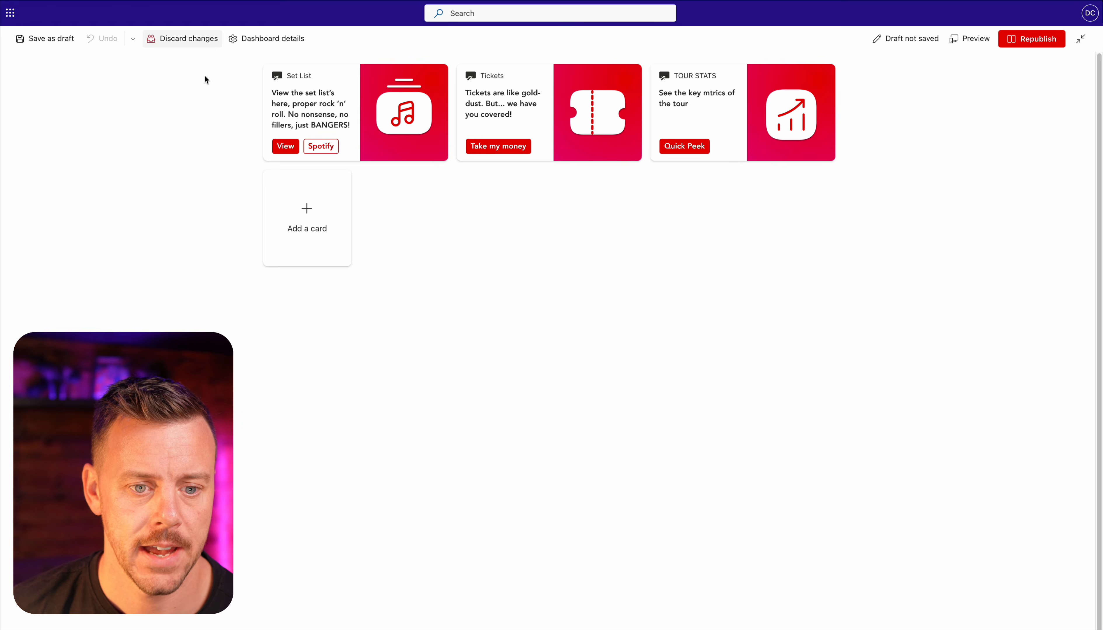
Step: Edit the Set List card and set its card icon to leaf_two from the icon library
left_click(317, 90)
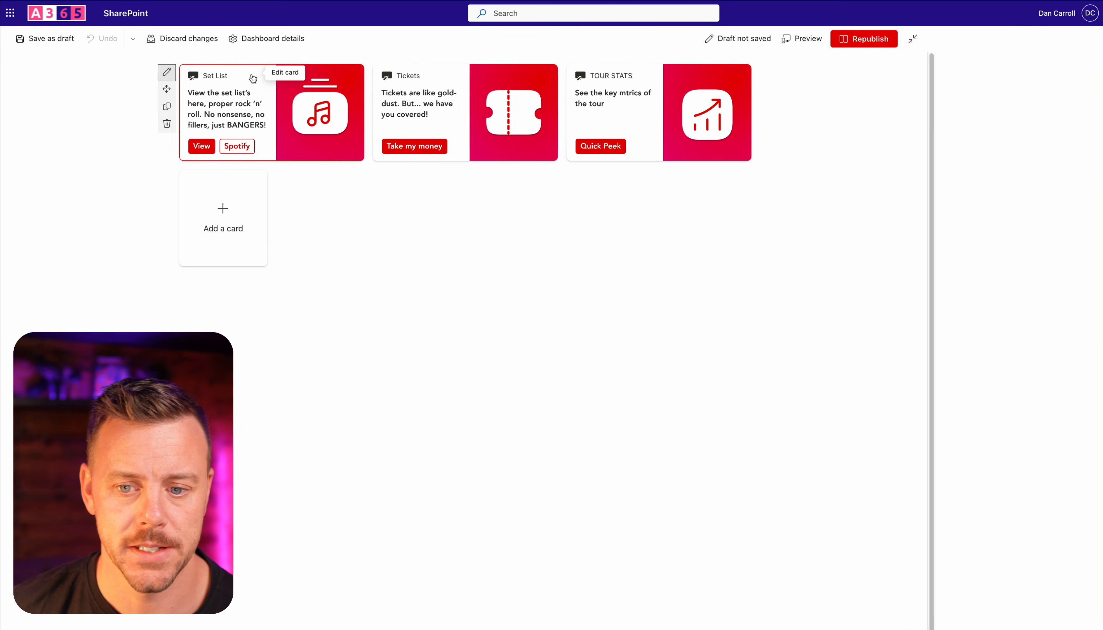
left_click(252, 75)
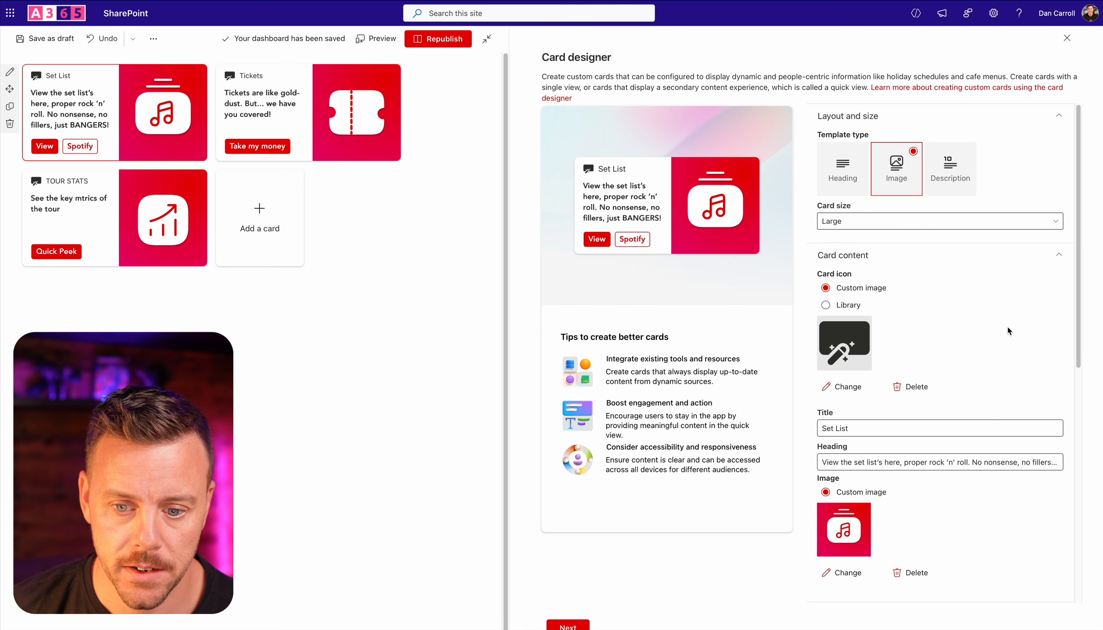
left_click(826, 306)
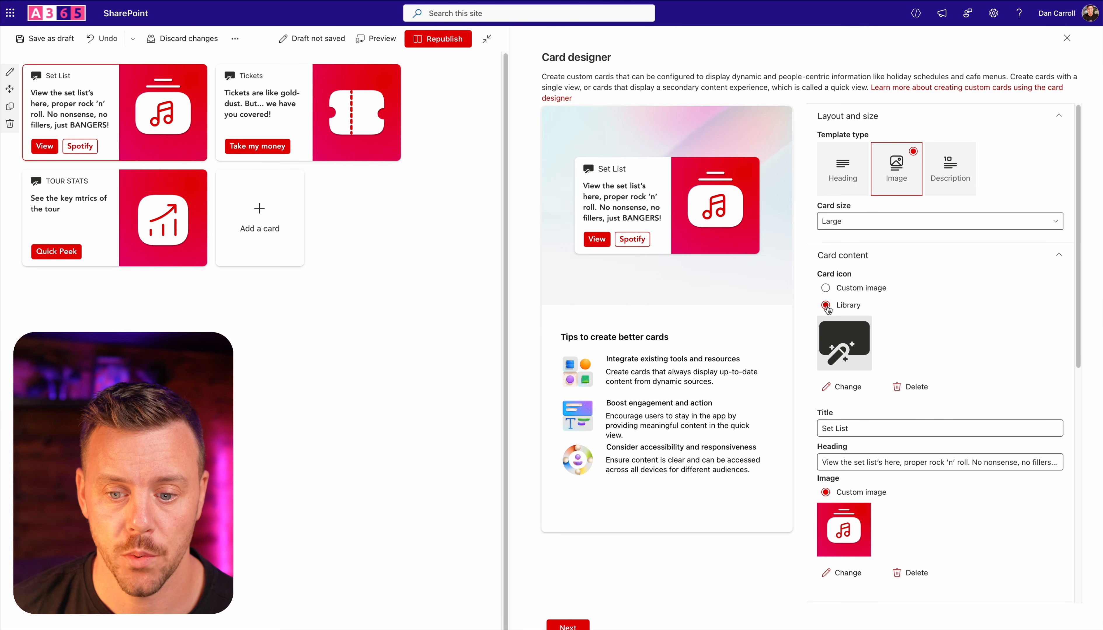
left_click(849, 389)
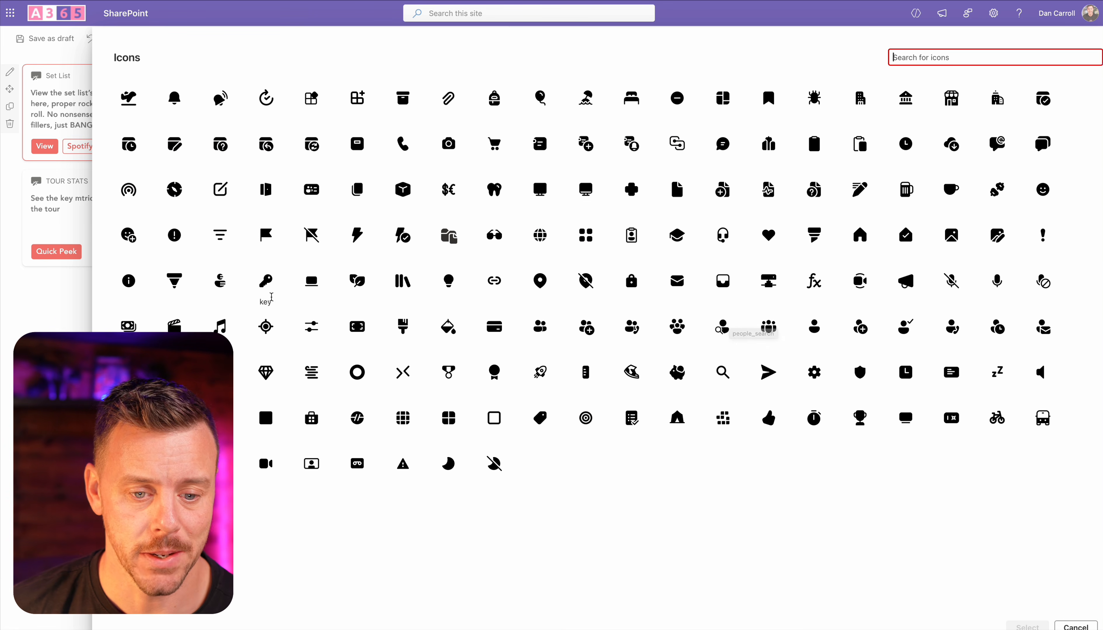
left_click(362, 284)
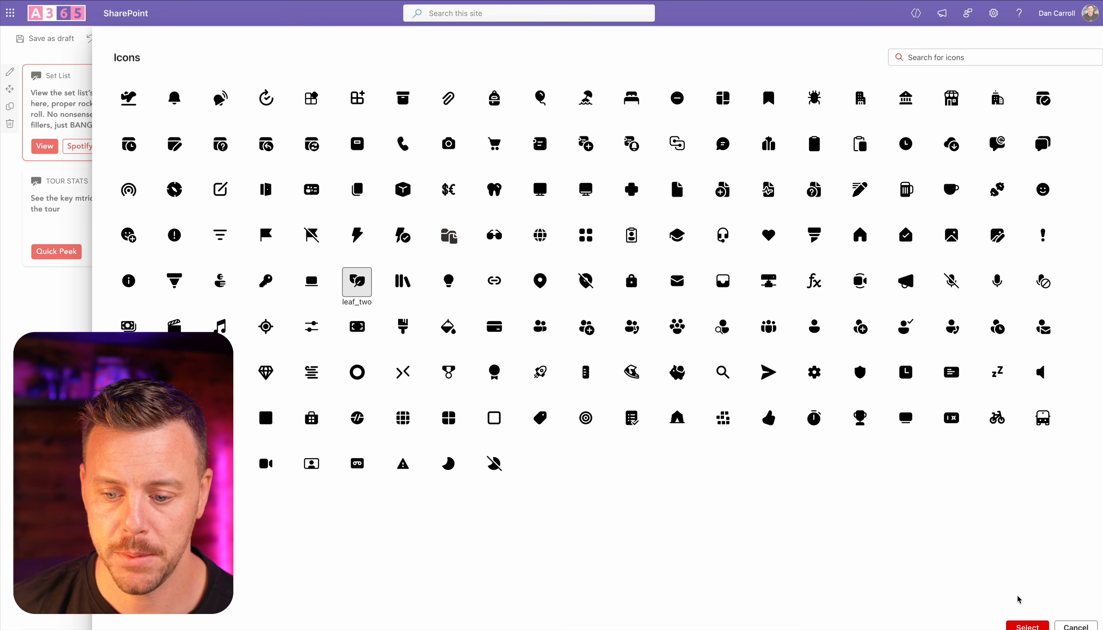
left_click(1029, 627)
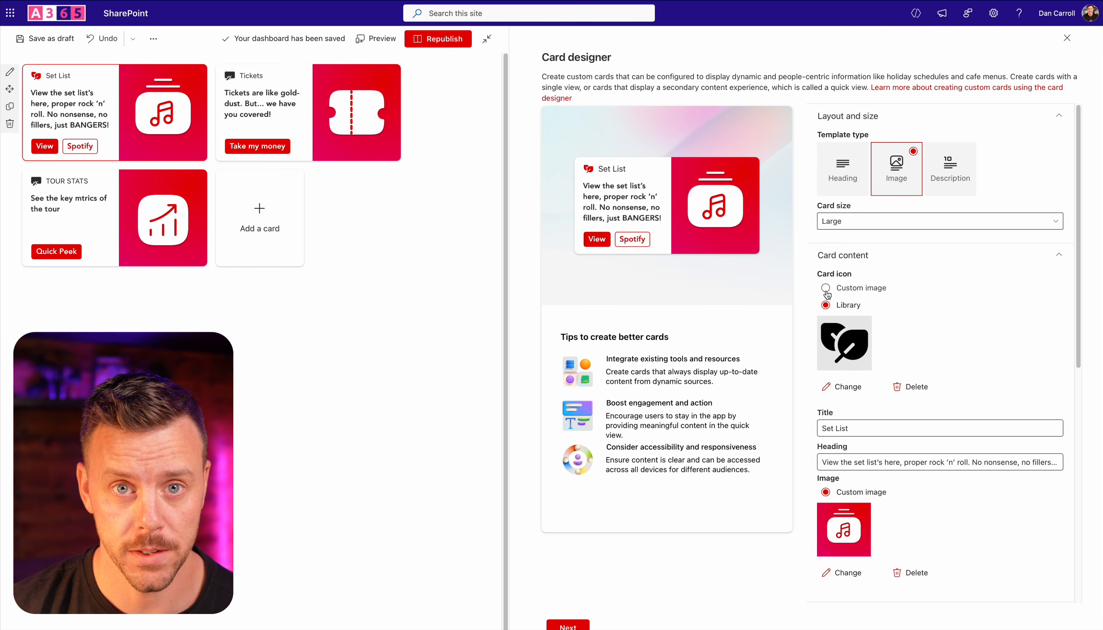
Step: Review the Set List card's content settings and its card action options, keeping Show the quick view
scroll(827, 302, "down", 1)
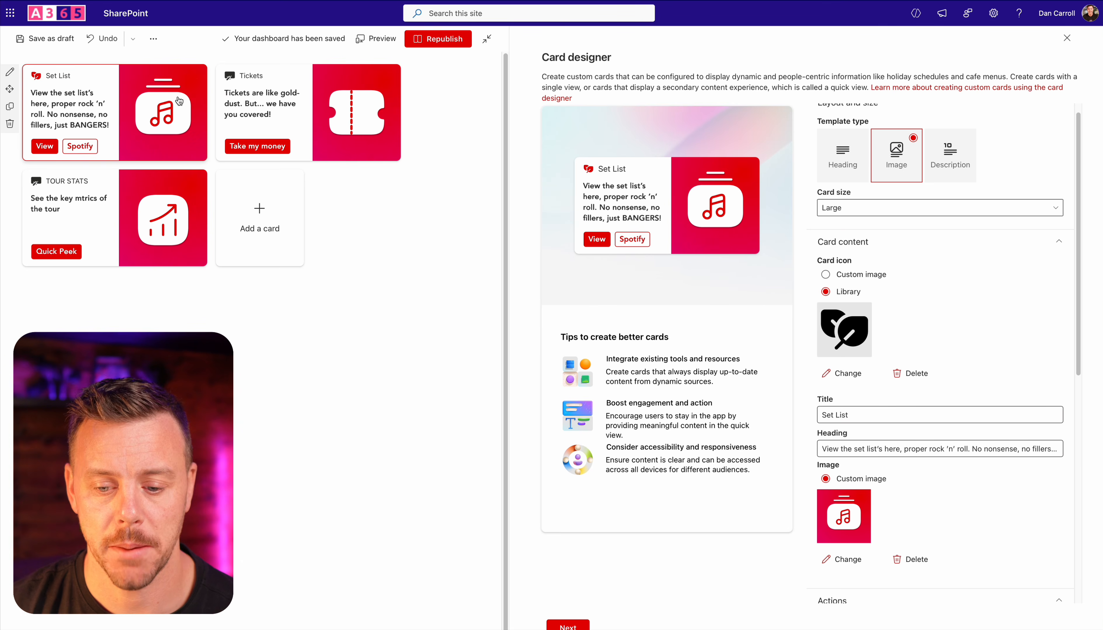
scroll(913, 362, "down", 5)
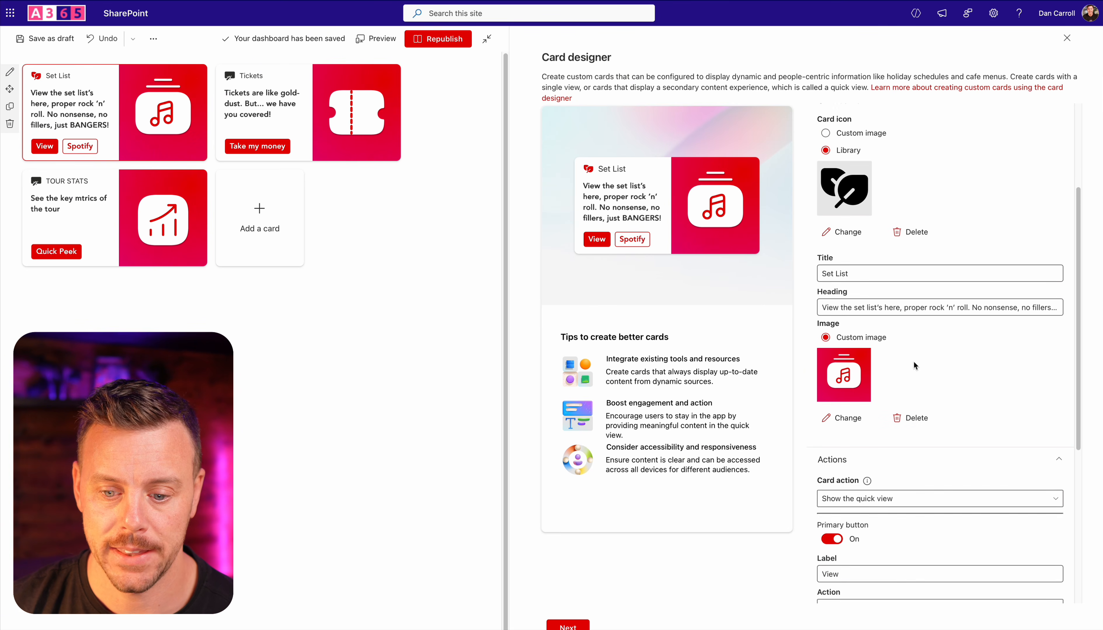
scroll(911, 341, "down", 1)
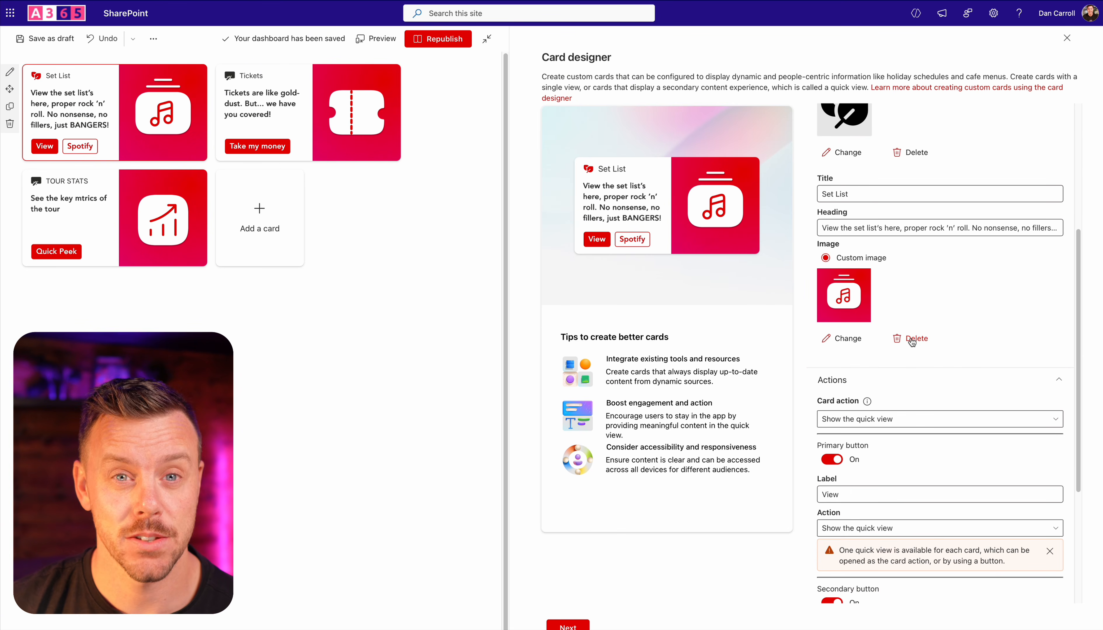
scroll(911, 339, "down", 2)
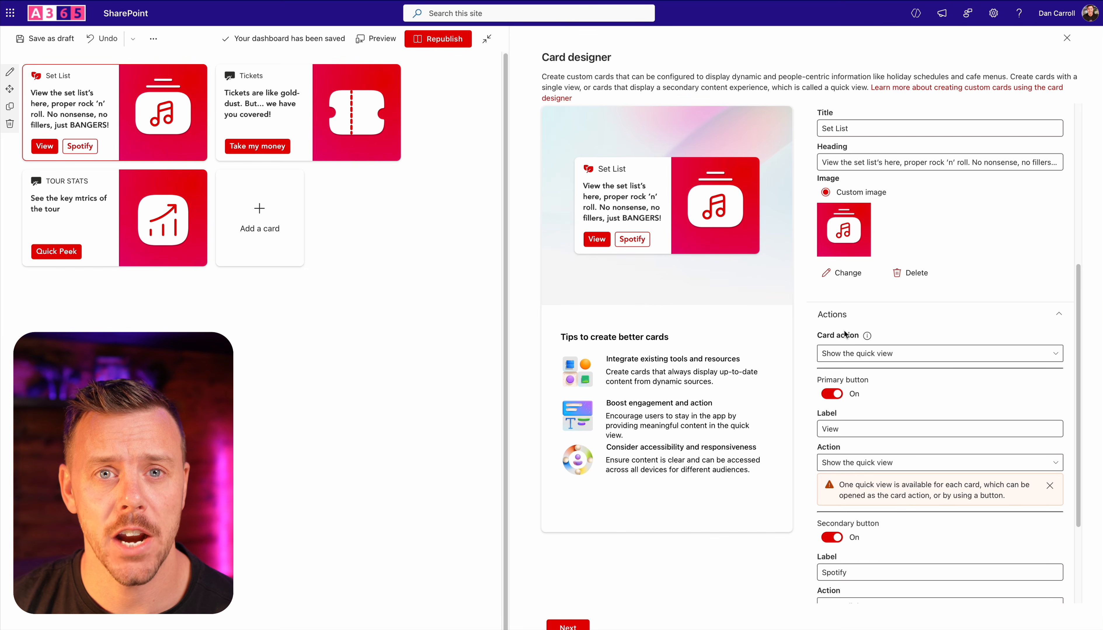
left_click(914, 356)
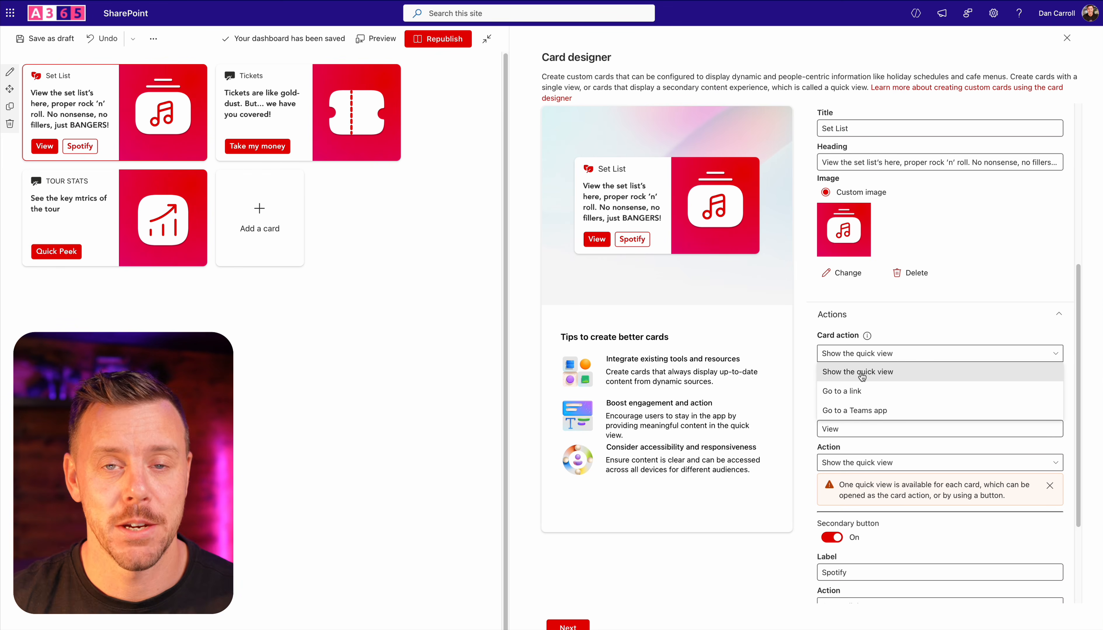
left_click(875, 357)
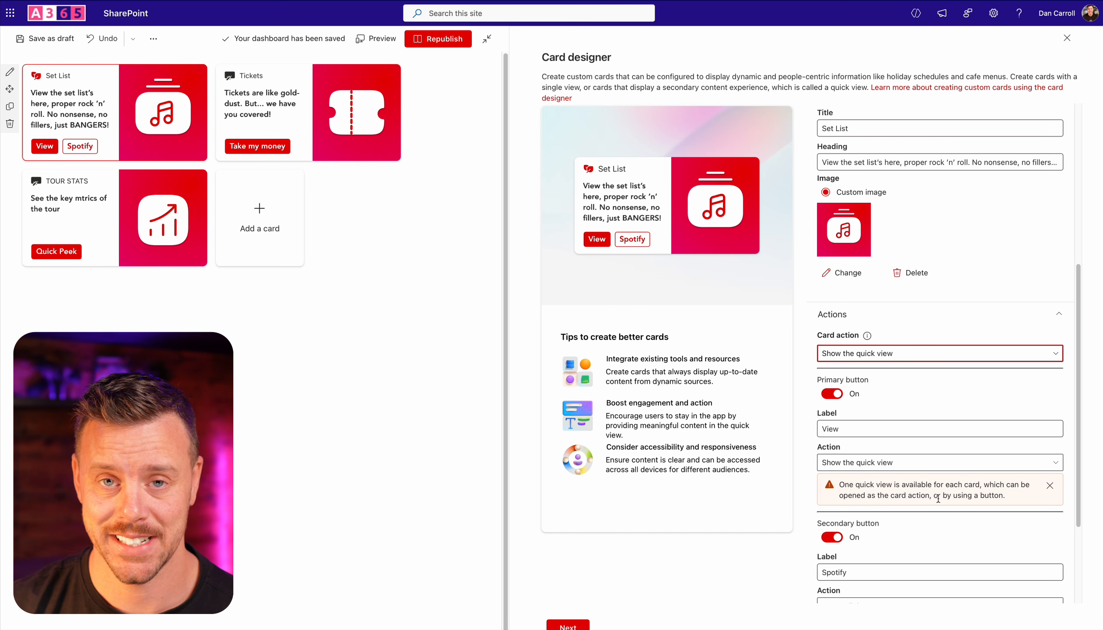
Step: Turn the Set List card's secondary button off and back on
scroll(938, 499, "down", 3)
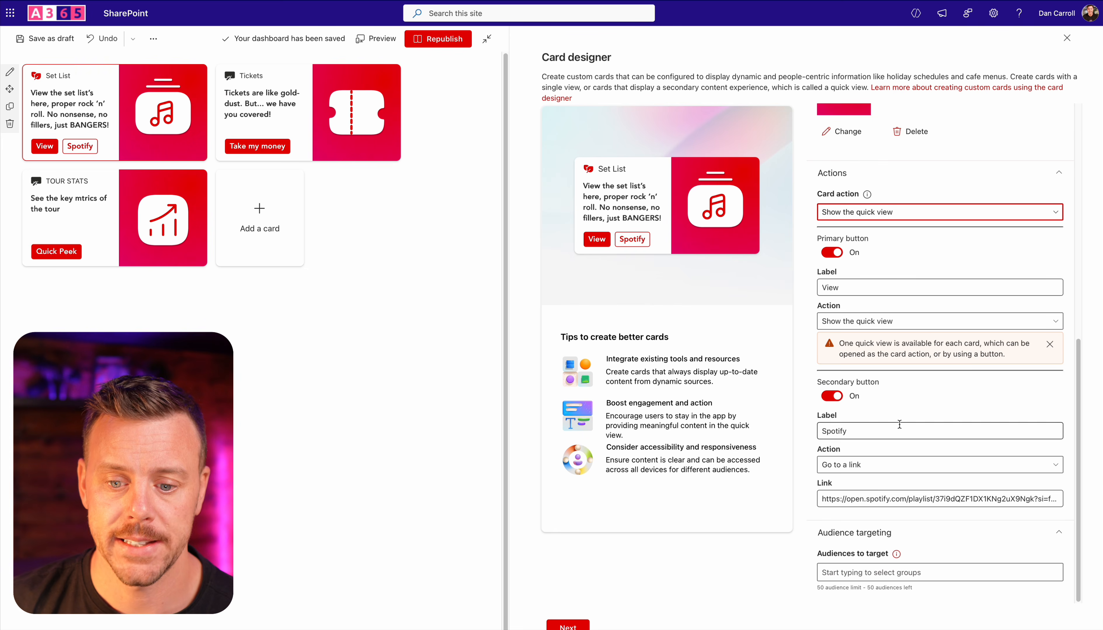
left_click(831, 398)
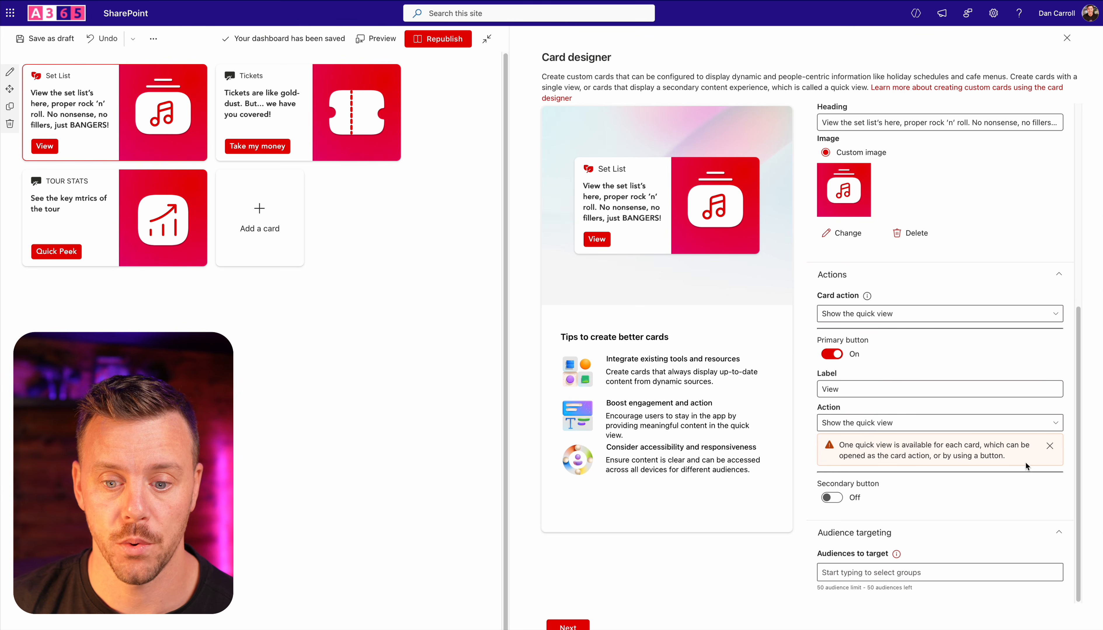
left_click(833, 498)
Step: Review the Set List card's button and audience settings, and continue to the card designer's next stage
scroll(864, 472, "down", 1)
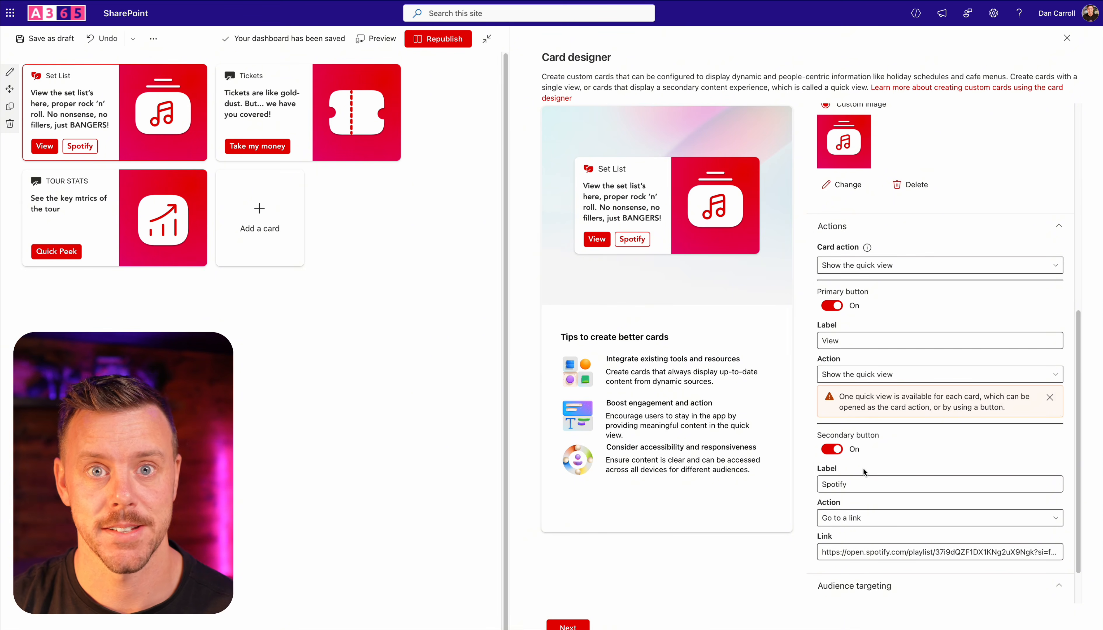
scroll(875, 470, "down", 1)
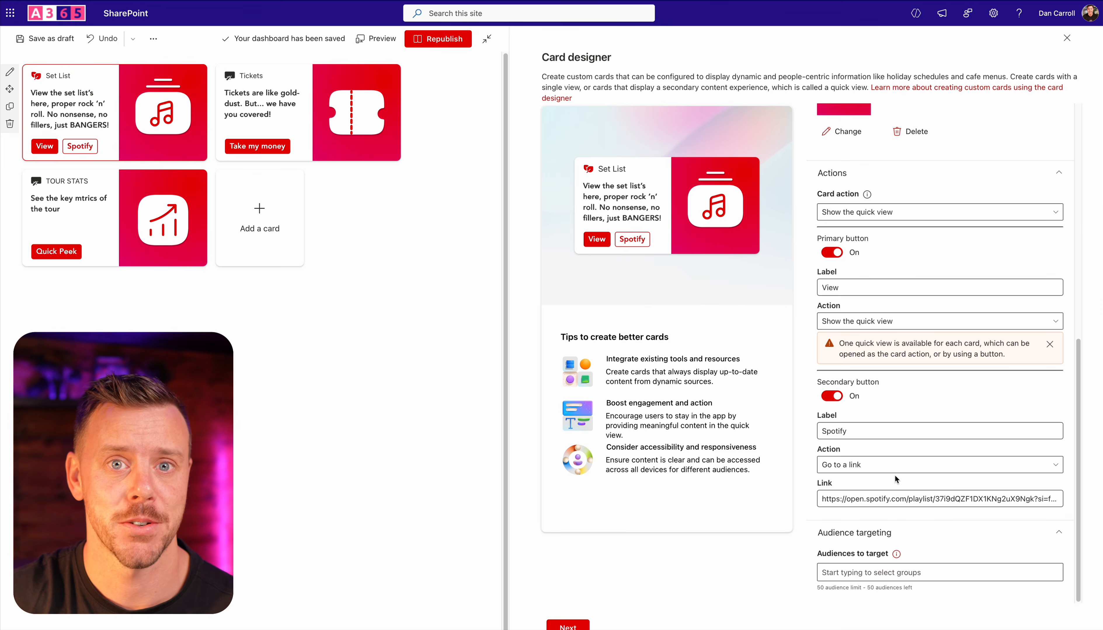
scroll(895, 475, "up", 3)
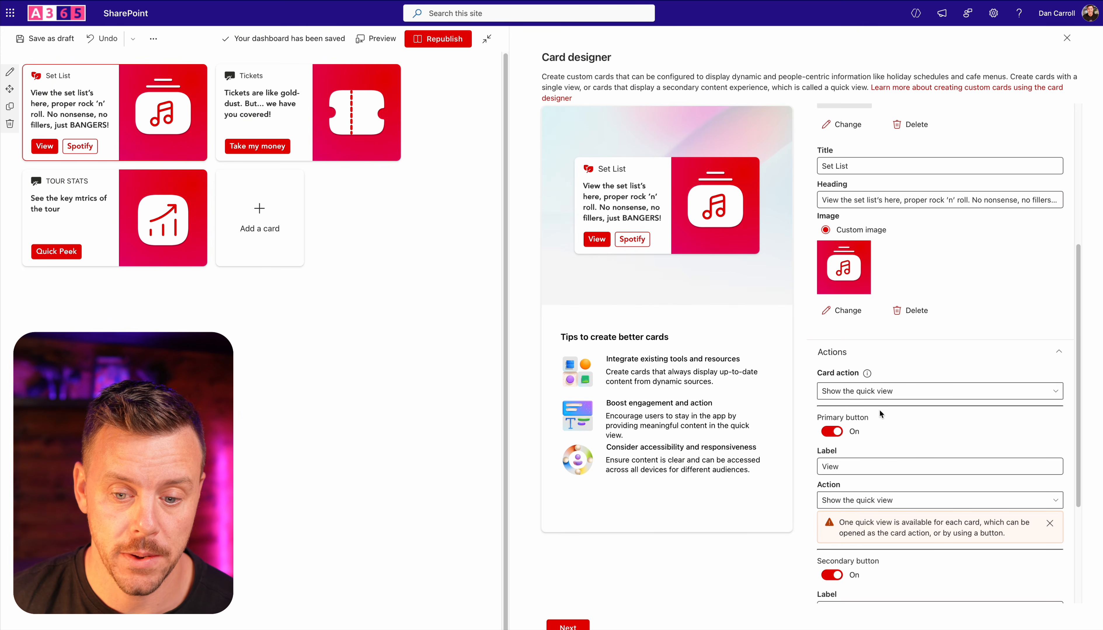
left_click(581, 627)
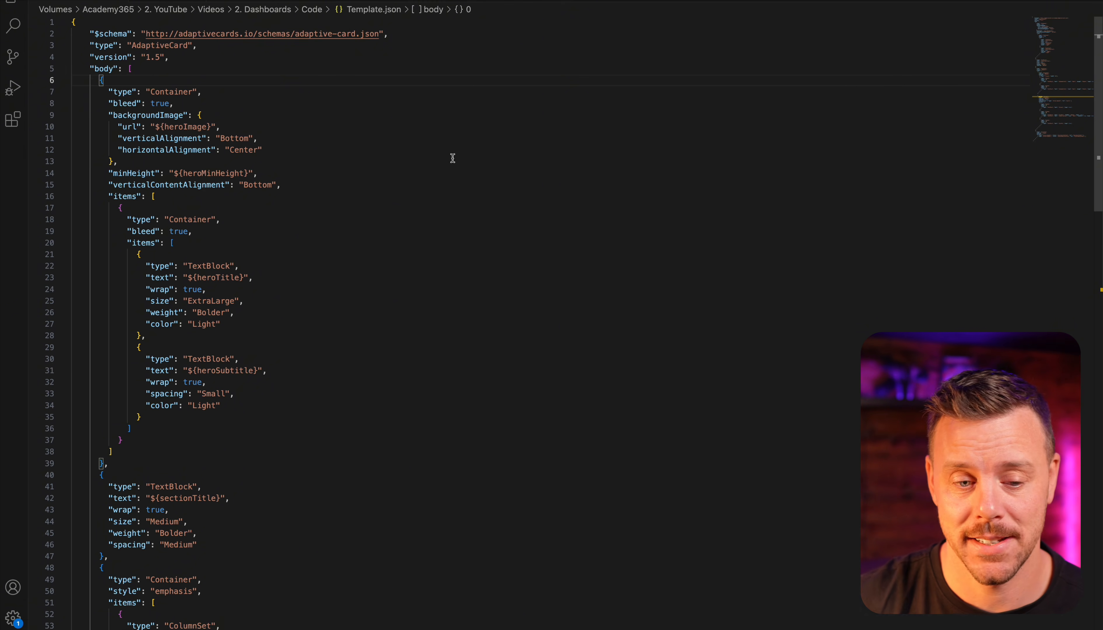
Step: Examine the hero container, section title text block and start of the header ColumnSet in Template.json, comparing them with the quick view preview
left_click(452, 172)
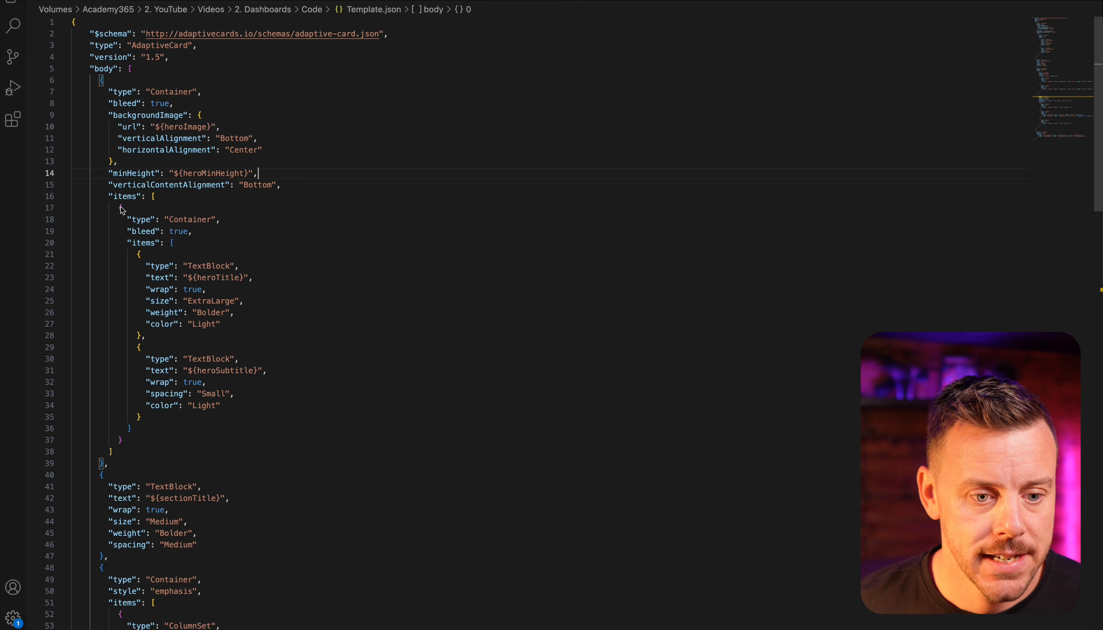
double_click(121, 207)
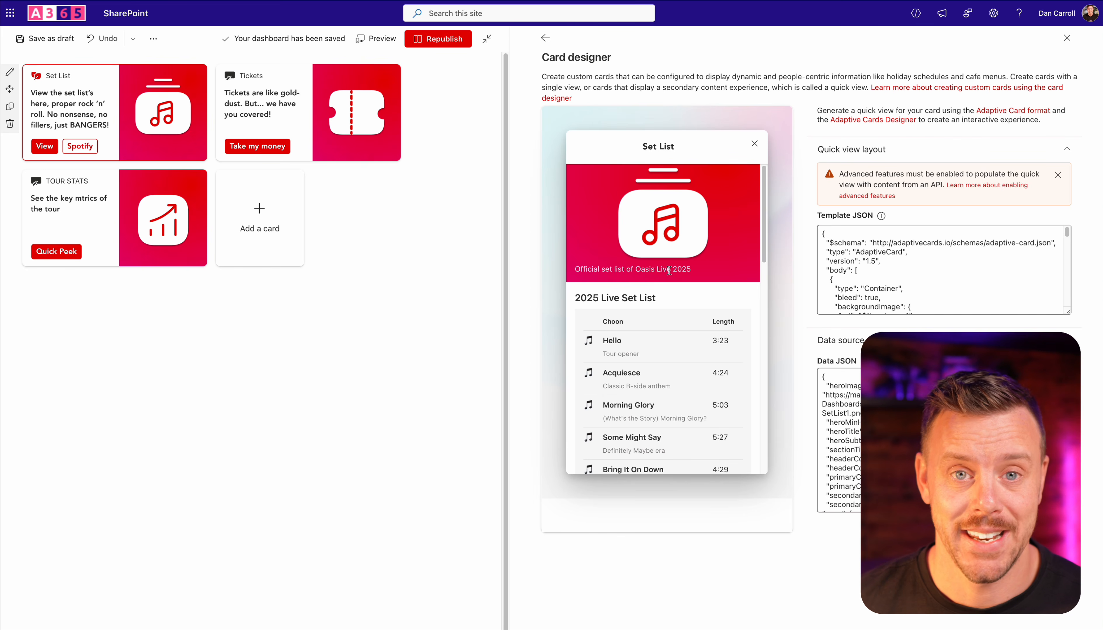
key("super+Tab")
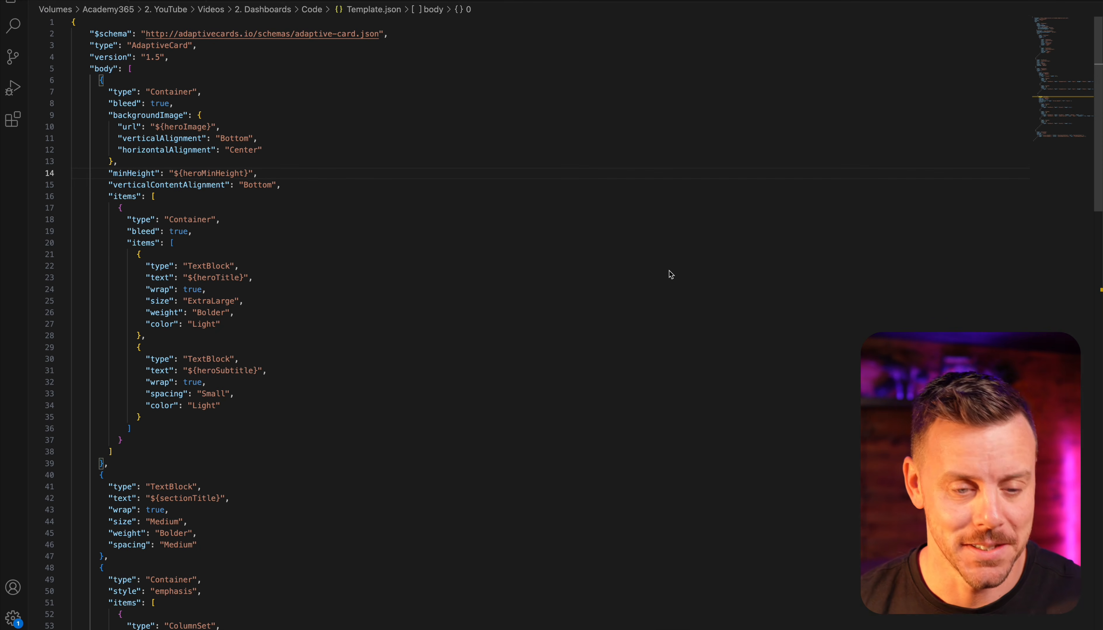
scroll(671, 275, "down", 7)
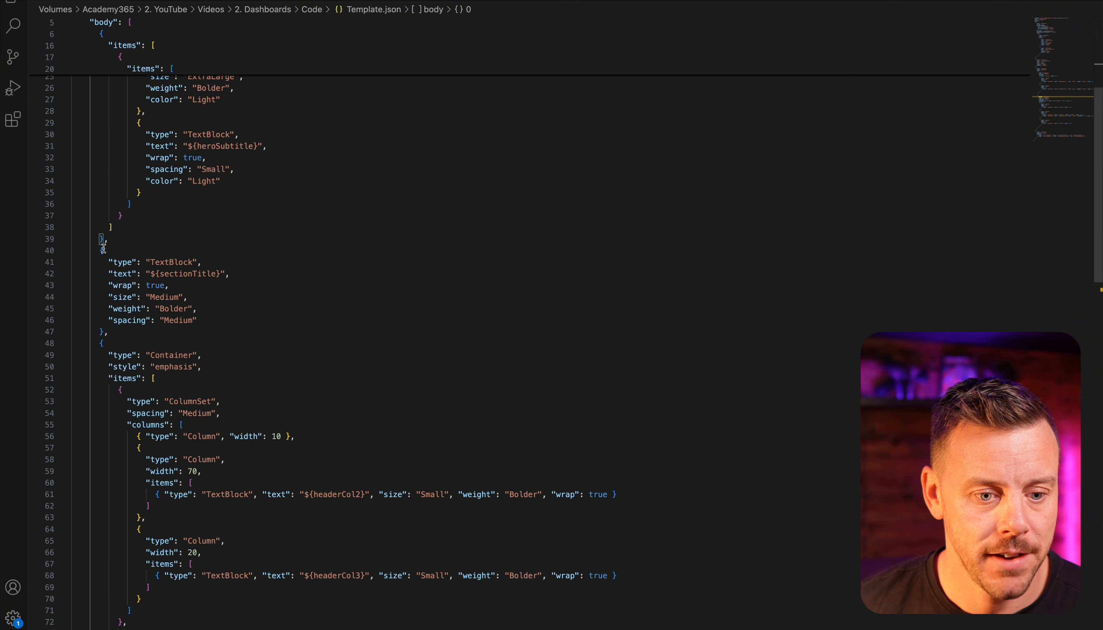
mouse_move(100, 249)
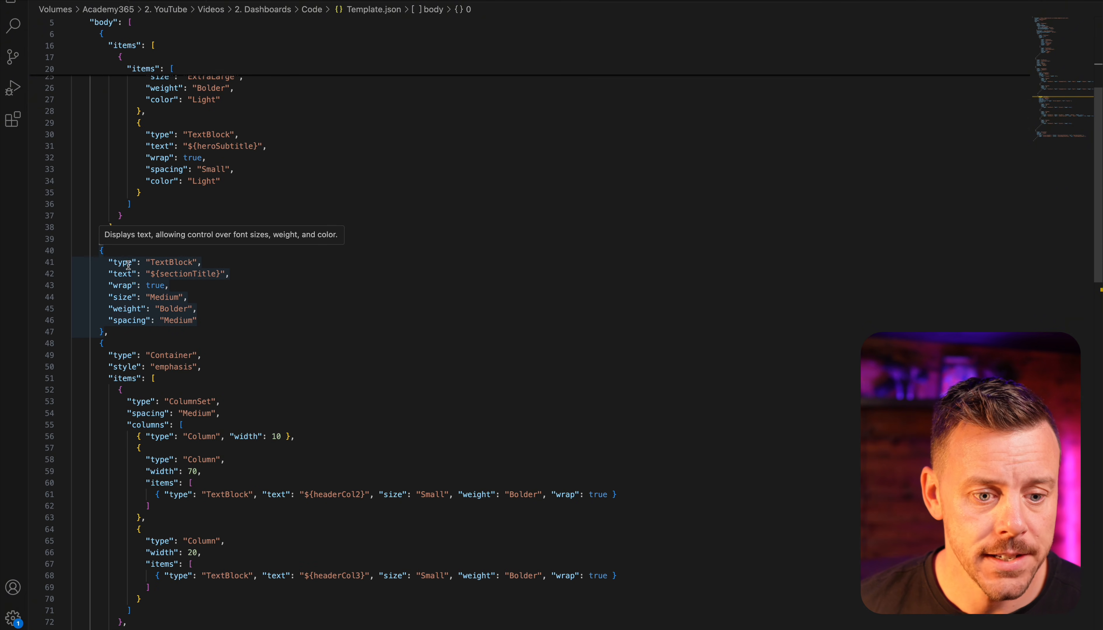
mouse_move(199, 274)
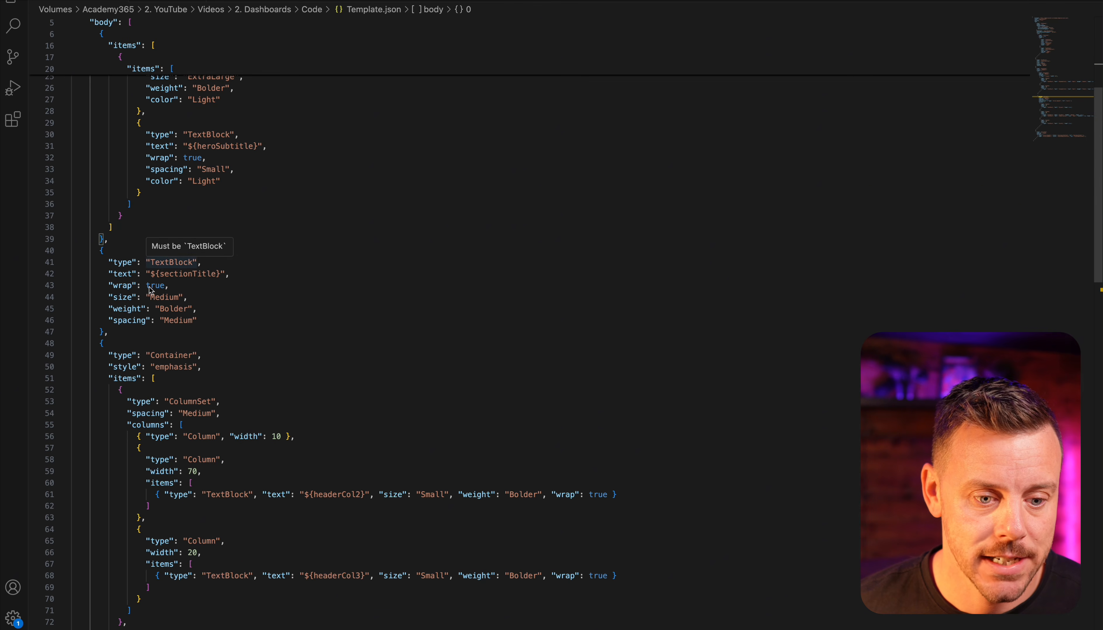
scroll(153, 280, "down", 3)
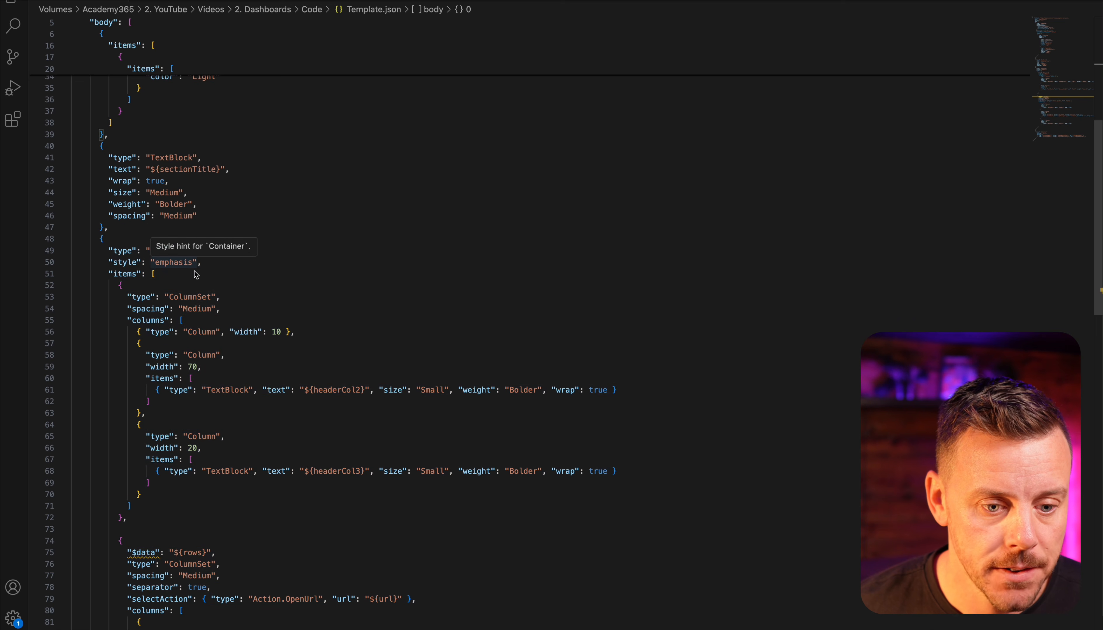
scroll(197, 294, "down", 2)
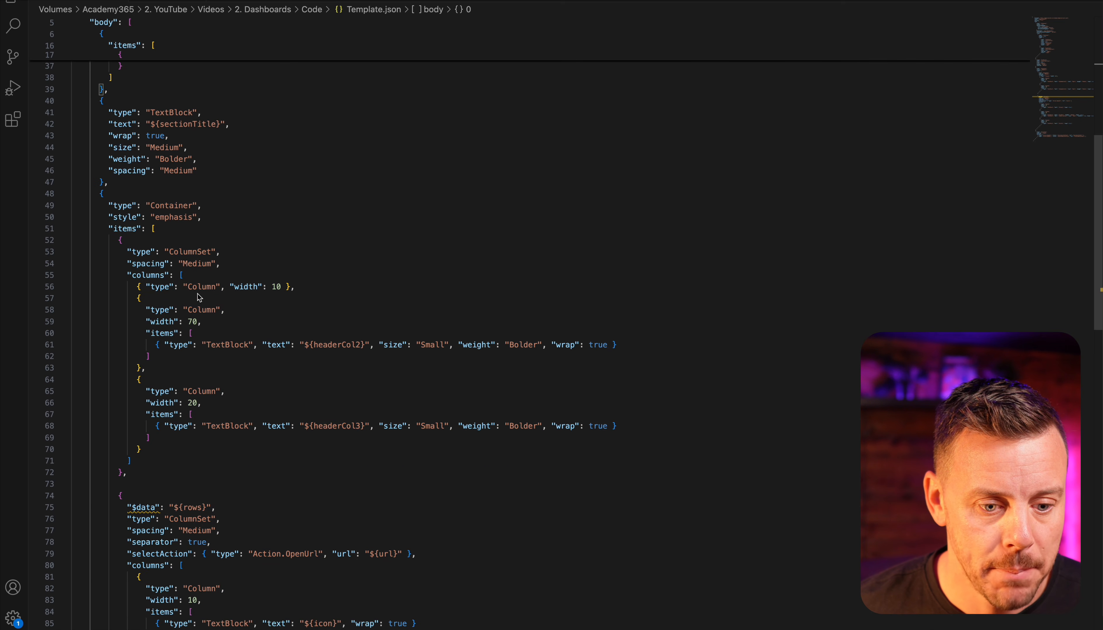
Step: Compare the header columns' widths and the headerCol2 and headerCol3 text blocks in Template.json with the SharePoint quick view preview
key("super+Tab")
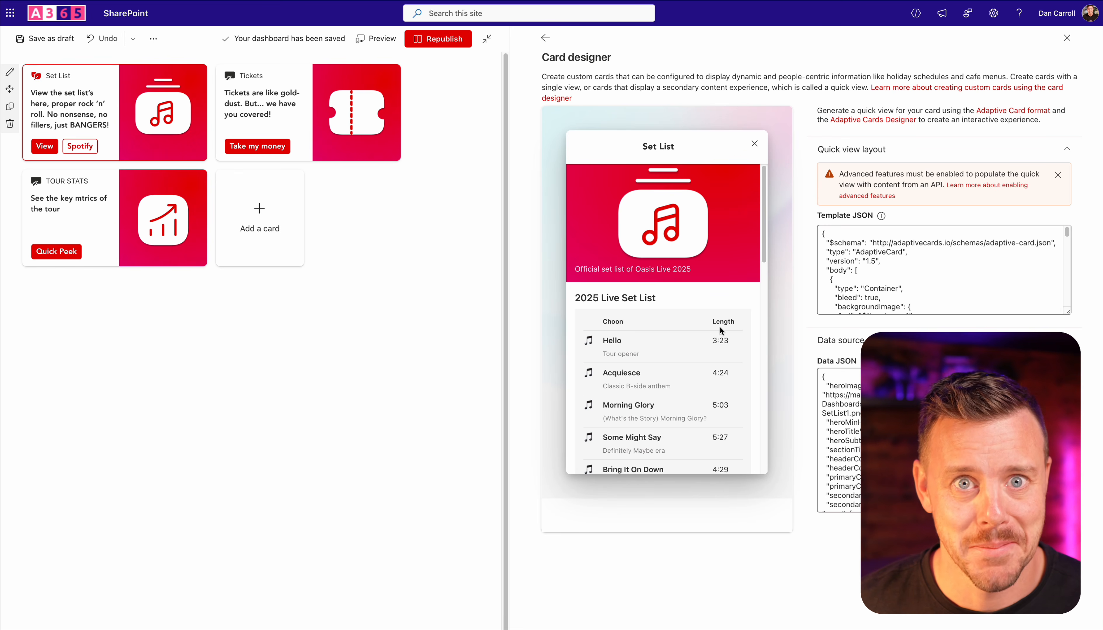
key("super+Tab")
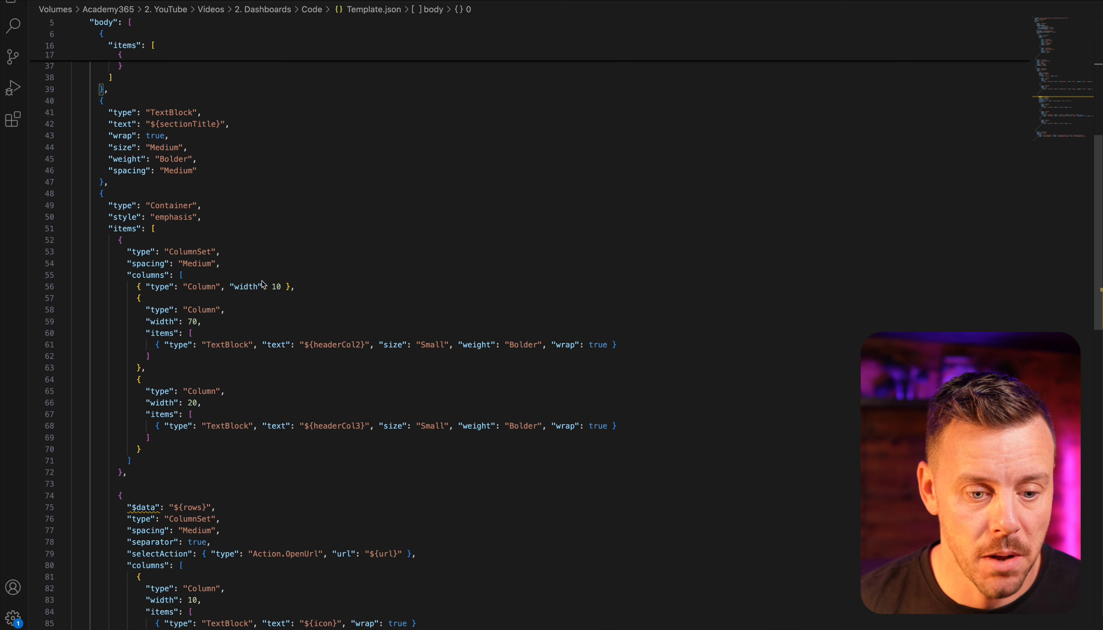
scroll(241, 326, "down", 3)
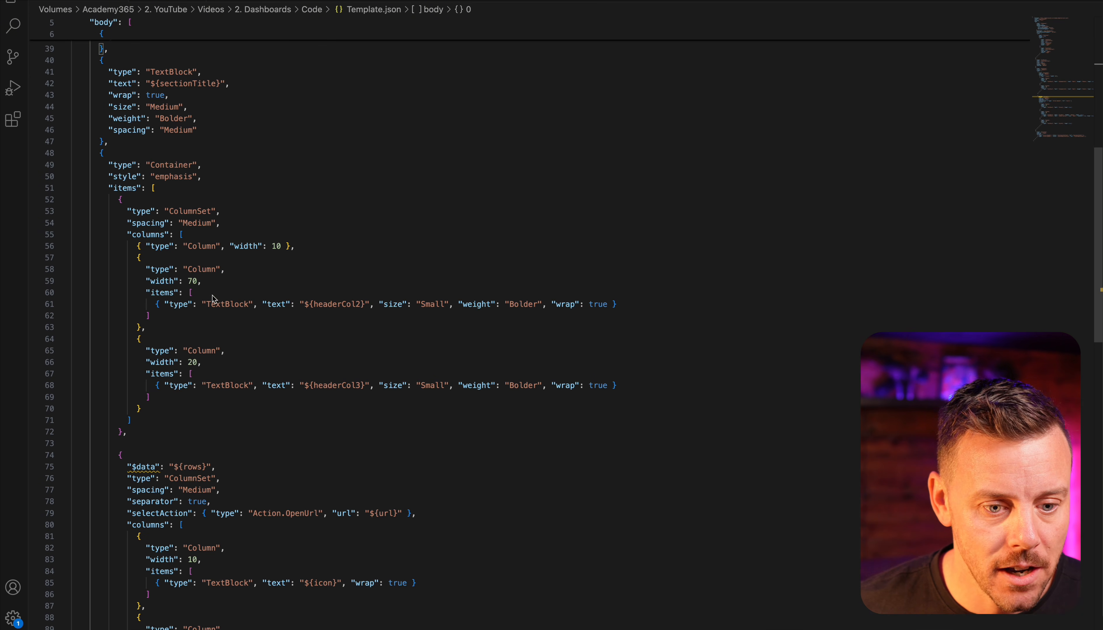
mouse_move(190, 283)
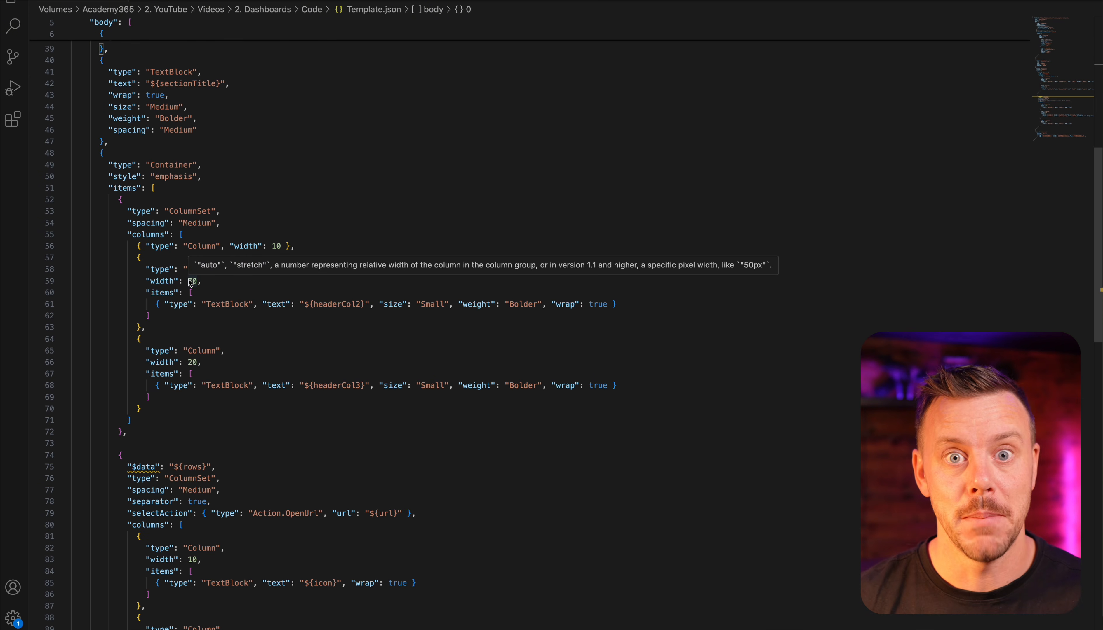
scroll(190, 301, "down", 1)
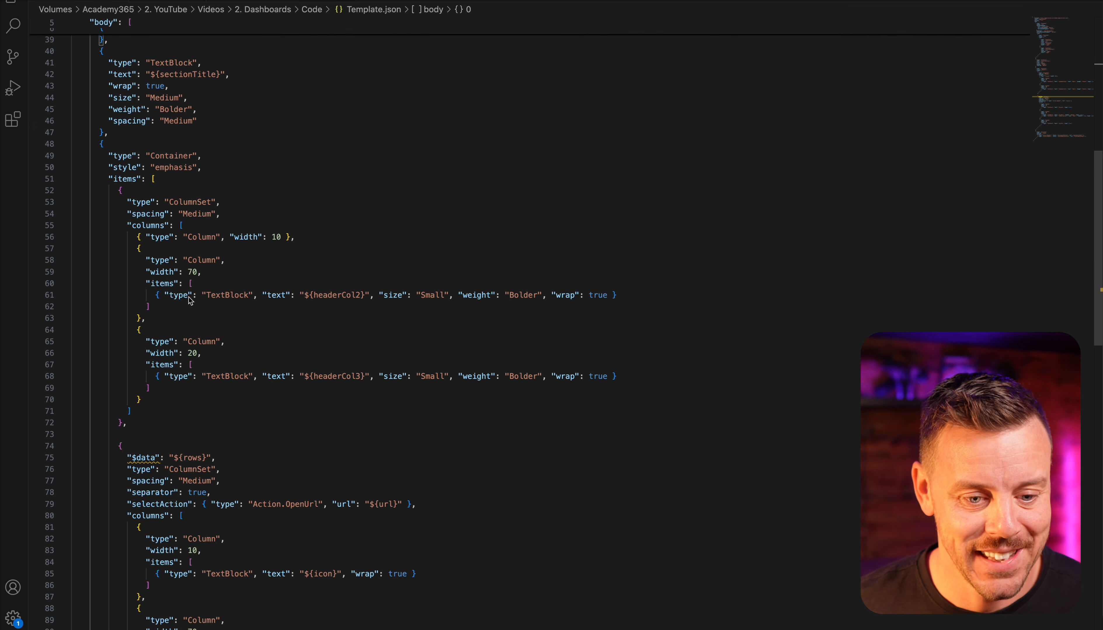
scroll(191, 301, "down", 1)
mouse_move(197, 350)
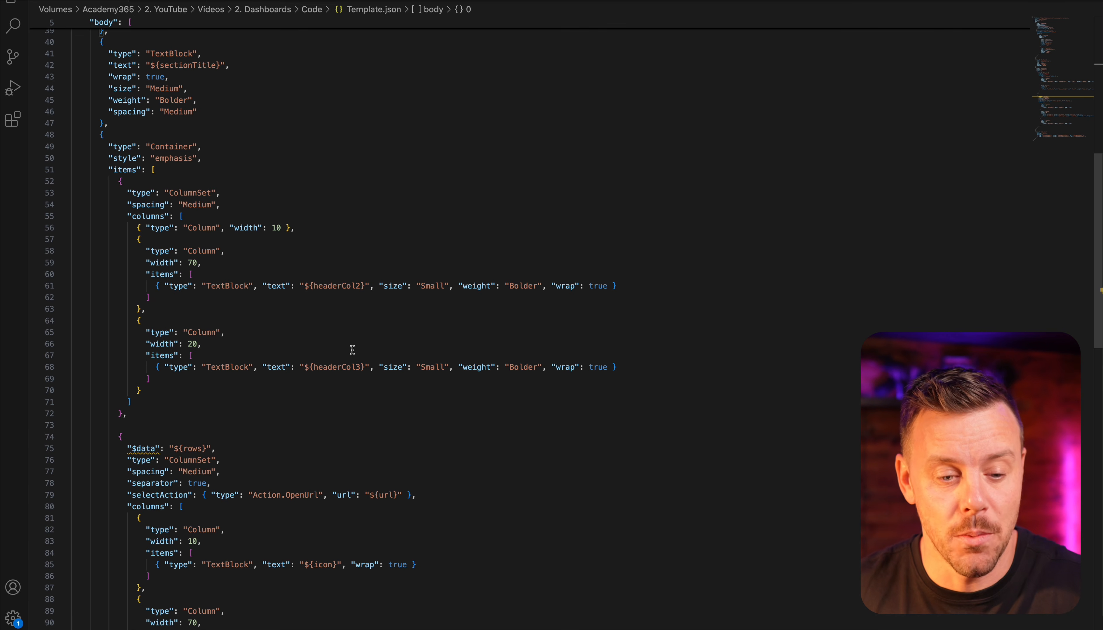
scroll(285, 210, "down", 1)
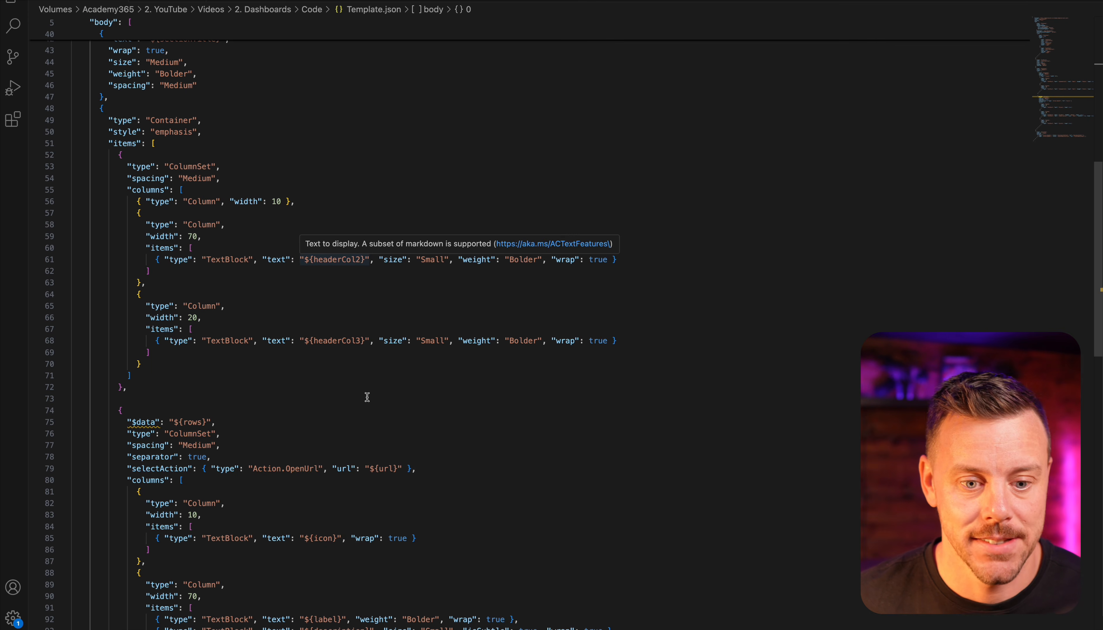
scroll(308, 288, "down", 7)
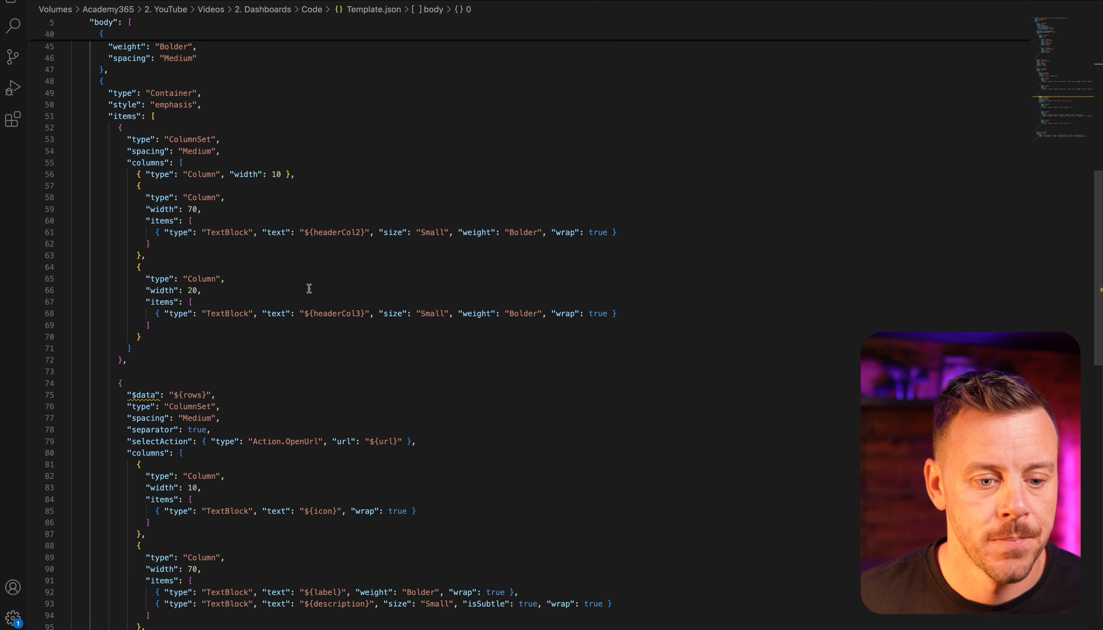
Step: Examine the repeating rows ColumnSet with its icon, label, description and info fields, and the ActionSet in Template.json
mouse_move(120, 218)
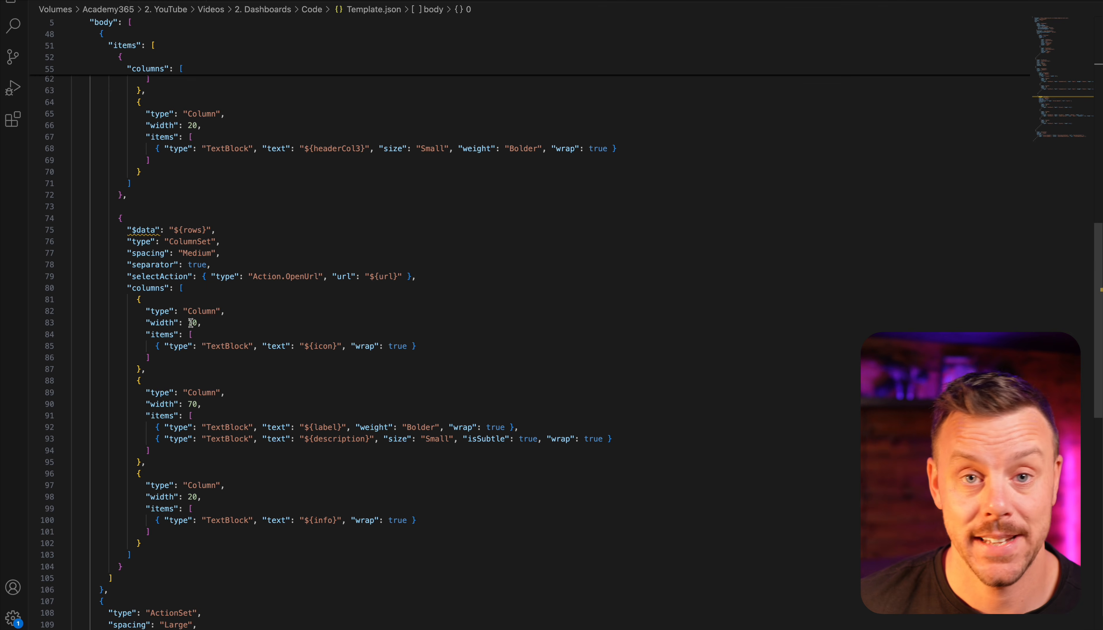
mouse_move(191, 323)
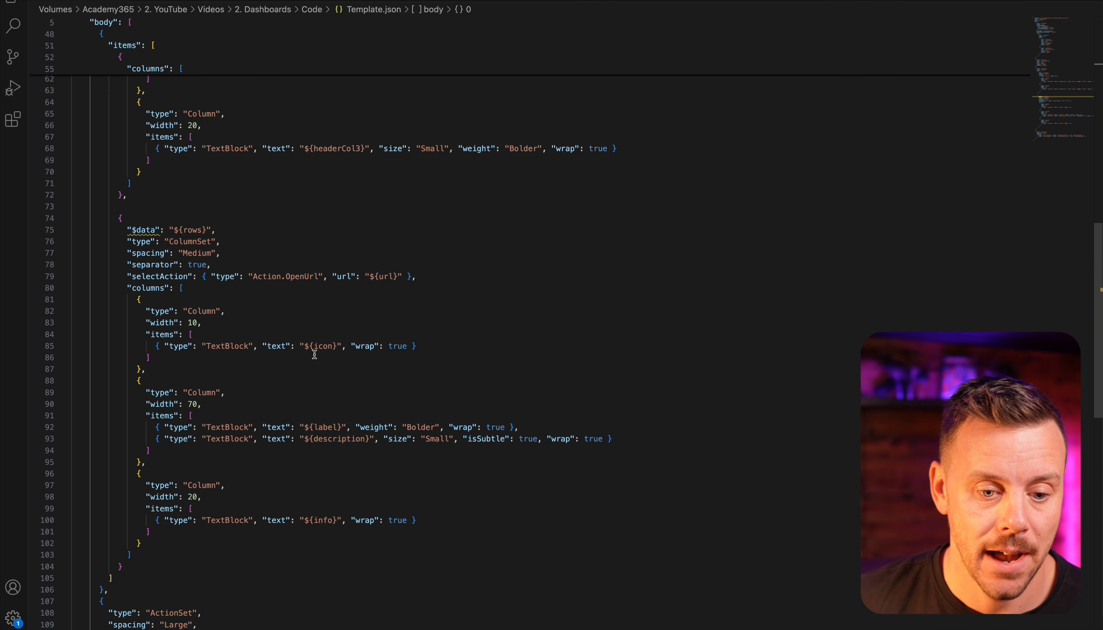
mouse_move(314, 348)
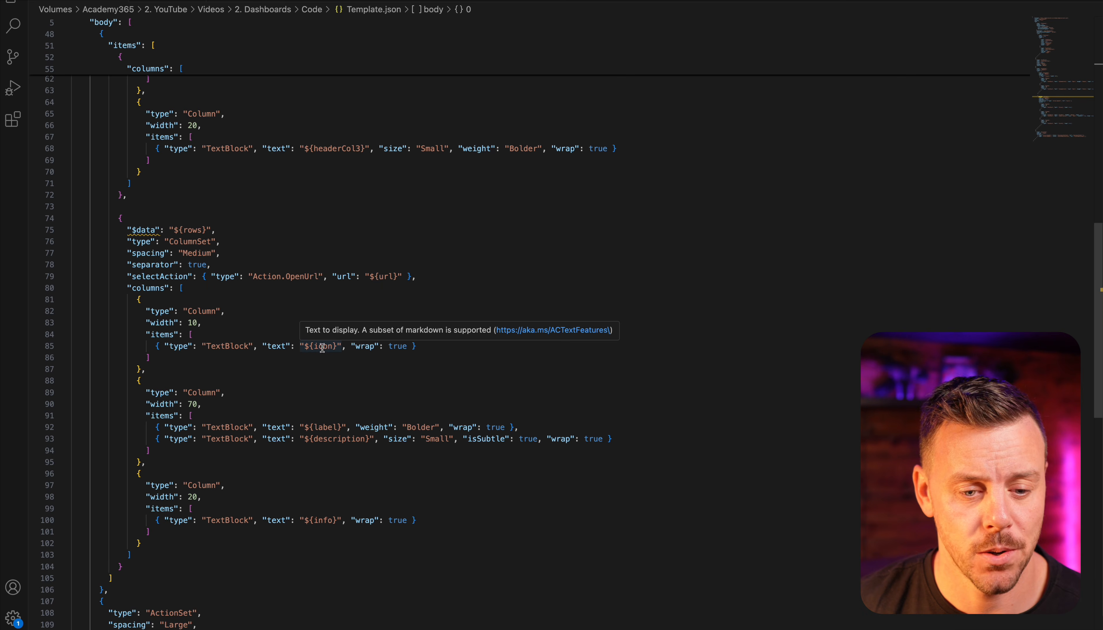
scroll(293, 347, "down", 2)
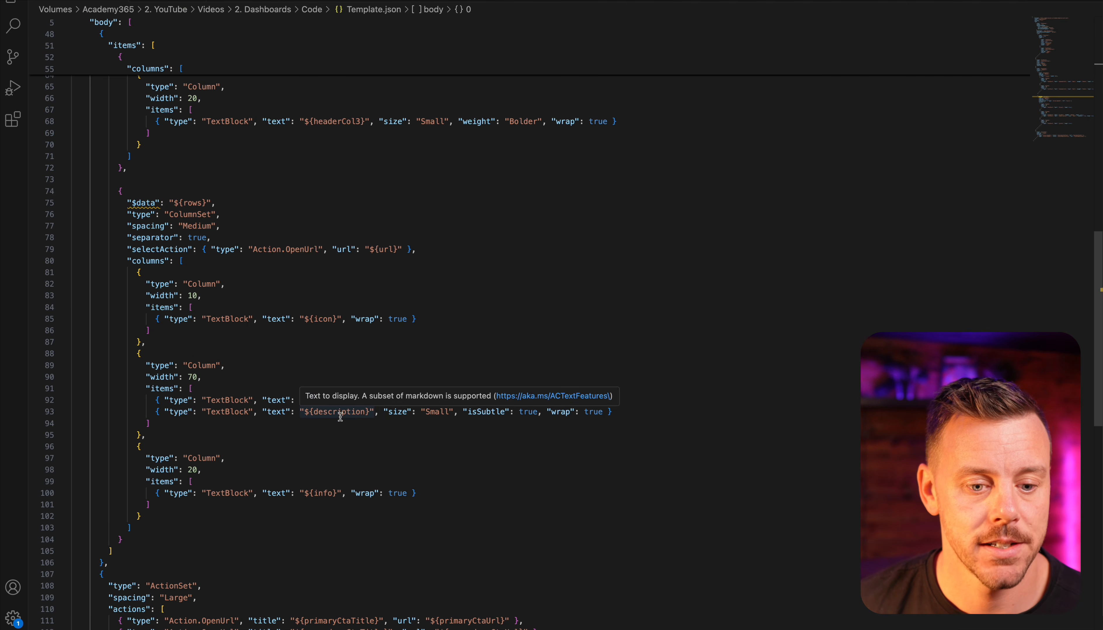
scroll(218, 438, "down", 2)
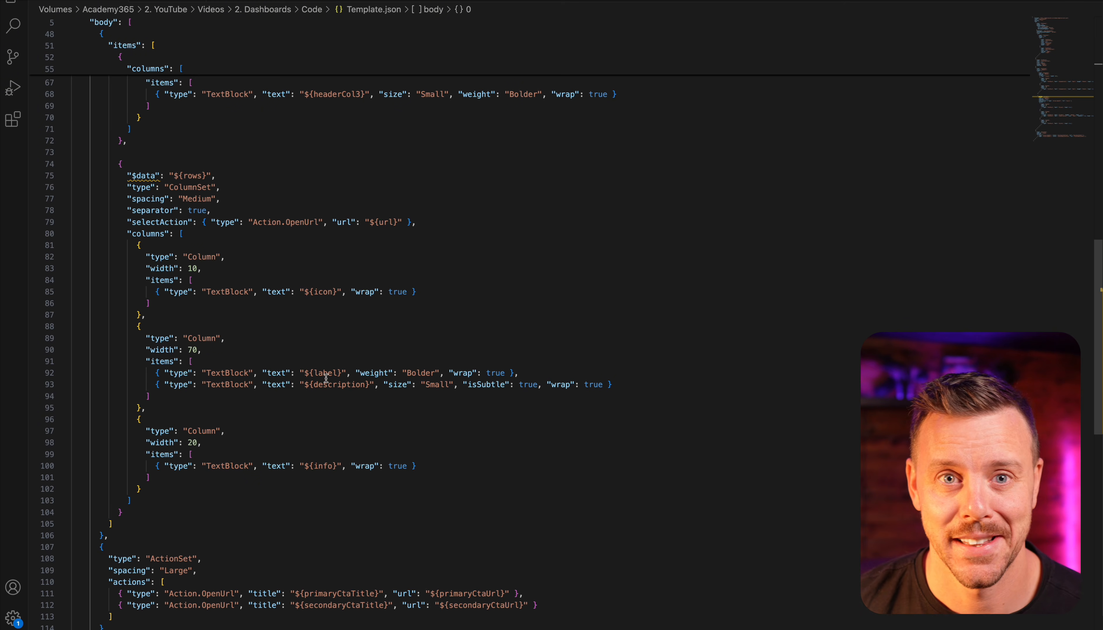
scroll(328, 382, "down", 4)
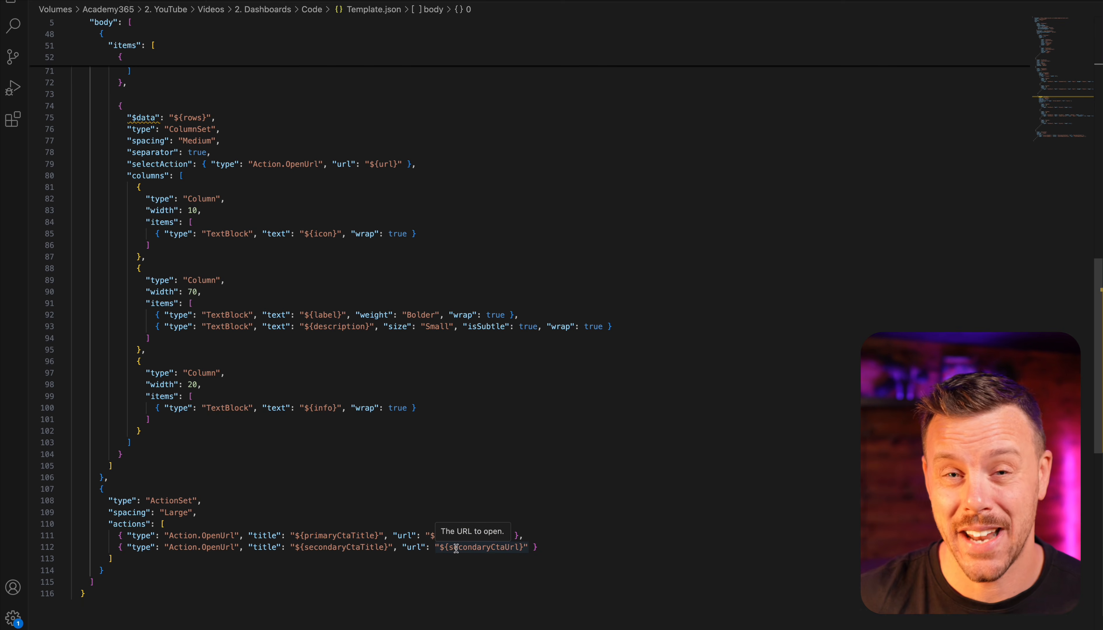
Step: Switch to the SharePoint card designer, view the end of the Set List quick view preview, and enlarge the Data JSON box
key("super+Tab")
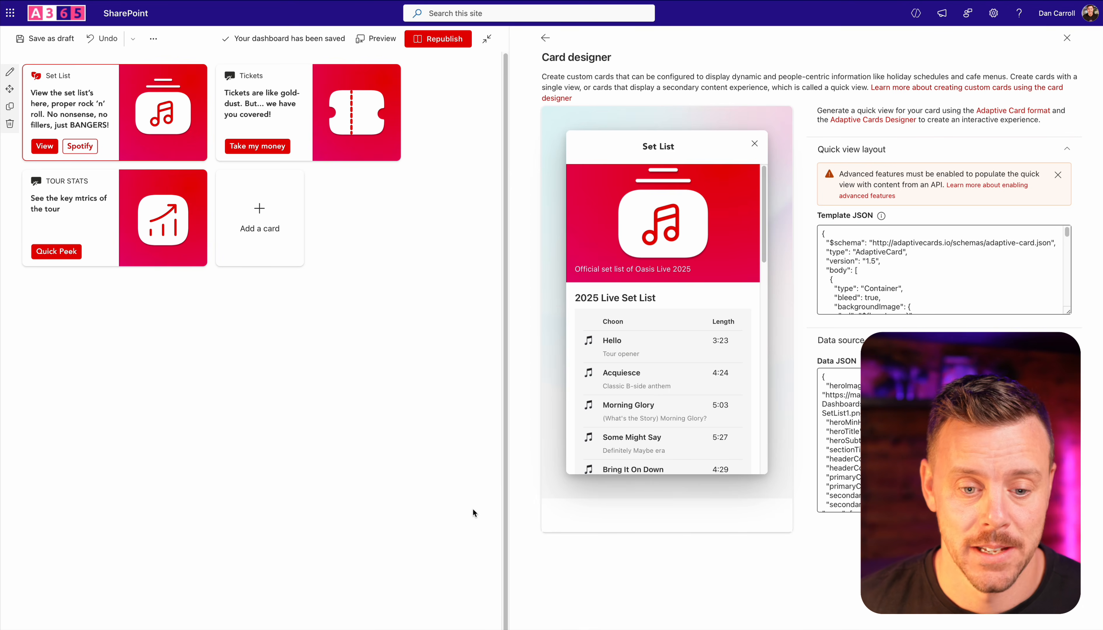
scroll(583, 448, "down", 15)
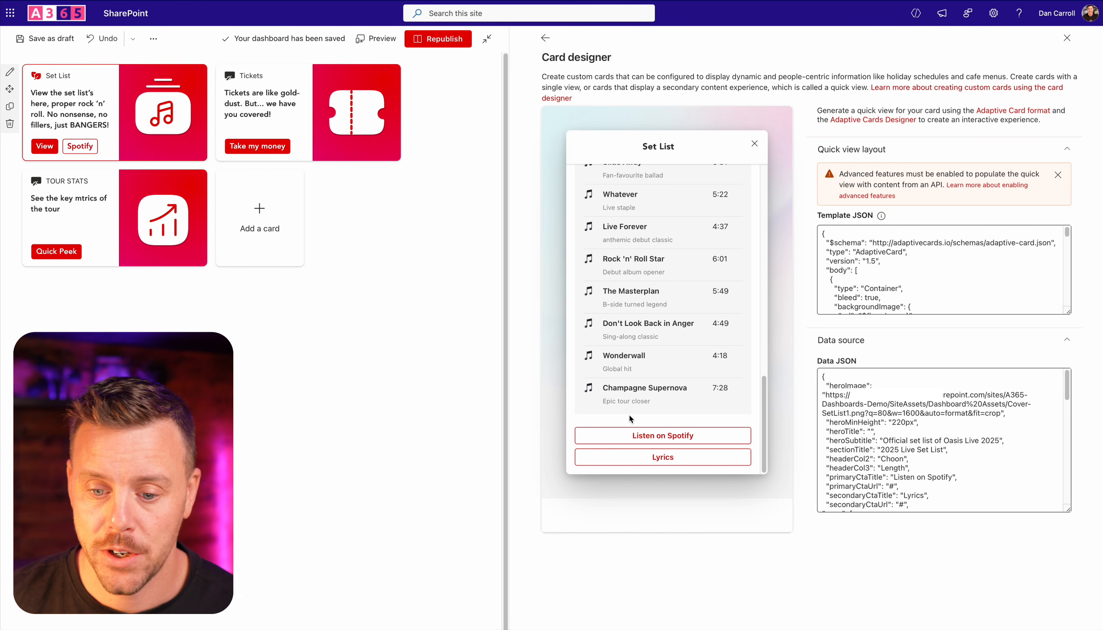
left_click_drag(1068, 510, 1067, 604)
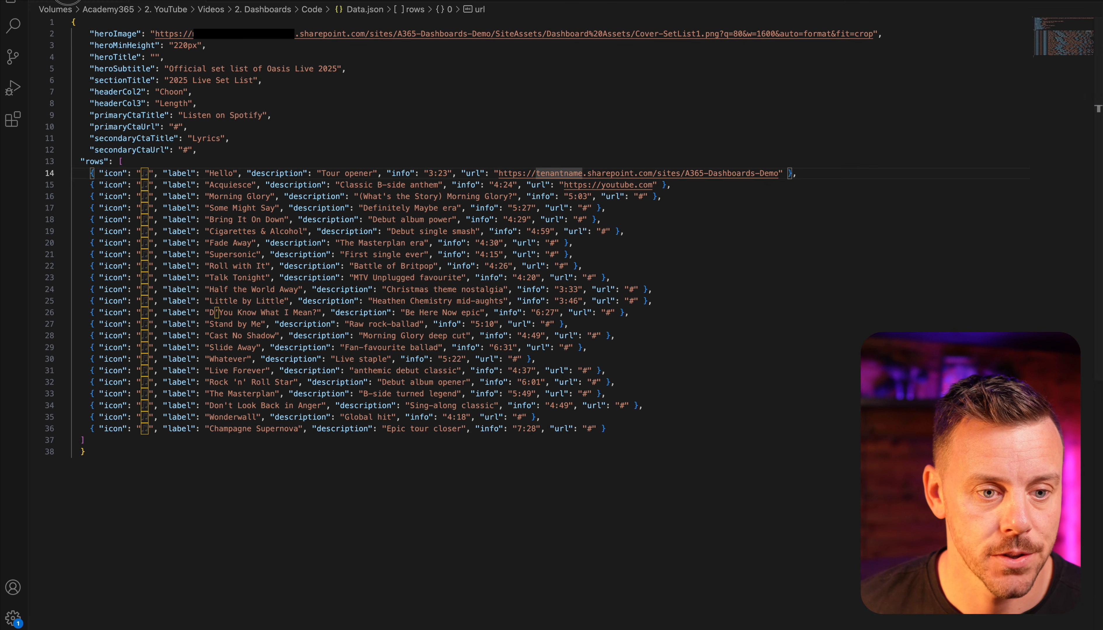
Step: Compare the row fields in Template.json with the values in Data.json, and review the quick view preview
left_click(67, 2)
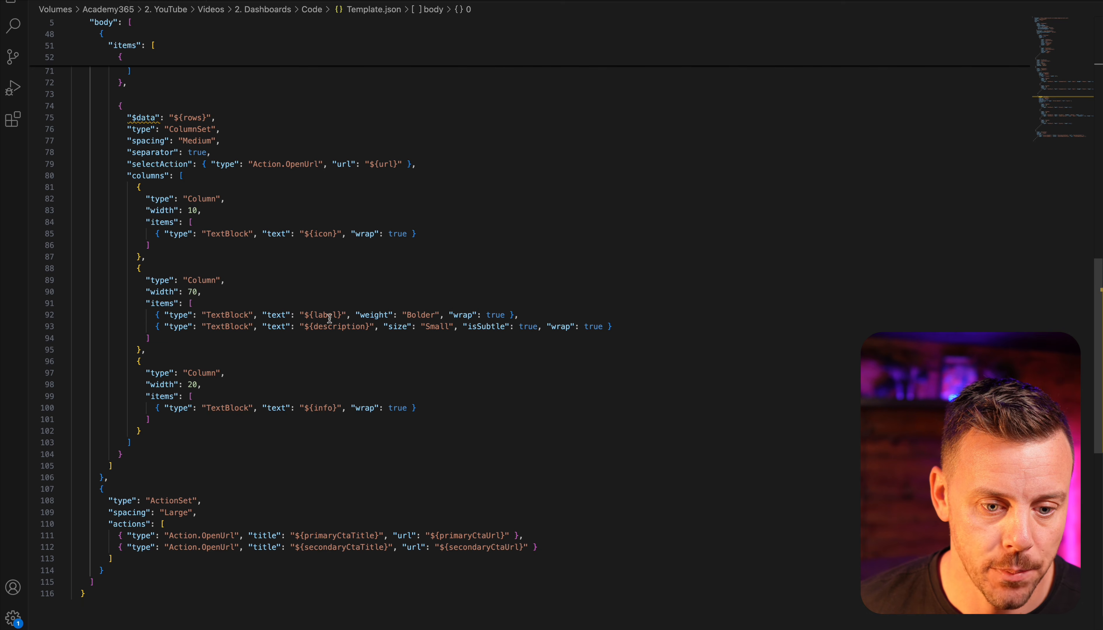
left_click(171, 1)
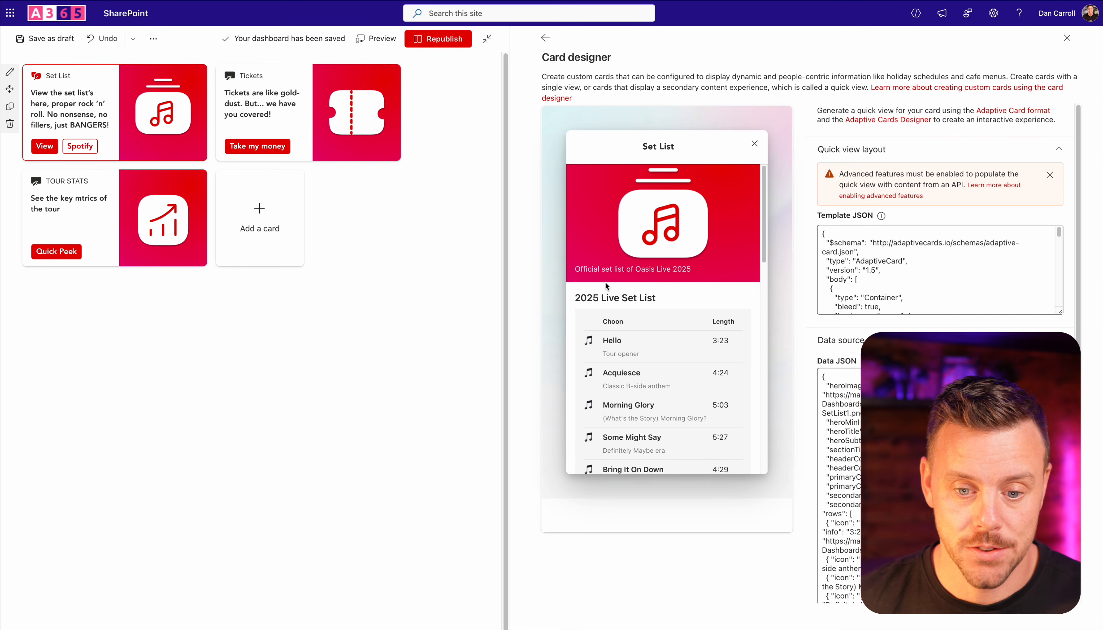
scroll(695, 344, "down", 2)
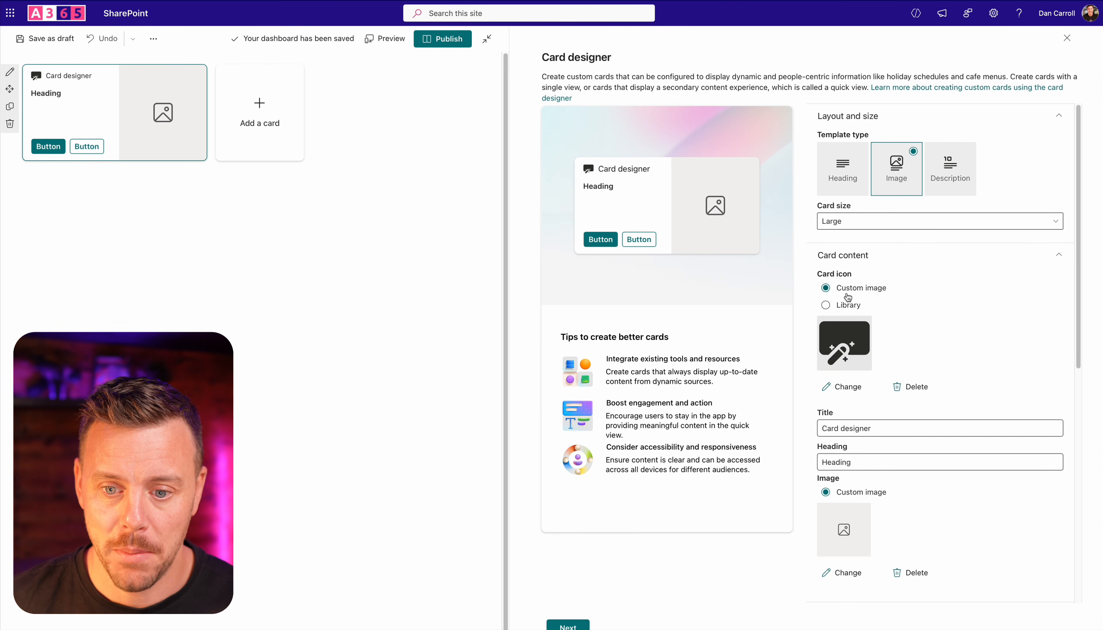
Step: Set the card's title to "Set List" and heading to "View the set list’s here, proper rock ’n’ roll. No nonsense, no fillers, just BANGERS!"
left_click(871, 428)
type("Set List")
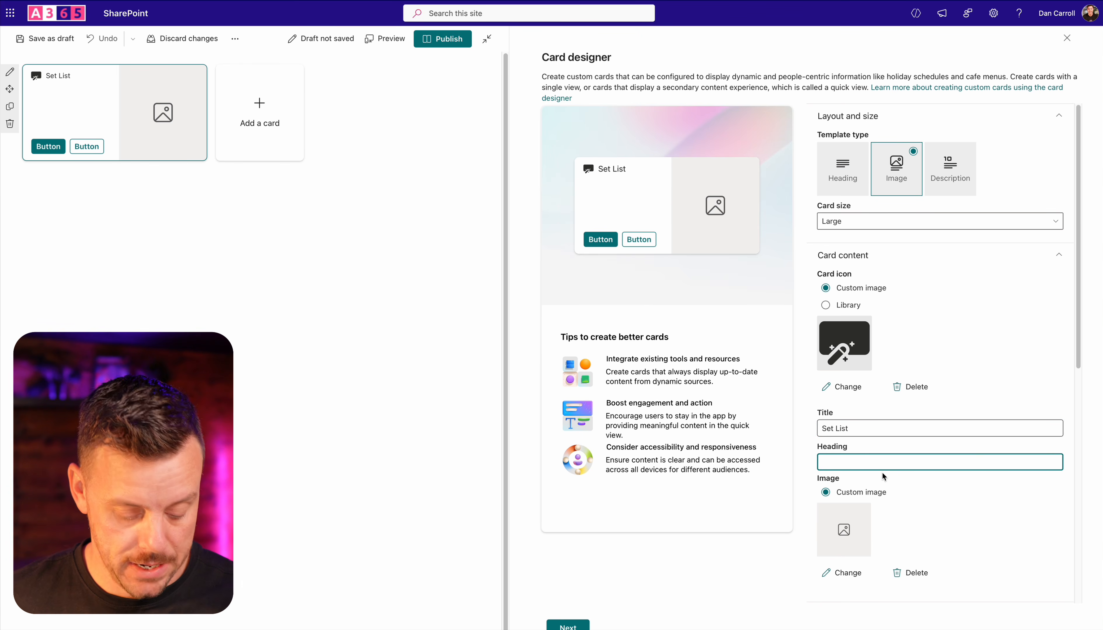
type("View the set list’s here, proper rock ’n’ roll. No nonsense, no fillers, just BANGERS!")
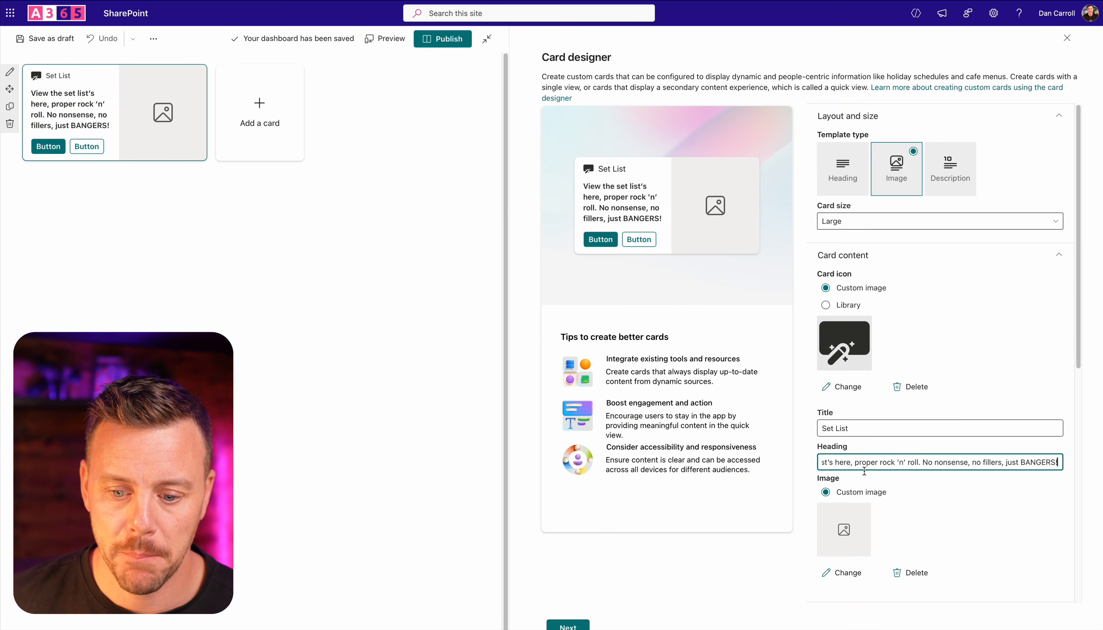
left_click(696, 331)
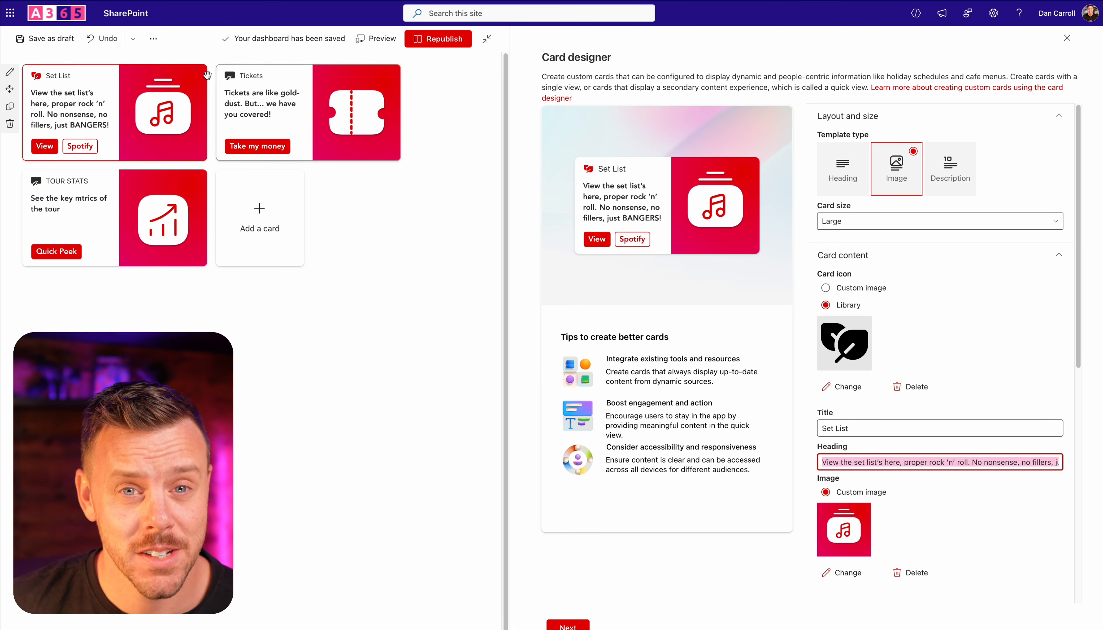
Step: Continue to the Set List card's quick view stage, and inspect the Icon-SetList1 and Cover-SetList1 frame sizes in Figma
left_click(579, 627)
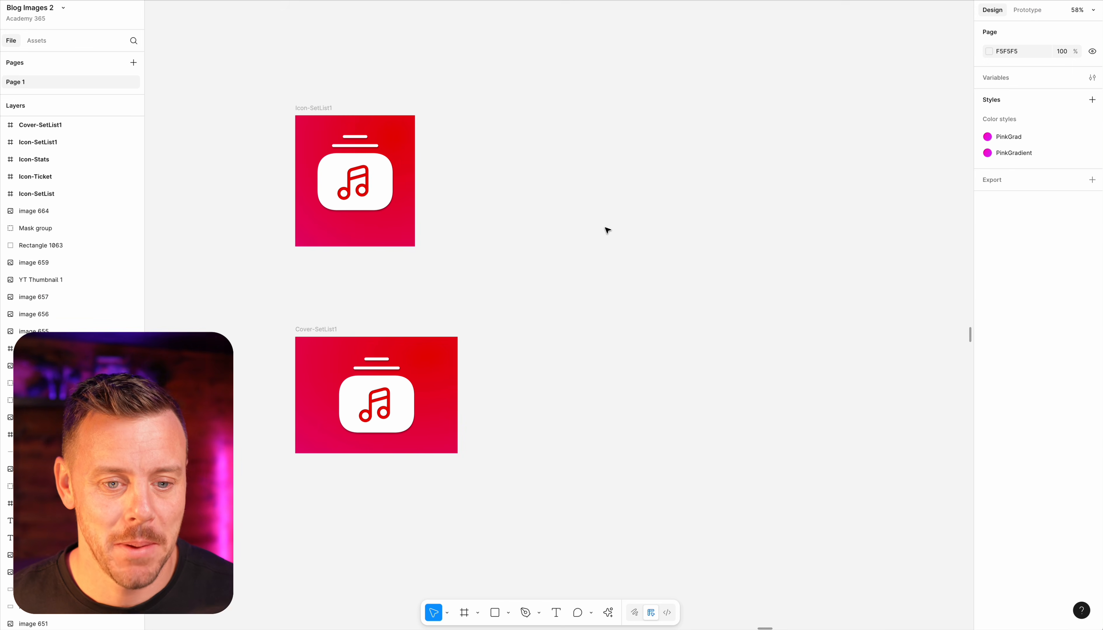
left_click(311, 112)
left_click(311, 113)
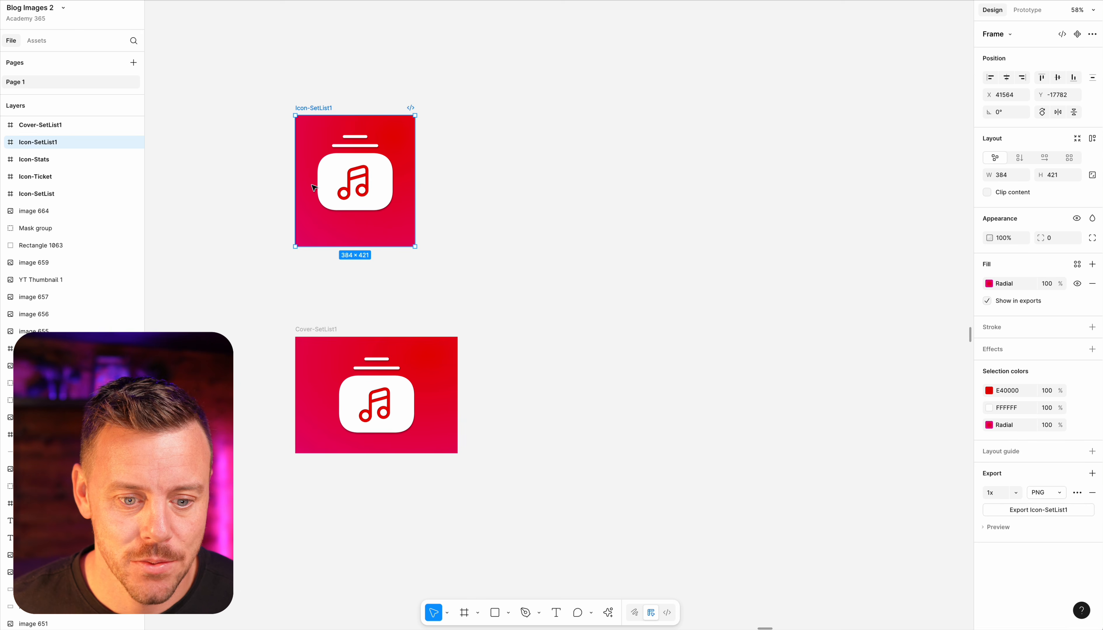
left_click(324, 333)
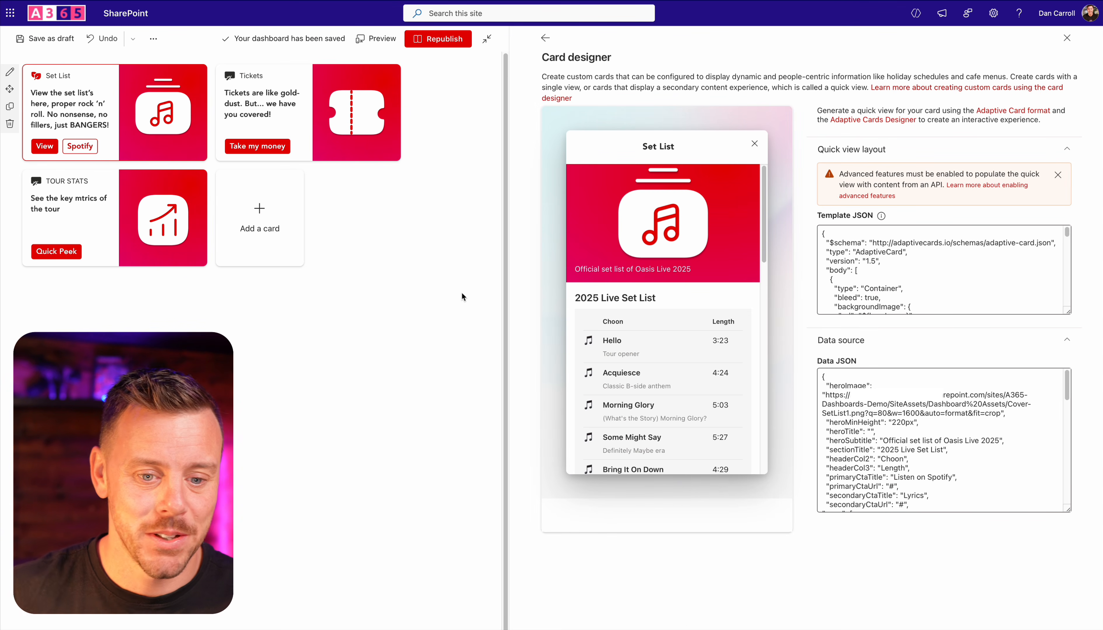
Step: Capture a screenshot of the Set List card's image area in the SharePoint dashboard and switch to Figma
key("super+shift+4")
left_click_drag(120, 64, 207, 162)
key("super+Tab")
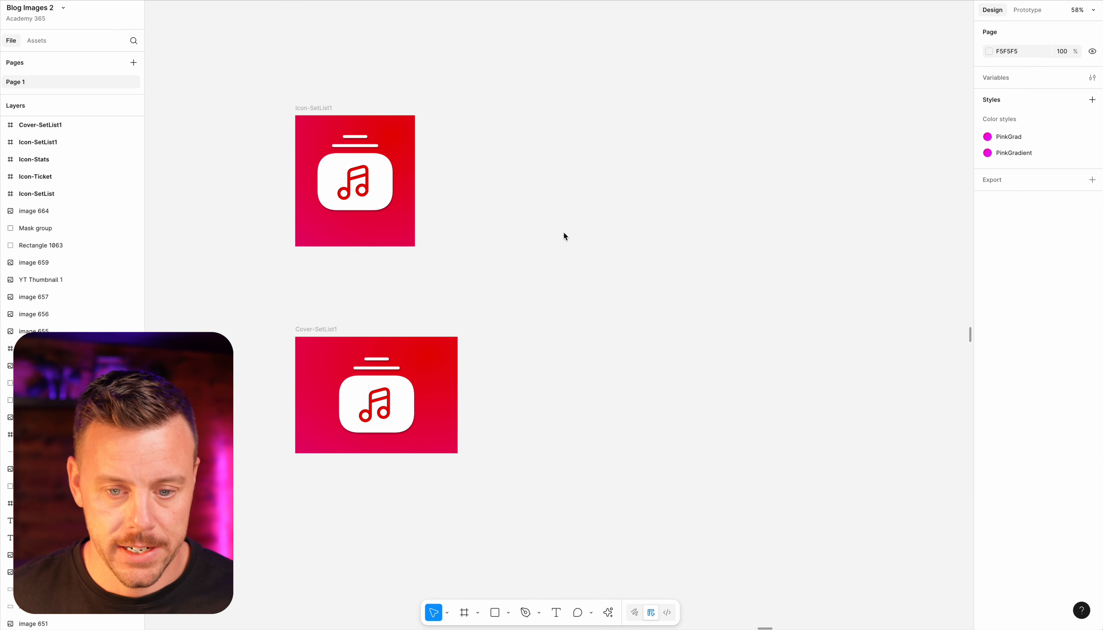
Step: Paste the captured card image screenshot onto the canvas and place it beside the Icon-SetList1 frame
key("super+v")
left_click_drag(570, 301, 544, 248)
left_click(529, 328)
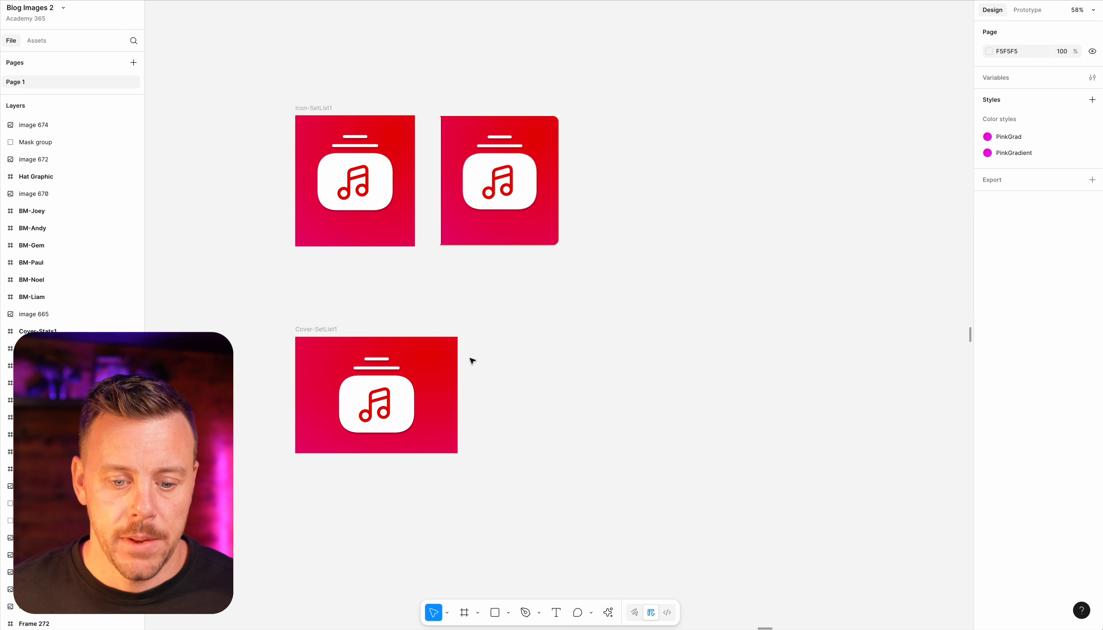
Step: Draw a 382 × 421 rectangle traced over the pasted screenshot and move it to the empty space beside it
left_click(494, 613)
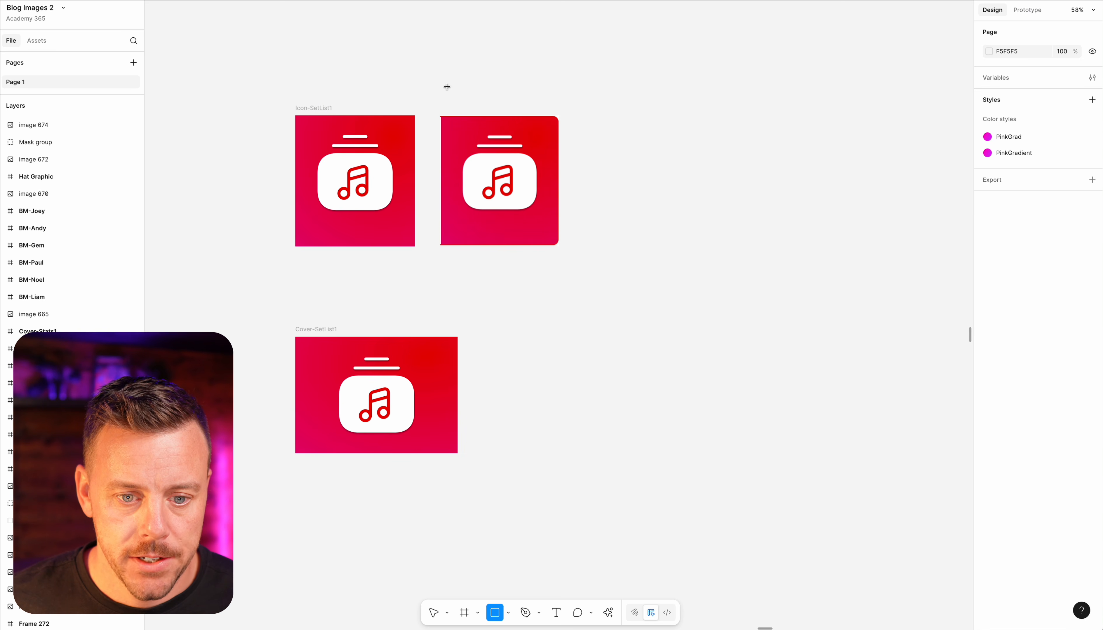
left_click_drag(442, 116, 559, 247)
left_click_drag(494, 181, 670, 180)
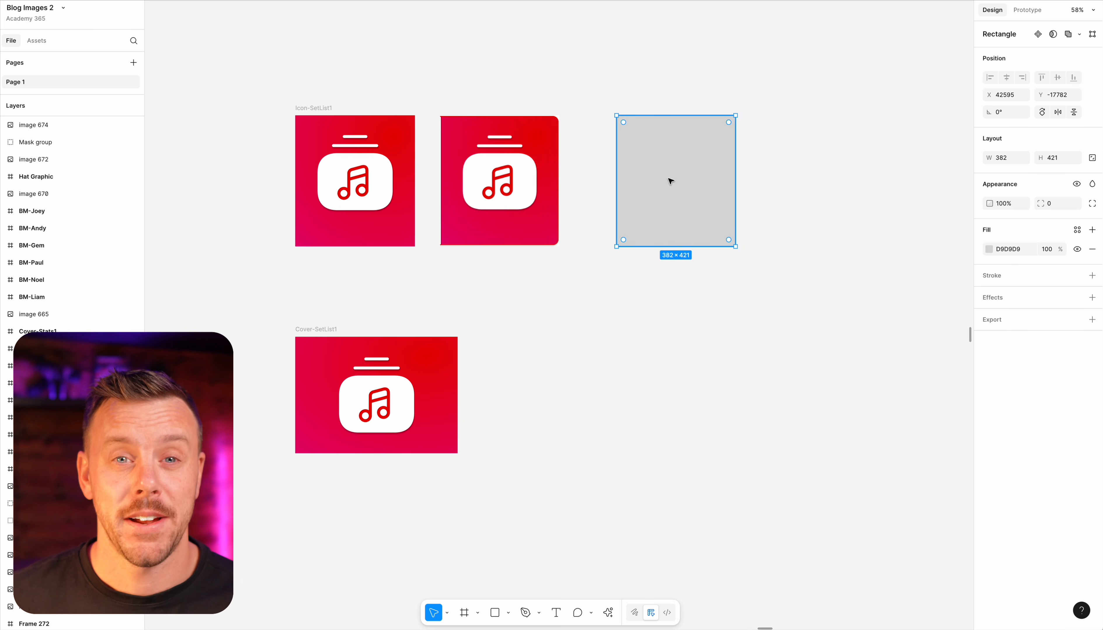
Step: Wrap the grey rectangle in its own frame
right_click(682, 173)
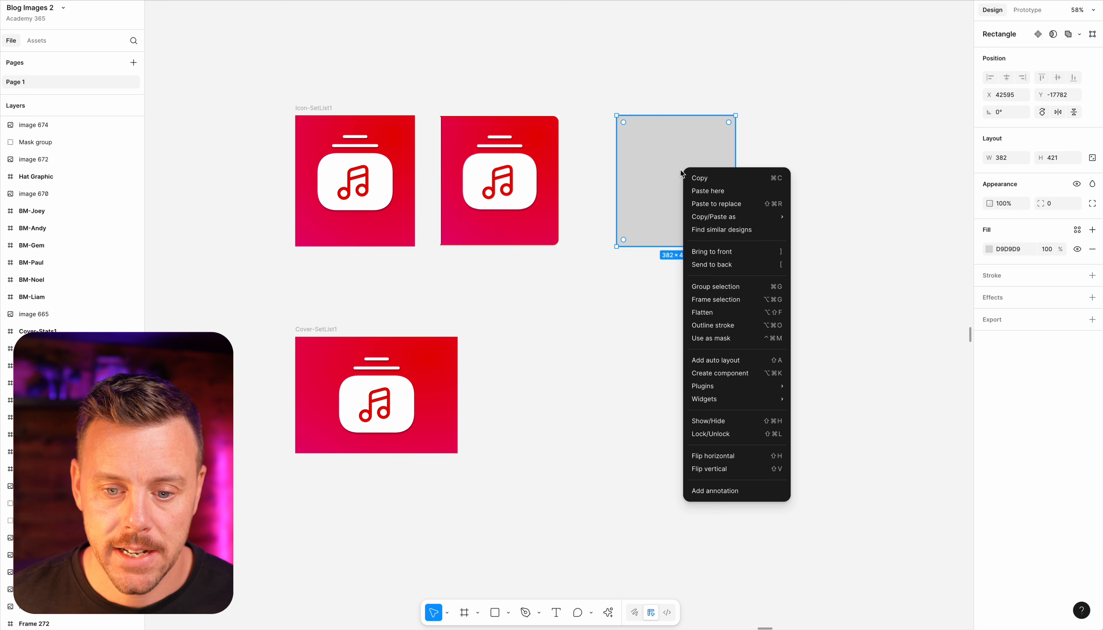
left_click(715, 300)
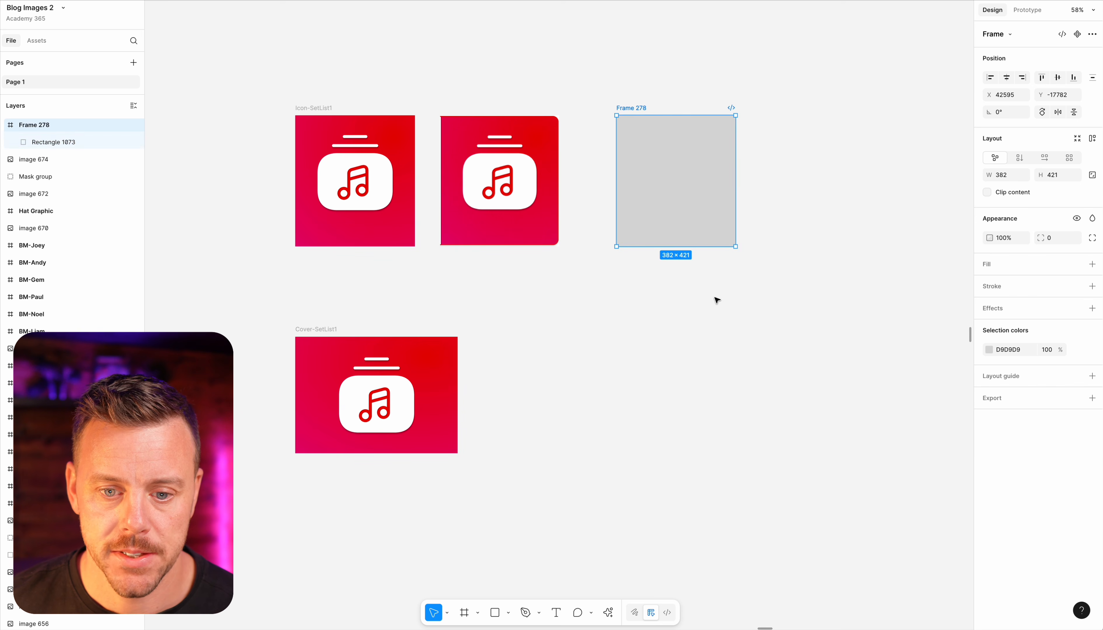
left_click(645, 426)
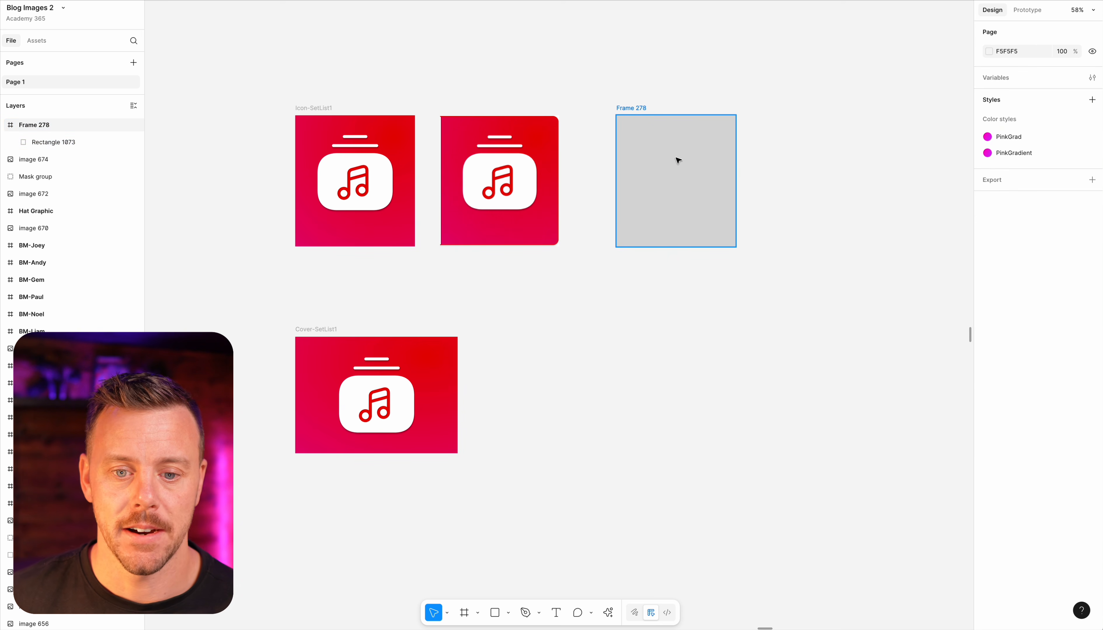
Step: Change the fill of the rectangle inside Frame 278 to a linear gradient with its 0% stop set to red FF0000
left_click(642, 112)
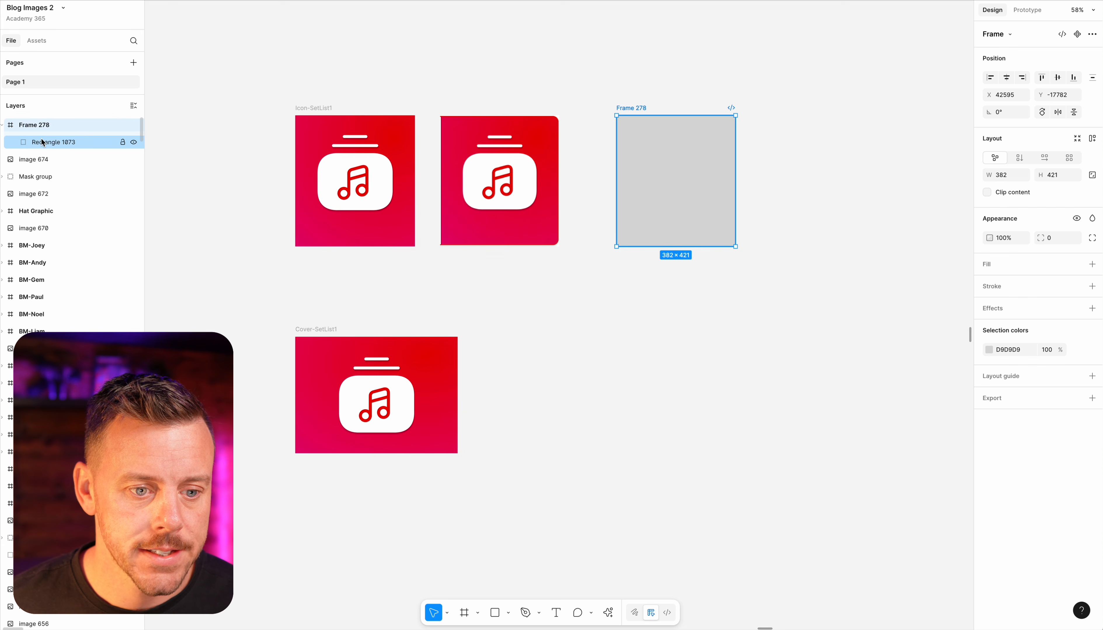
left_click(56, 143)
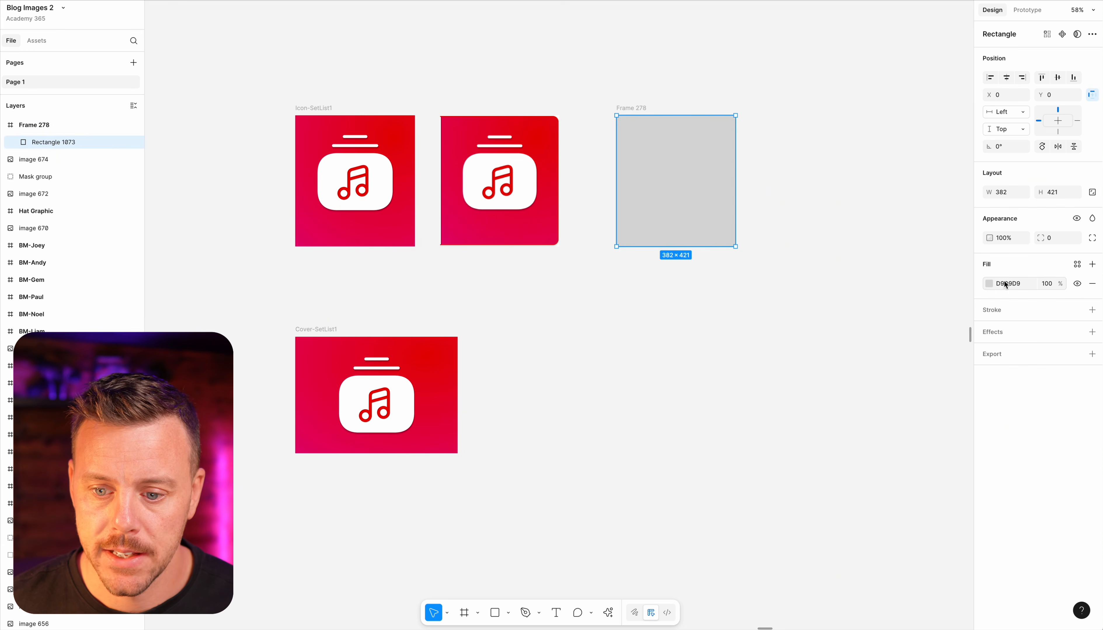
left_click(988, 284)
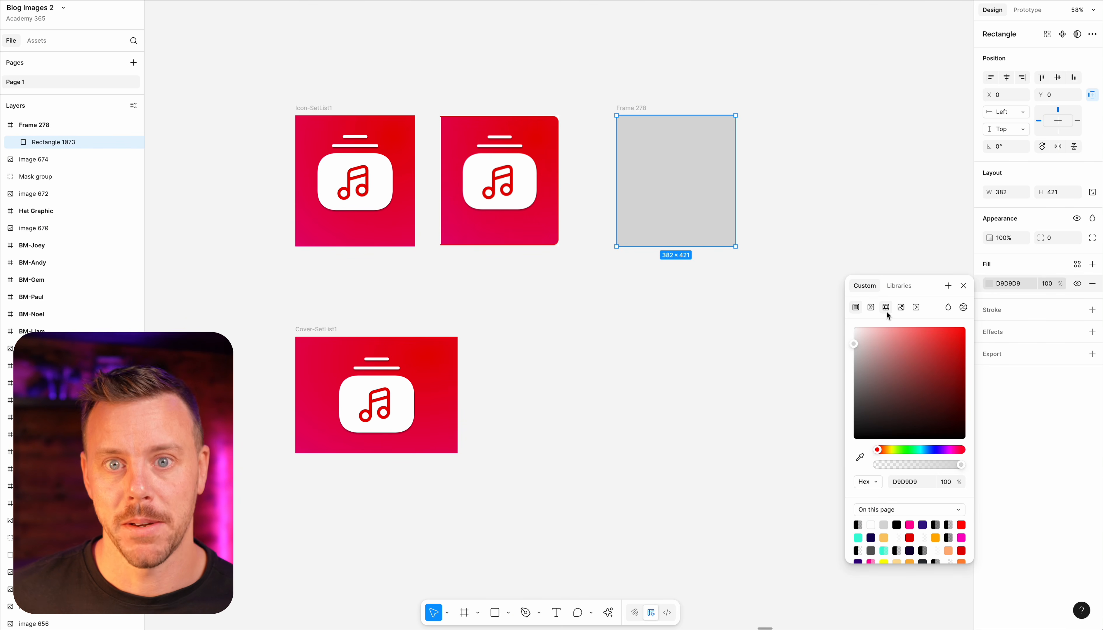
left_click(872, 307)
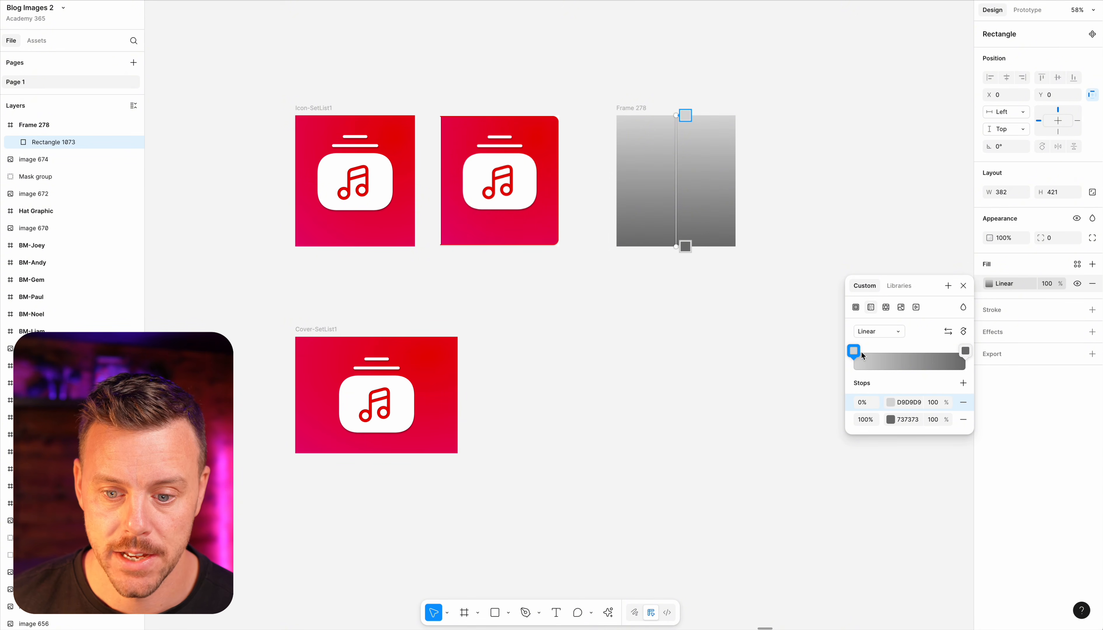
left_click(893, 406)
left_click_drag(788, 440, 836, 388)
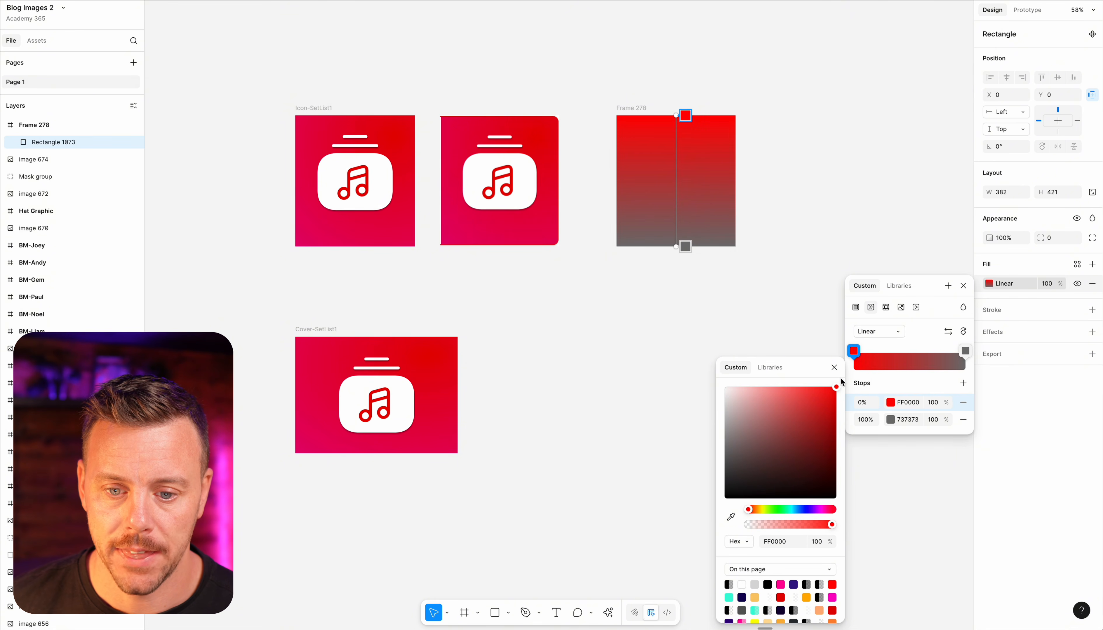
Step: Set the gradient's 100% stop to pinkish red FF0066
left_click(964, 352)
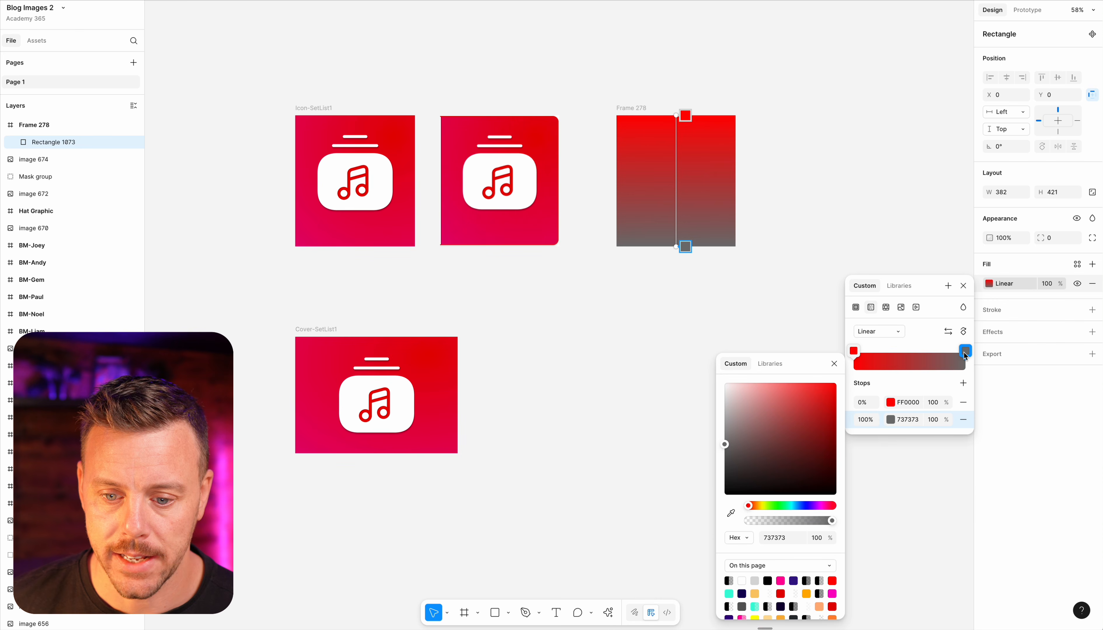
left_click_drag(803, 403, 837, 384)
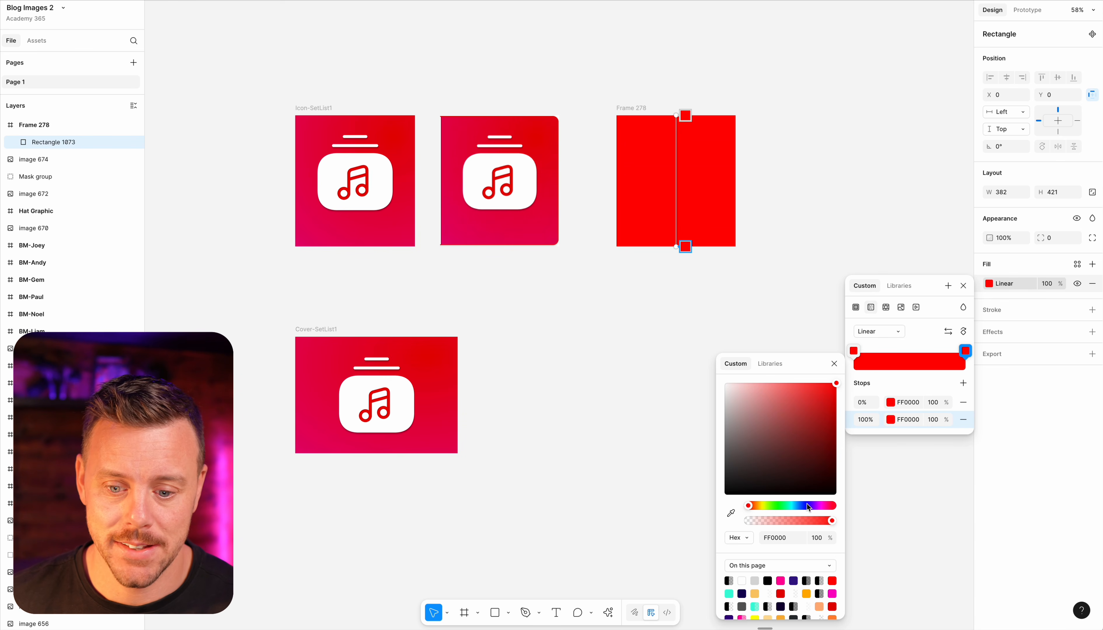
left_click_drag(750, 510, 829, 510)
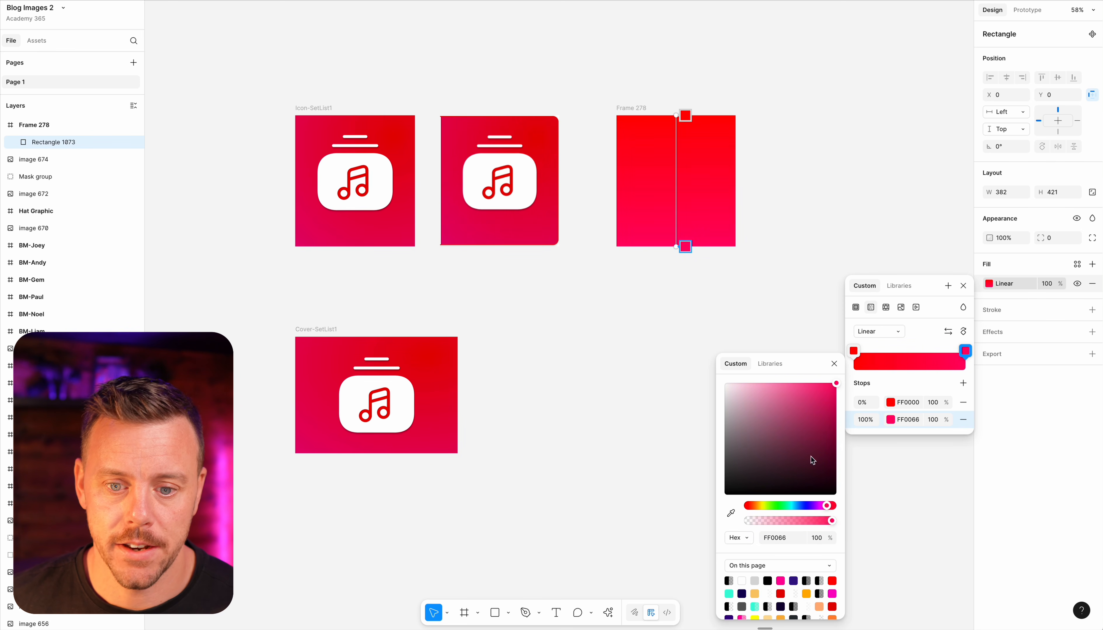
left_click(625, 319)
left_click(625, 320)
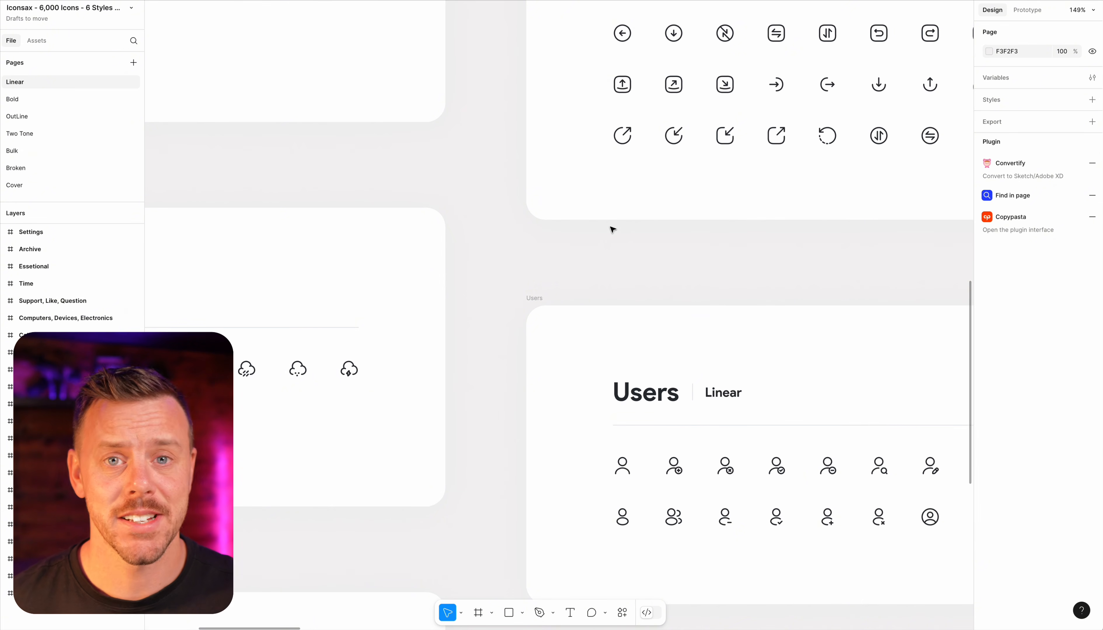
Step: In the Iconsax file, find the music-playlist icon in the linear Video, Audio, Image set and copy it
scroll(559, 221, "down", 3)
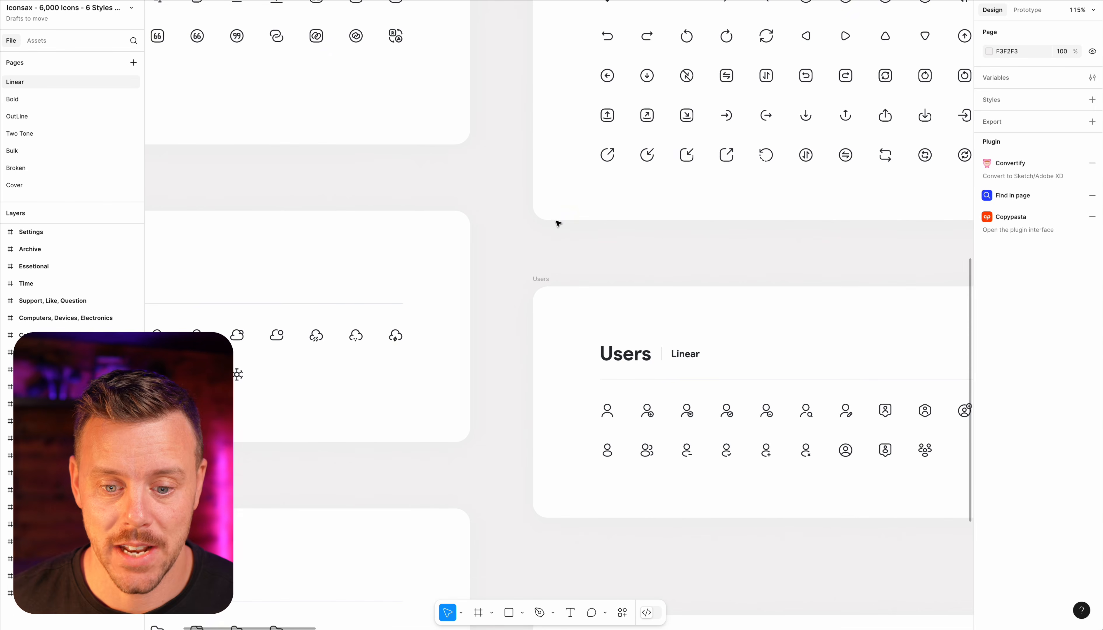
scroll(557, 230, "down", 2)
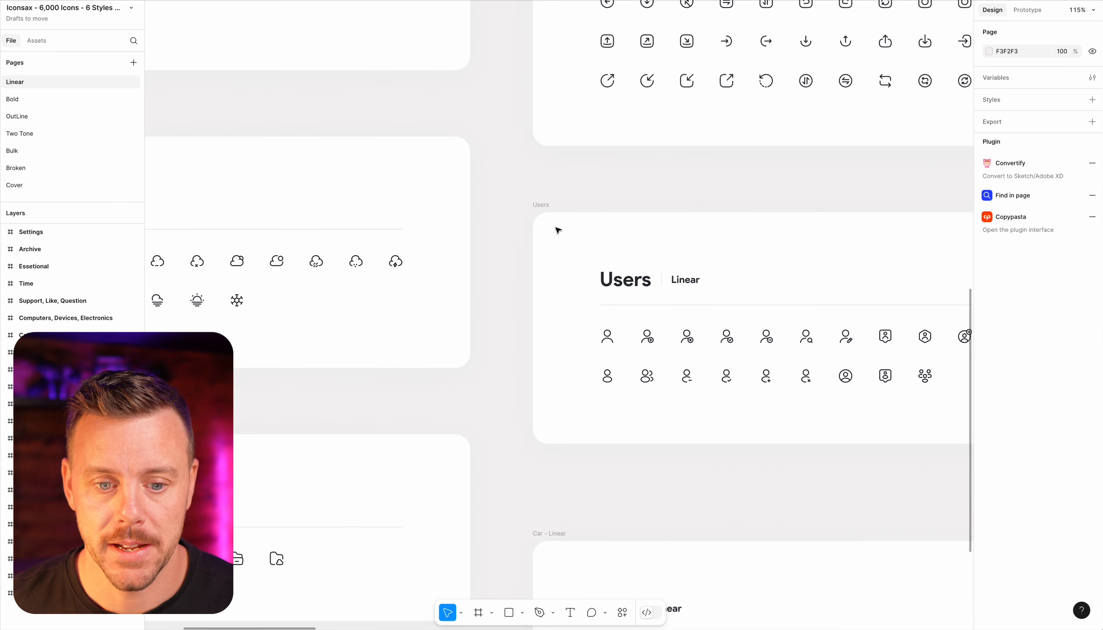
scroll(562, 232, "up", 15)
scroll(568, 234, "left", 3)
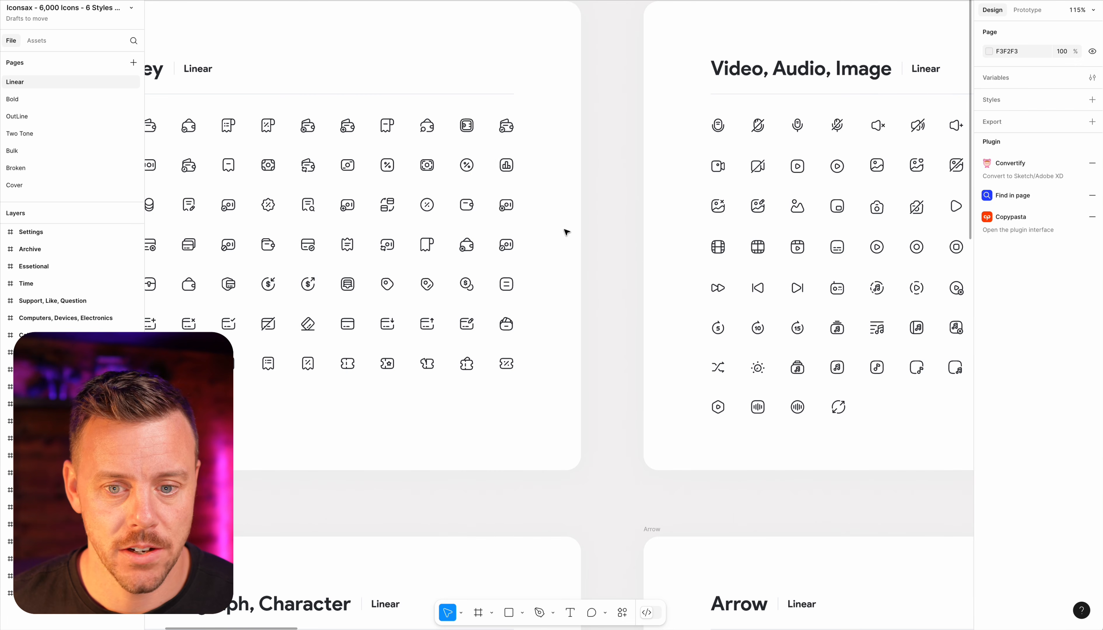
scroll(565, 230, "right", 8)
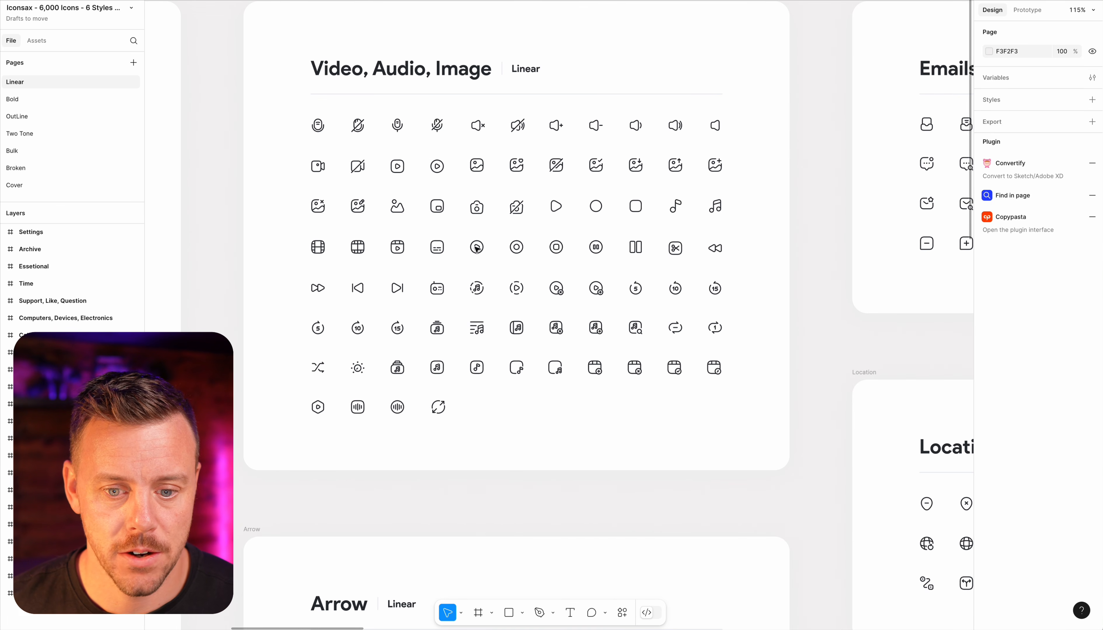
scroll(493, 303, "up", 2)
scroll(493, 304, "up", 1)
scroll(474, 335, "up", 3)
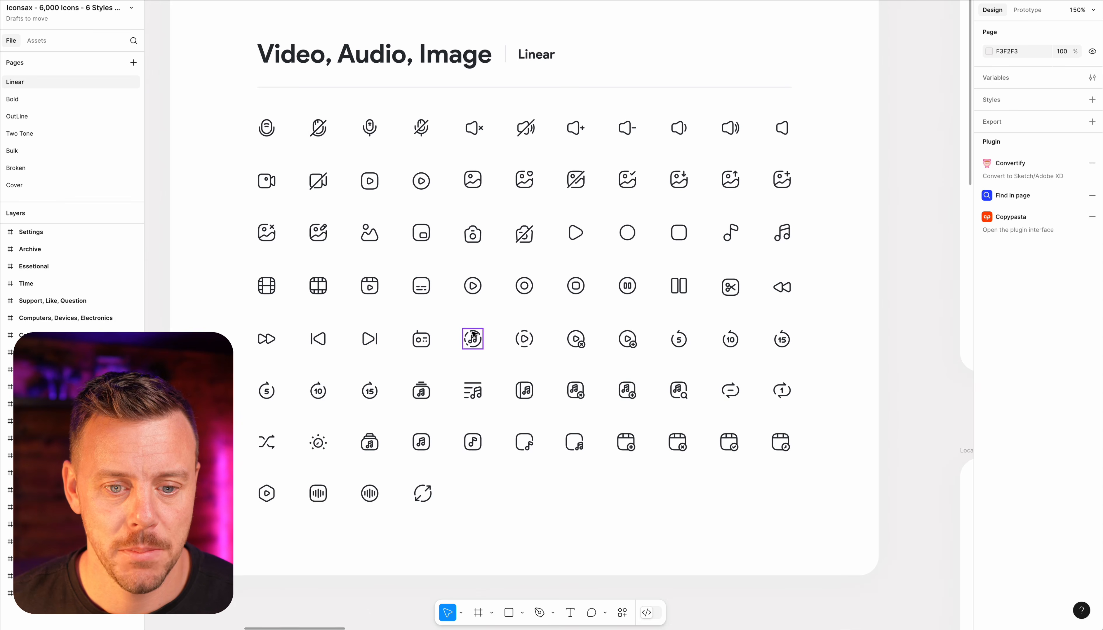
scroll(473, 335, "up", 3)
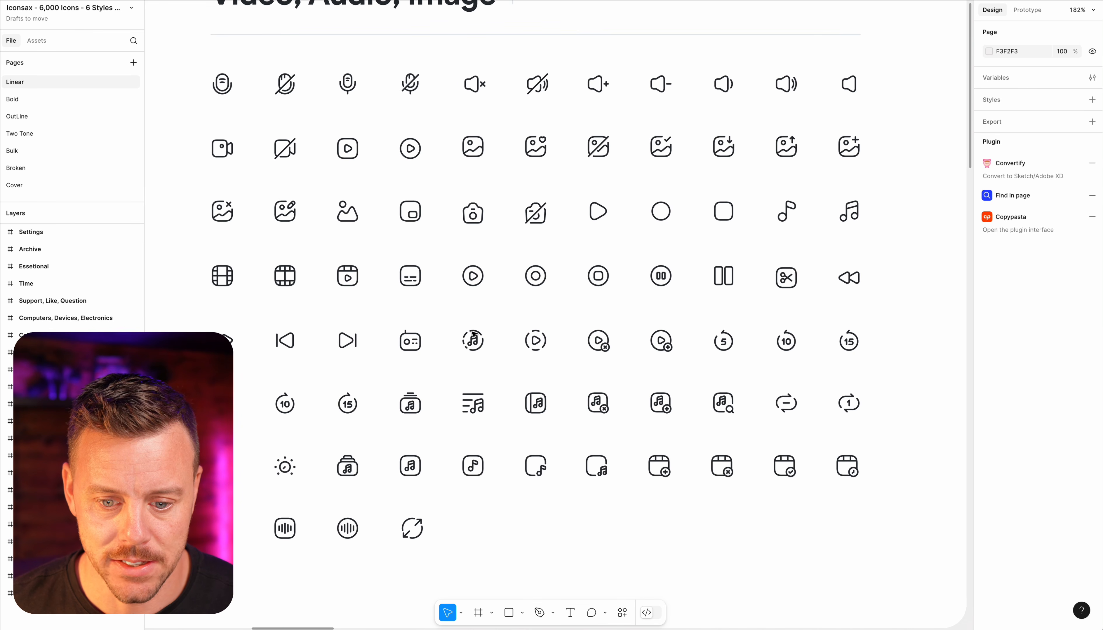
left_click(411, 403)
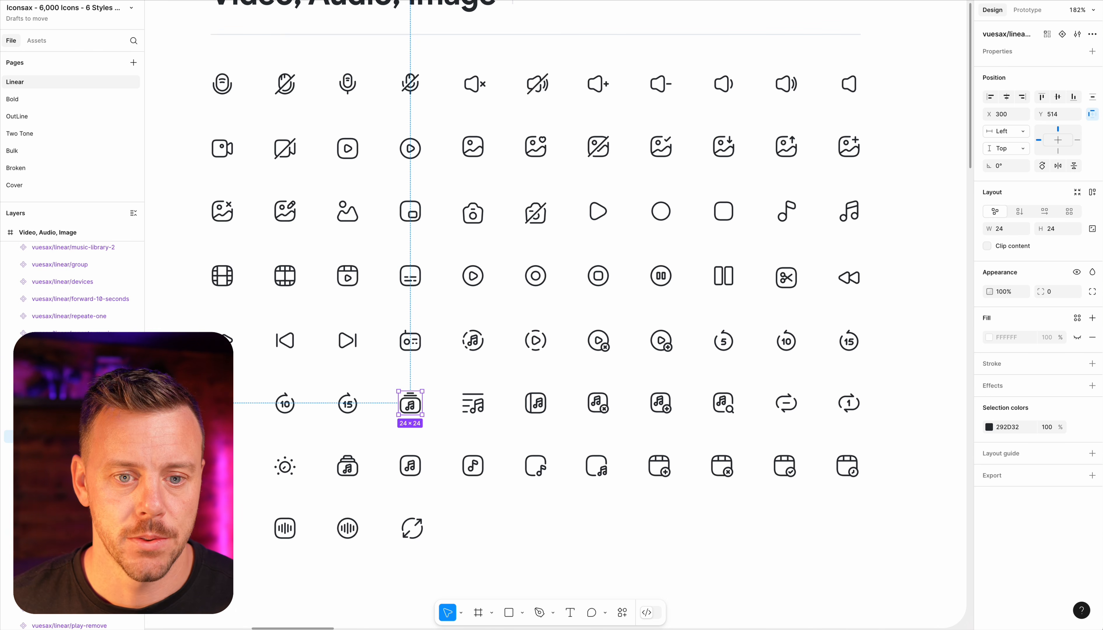
Step: Return to the Blog Images 2 file and paste the music-playlist icon into Frame 278
left_click(268, 1)
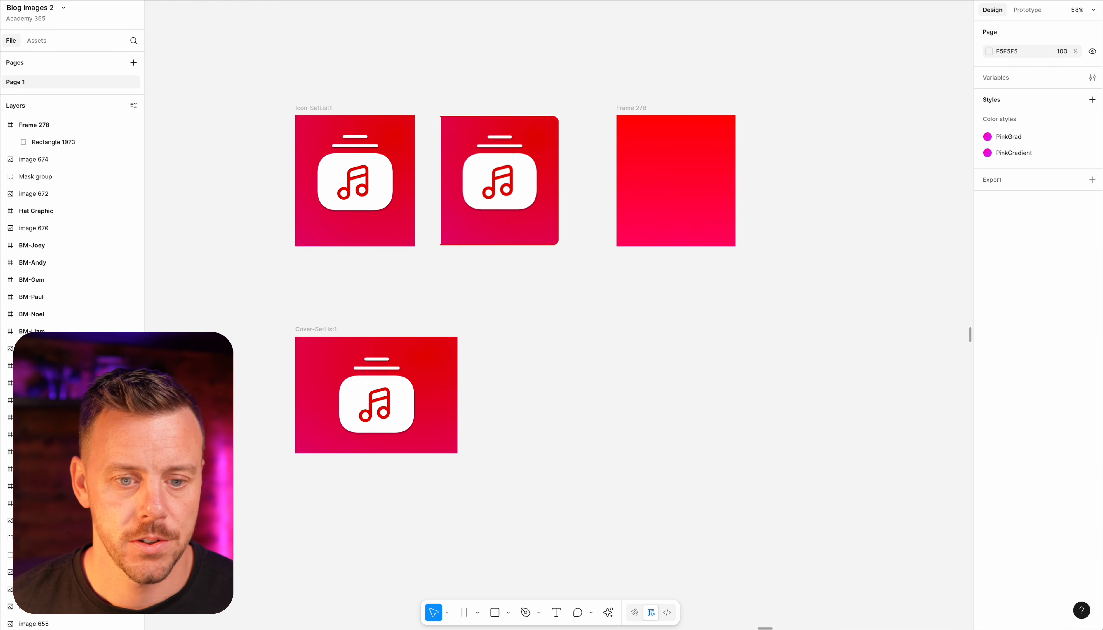
left_click(630, 125)
key("ctrl+v")
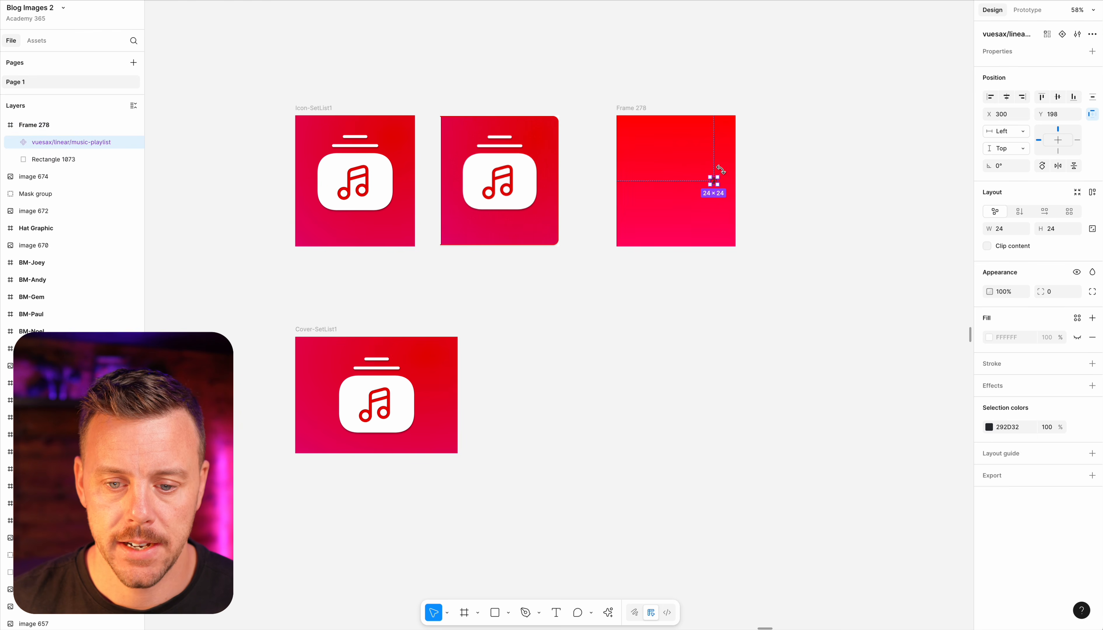
Step: Move the inner music-playlist group out of the pasted icon component into Frame 278 and delete the leftover component
scroll(720, 170, "up", 10)
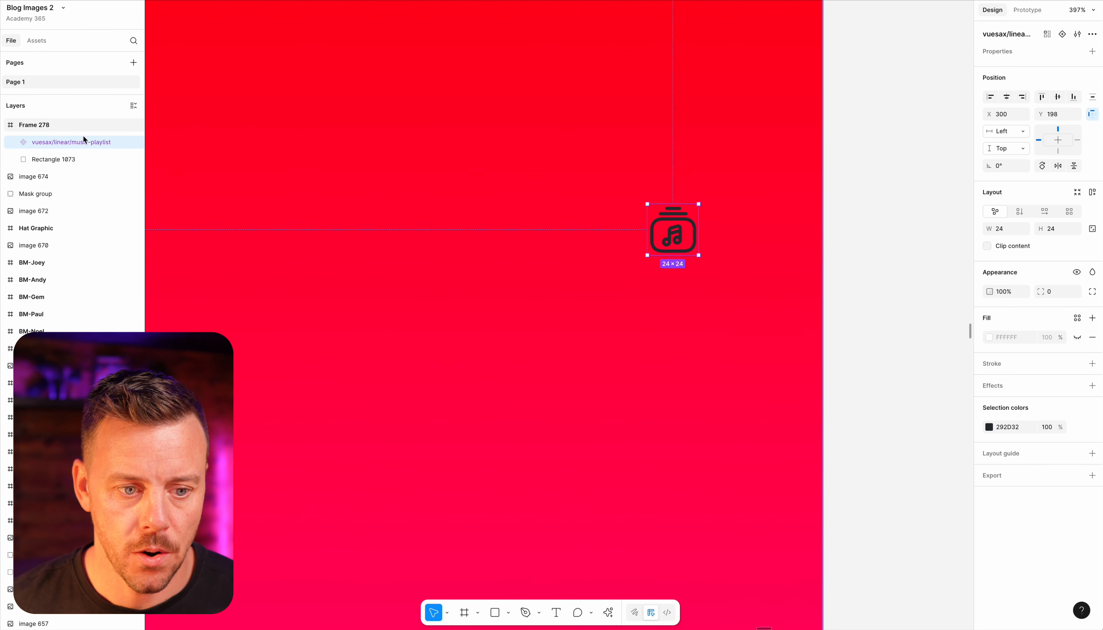
left_click(14, 143)
left_click(27, 159)
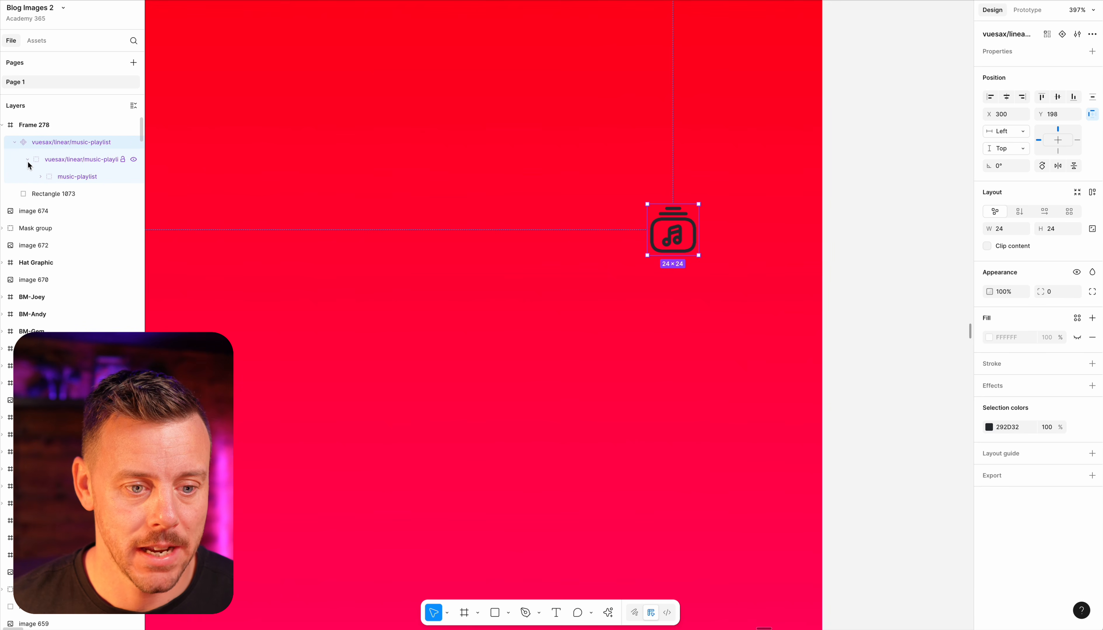
left_click(74, 177)
left_click_drag(85, 177, 60, 134)
left_click(56, 157)
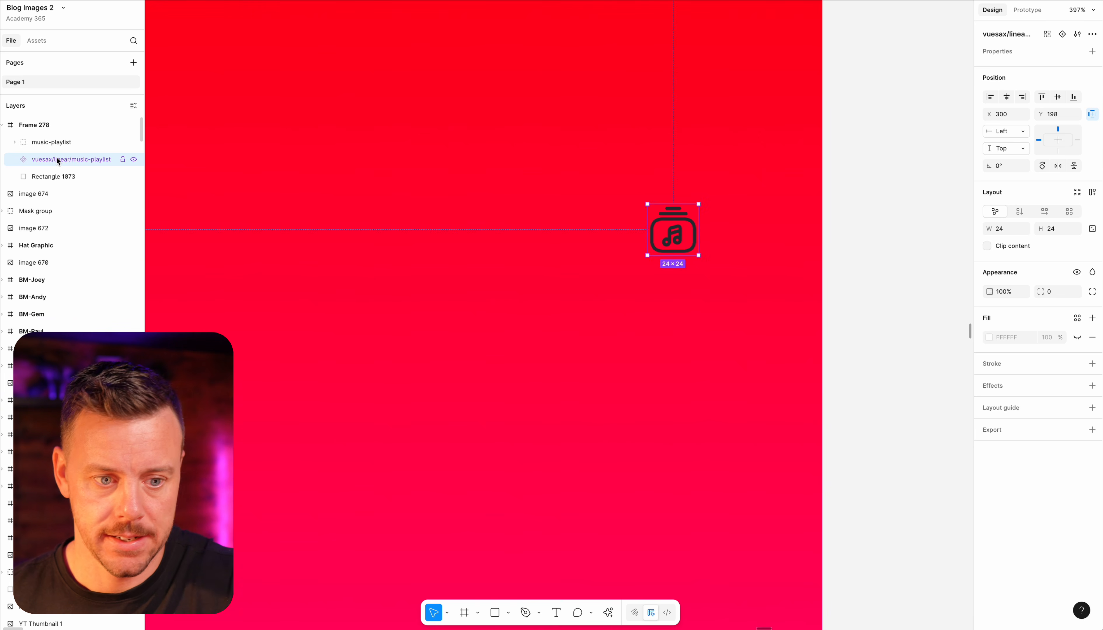
key("Delete")
Step: Enlarge the music-playlist group to 263 × 263 and centre it horizontally in Frame 278
left_click(54, 141)
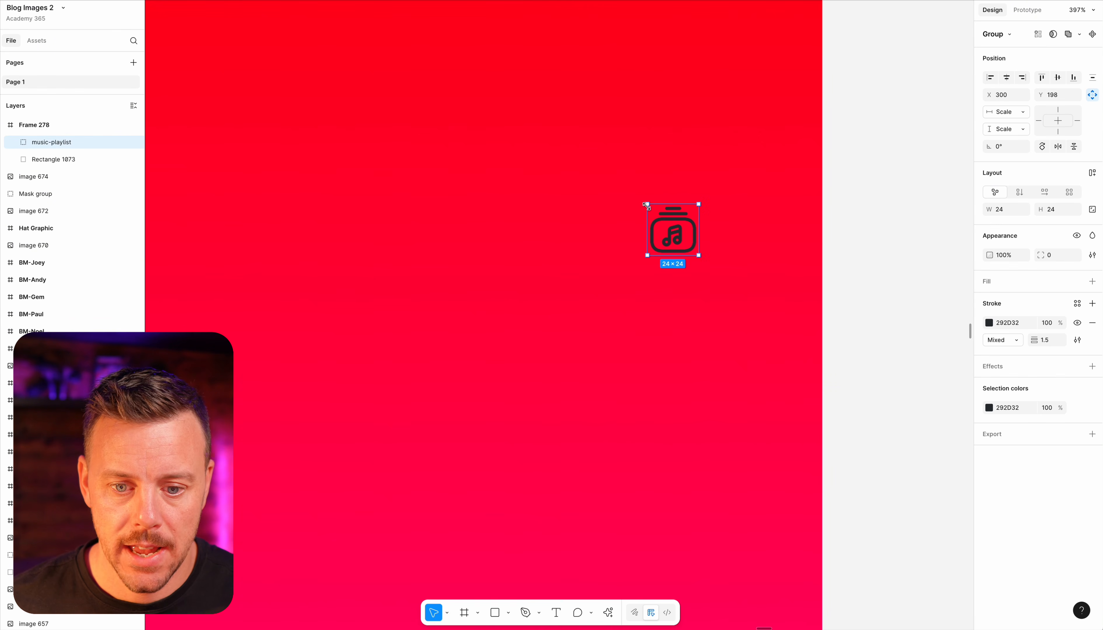
left_click_drag(612, 173, 453, 38)
scroll(510, 171, "down", 5)
mouse_move(530, 169)
left_mouse_down()
mouse_move(474, 179)
mouse_move(473, 192)
left_mouse_up()
left_click_drag(519, 223, 571, 285)
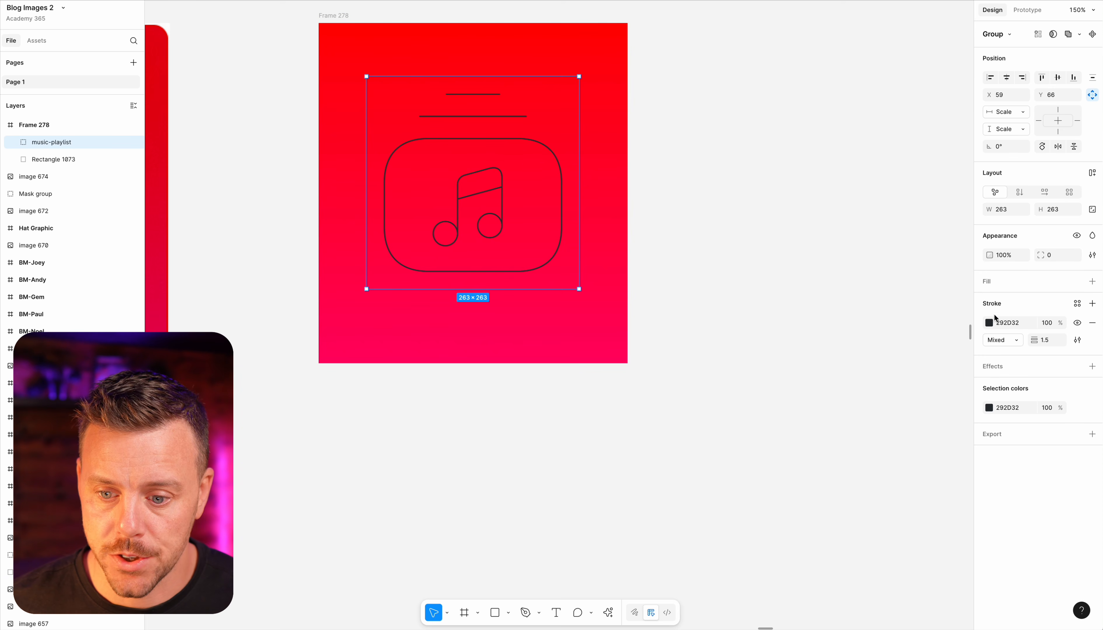
Step: Set the music-playlist icon's stroke weight to 9.5
left_click(1053, 343)
key("Up")
key("Up")
key("Up")
key("Up")
key("Up")
key("Up")
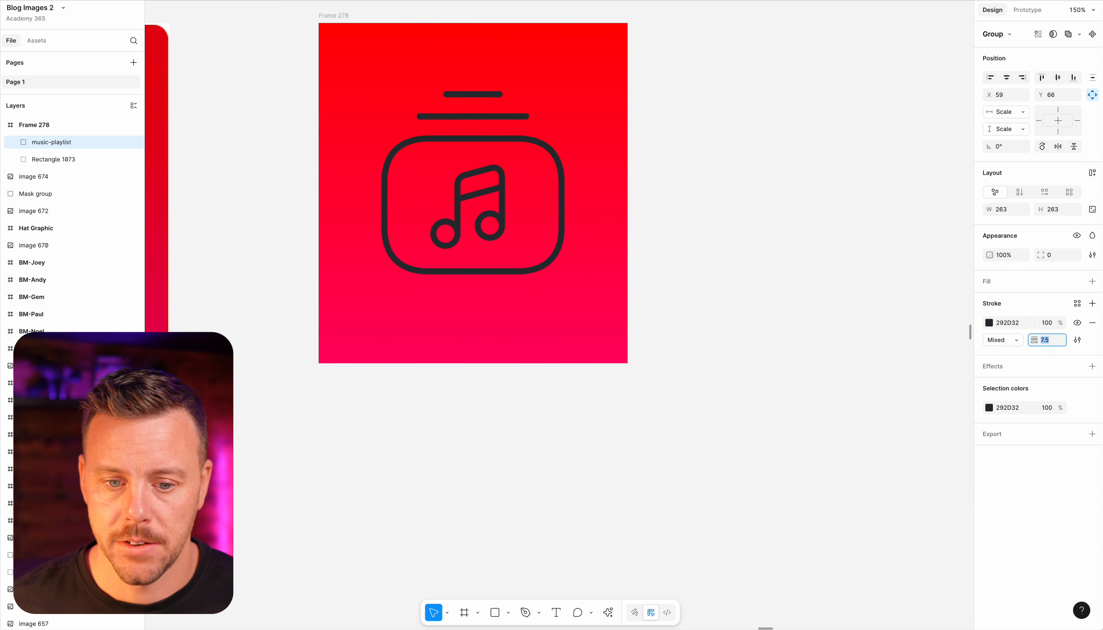
key("Up")
key("Up")
Step: Change the music-playlist icon's stroke colour to white FFFFFF
left_click(989, 324)
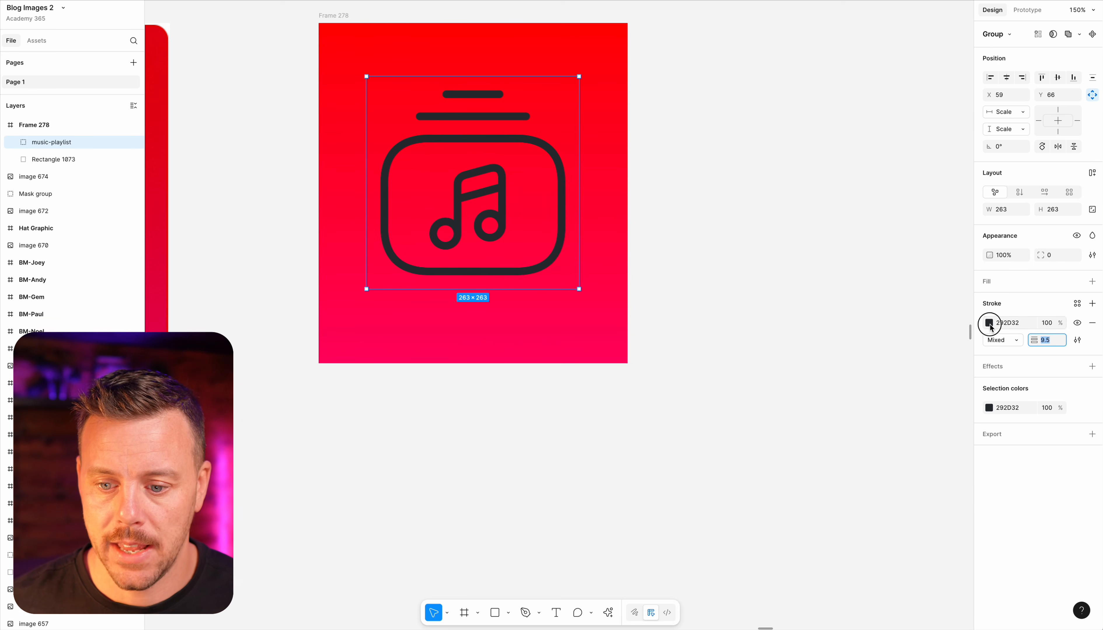
mouse_move(931, 391)
left_mouse_down()
mouse_move(815, 330)
mouse_move(803, 369)
left_mouse_up()
left_click(757, 412)
Step: Add a drop shadow effect to the music-playlist icon
scroll(737, 431, "down", 2)
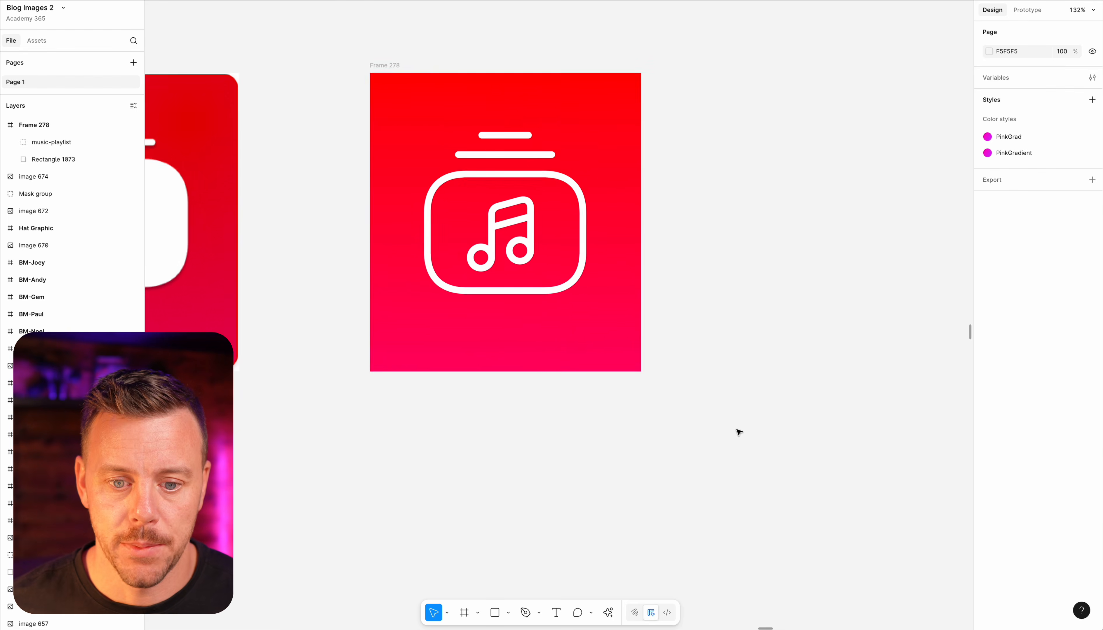
scroll(718, 433, "left", 5)
left_click(761, 300)
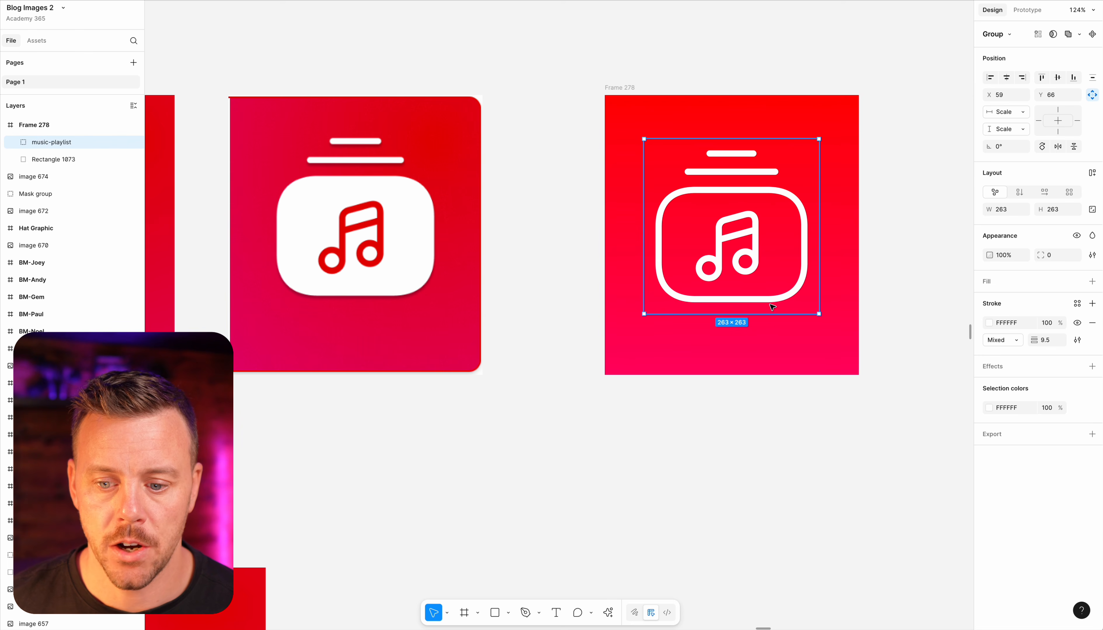
left_click(1013, 369)
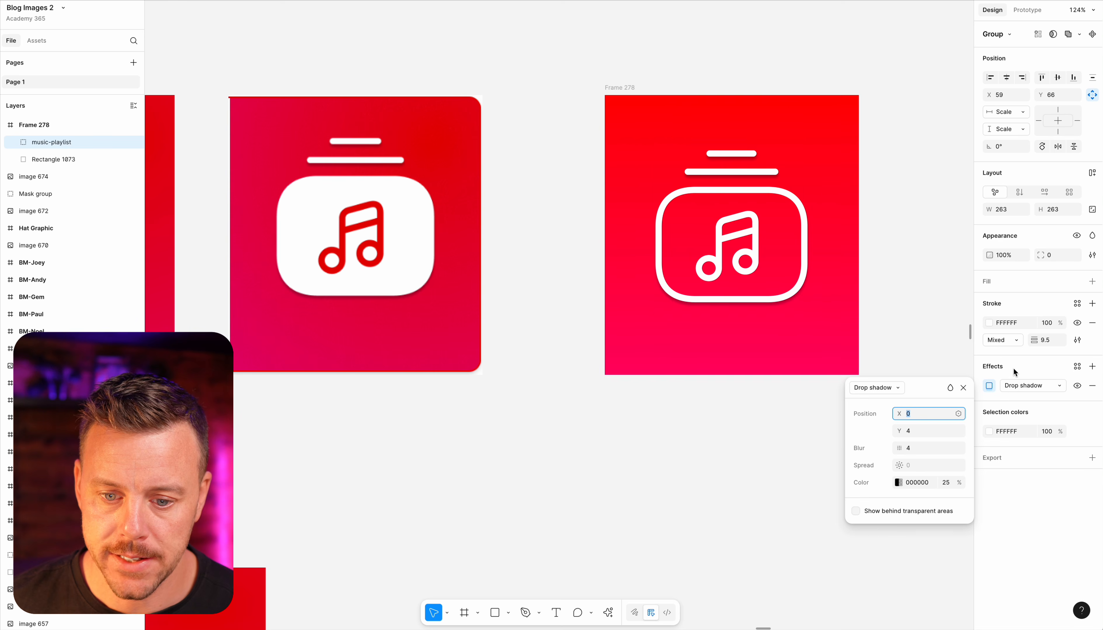
left_click(724, 503)
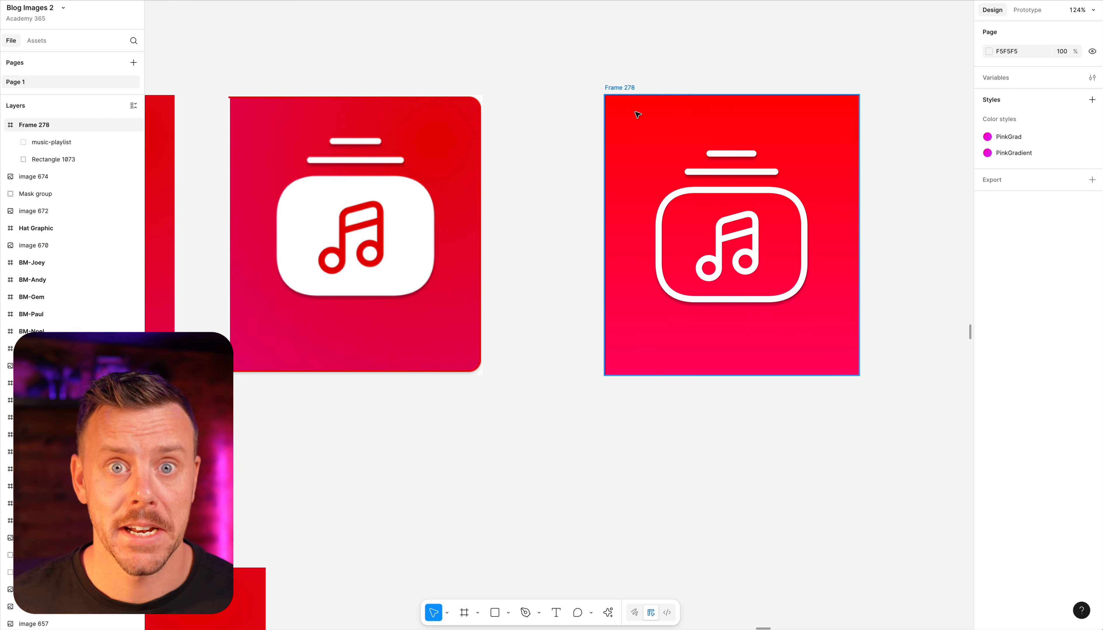
Step: Select Frame 278 and add an export setting to it
left_click(624, 90)
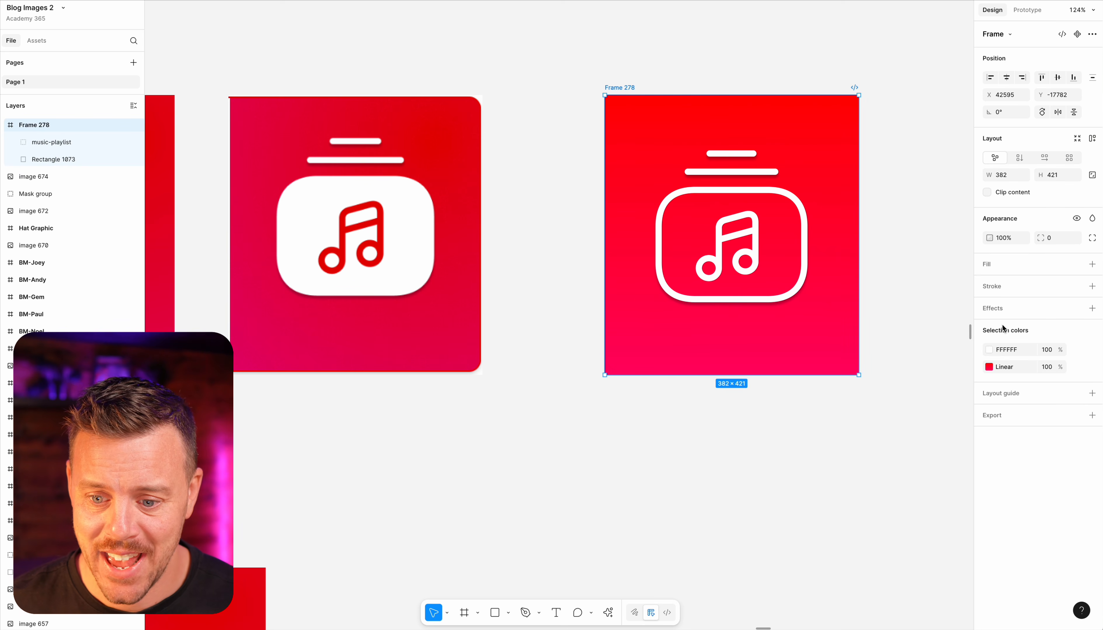
left_click(996, 416)
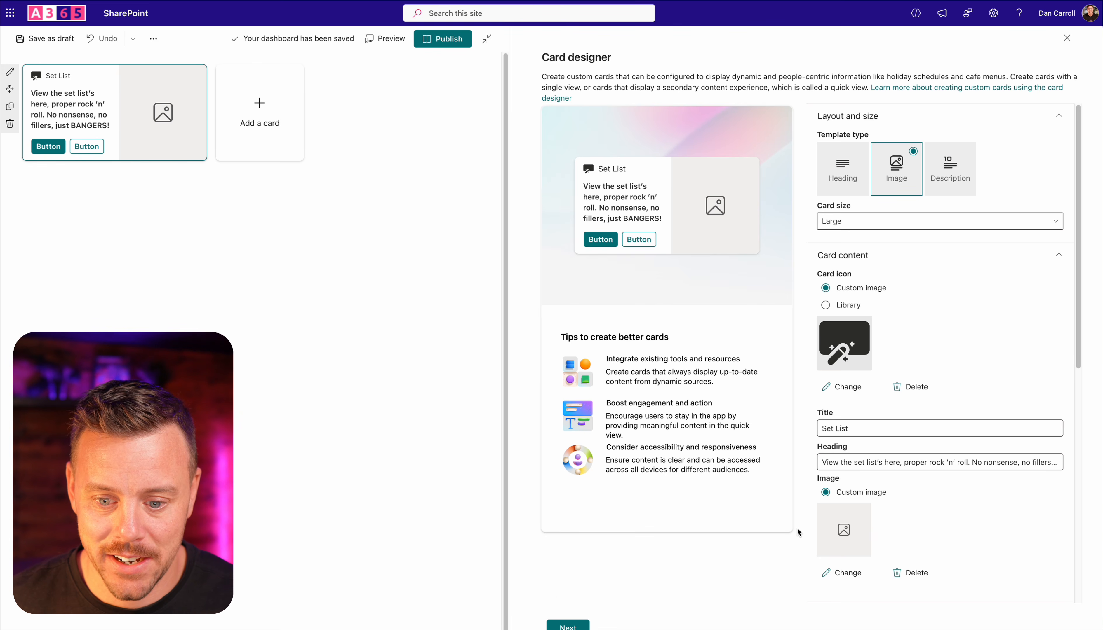
Step: Replace the Set List card's placeholder image by uploading Icon-SetList1.png from the Oasis folder
left_click(848, 573)
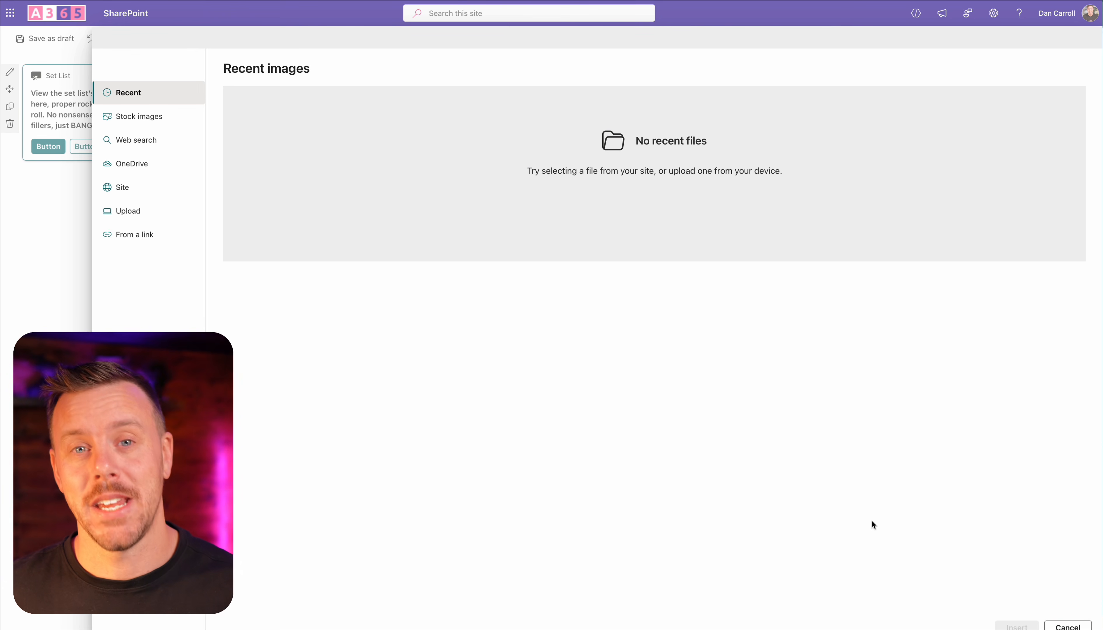
left_click(136, 213)
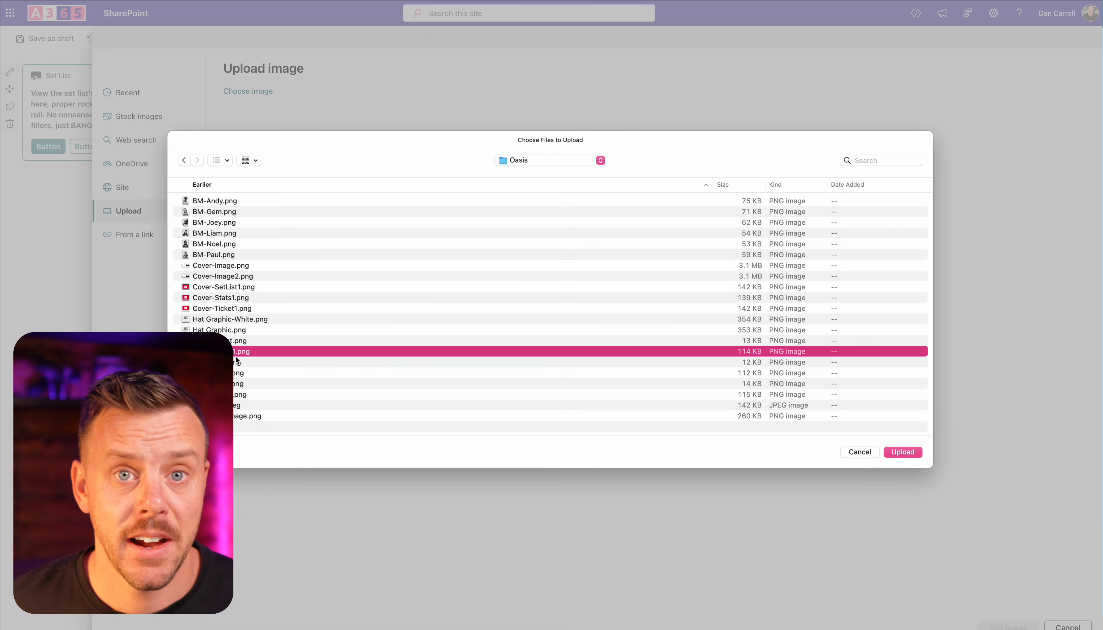
key("space")
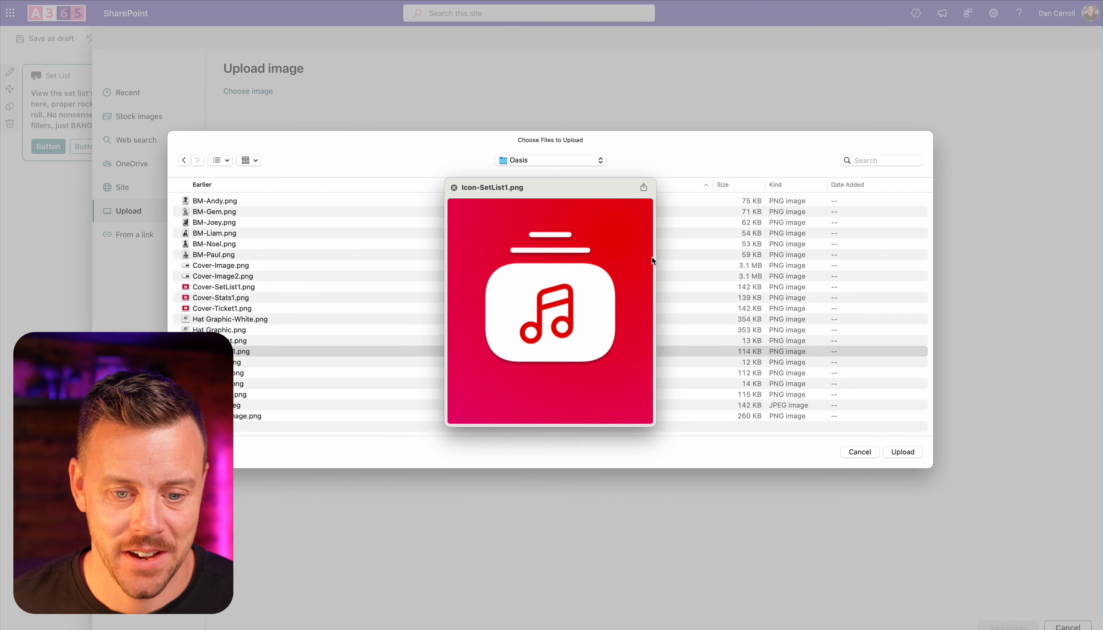
key("space")
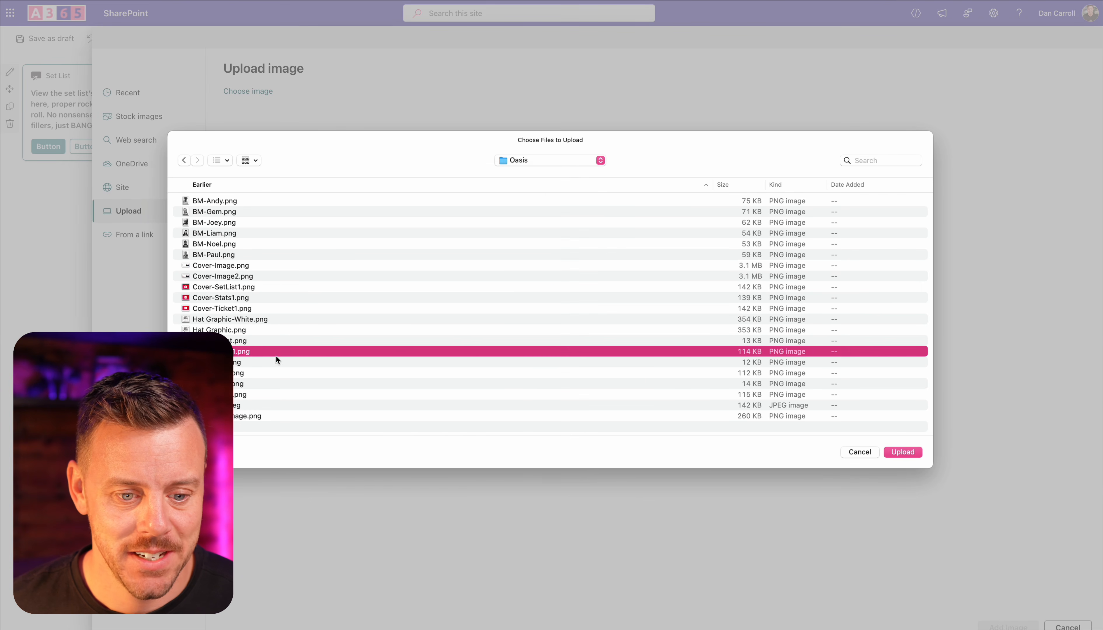
left_click(908, 453)
left_click(1002, 626)
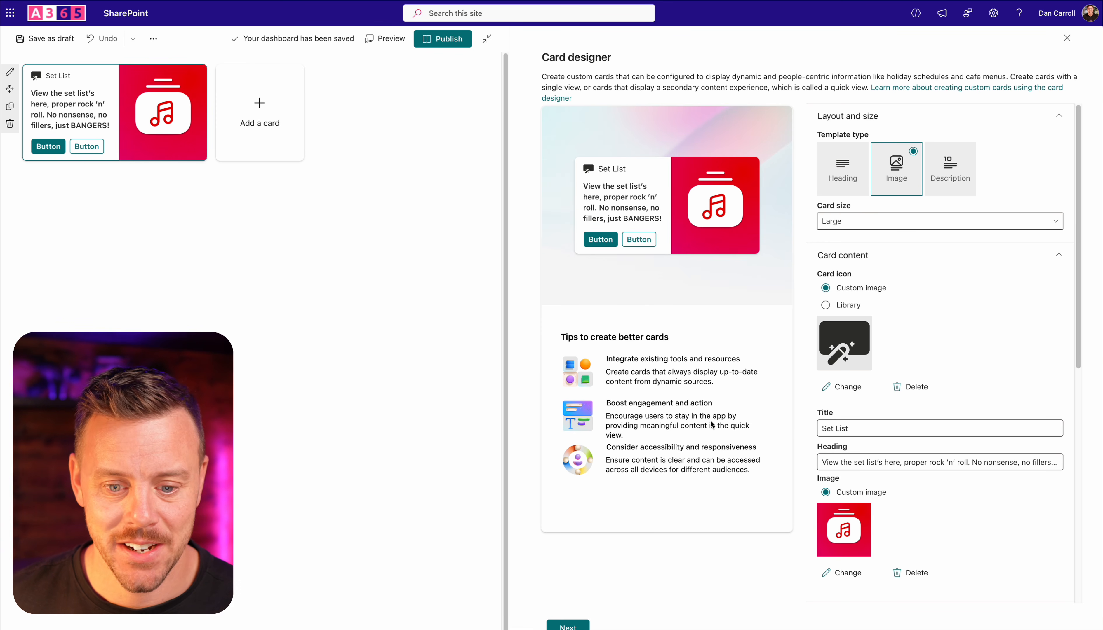
Step: Replace the new Set List card's quick view Template JSON with the template copied from the finished dashboard's Set List card
left_click(567, 627)
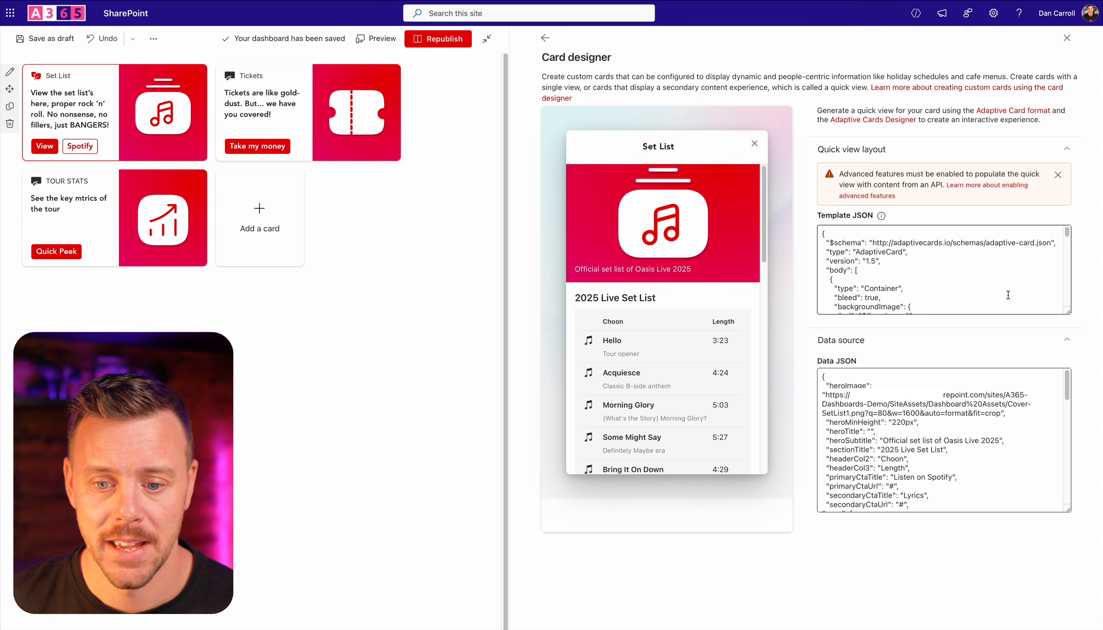
left_click(1010, 297)
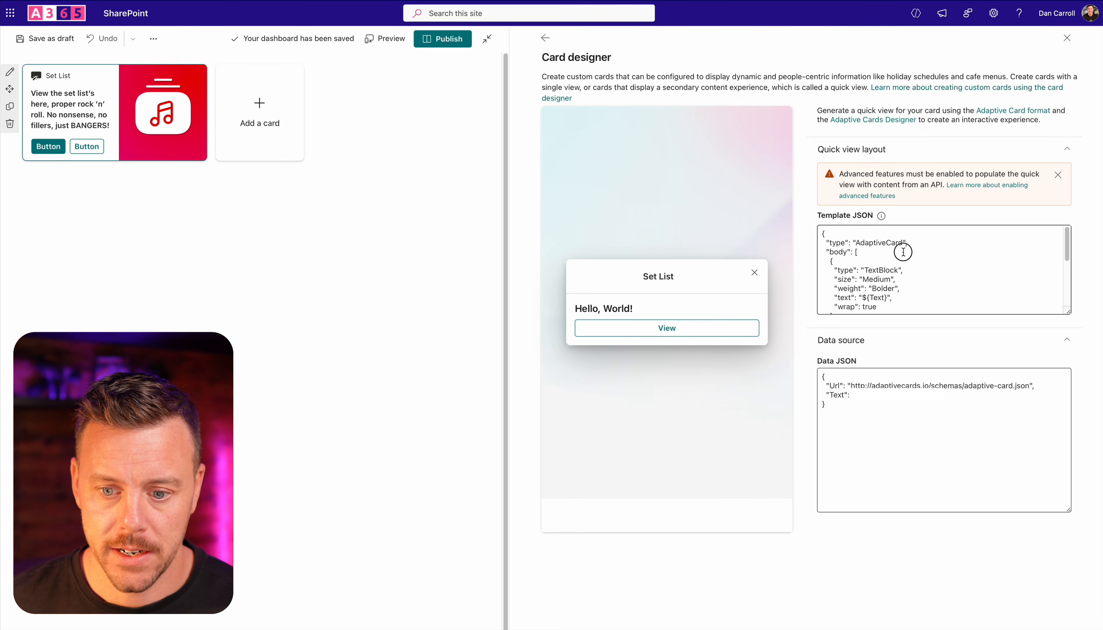
left_click(902, 252)
key("ctrl+a")
key("BackSpace")
key("ctrl+v")
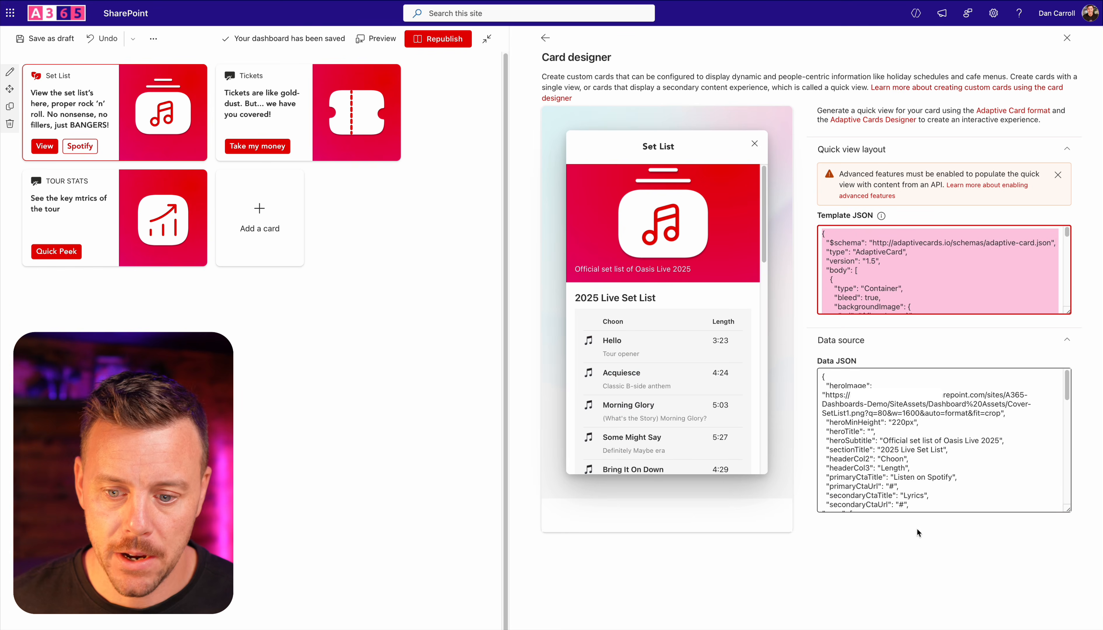
Step: Replace the quick view's Data JSON with the finished Set List card's data, check it, and save the dashboard as a draft
left_click(993, 446)
key("ctrl+a")
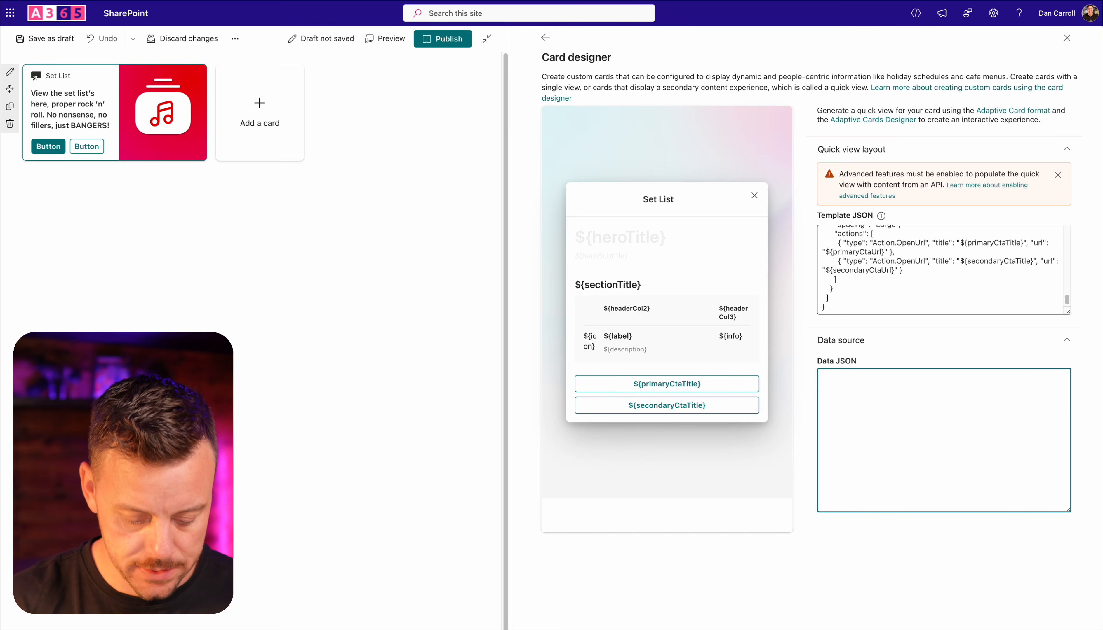
key("ctrl+v")
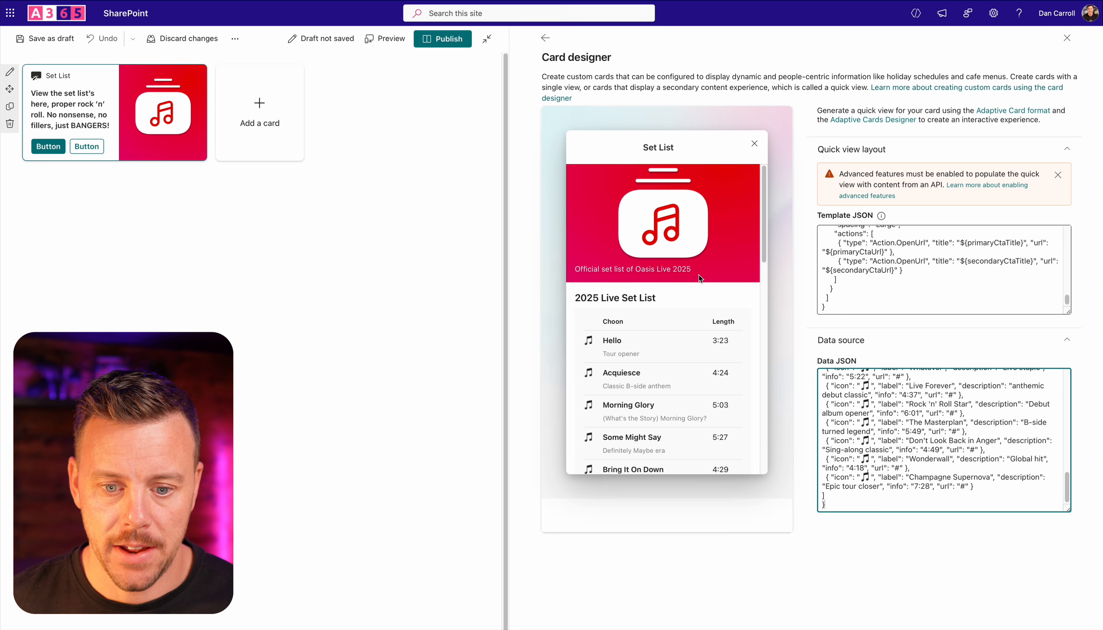
scroll(699, 275, "down", 1)
scroll(679, 379, "up", 1)
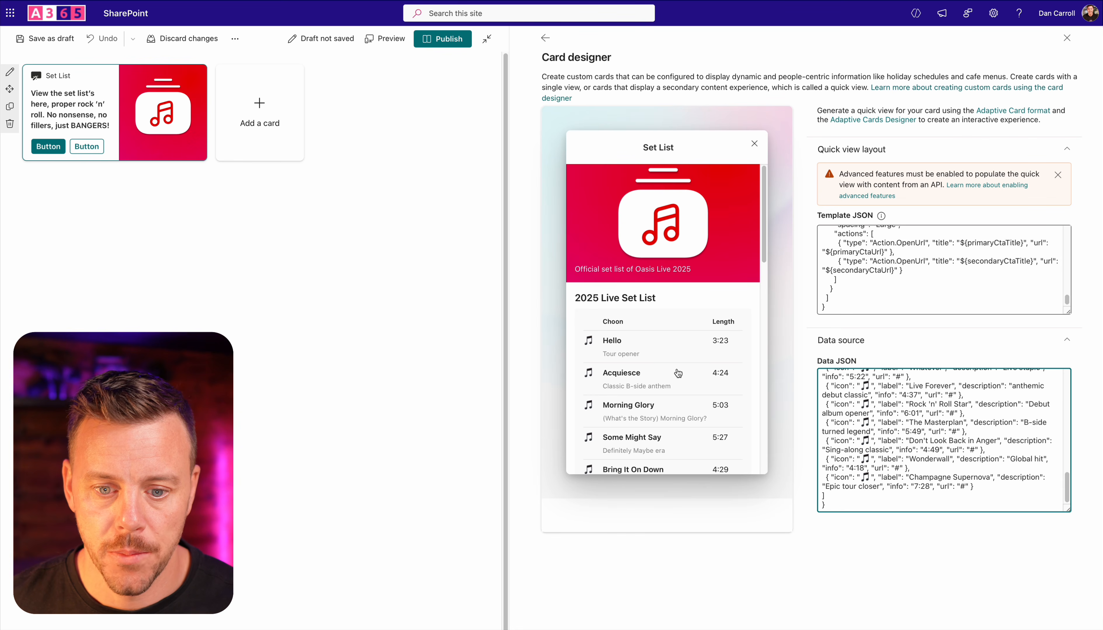
scroll(915, 456, "up", 5)
scroll(916, 457, "up", 10)
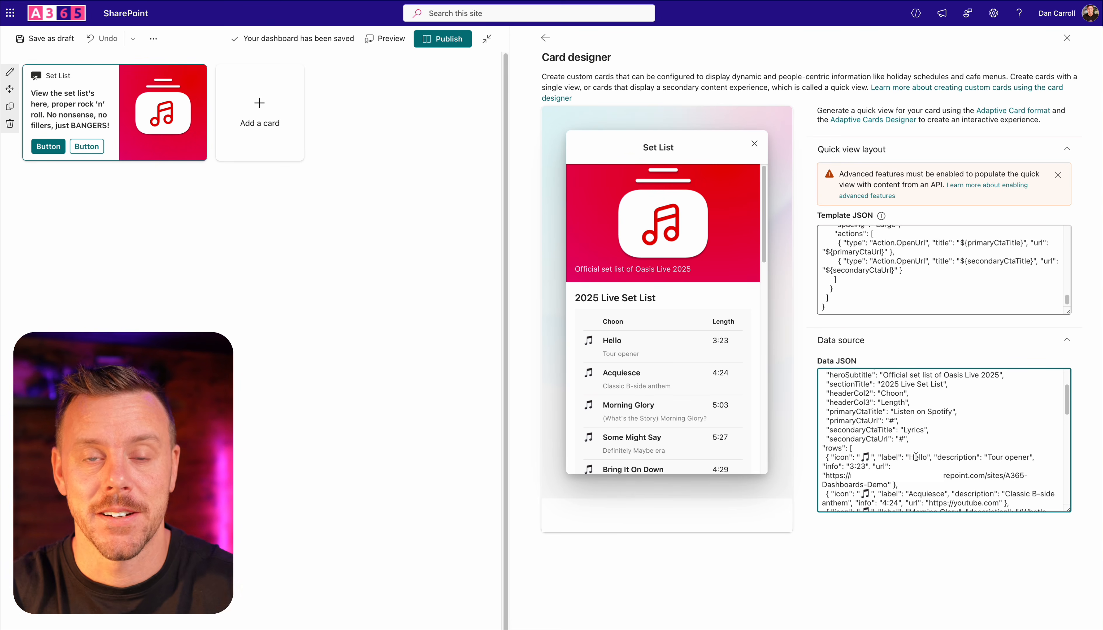
scroll(916, 457, "up", 5)
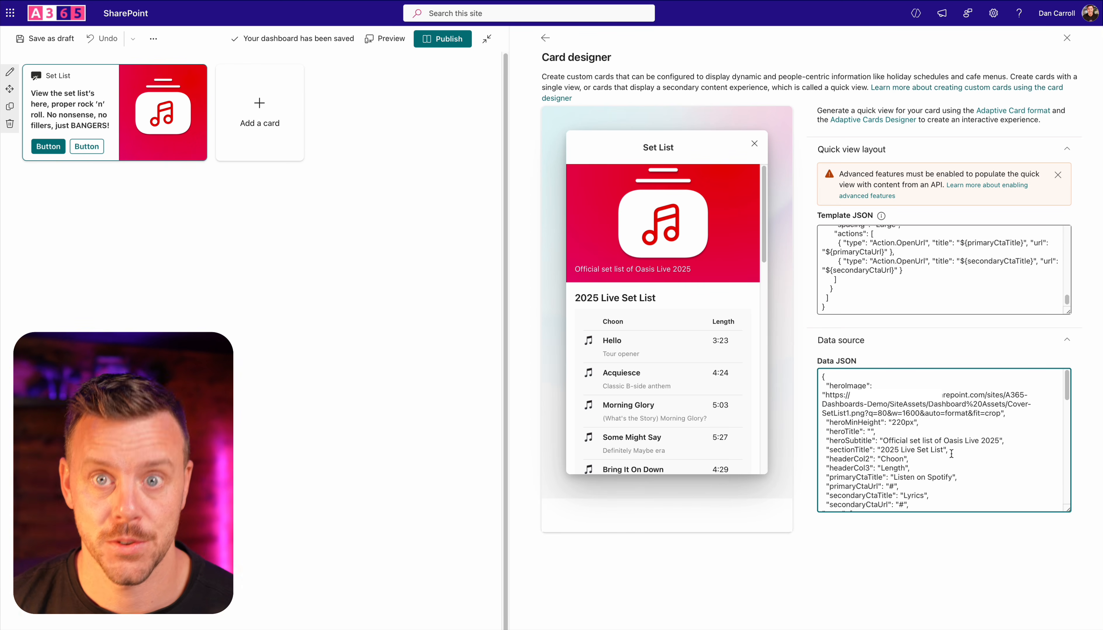
left_click(49, 41)
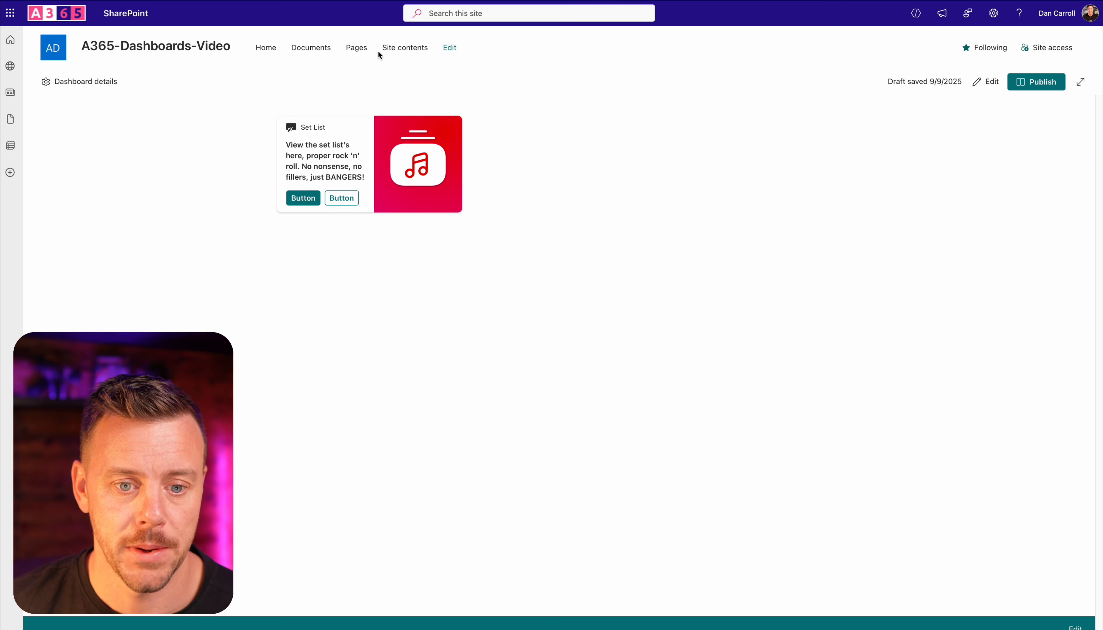
Step: Upload Cover-SetList1.png from the Oasis folder to the site's Site Assets library
left_click(395, 50)
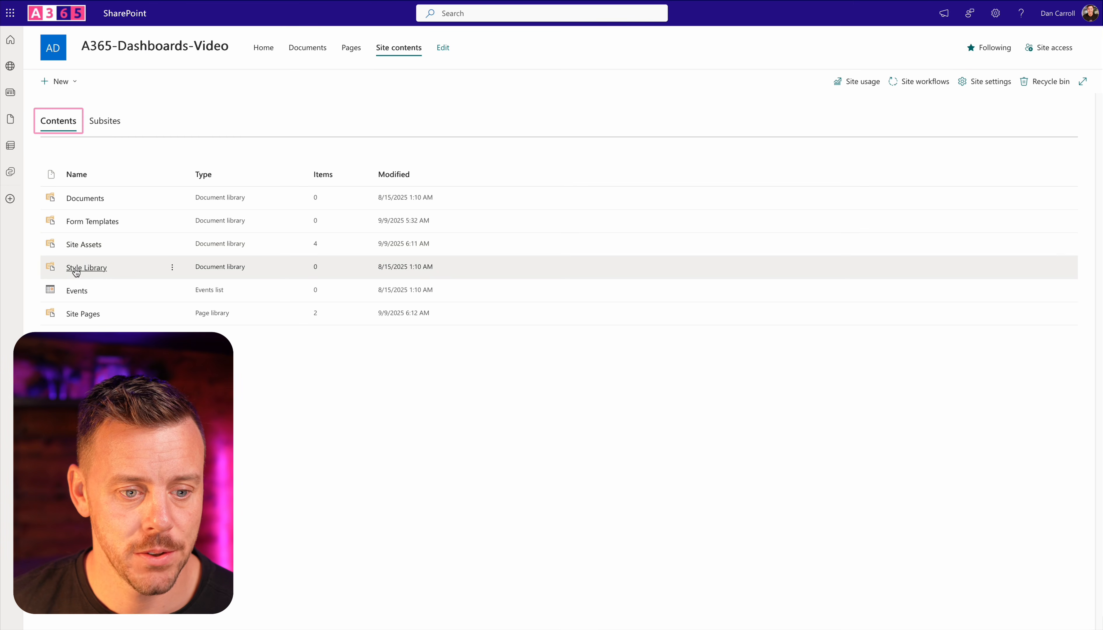
left_click(82, 246)
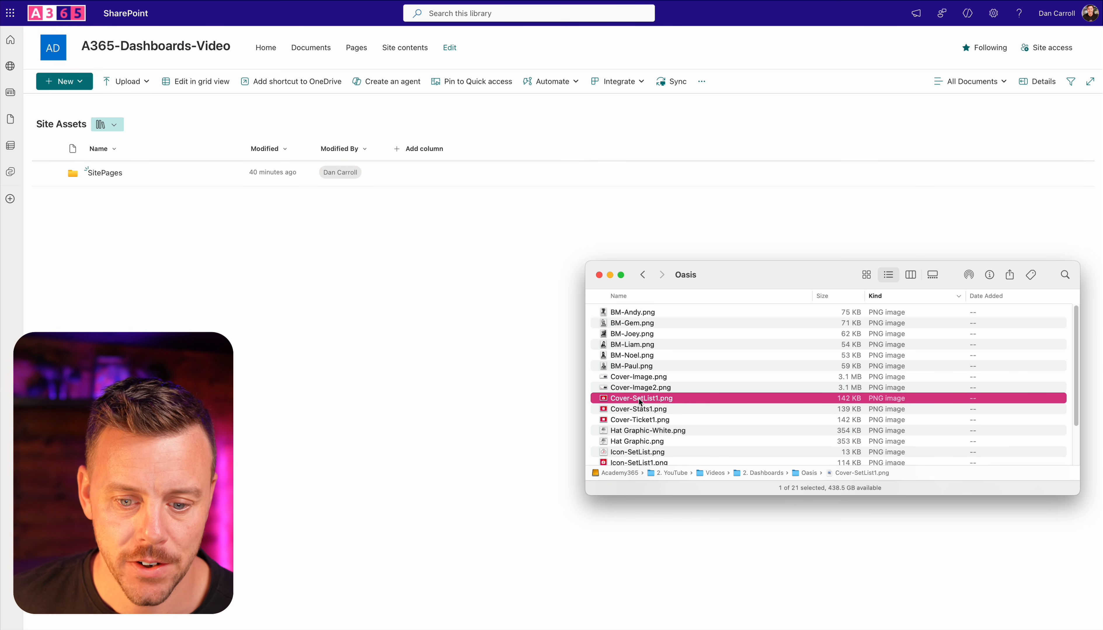
left_click_drag(640, 399, 185, 288)
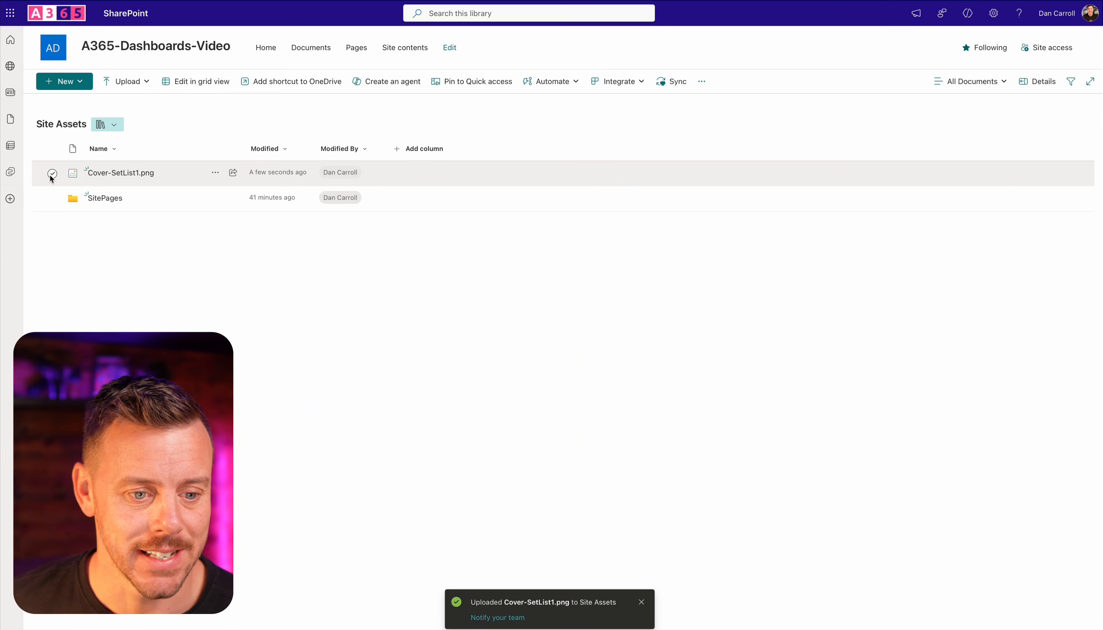
Step: Copy the file path of Cover-SetList1.png from its details in Site Assets
left_click(51, 174)
left_click(1071, 83)
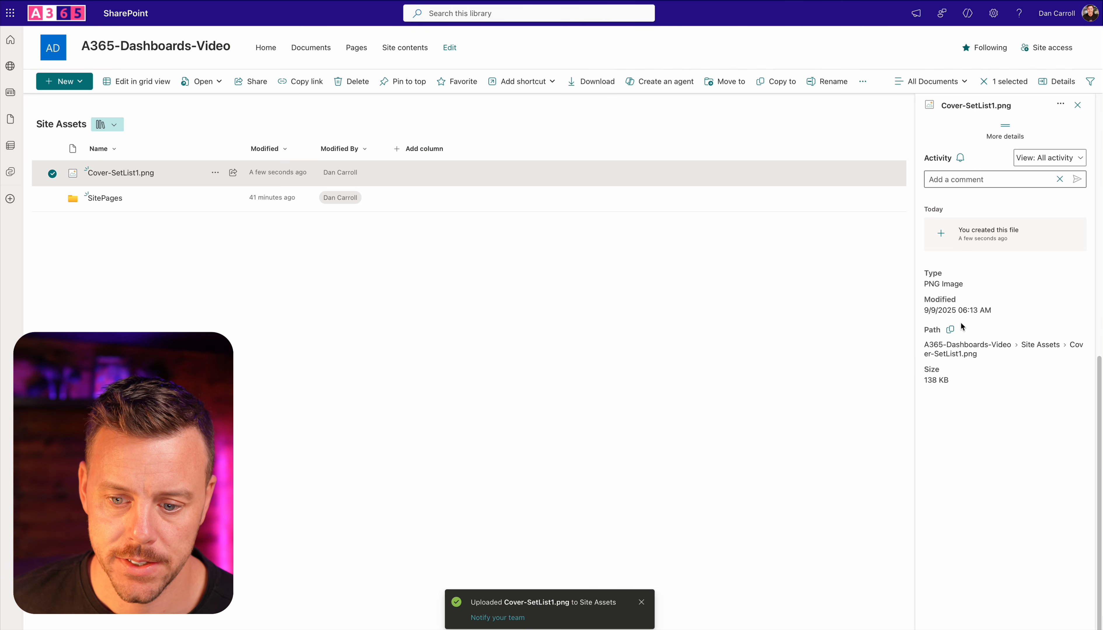
left_click(950, 331)
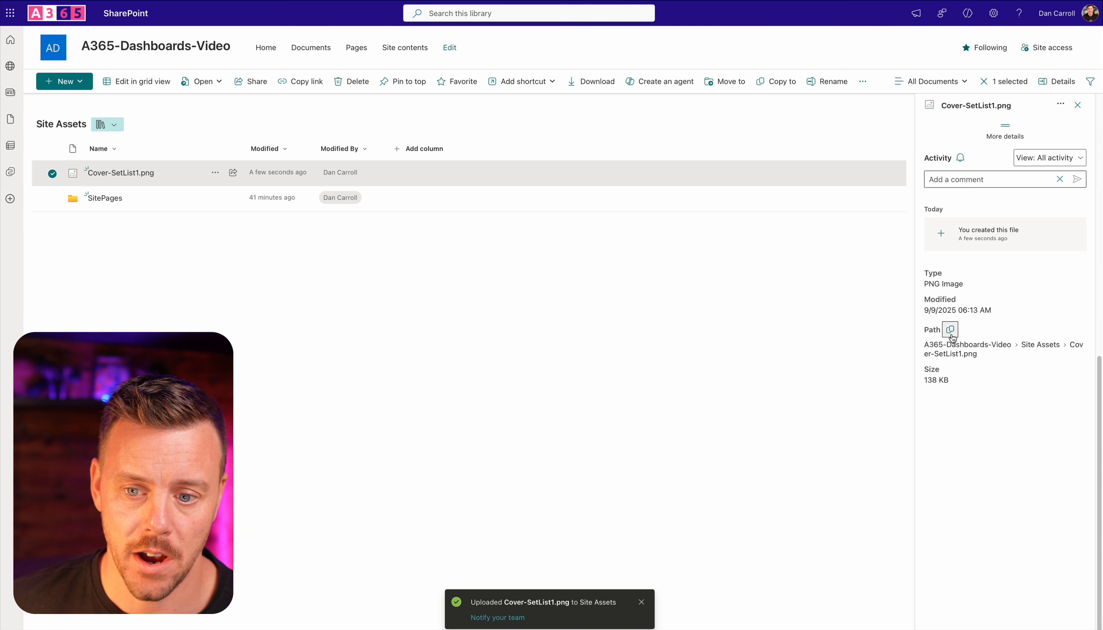
Step: Return to the site's home page and open its dashboard for editing
left_click(994, 17)
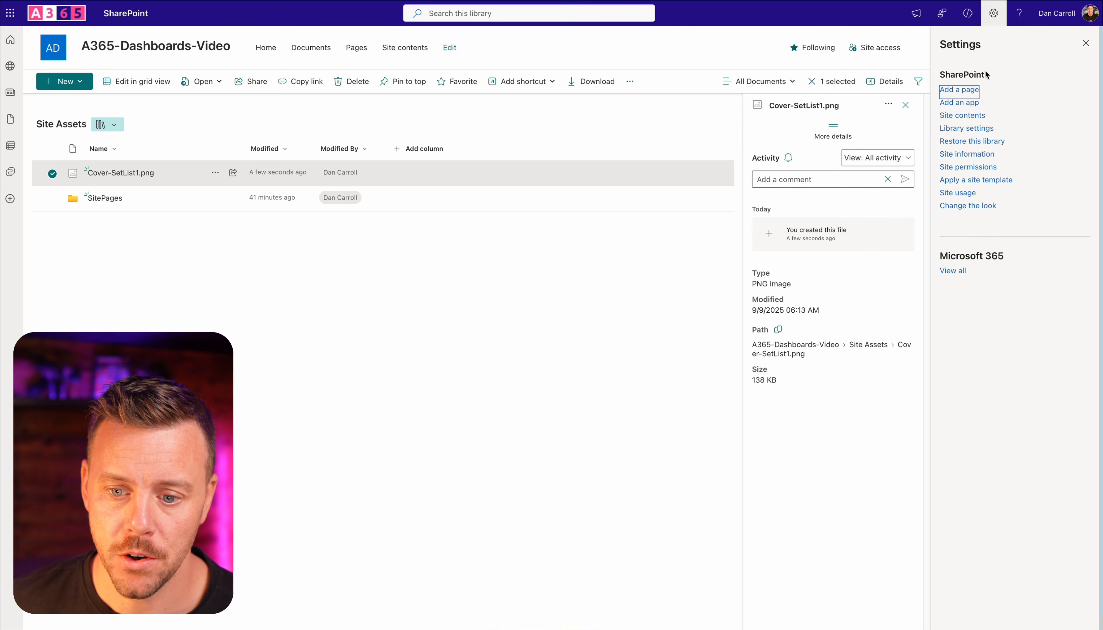
left_click(226, 34)
left_click(262, 47)
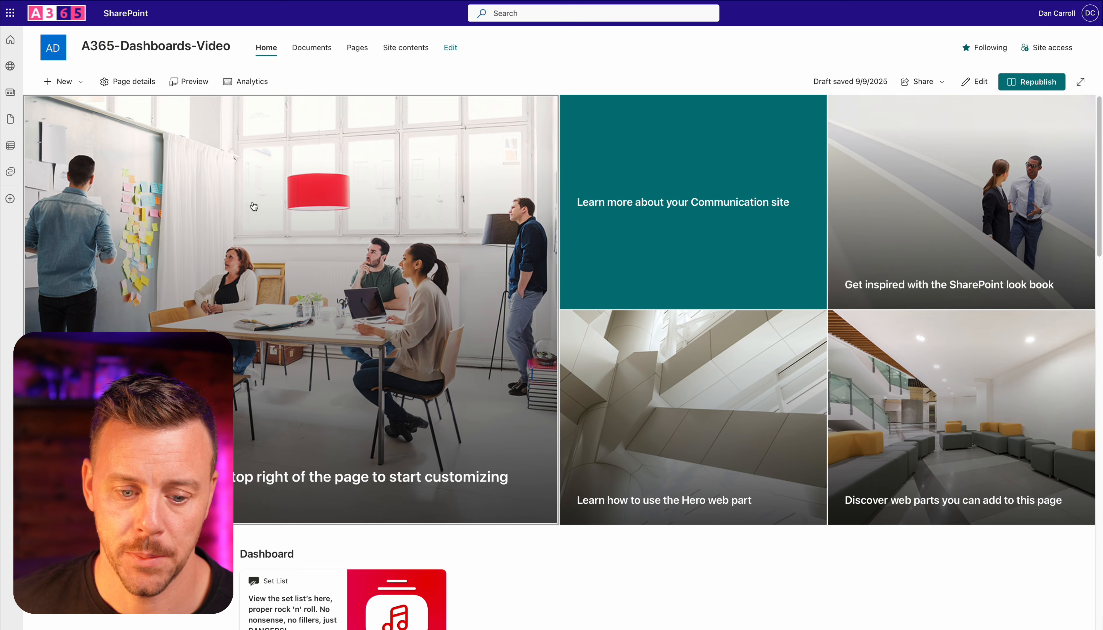
scroll(286, 519, "down", 2)
scroll(287, 519, "up", 2)
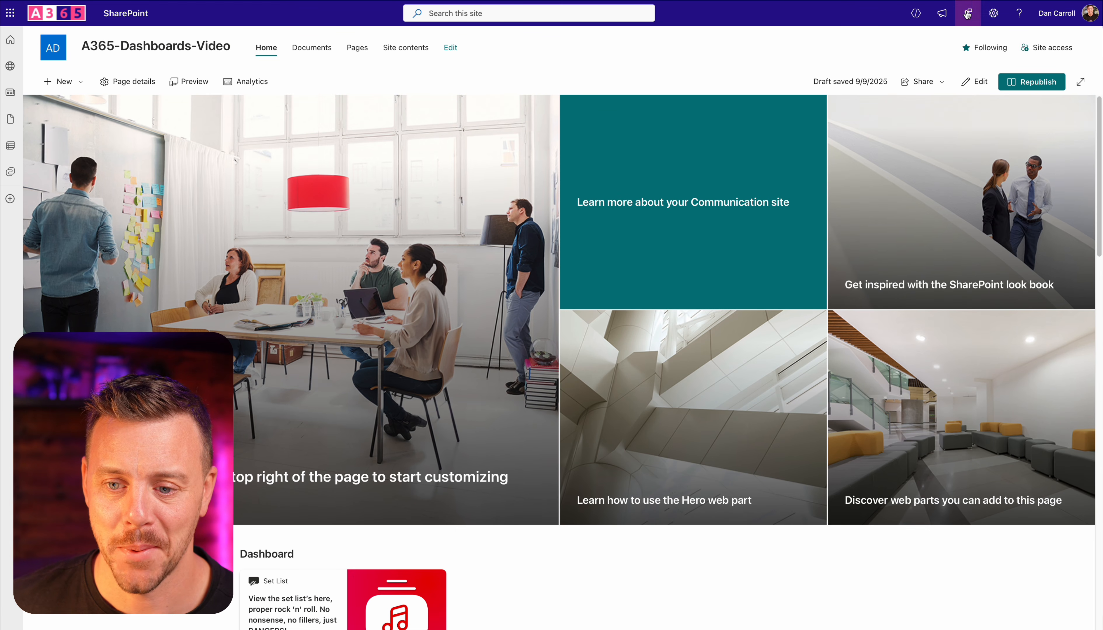
left_click(992, 17)
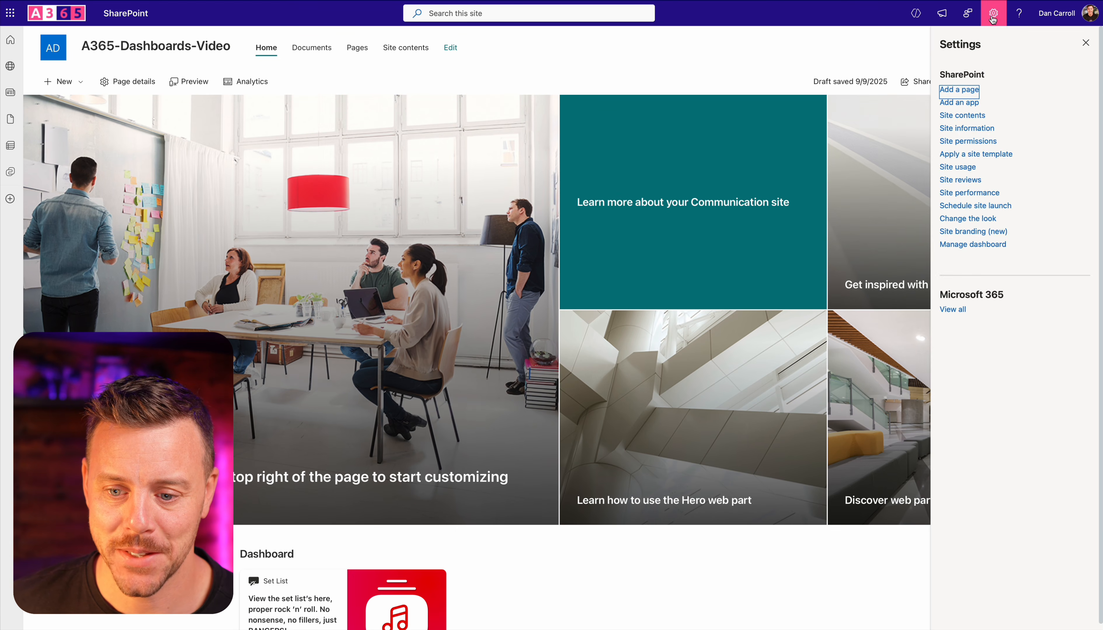
left_click(992, 246)
left_click(949, 623)
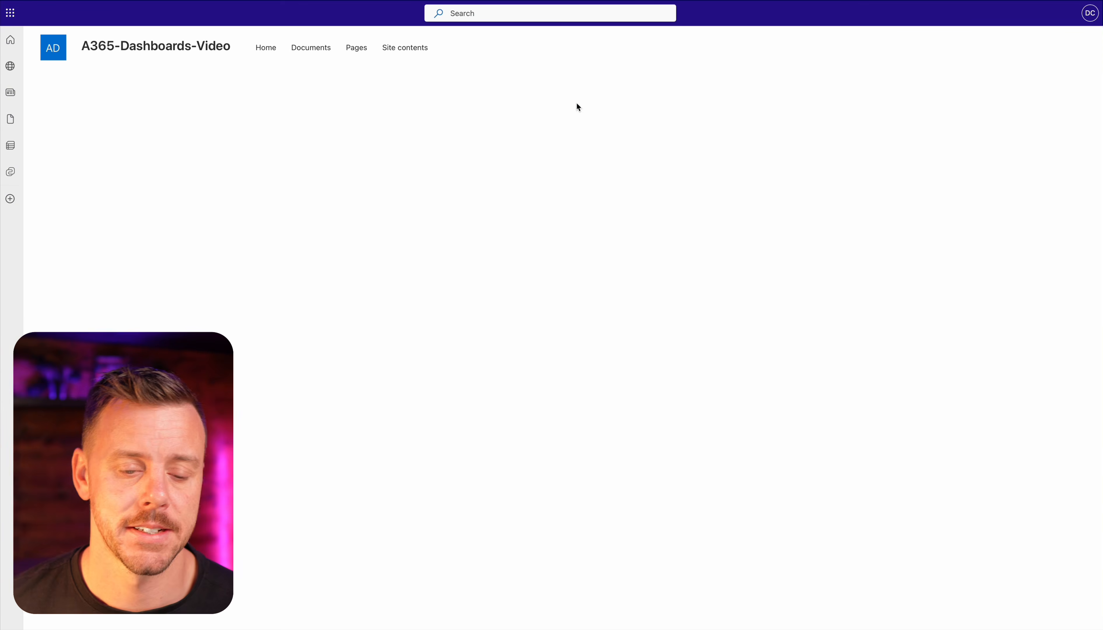
left_click(993, 82)
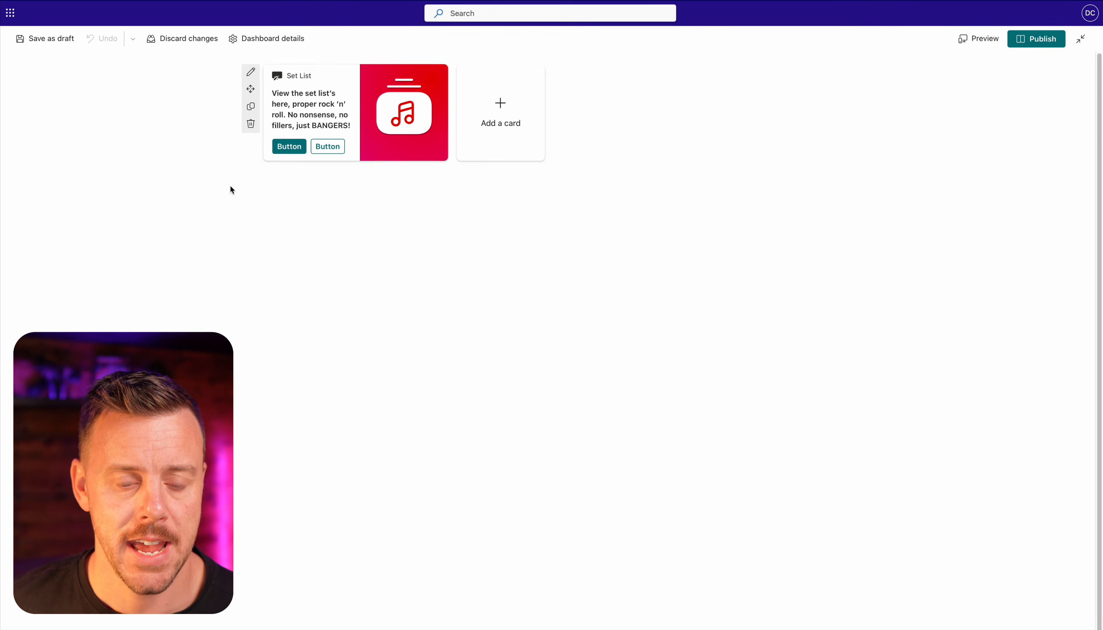
Step: Replace the heroImage address in the Set List quick view's Data JSON with the copied Cover-SetList1.png path, keeping the query parameters
left_click(250, 72)
left_click(567, 626)
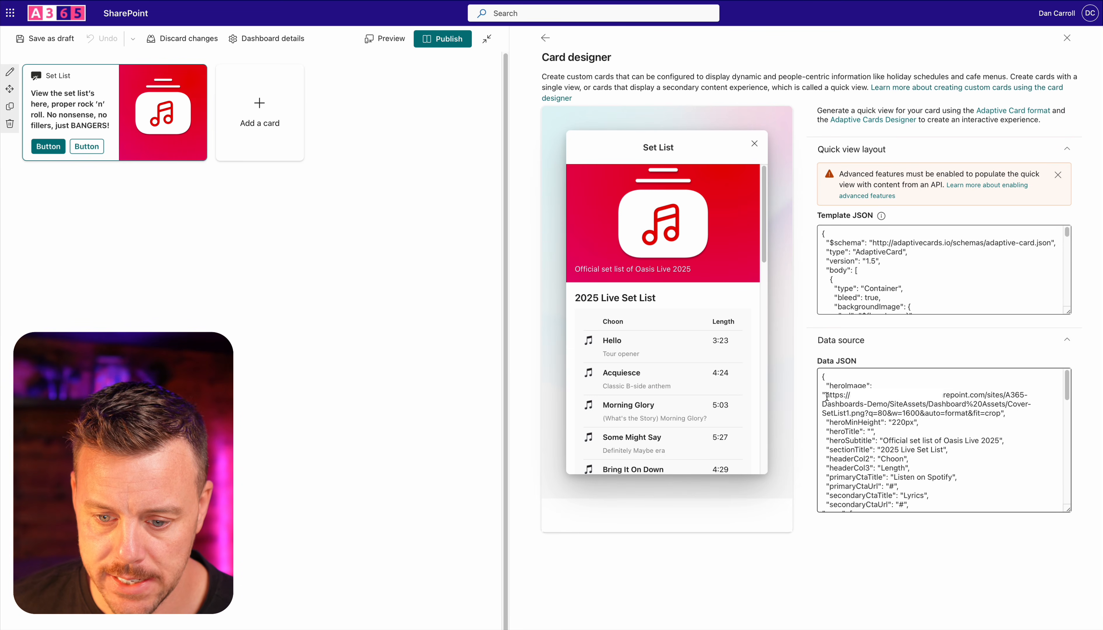
left_click_drag(826, 397, 861, 416)
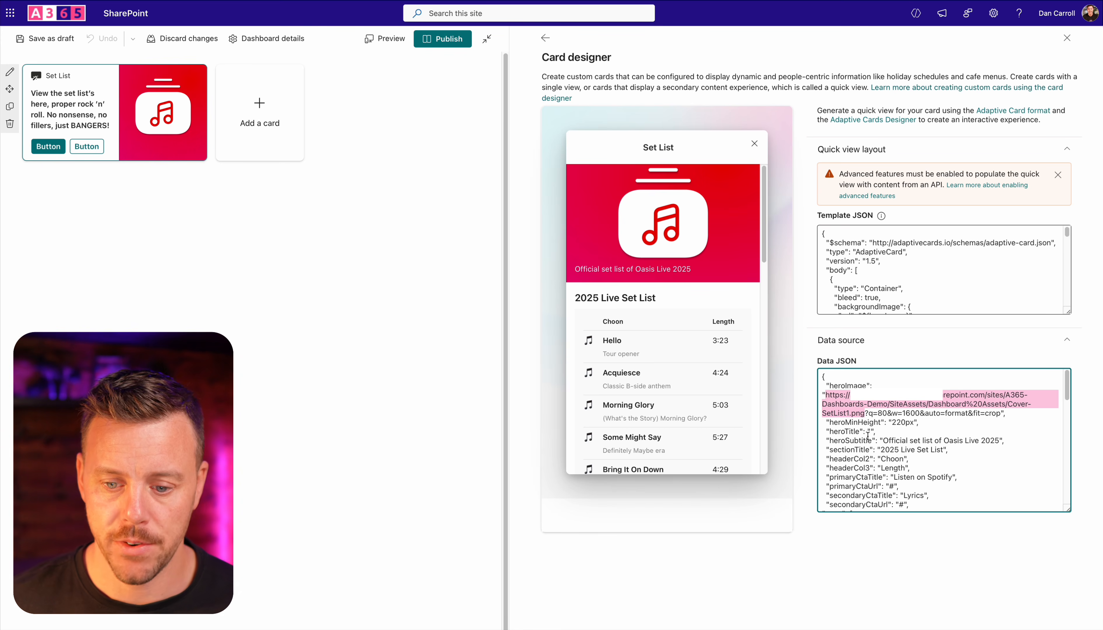
key("super+v")
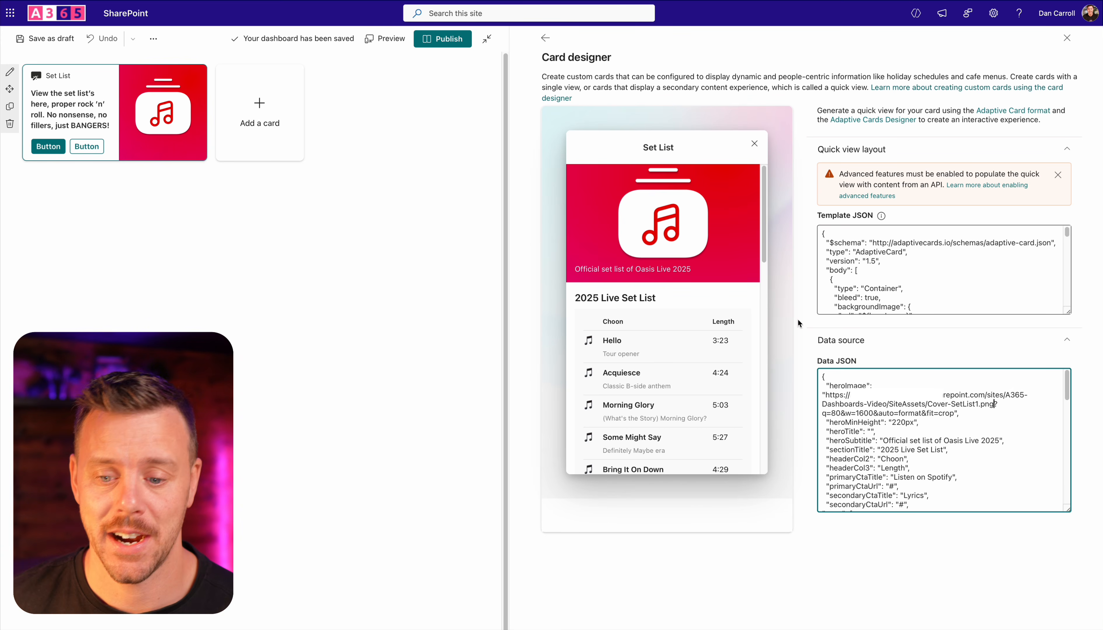
Step: Enlarge the Data JSON box and review the hero, header and song row entries
left_click_drag(1068, 511, 1081, 605)
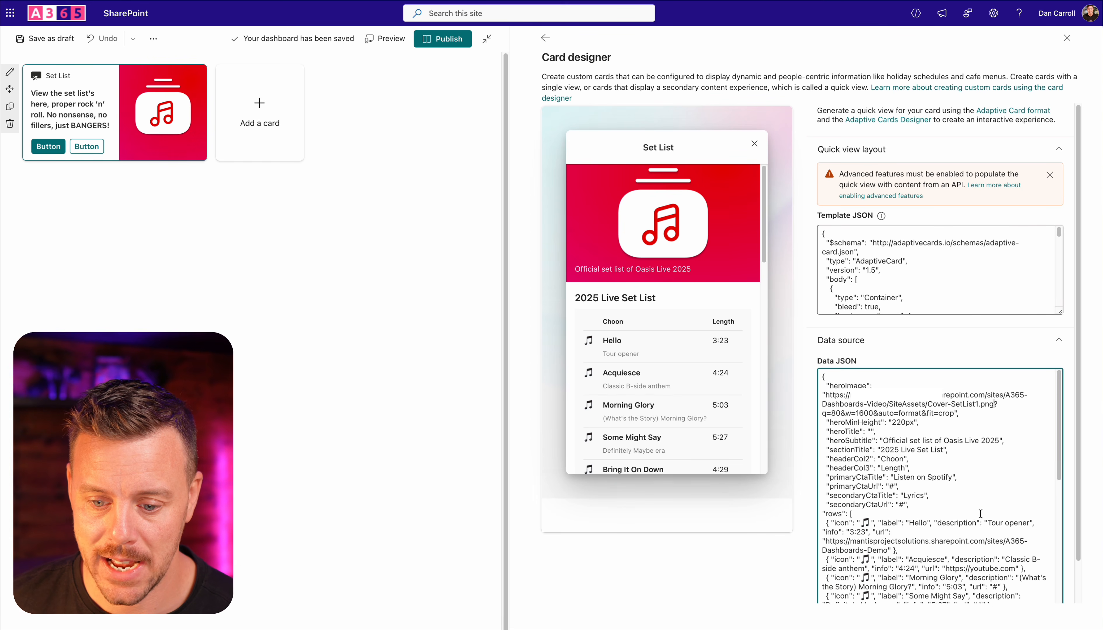
scroll(960, 492, "down", 10)
scroll(960, 492, "down", 5)
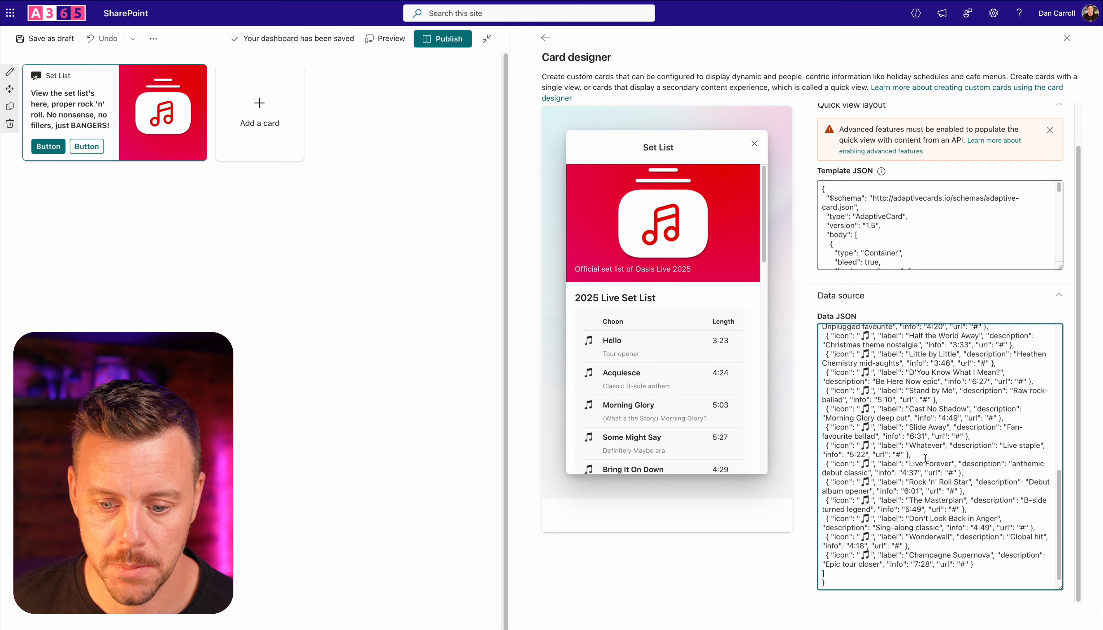
scroll(924, 460, "up", 15)
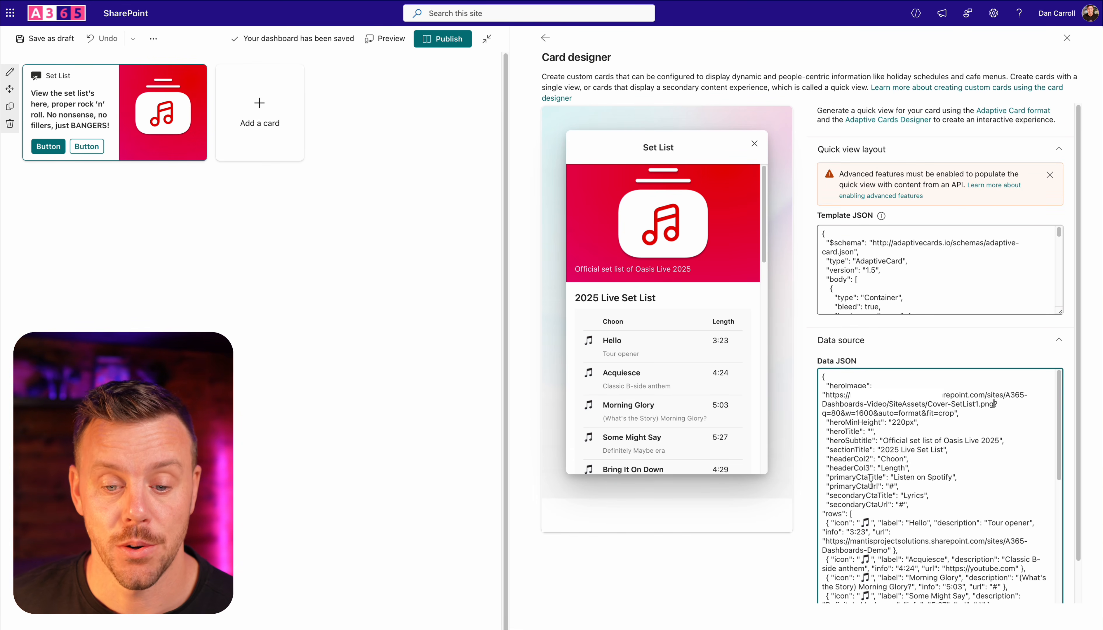
scroll(617, 409, "down", 10)
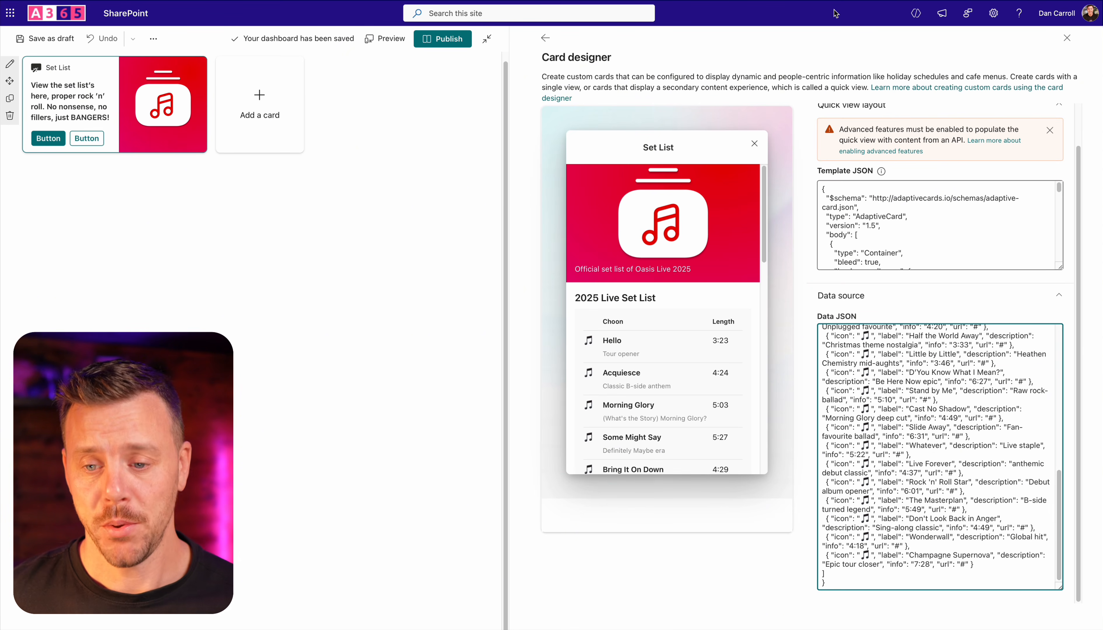
left_click(445, 162)
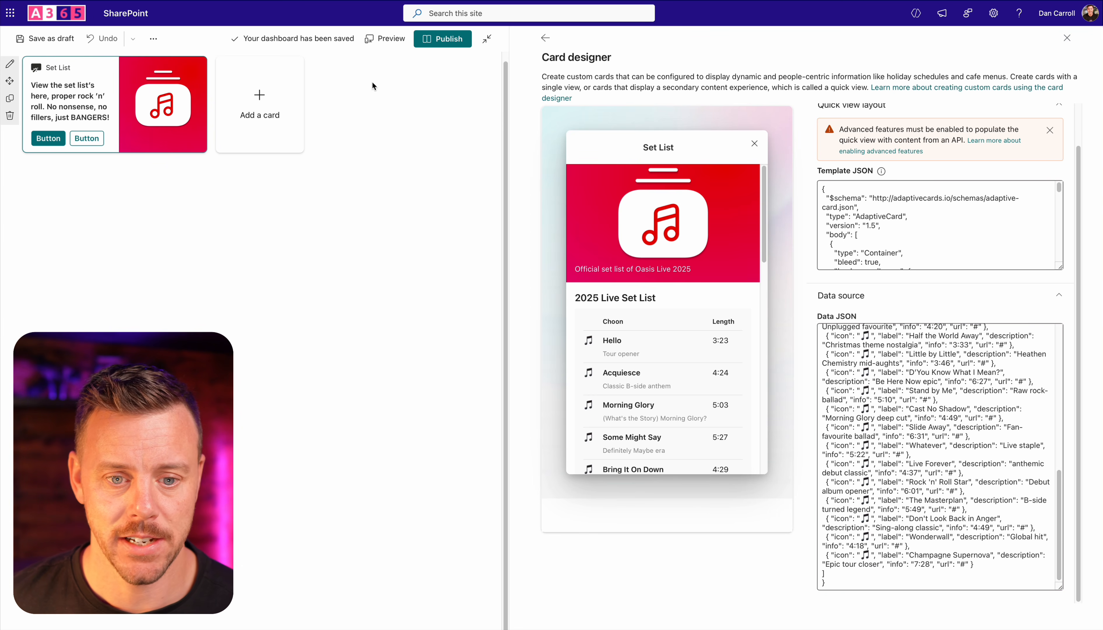
Step: Publish the dashboard and test the Set List card's quick view from its secondary button
left_click(462, 38)
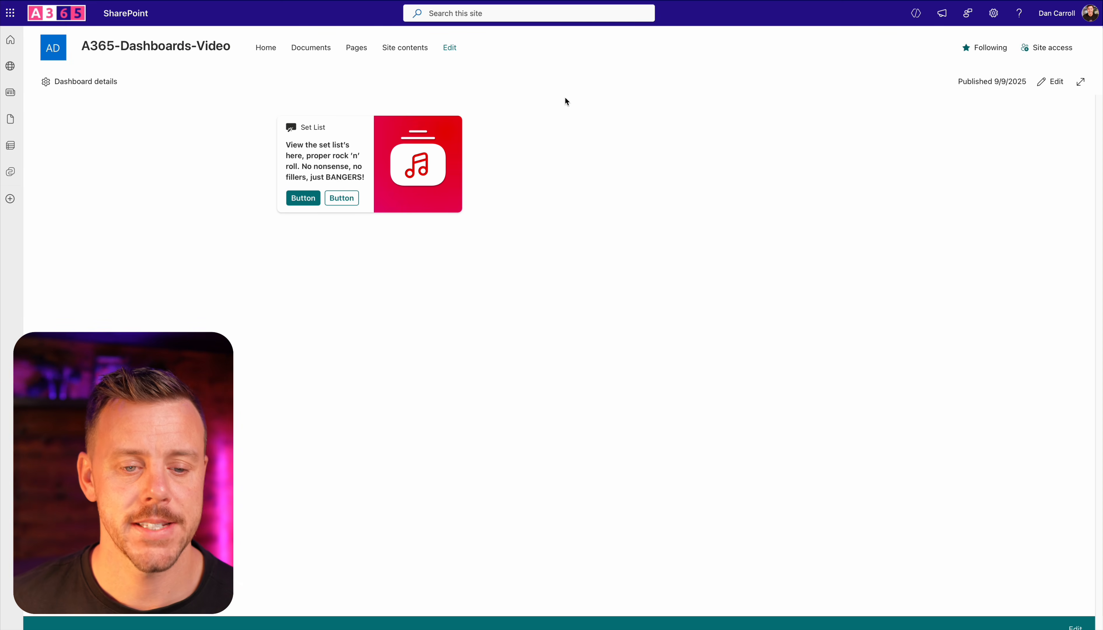
left_click(341, 198)
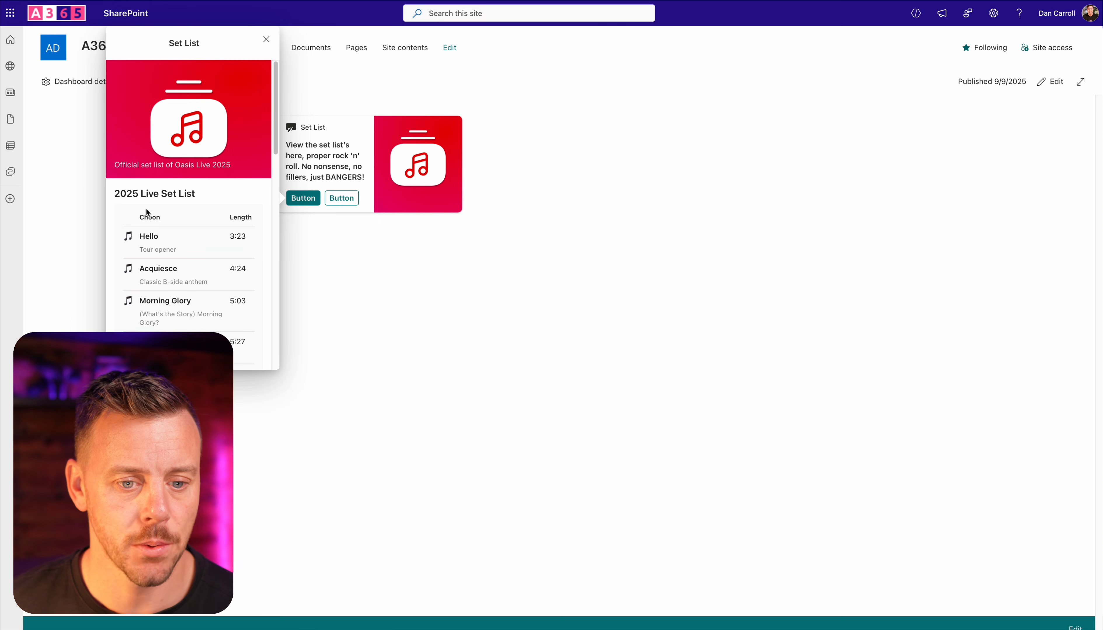
left_click(370, 295)
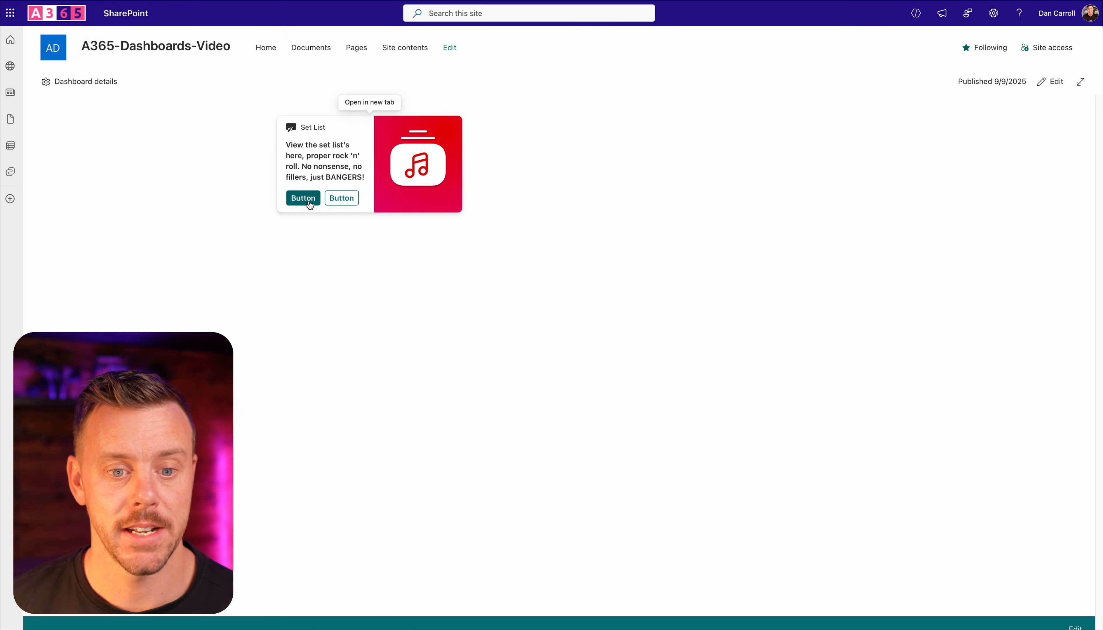
Step: Edit the Set List card so its primary button is labelled "Set List" and shows the quick view
left_click(1050, 82)
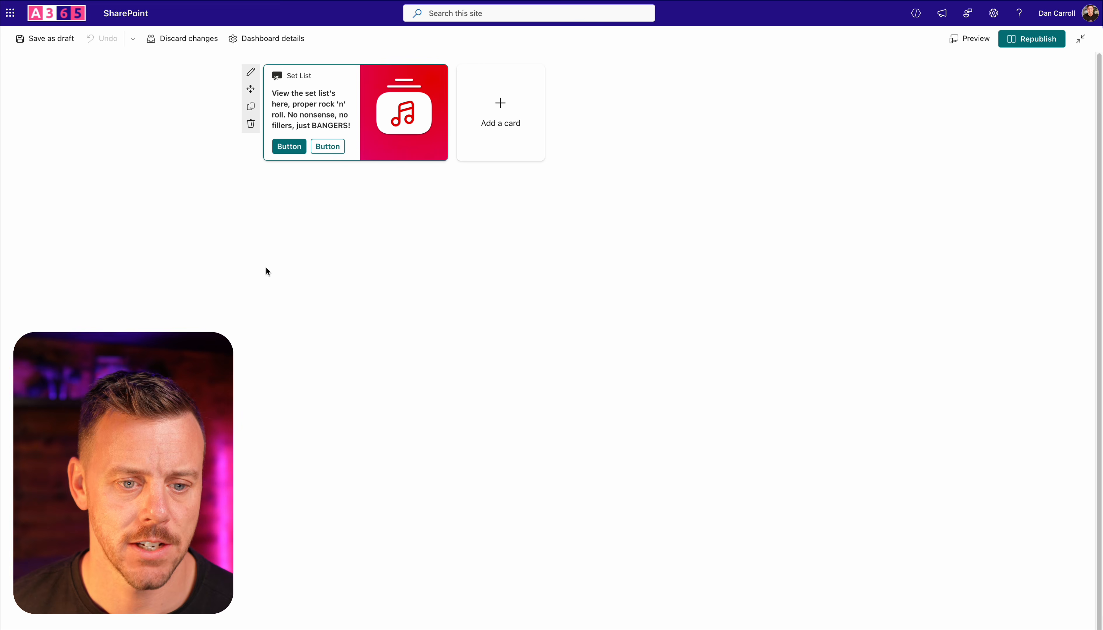
left_click(251, 72)
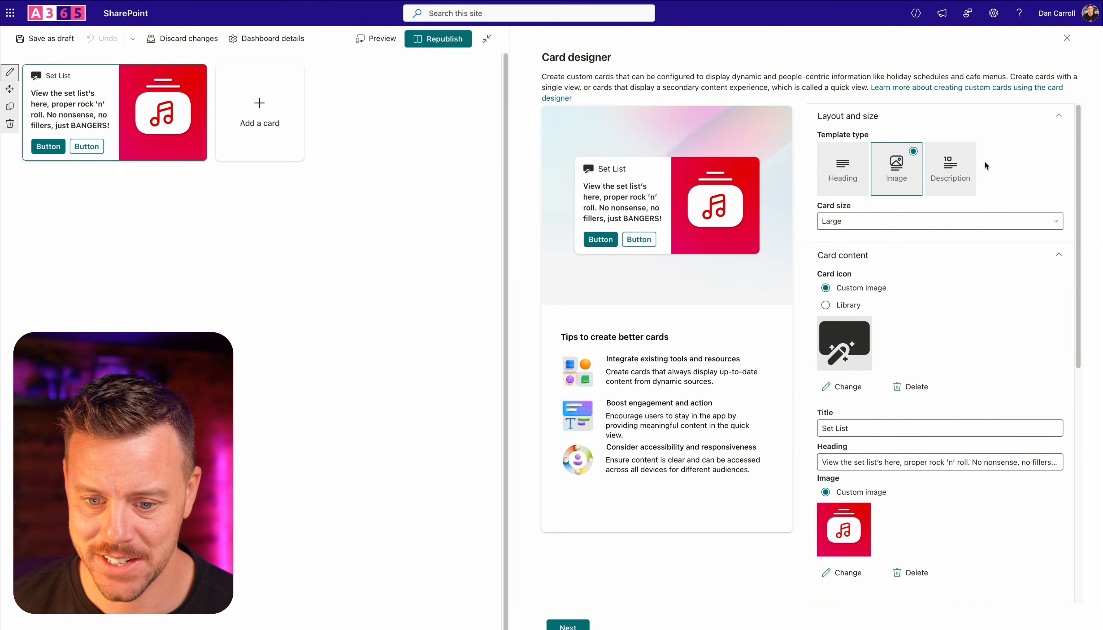
scroll(892, 415, "down", 10)
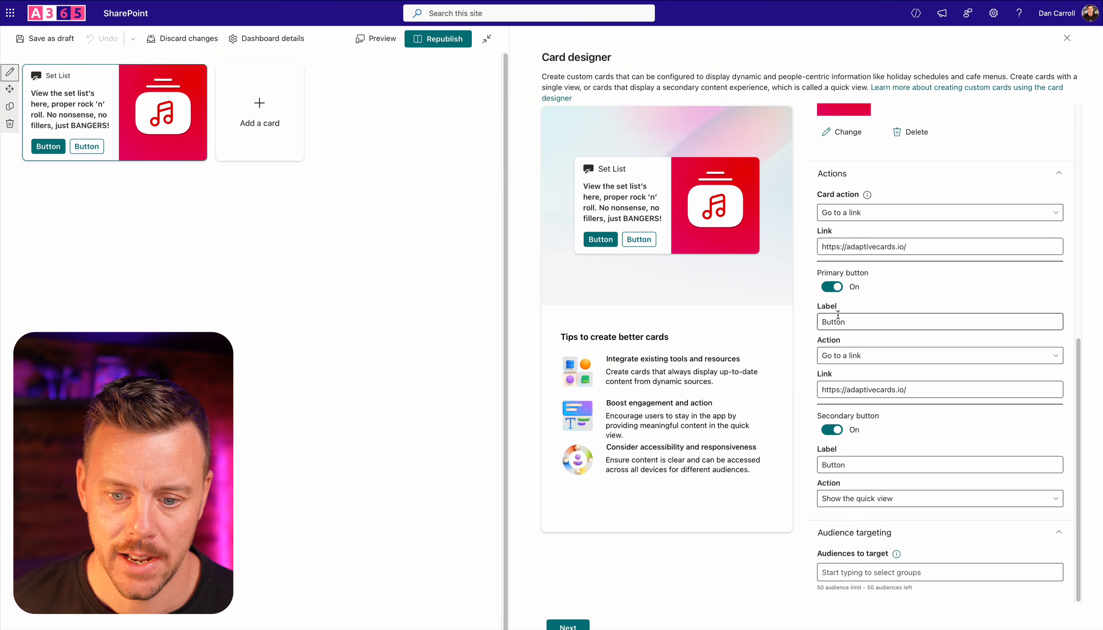
left_click(869, 358)
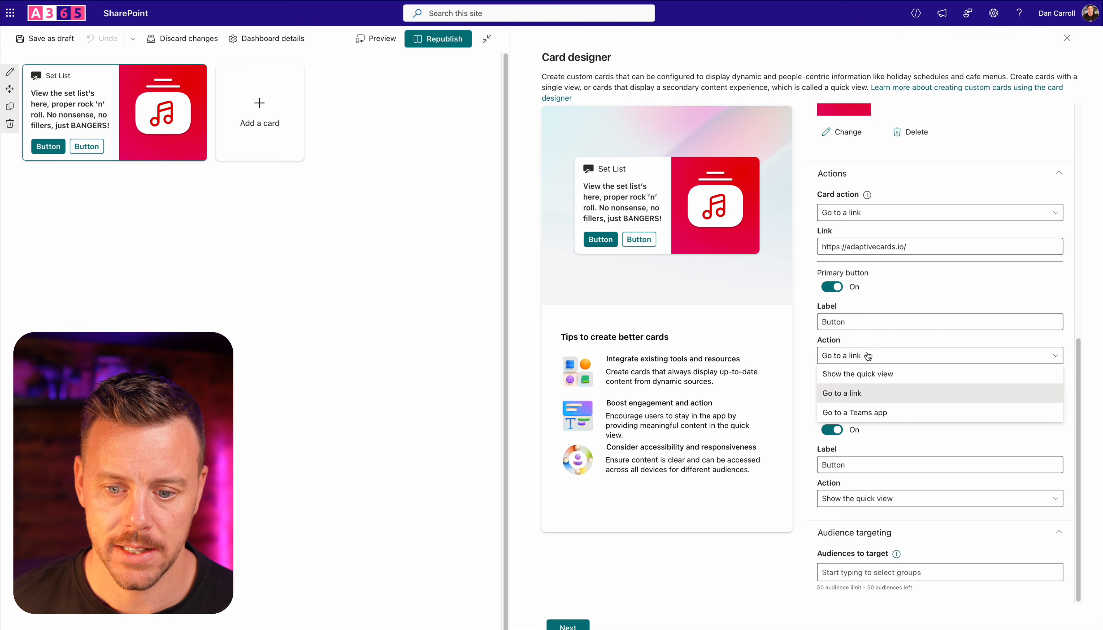
left_click(857, 374)
double_click(834, 334)
key("BackSpace")
type("Set List")
Step: Label the Set List card's secondary button "Spotify" and look at its action options
double_click(851, 433)
type("Spotif")
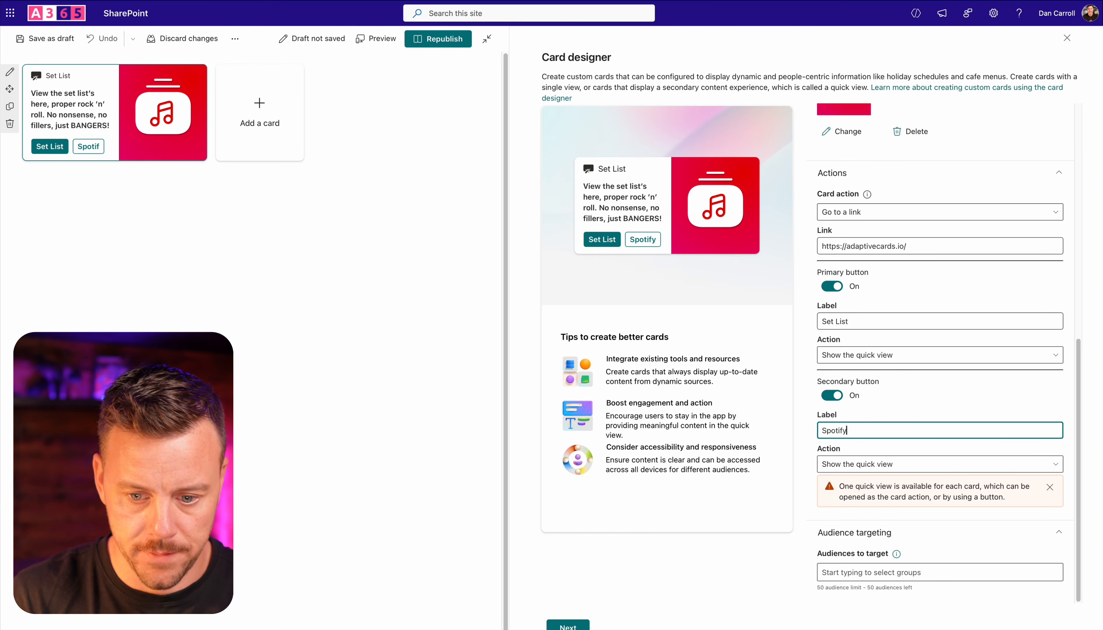
type("y")
left_click(983, 469)
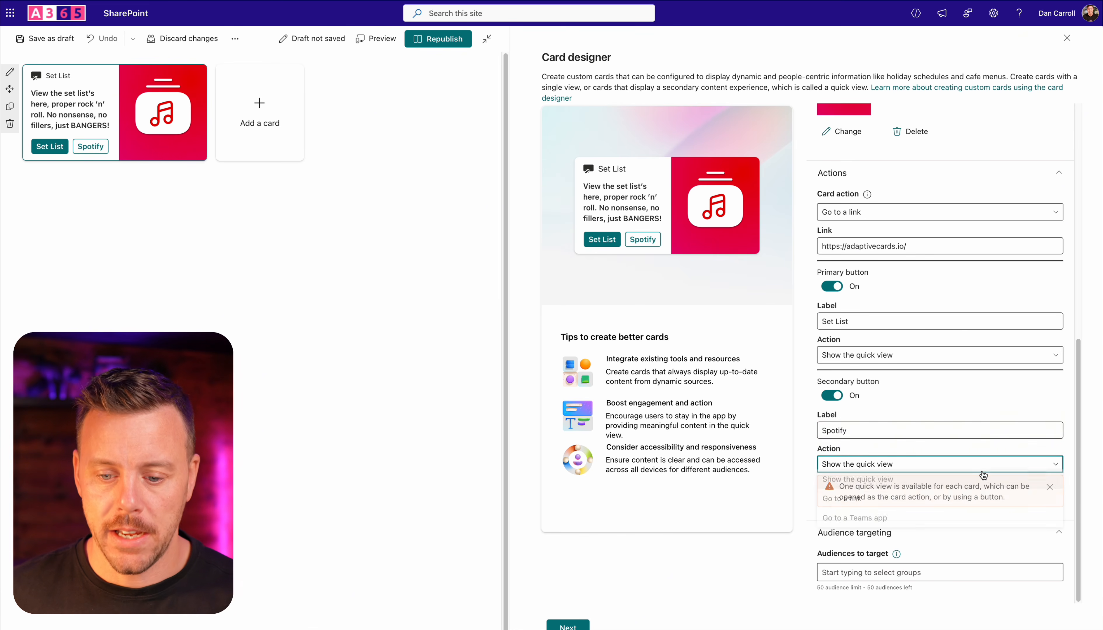
left_click(968, 399)
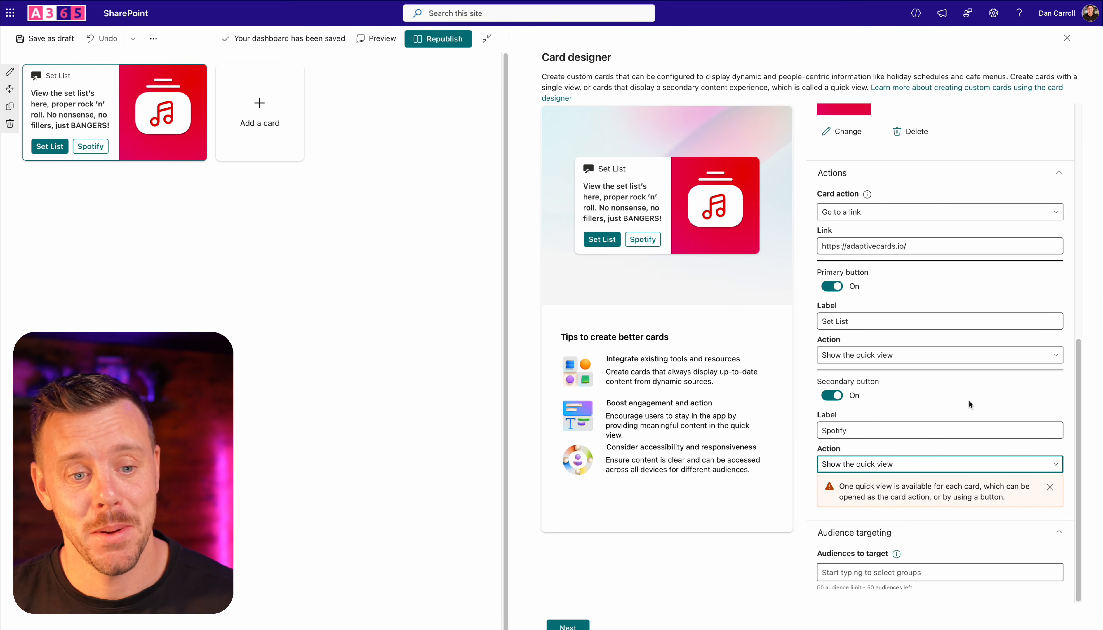
Step: Republish the dashboard and check the Set List card's quick view on the site's home page
left_click(447, 40)
left_click(265, 47)
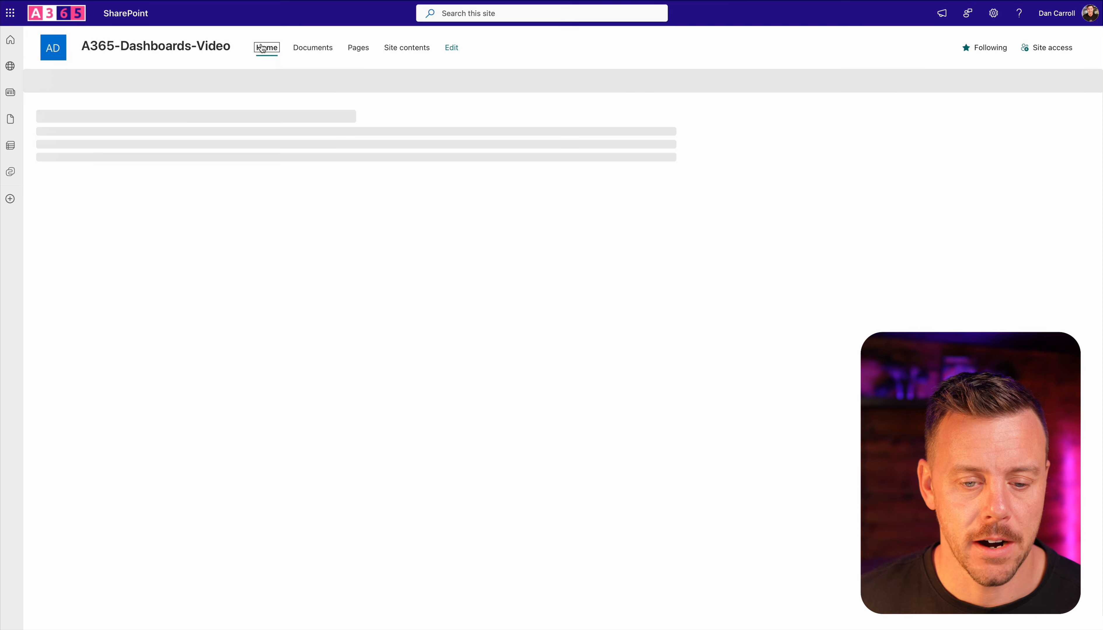
scroll(332, 270, "down", 4)
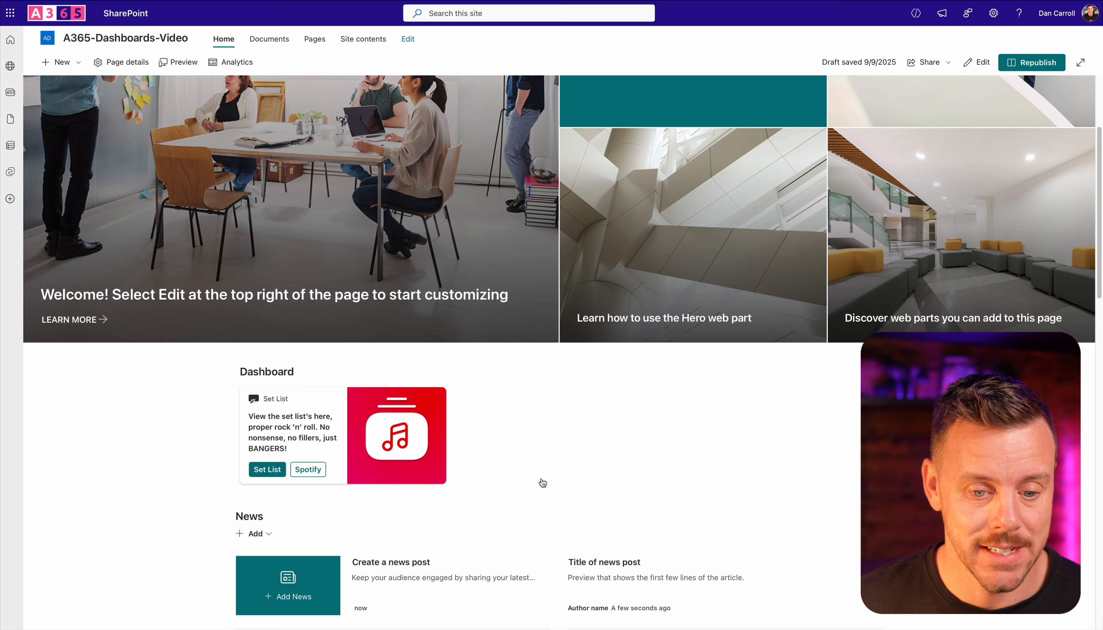
scroll(284, 492, "down", 2)
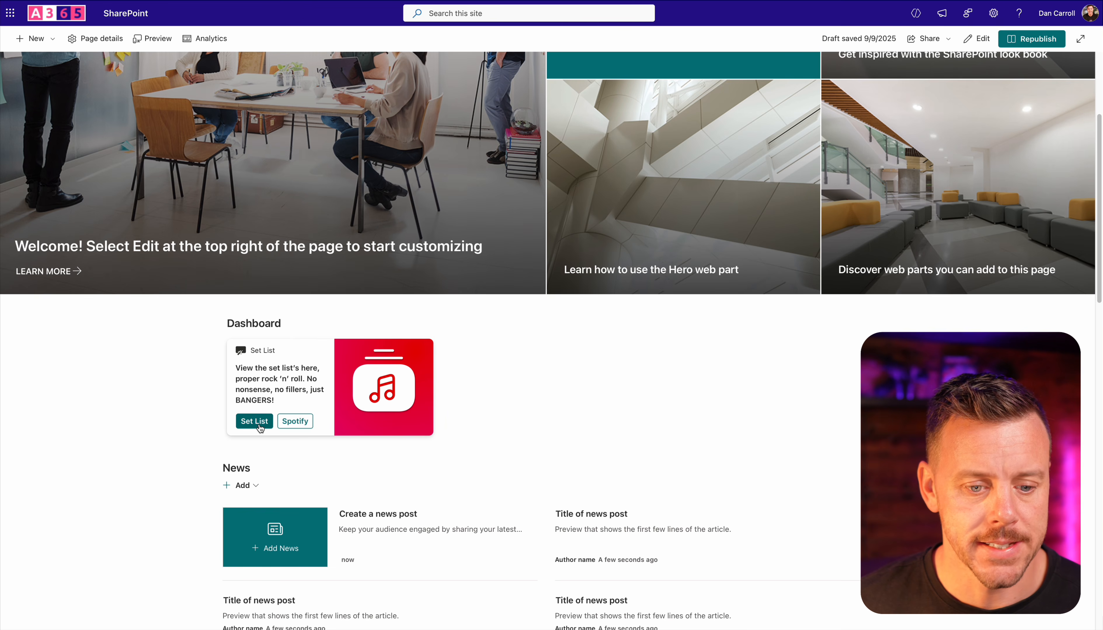
left_click(254, 421)
scroll(125, 361, "down", 10)
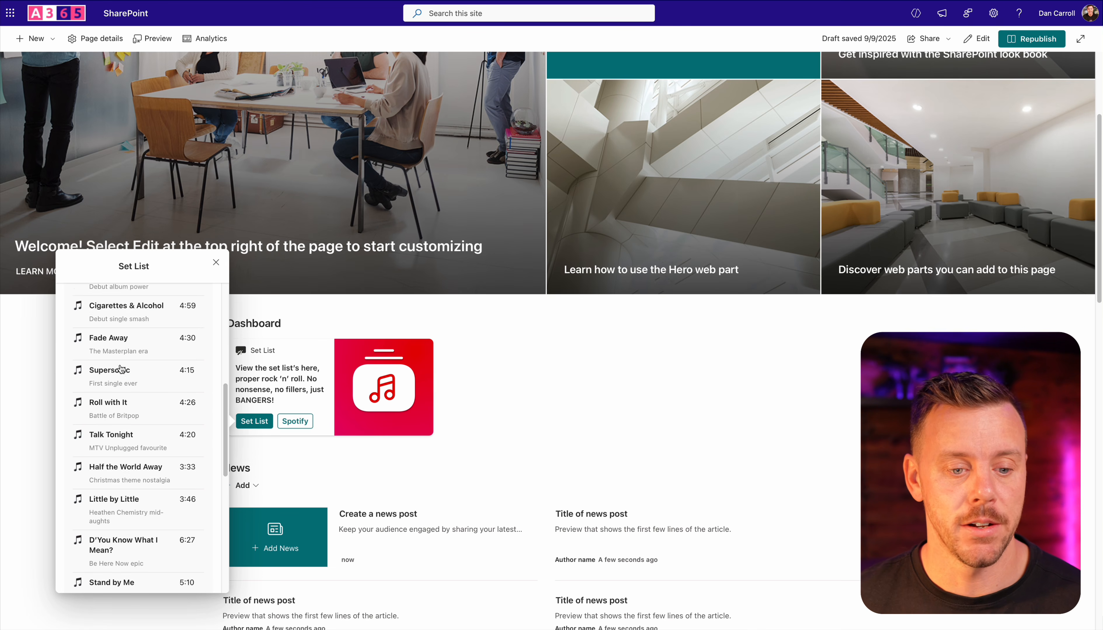
scroll(131, 350, "up", 3)
left_click(216, 264)
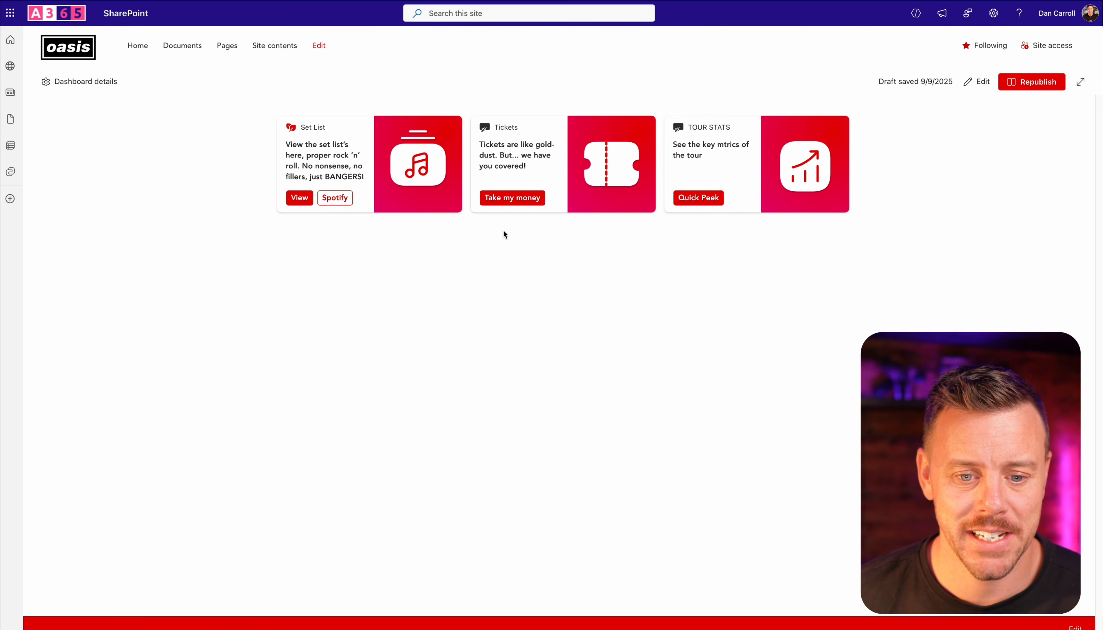
Step: Check the Tickets card's quick view on the Oasis dashboard, and open that card in the card designer
left_click(505, 203)
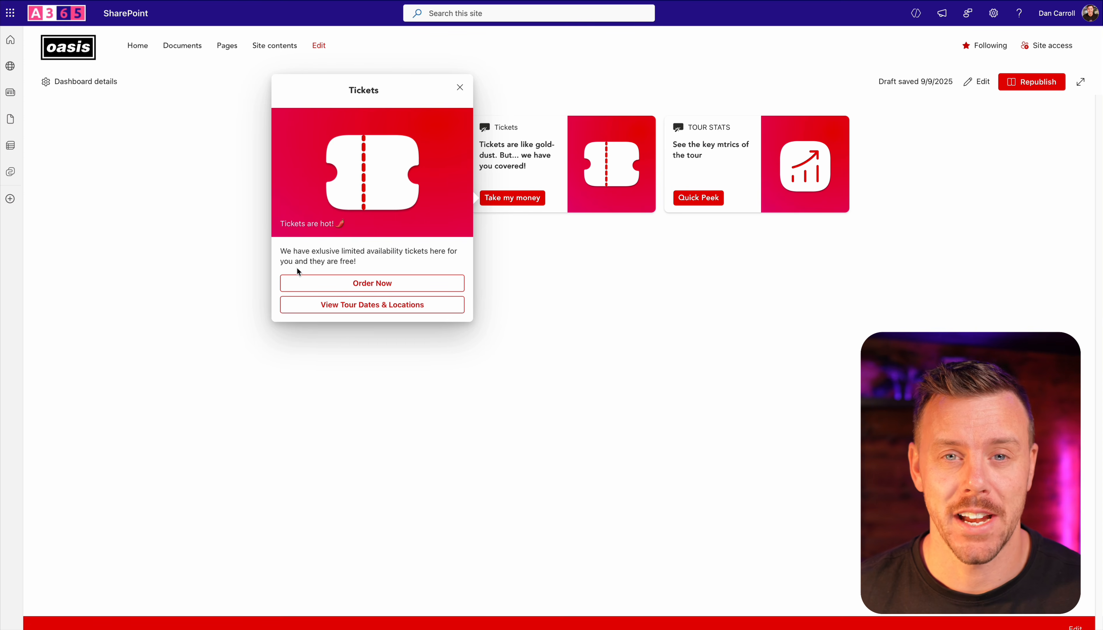
left_click(460, 87)
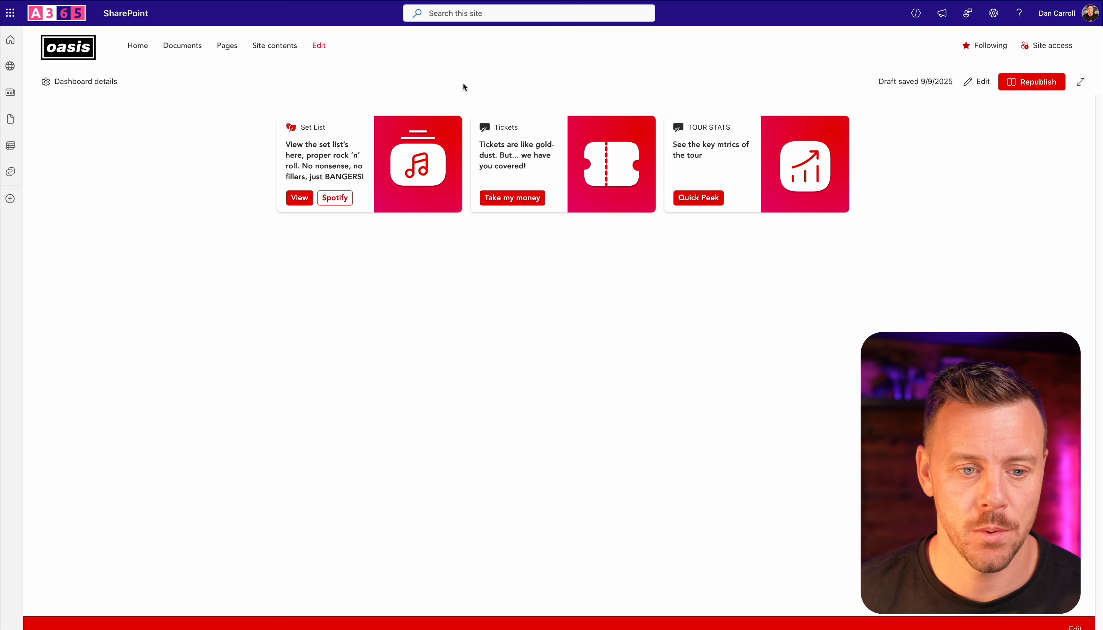
left_click(977, 82)
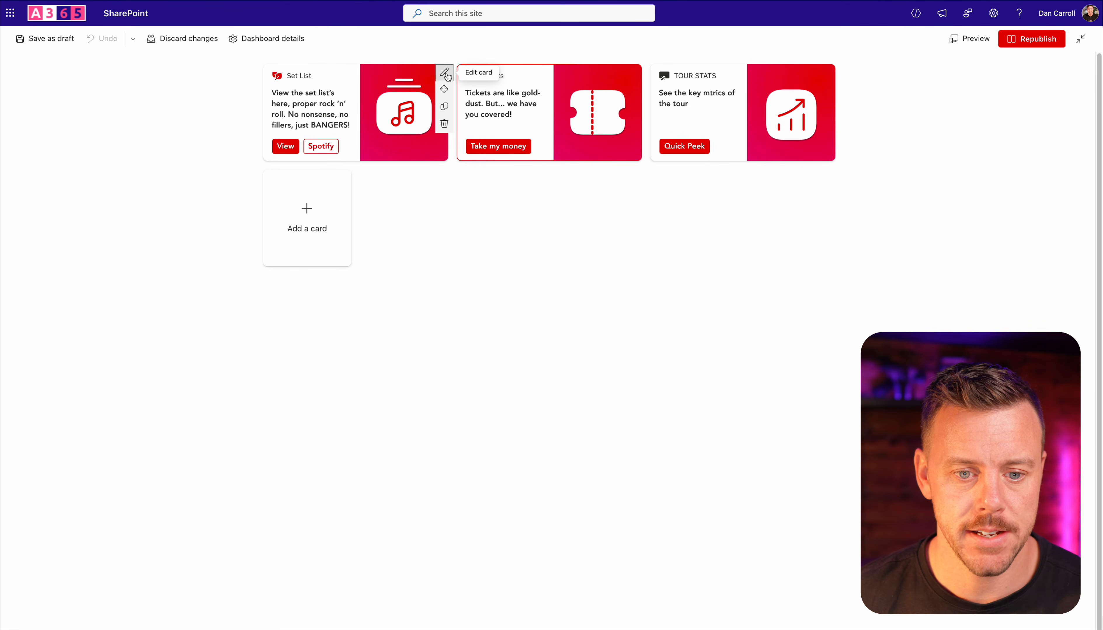
left_click(446, 74)
scroll(1011, 260, "down", 1)
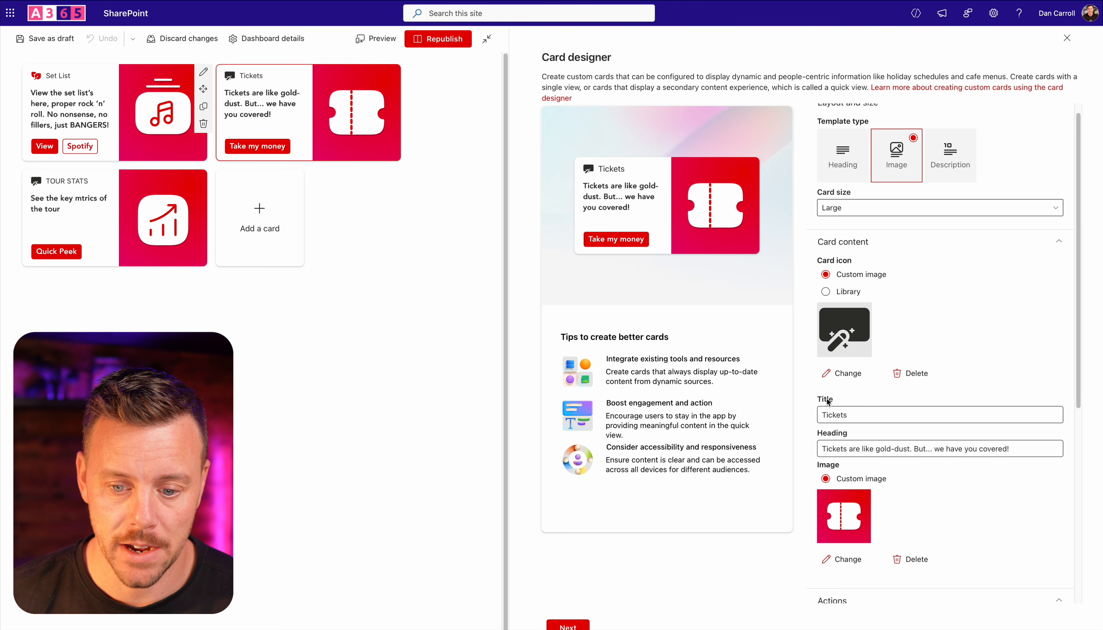
scroll(855, 449, "down", 1)
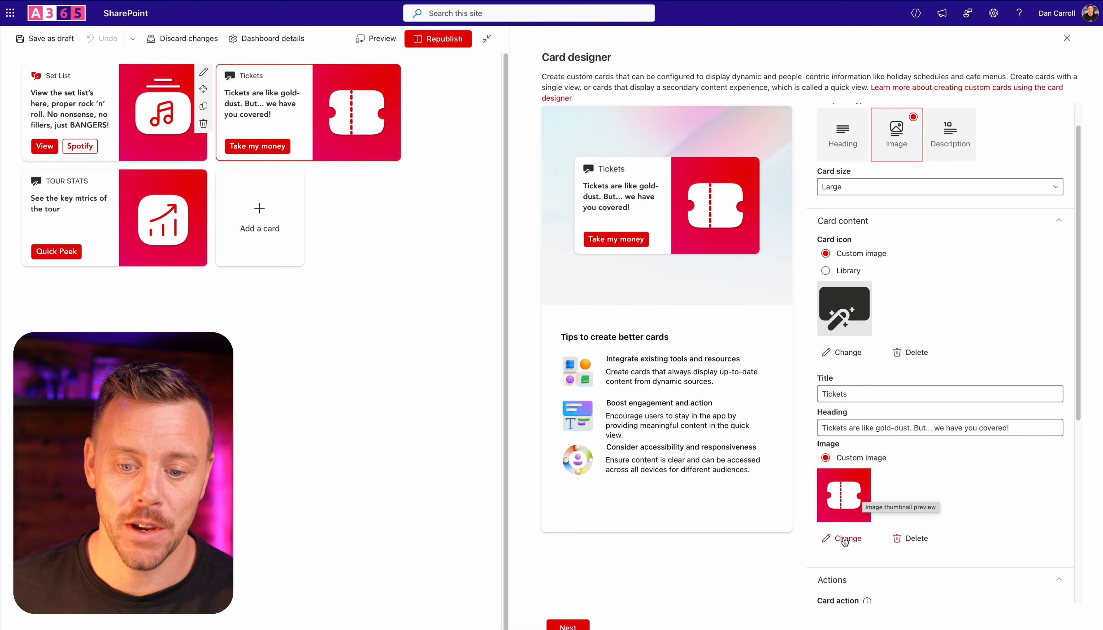
Step: Look through the stock images offered for the Tickets card's custom image, and close the image picker
left_click(844, 539)
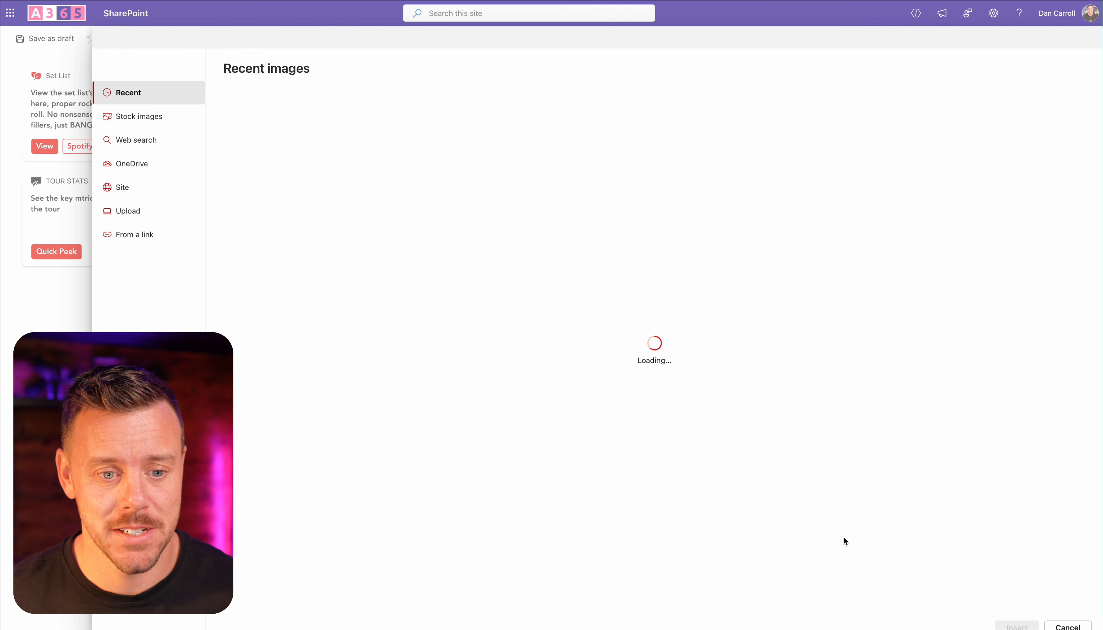
left_click(128, 116)
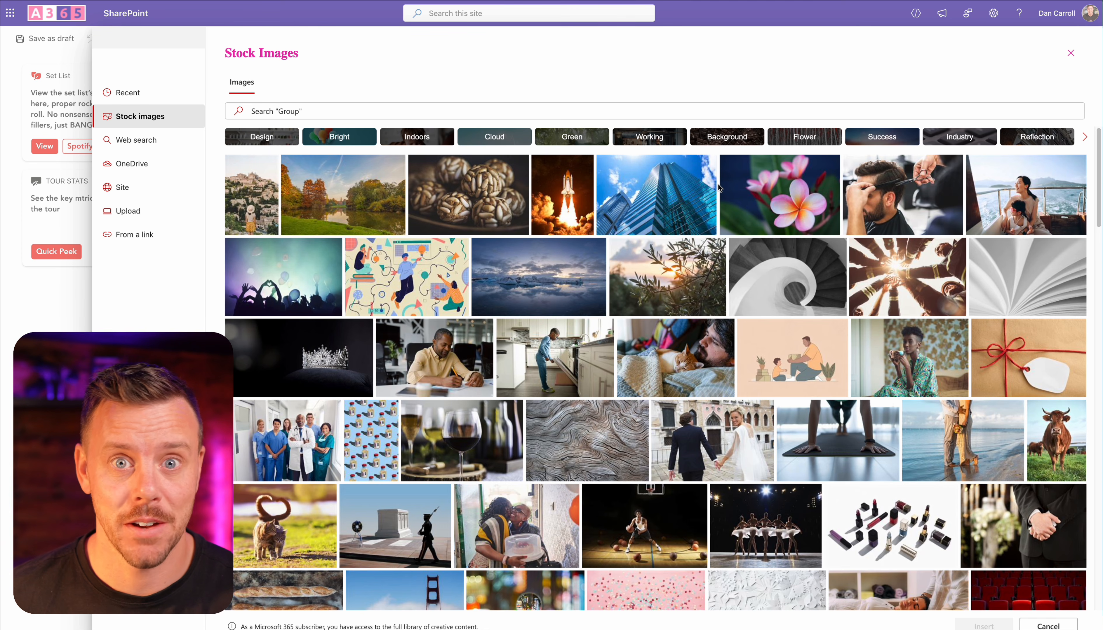
left_click(1071, 54)
Step: Open the Tickets card's quick view settings and examine the hero container and text blocks of Template.json in the code editor
left_click(574, 624)
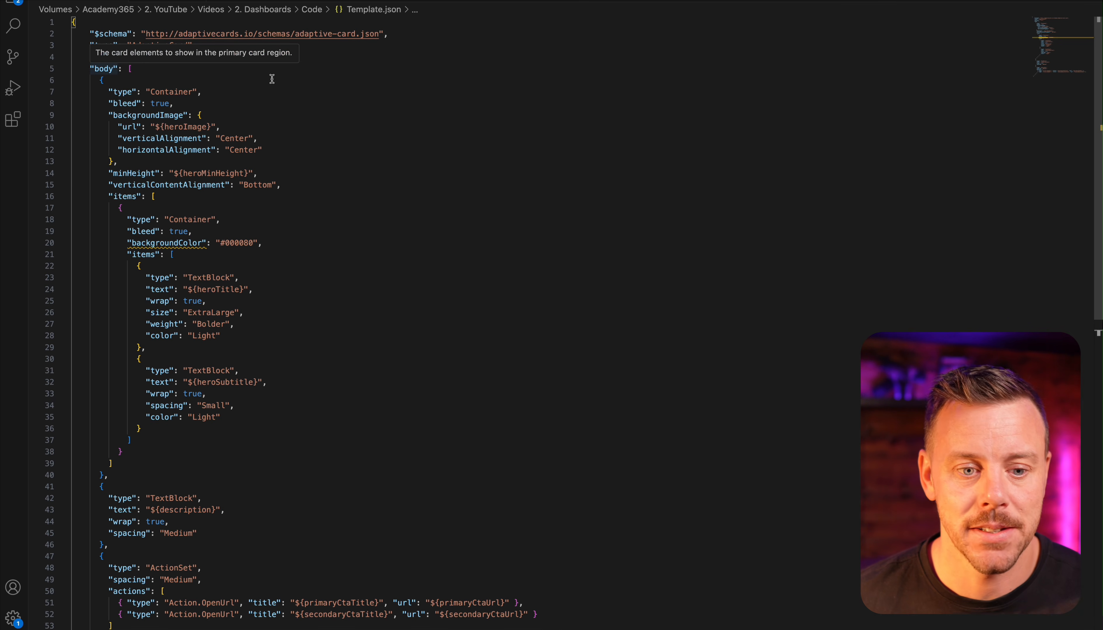
double_click(102, 80)
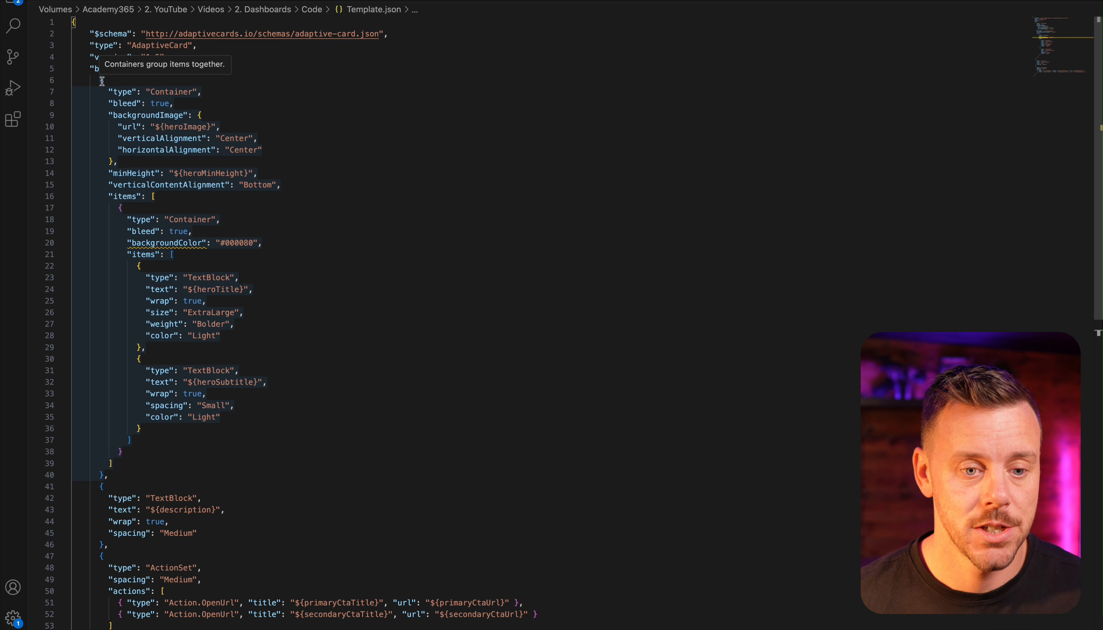
left_click(175, 128)
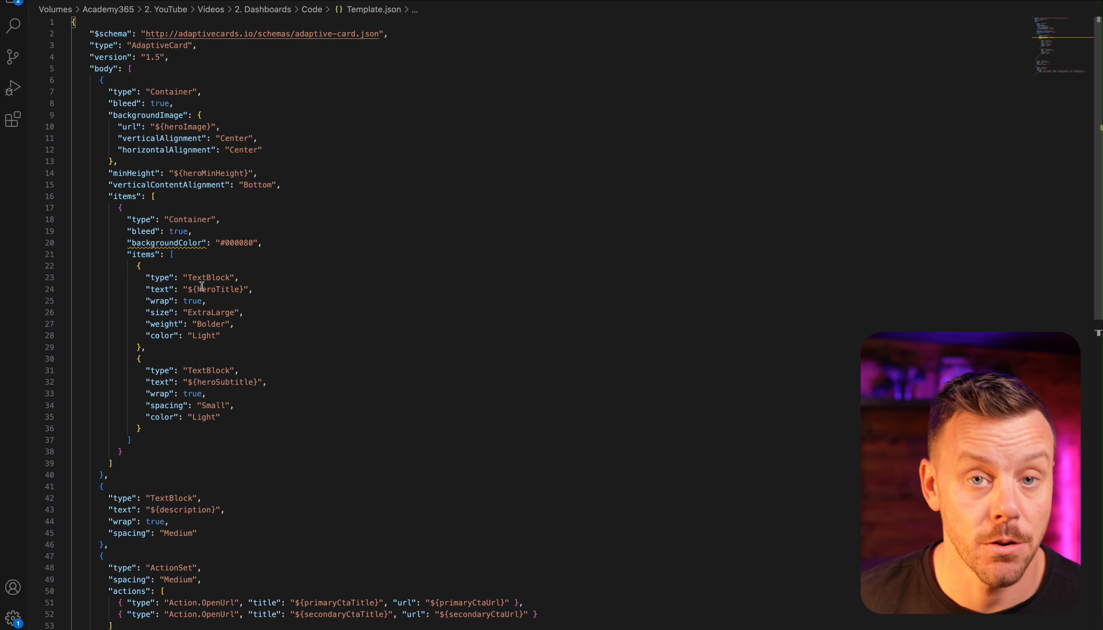
mouse_move(202, 286)
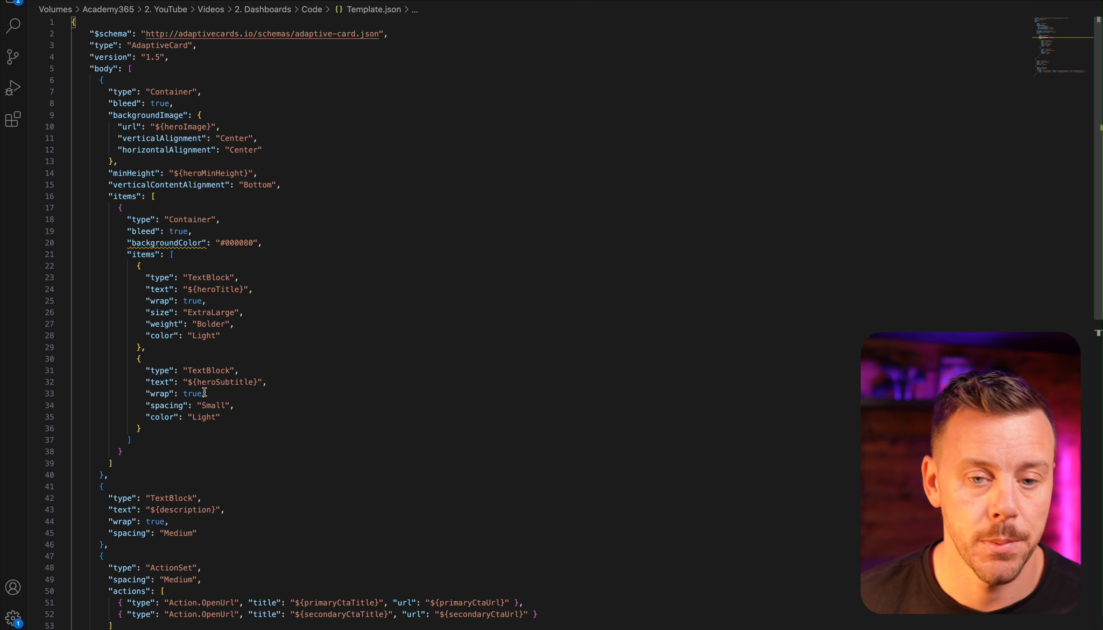
mouse_move(206, 387)
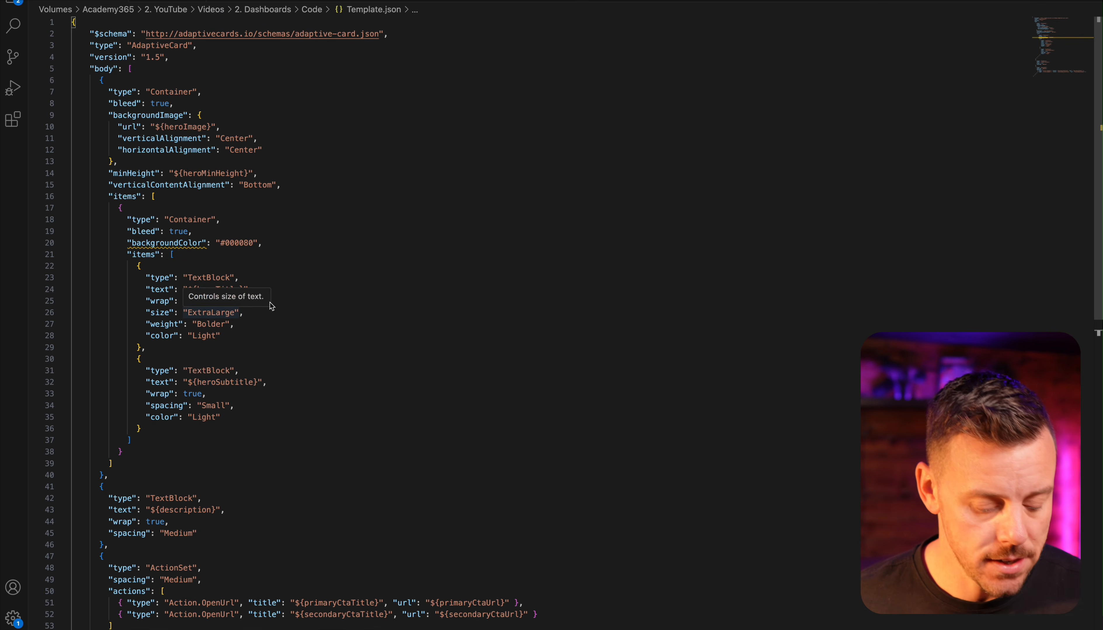
Step: Compare the Tickets quick view preview with the description and action button entries at the end of Template.json
key("super+Tab")
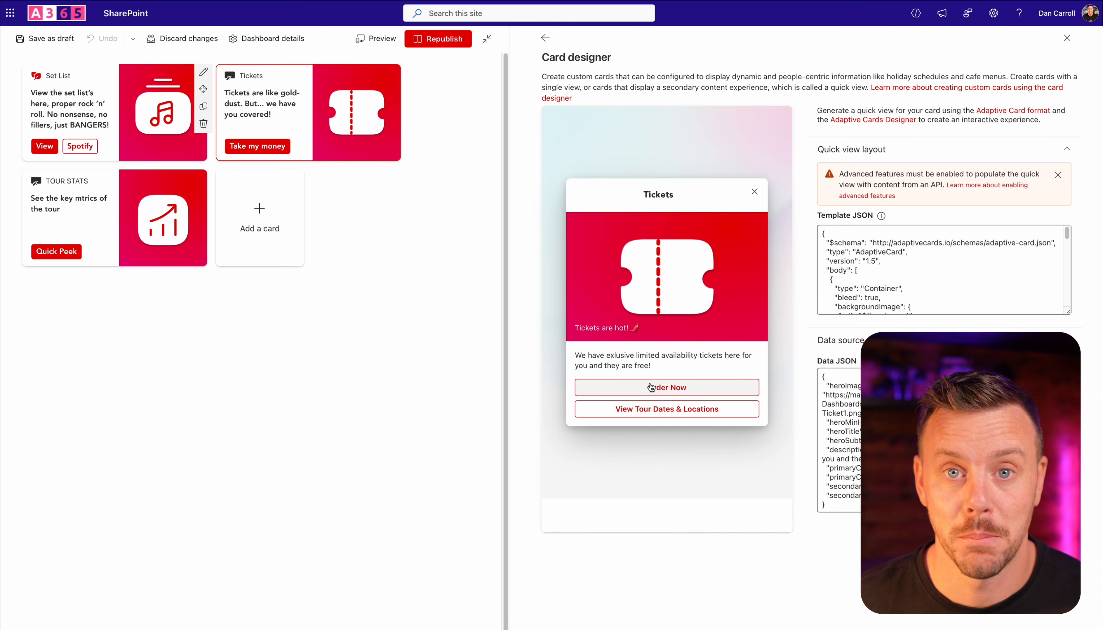
key("super+Tab")
scroll(90, 217, "down", 4)
scroll(120, 267, "down", 5)
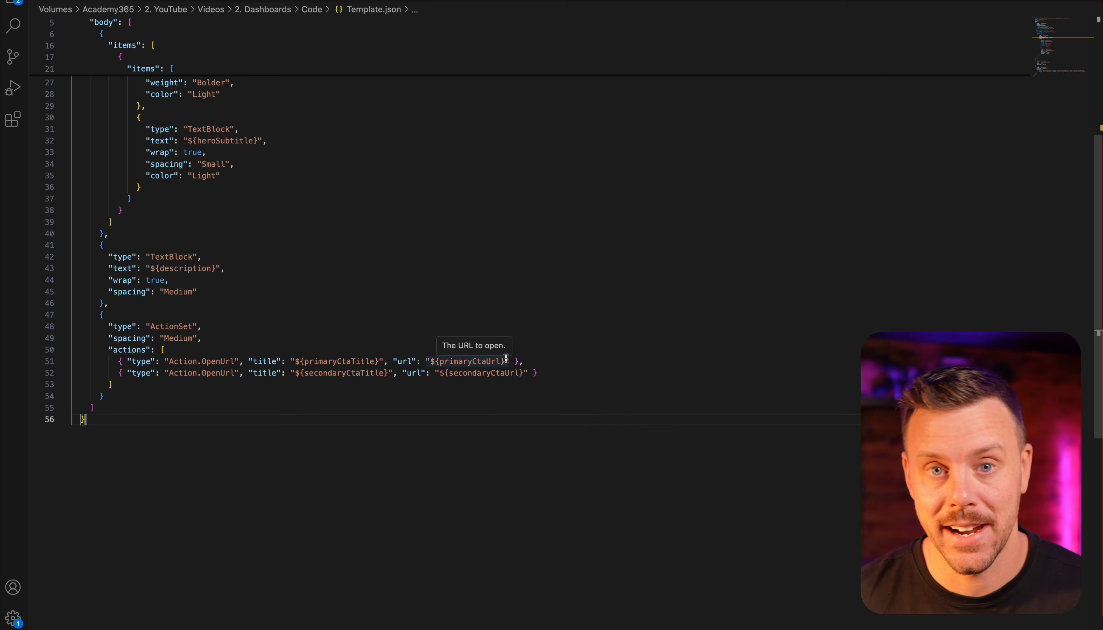
left_click(168, 1)
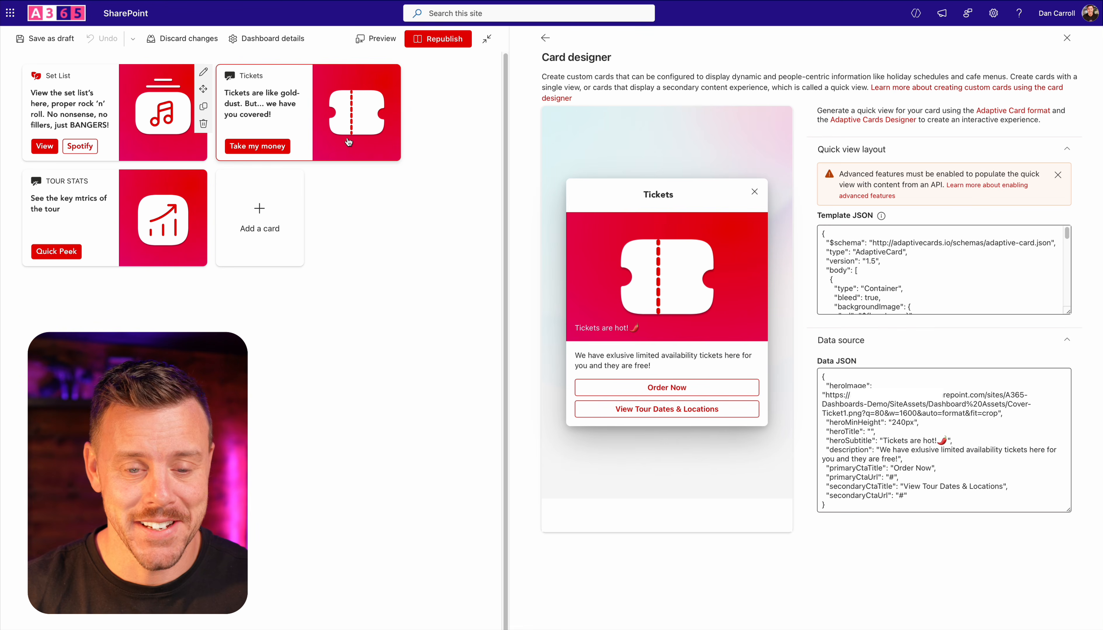
Step: Open the TOUR STATS card's quick view settings, enlarge the Template JSON box, and review the template and stats data
left_click(85, 220)
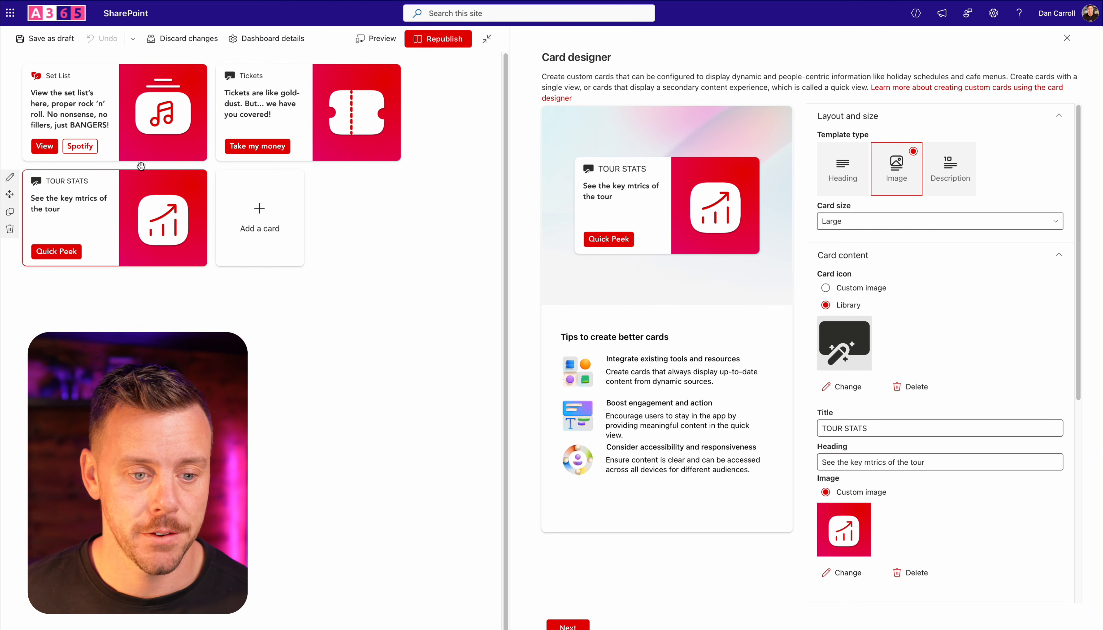
left_click(564, 626)
left_click_drag(1067, 313, 1061, 493)
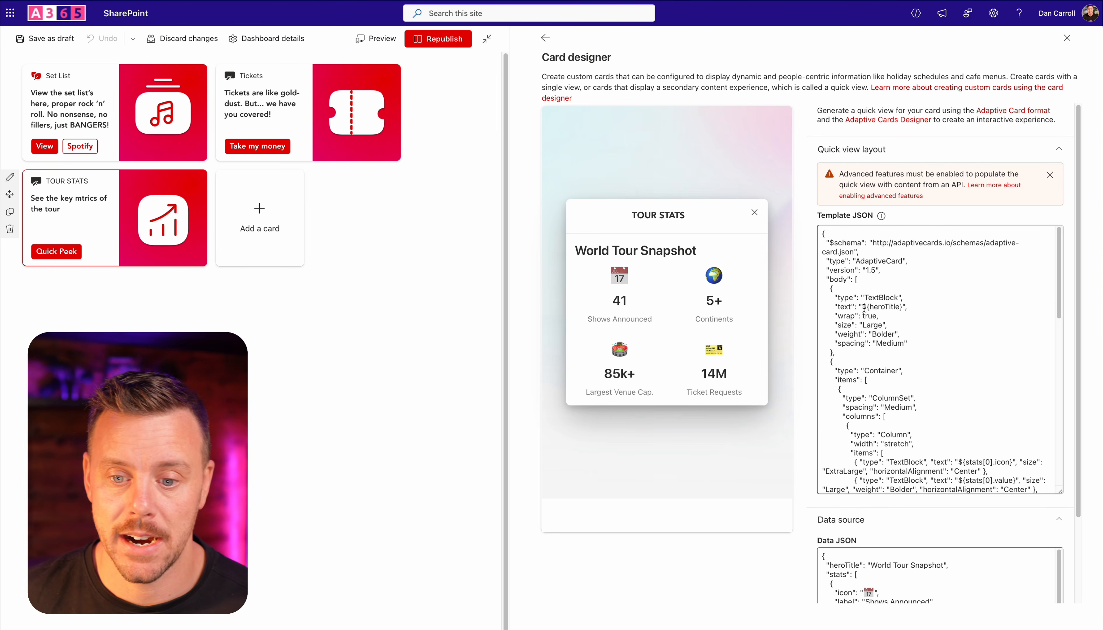
scroll(865, 305, "down", 1)
scroll(828, 564, "down", 2)
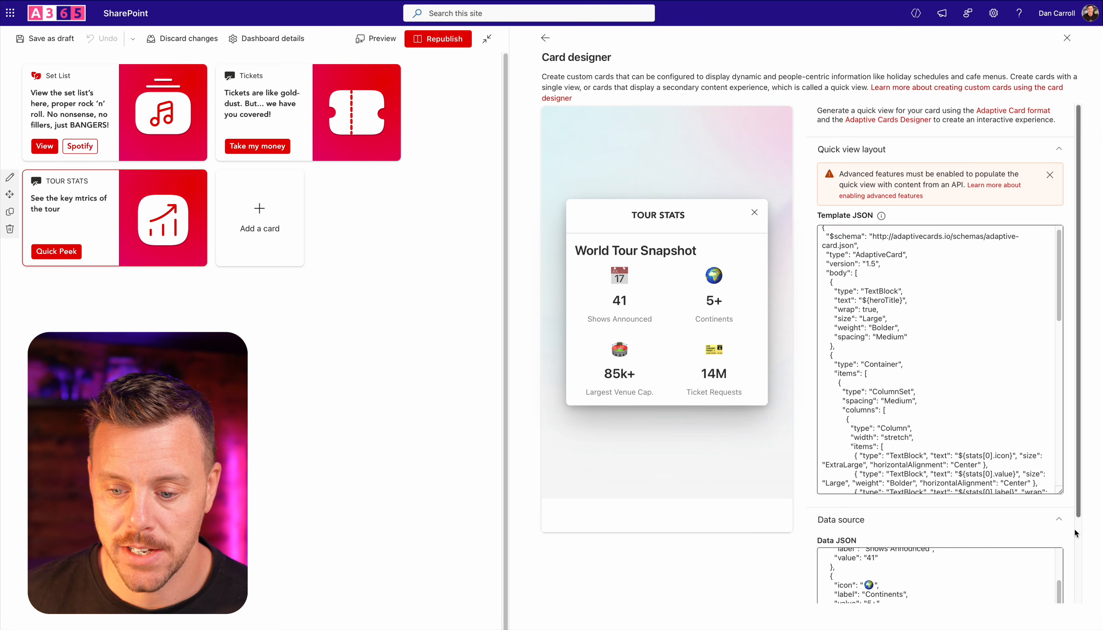
scroll(1074, 559, "down", 4)
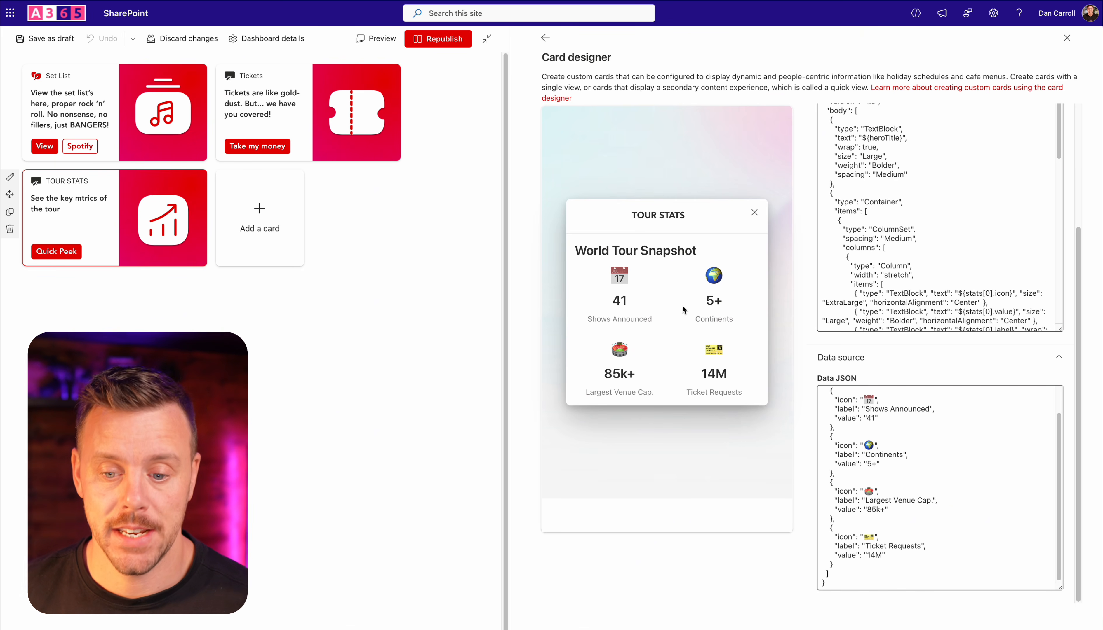
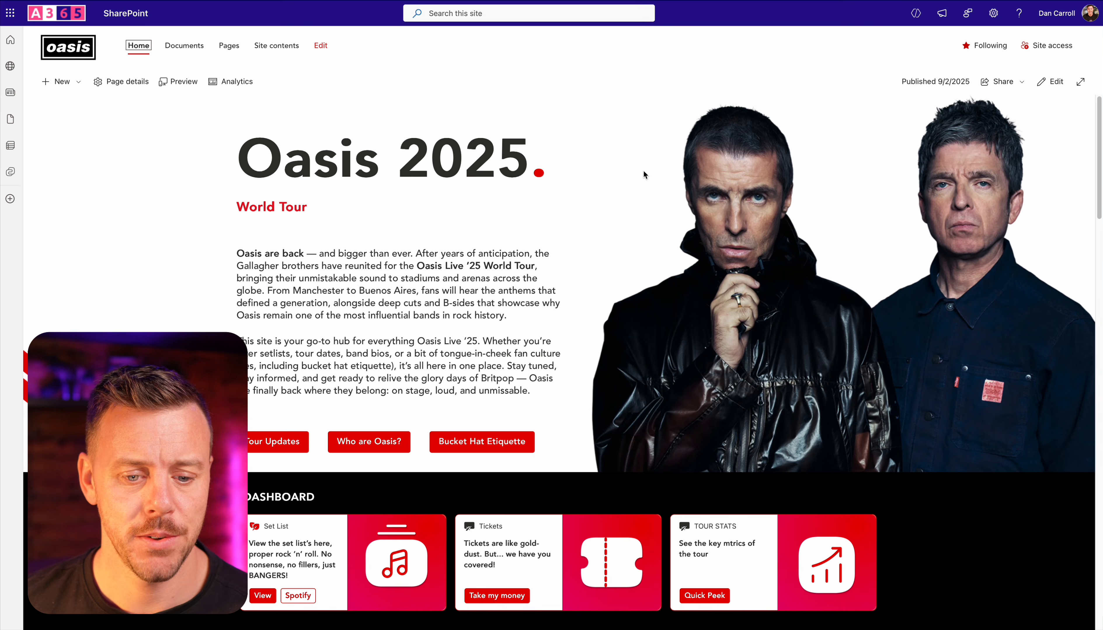
Step: Create a new theme in the A365-Dashboards-Video site's branding settings with the new color E40000 as its primary theme color
scroll(627, 183, "down", 2)
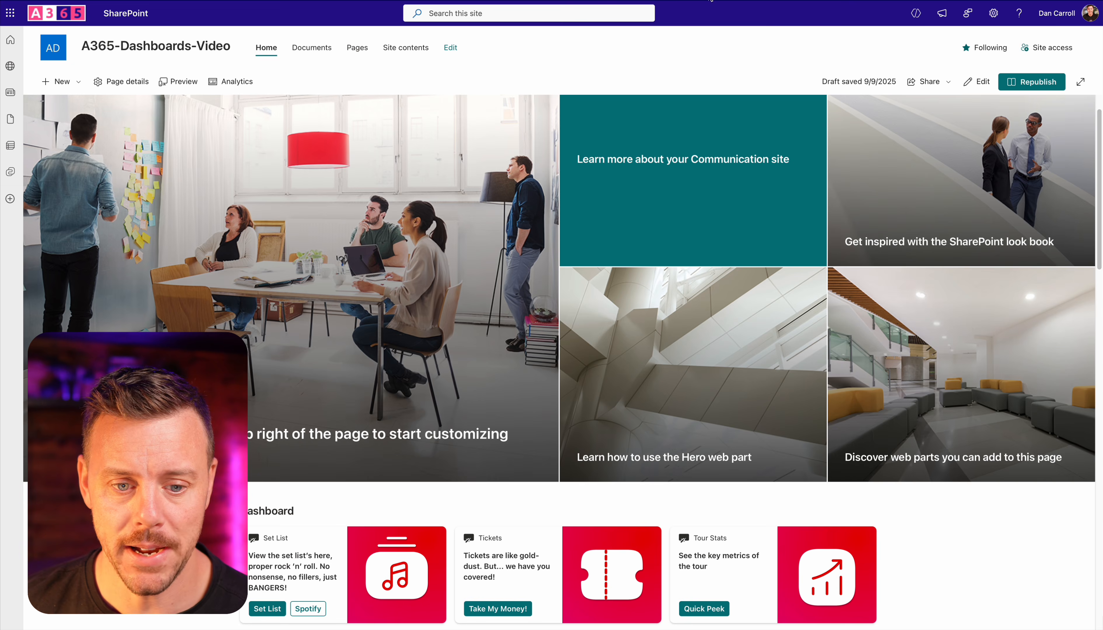
left_click(994, 14)
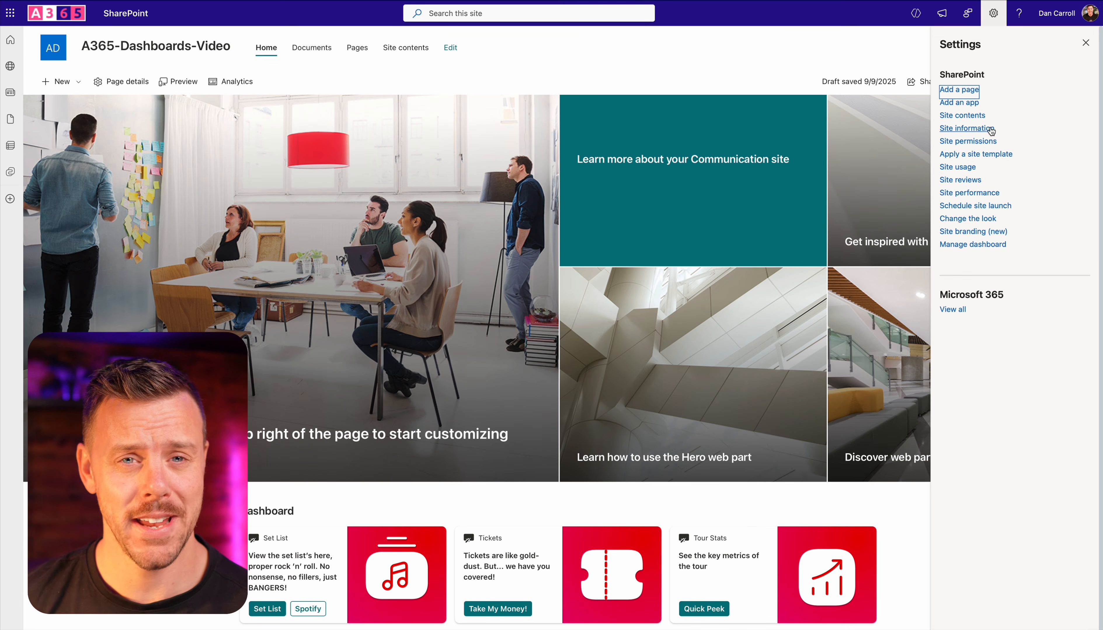
left_click(968, 231)
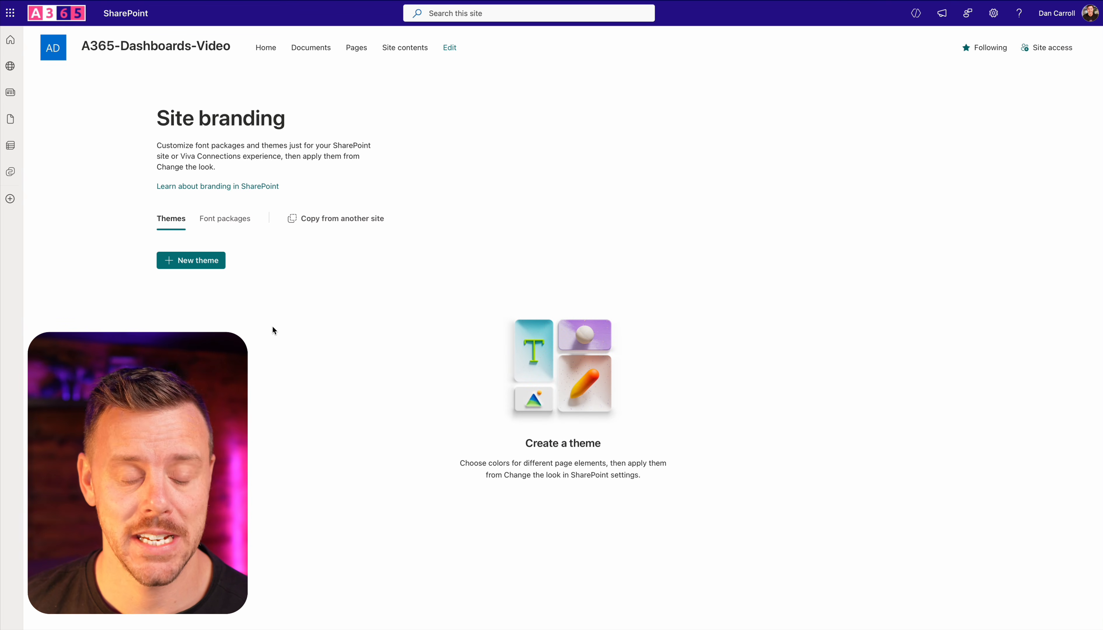
left_click(194, 268)
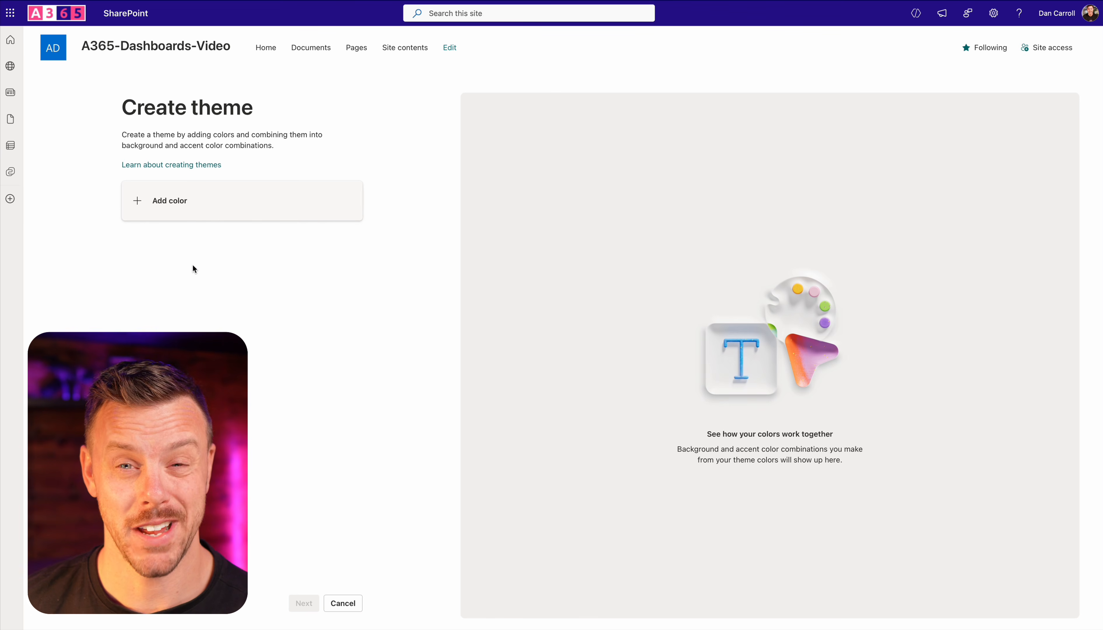
left_click(190, 204)
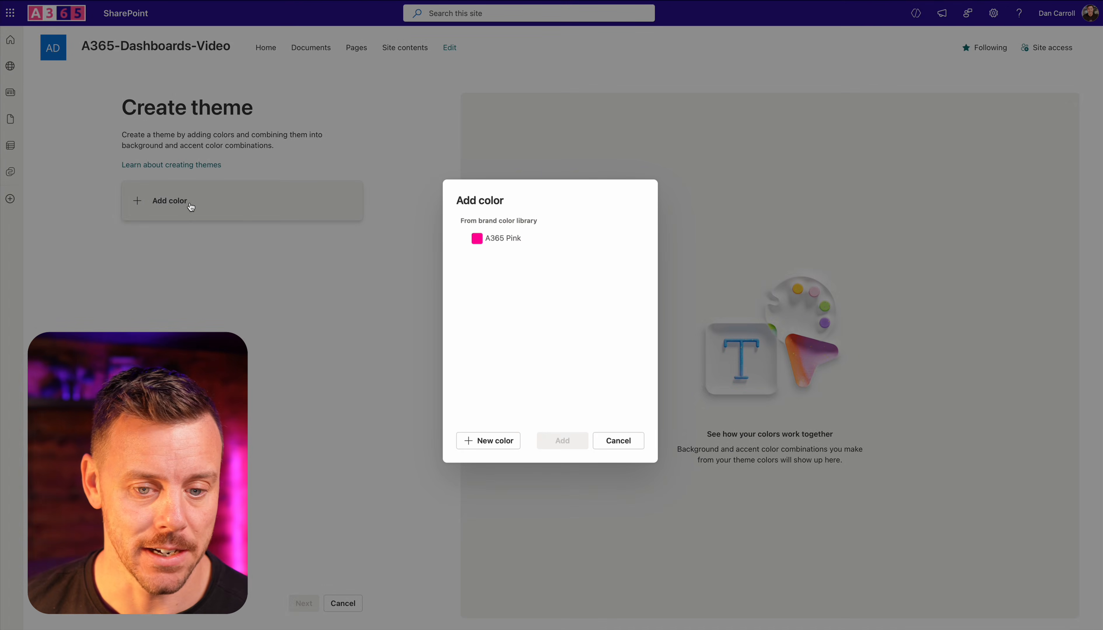
left_click(484, 443)
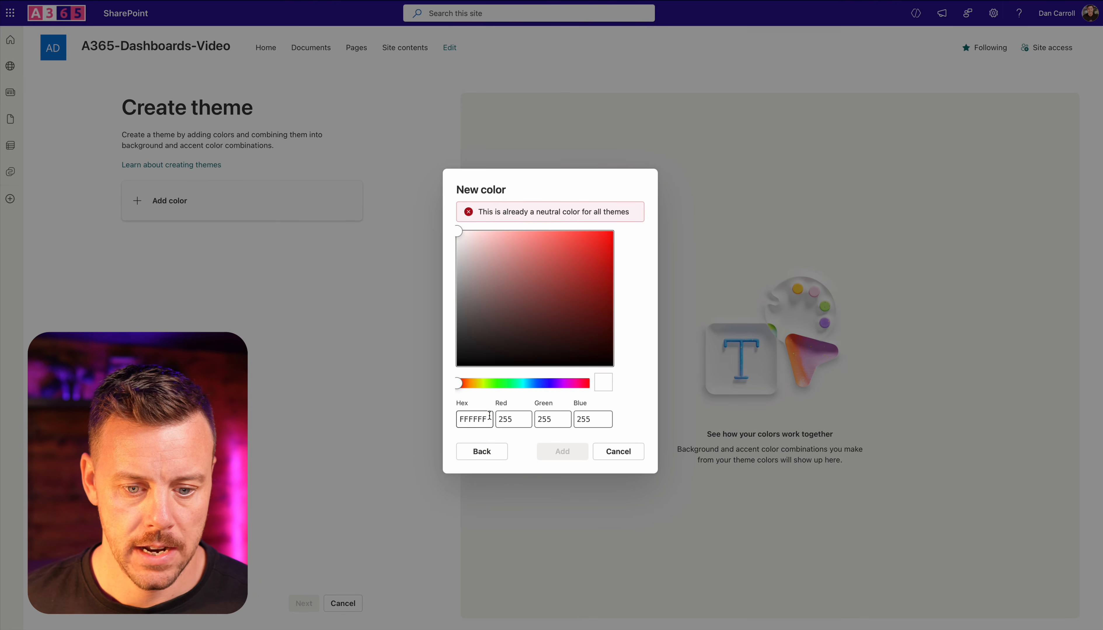
double_click(459, 415)
type("E40000")
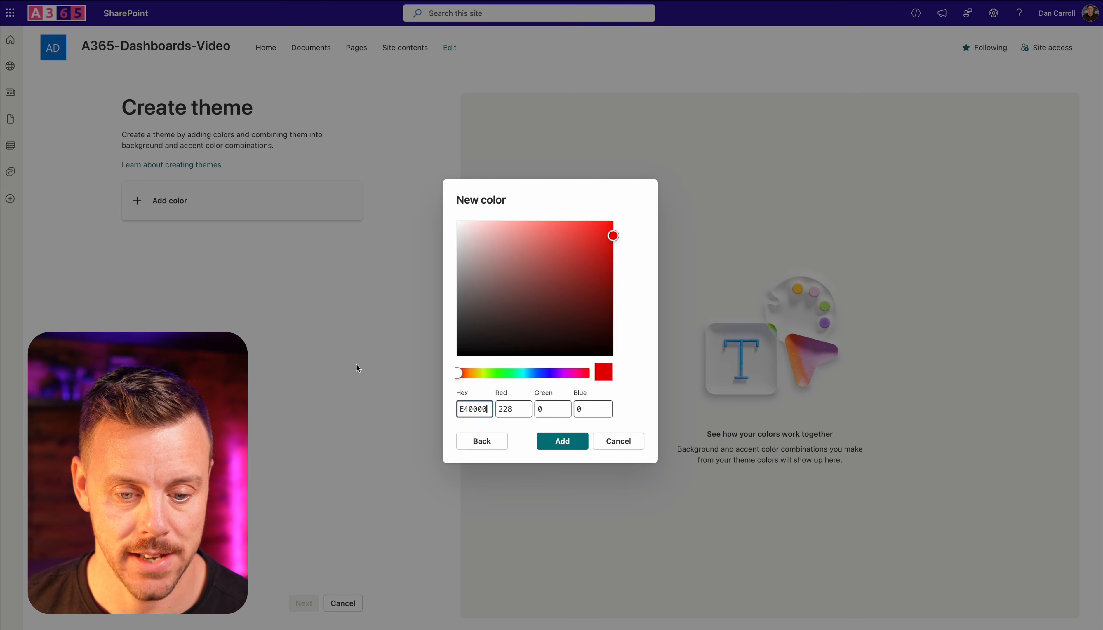
left_click(562, 441)
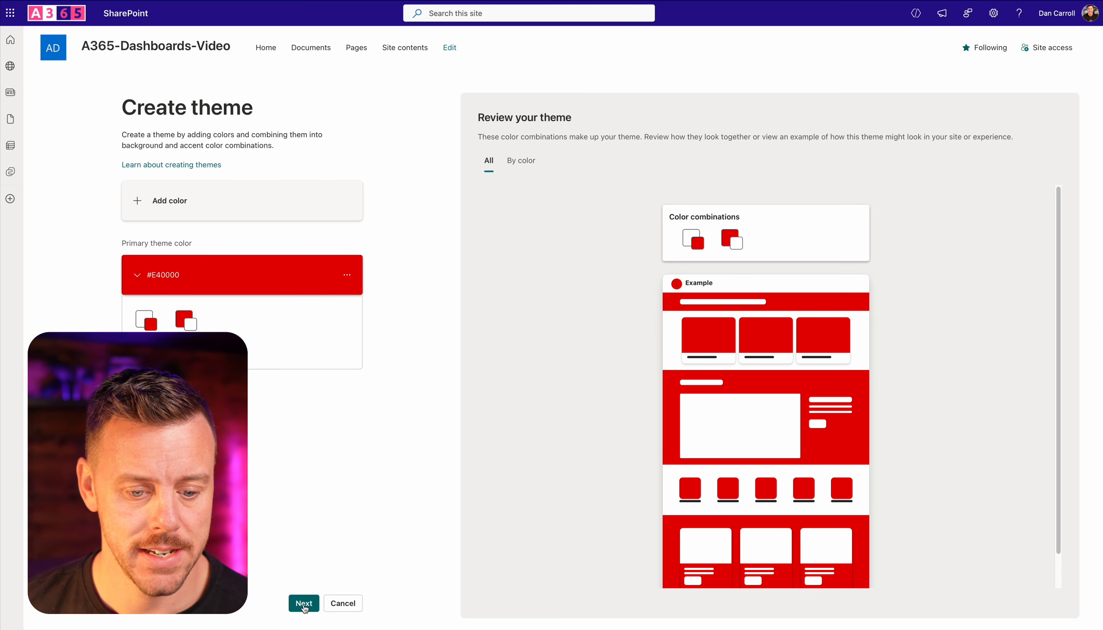
Step: Name the new theme Oasis-Red and save it to the site
left_click(304, 604)
type("Oasis-Red")
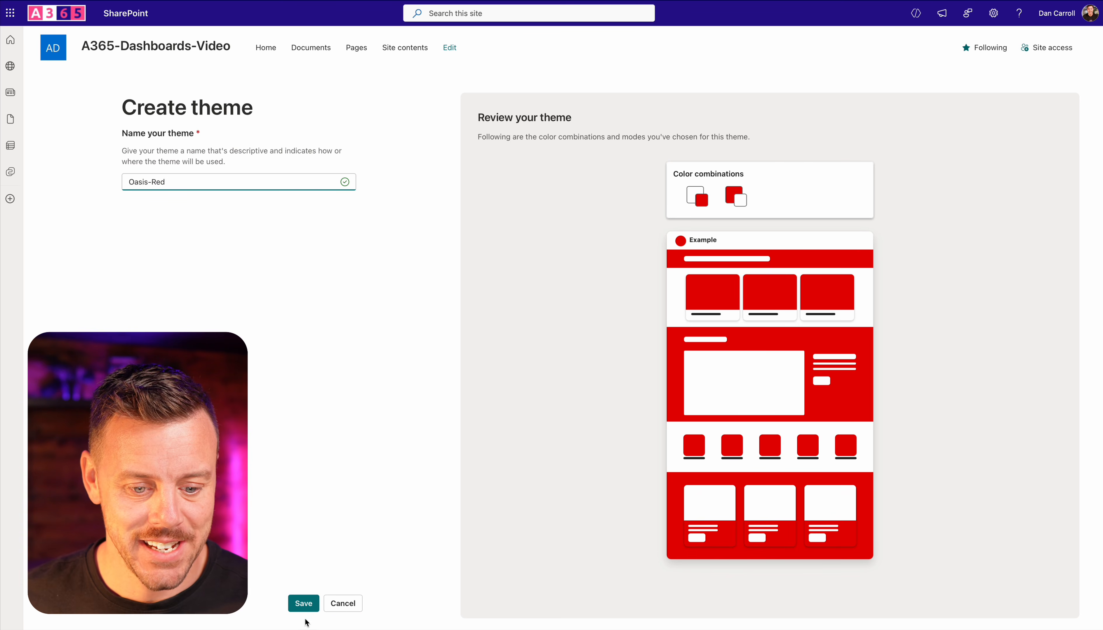
left_click(303, 603)
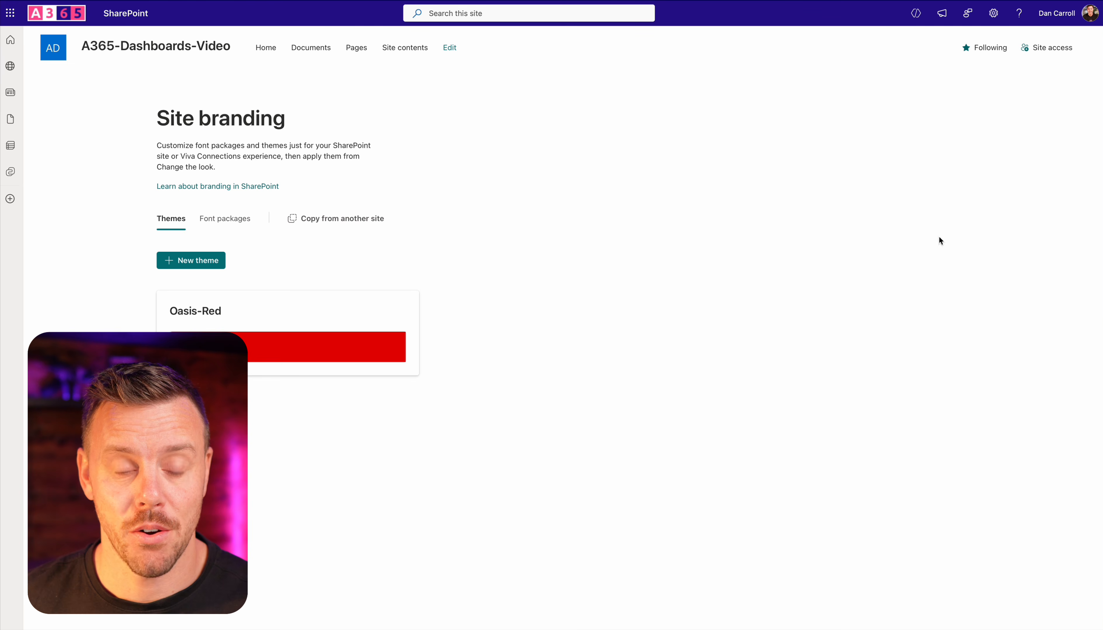
Step: Apply the Oasis-Red theme to the A365-Dashboards-Video site from its look settings and save the change
left_click(266, 52)
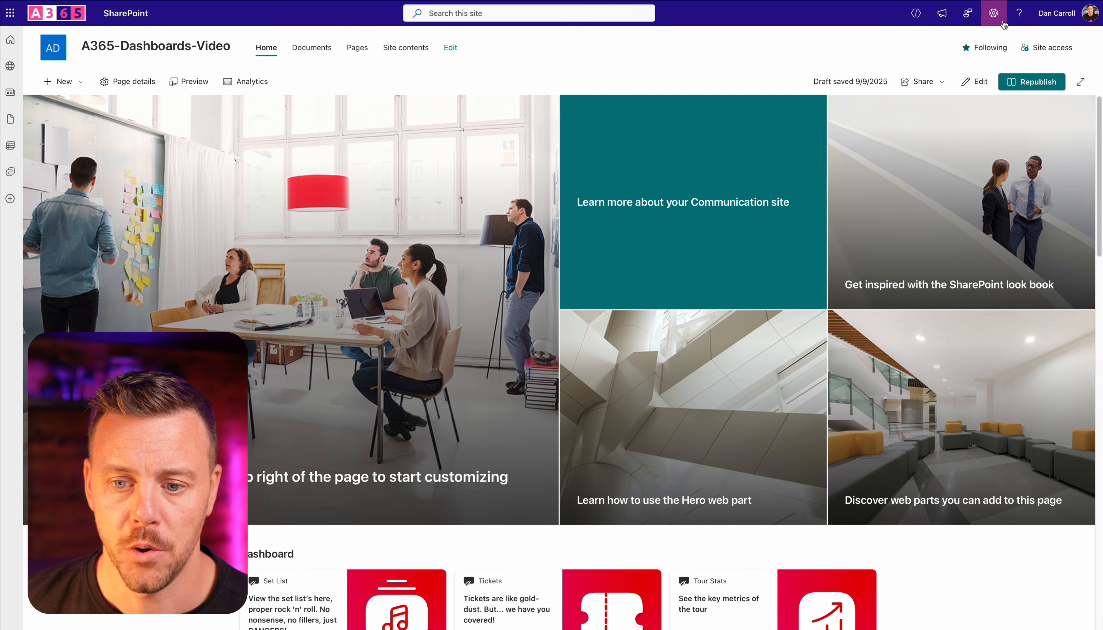
left_click(994, 13)
left_click(965, 219)
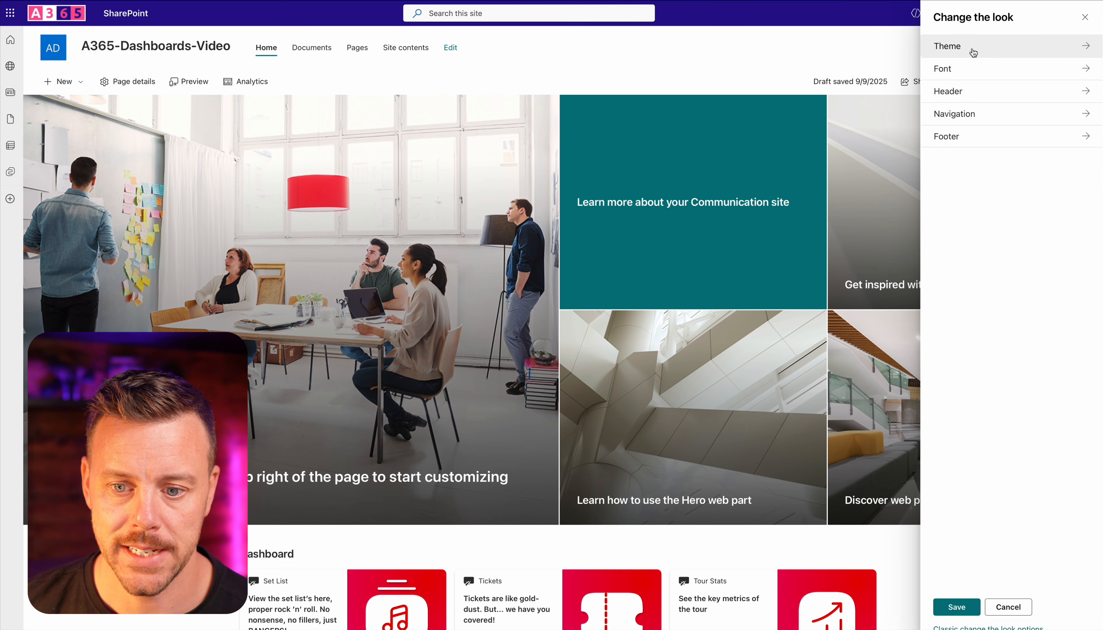
left_click(973, 51)
left_click(939, 147)
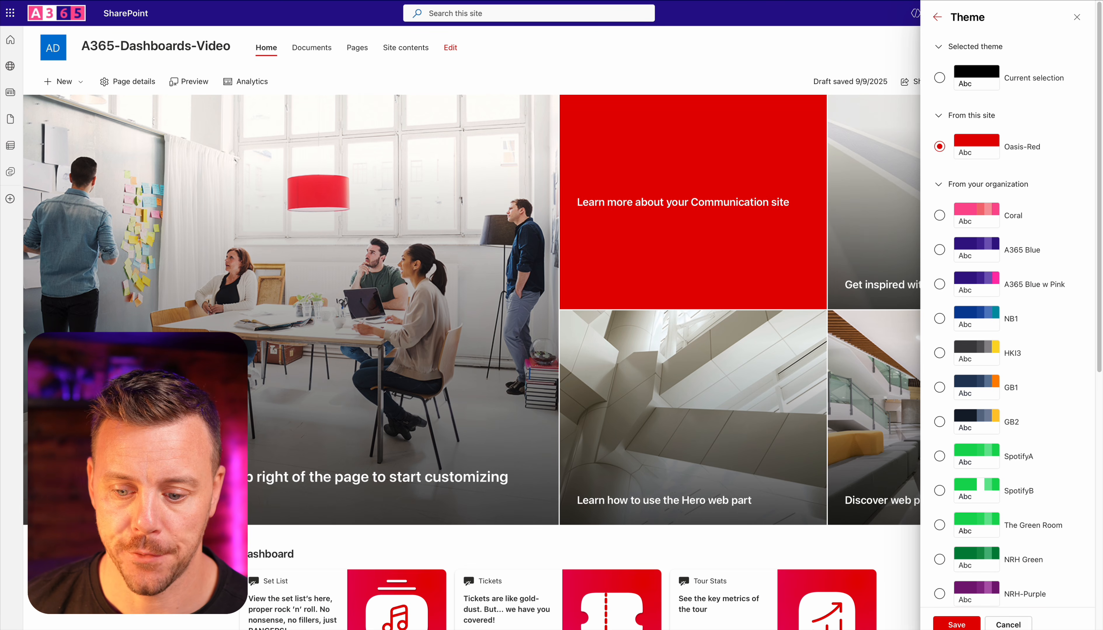
left_click(957, 624)
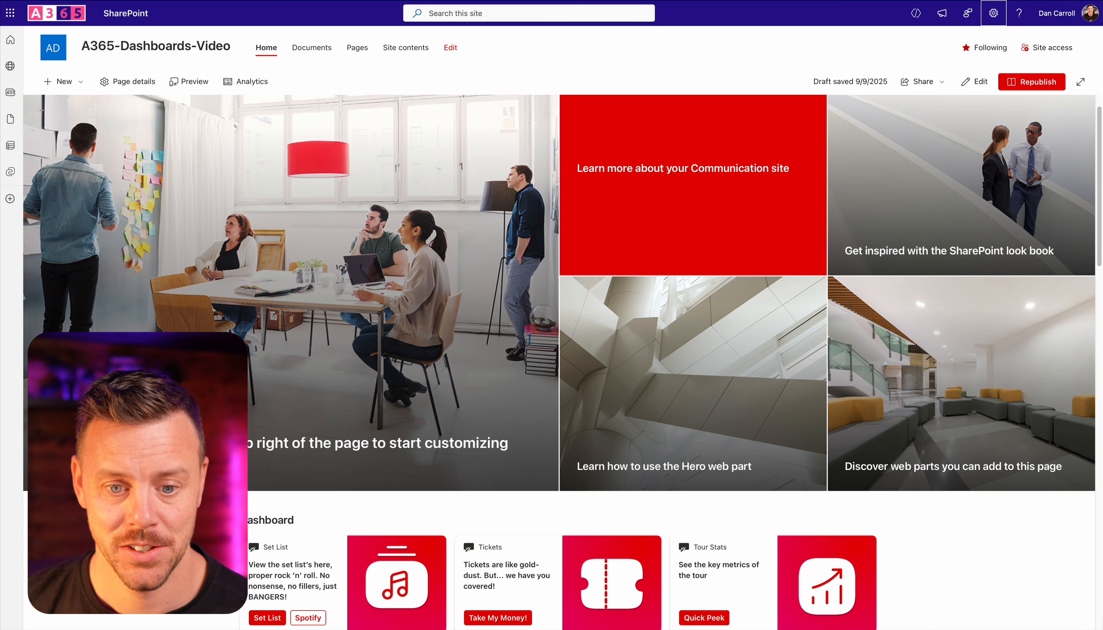
Step: Put the home page in edit mode and delete the full-width section holding the Hero web part
left_click(980, 83)
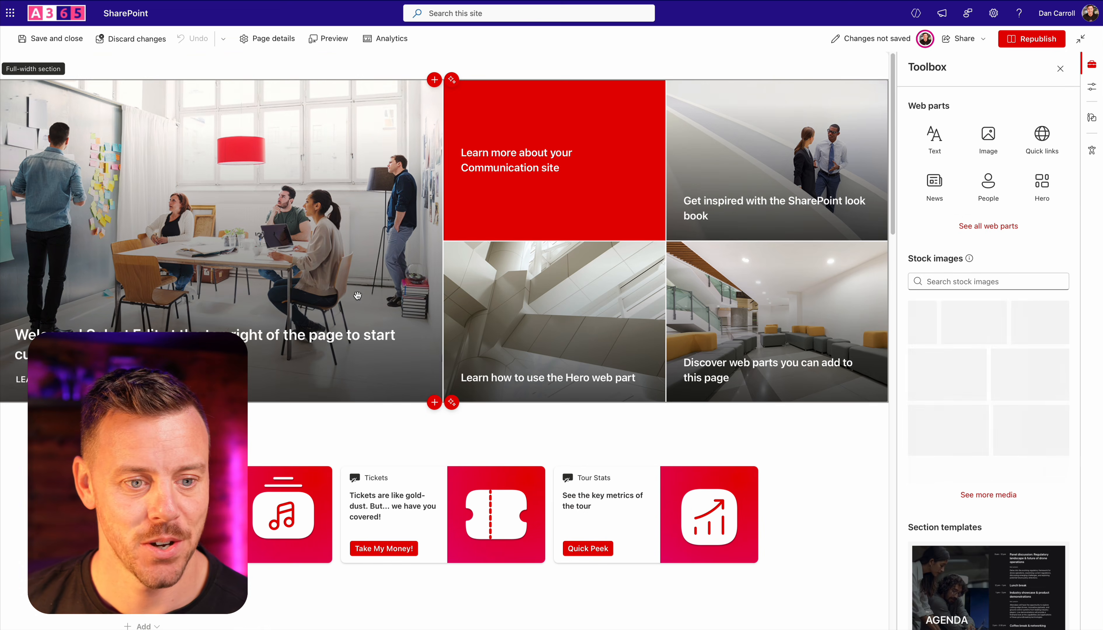
left_click(31, 178)
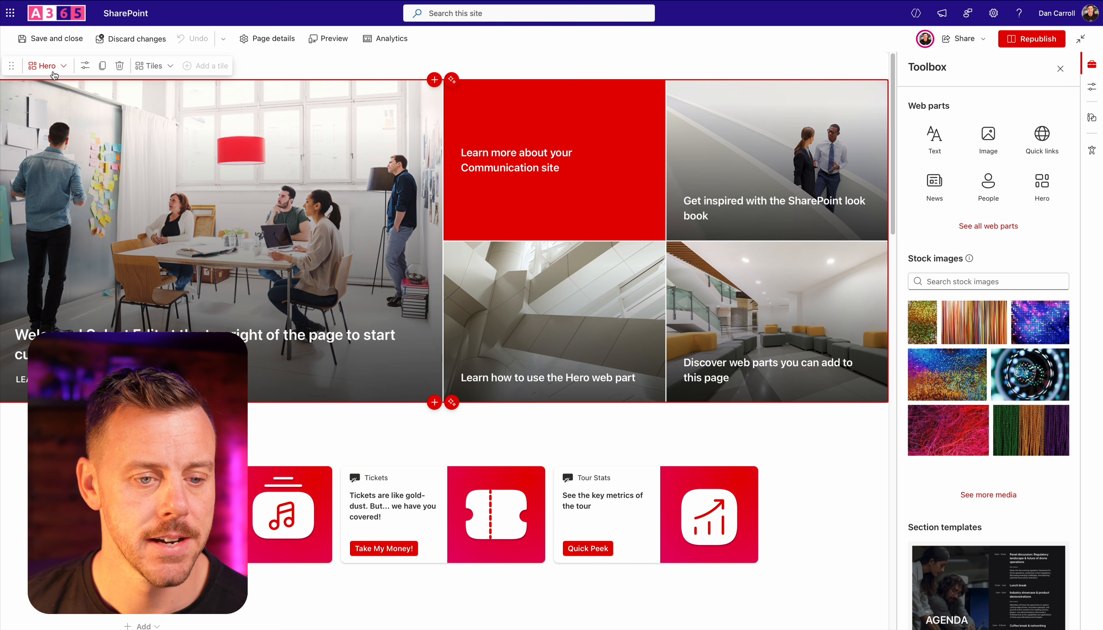
left_click(61, 67)
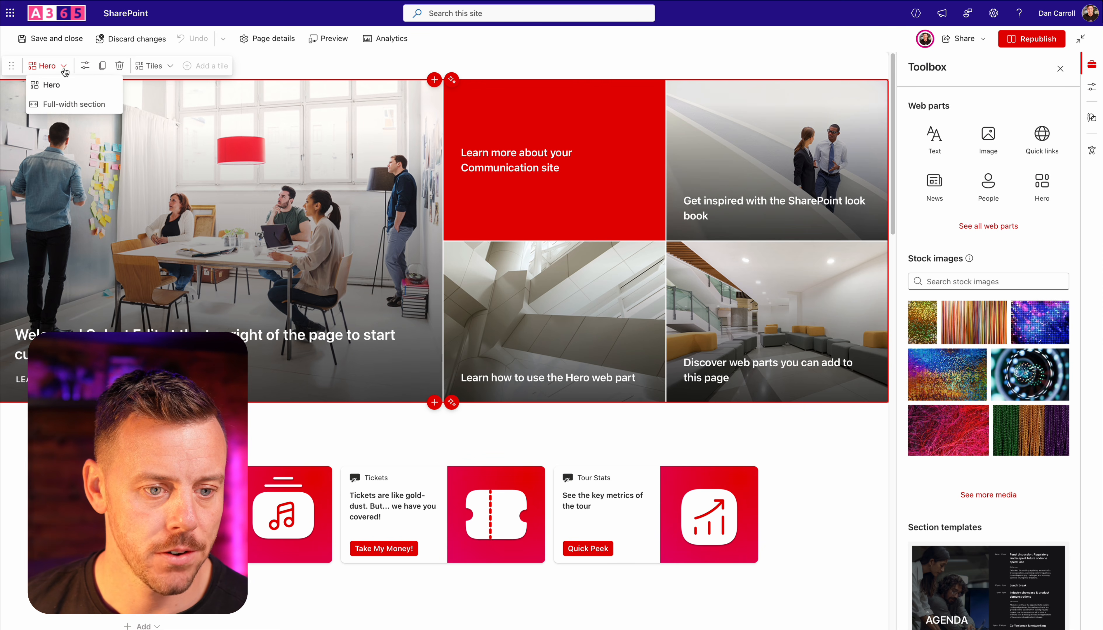
left_click(70, 104)
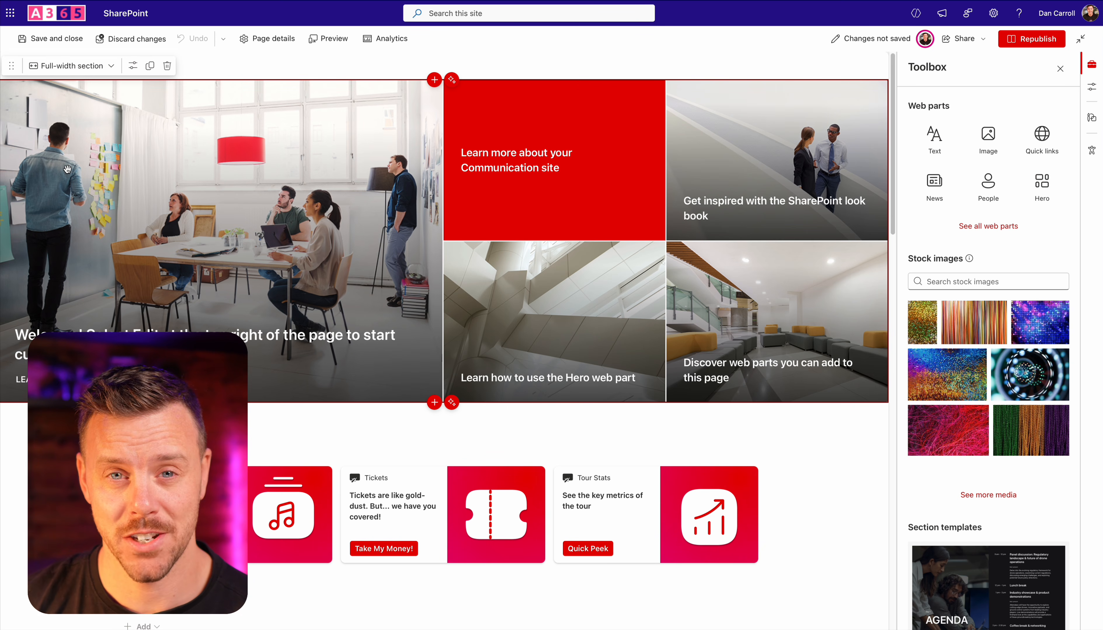
left_click(167, 66)
Step: Add a one-column section above the dashboard and move the Dashboard web part into it
scroll(486, 396, "down", 5)
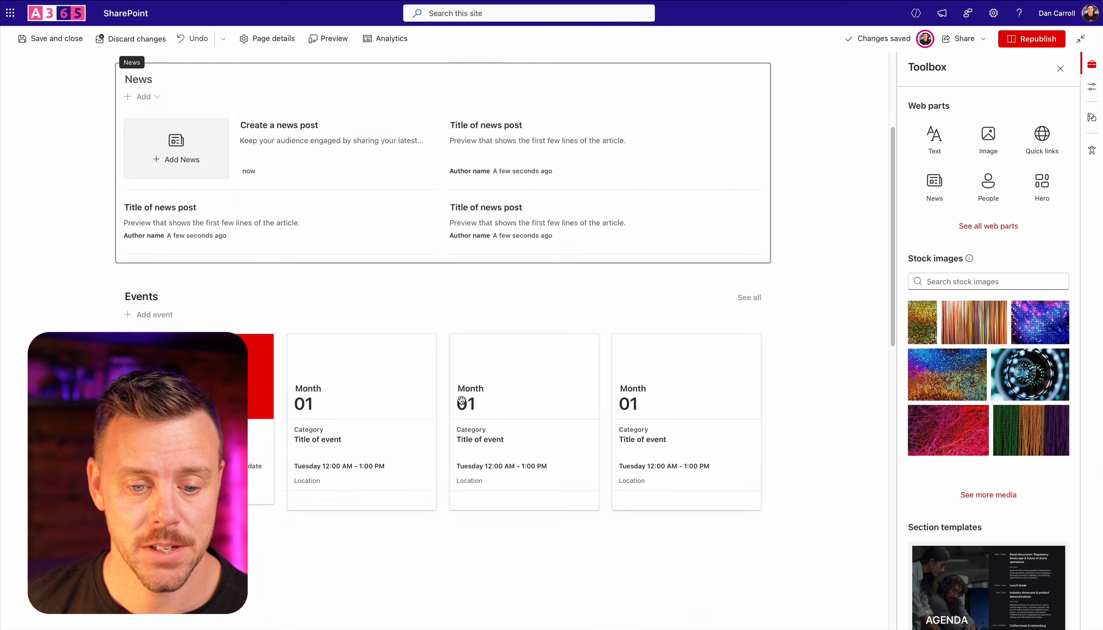
scroll(476, 436, "up", 5)
left_click(437, 118)
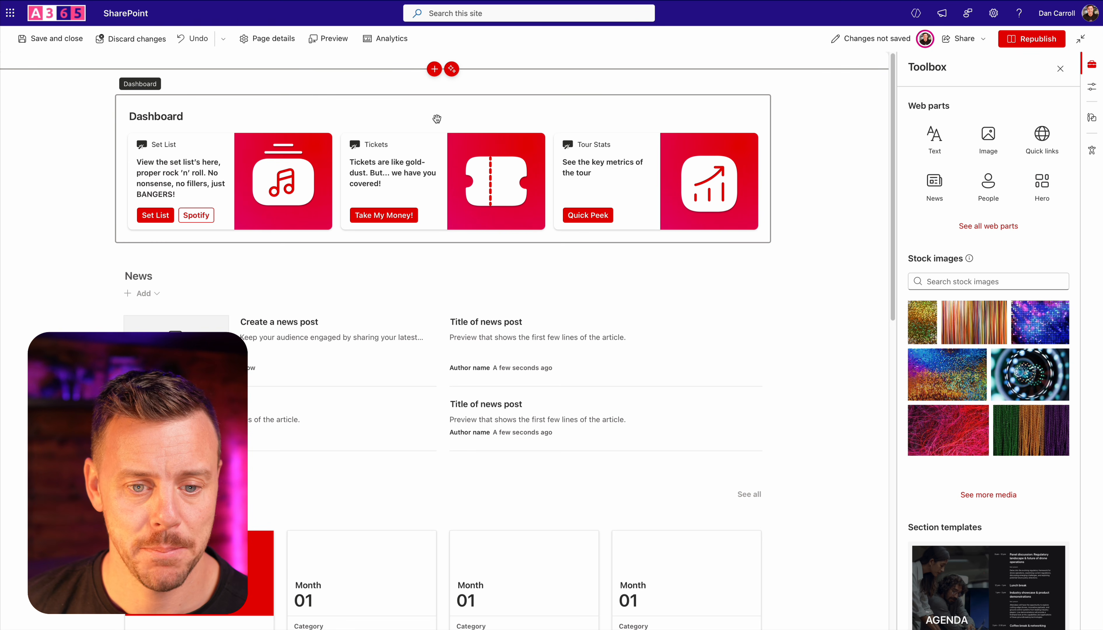
left_click(434, 69)
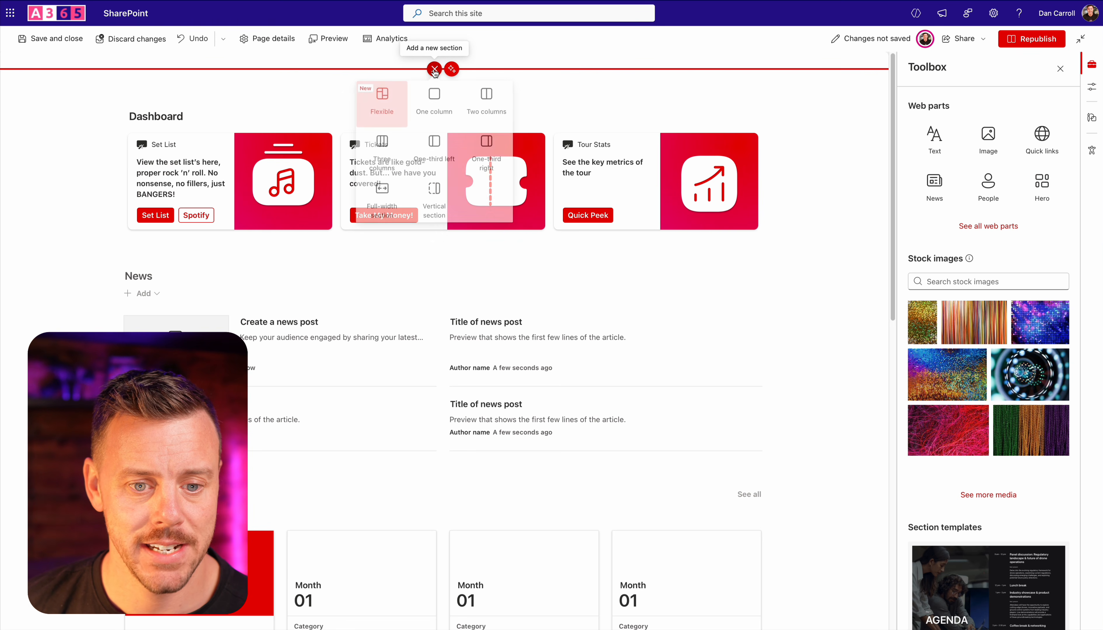
left_click(434, 105)
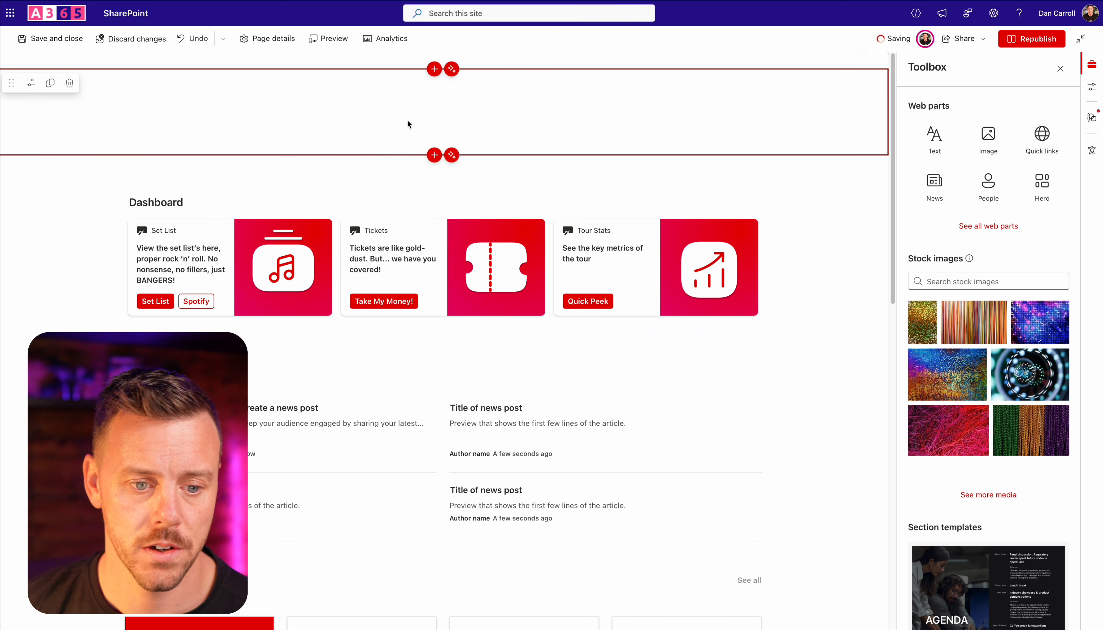
left_click(237, 219)
left_click_drag(129, 169, 162, 114)
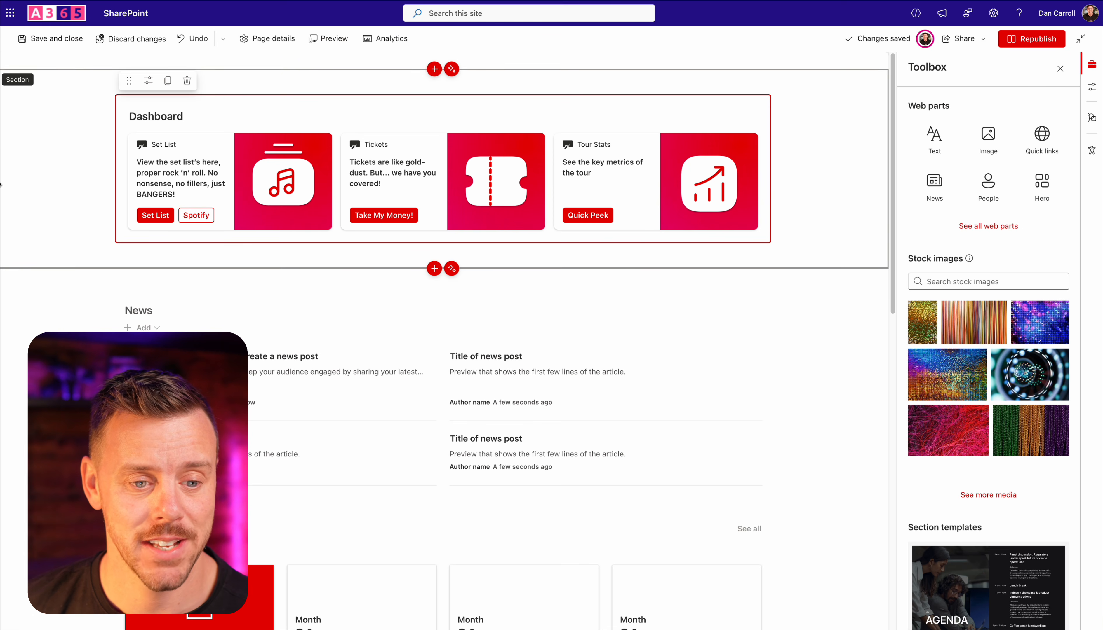
Step: Give the Dashboard section the black textured background with a black overlay at 100 opacity
left_click(76, 171)
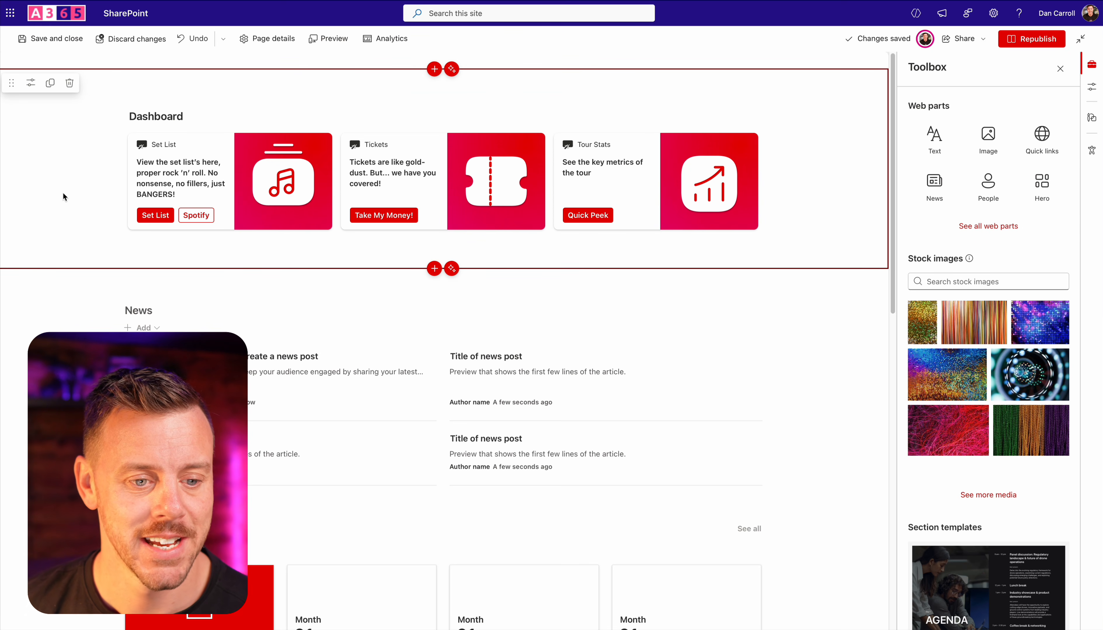
left_click(32, 85)
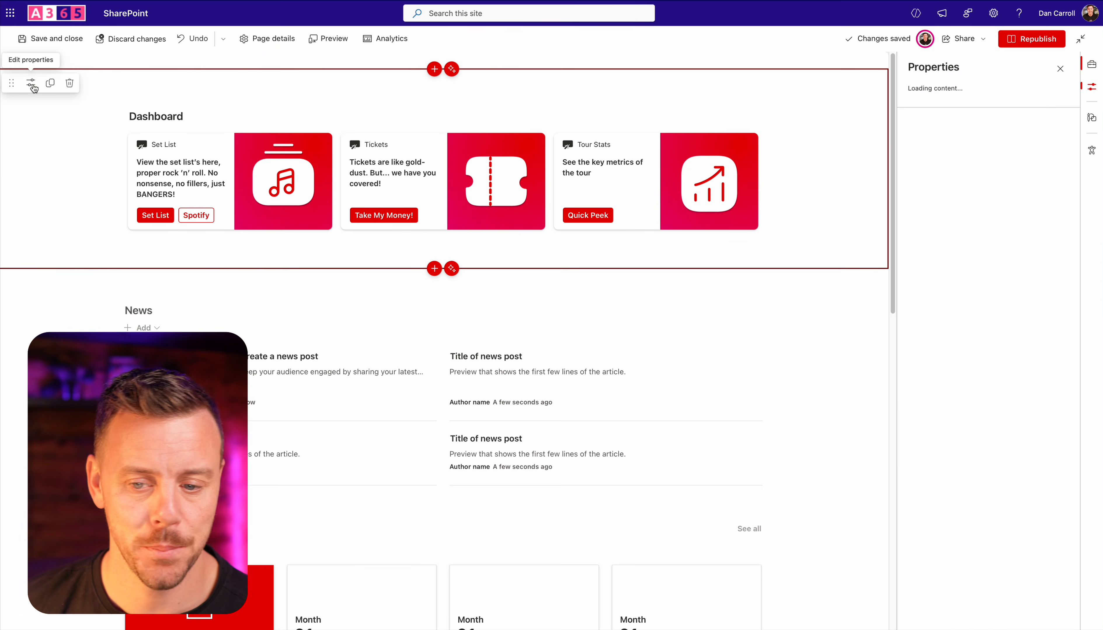
left_click(956, 101)
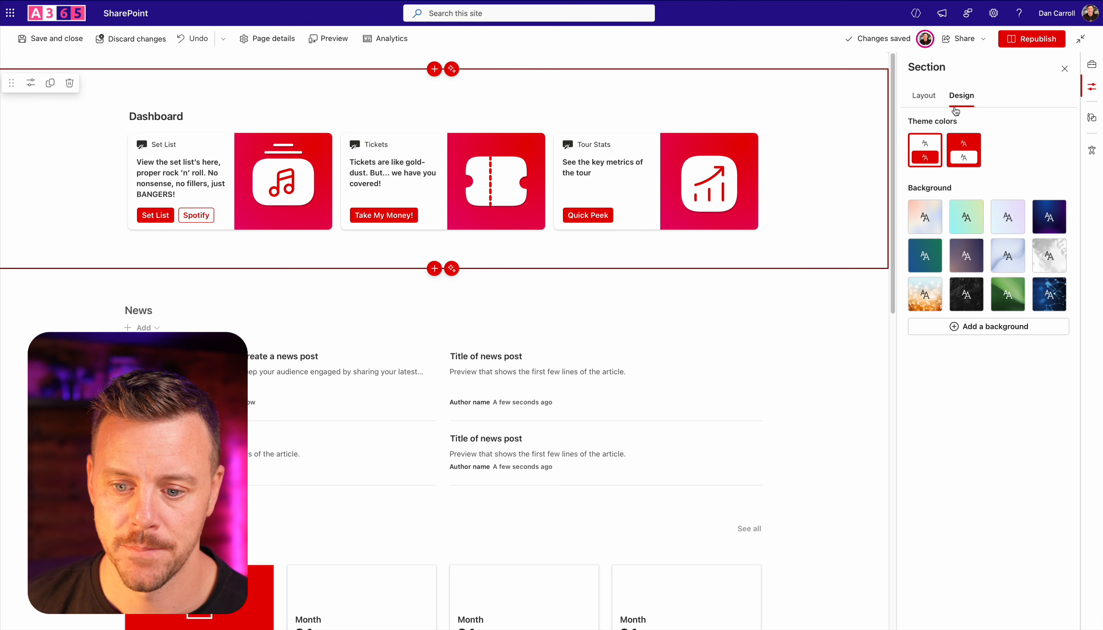
left_click(970, 297)
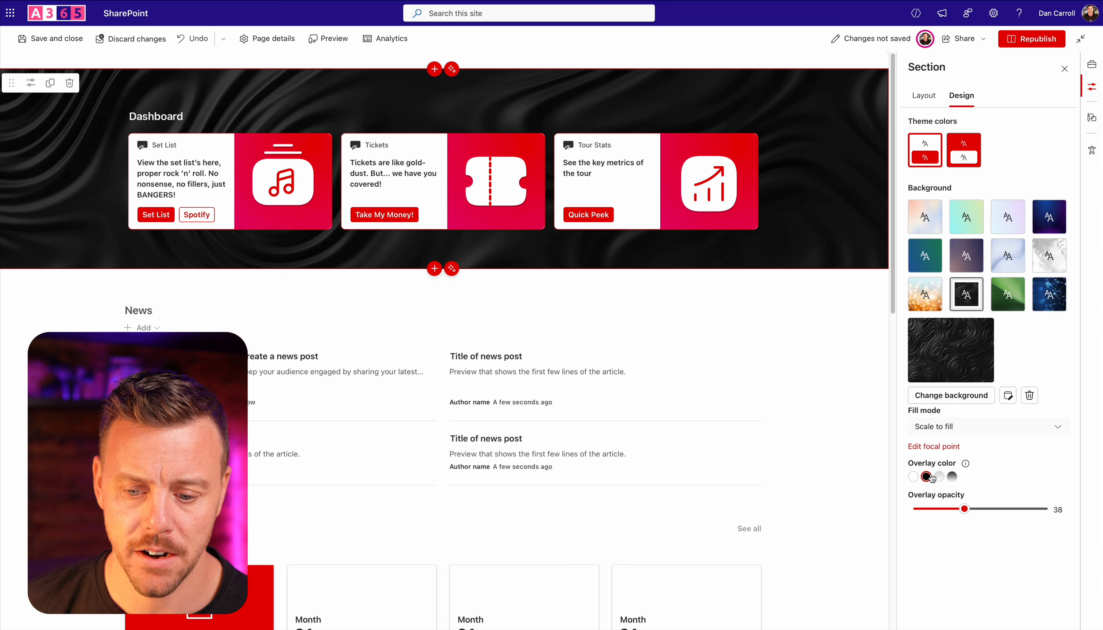
left_click_drag(964, 509, 1054, 510)
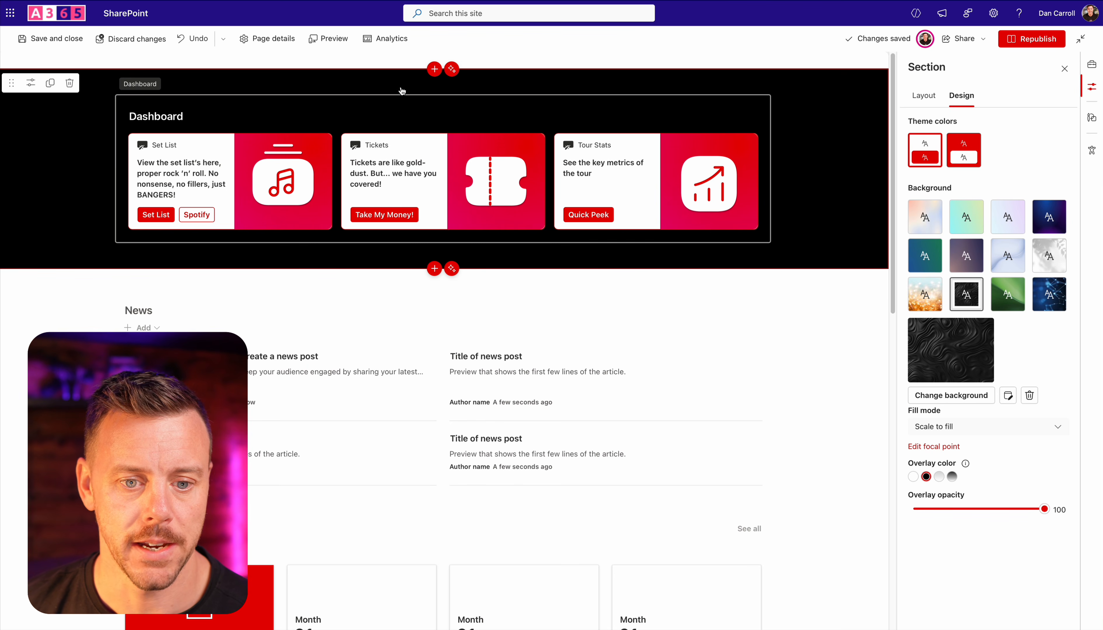
Step: Add a Flexible section above the Dashboard section and roughly double its height
left_click(434, 70)
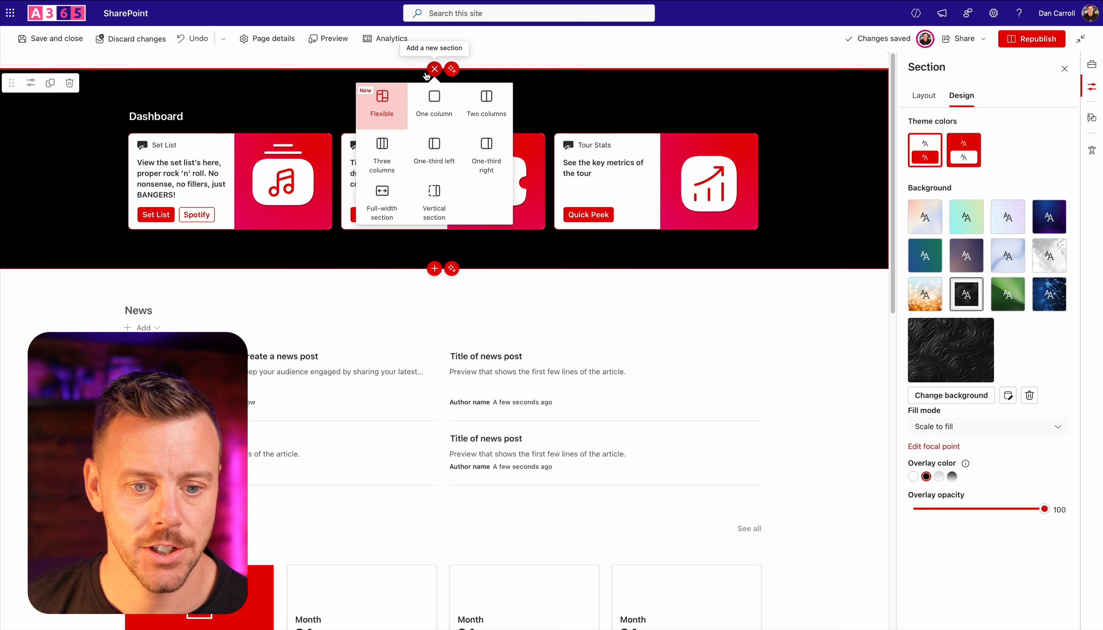
left_click(385, 106)
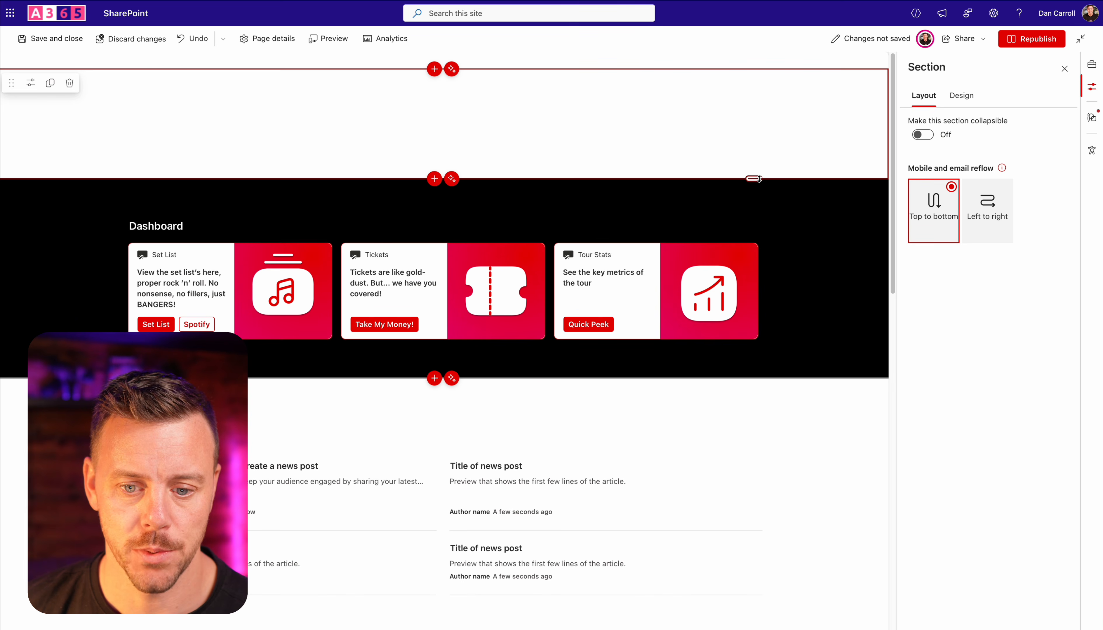
left_click_drag(757, 179, 756, 280)
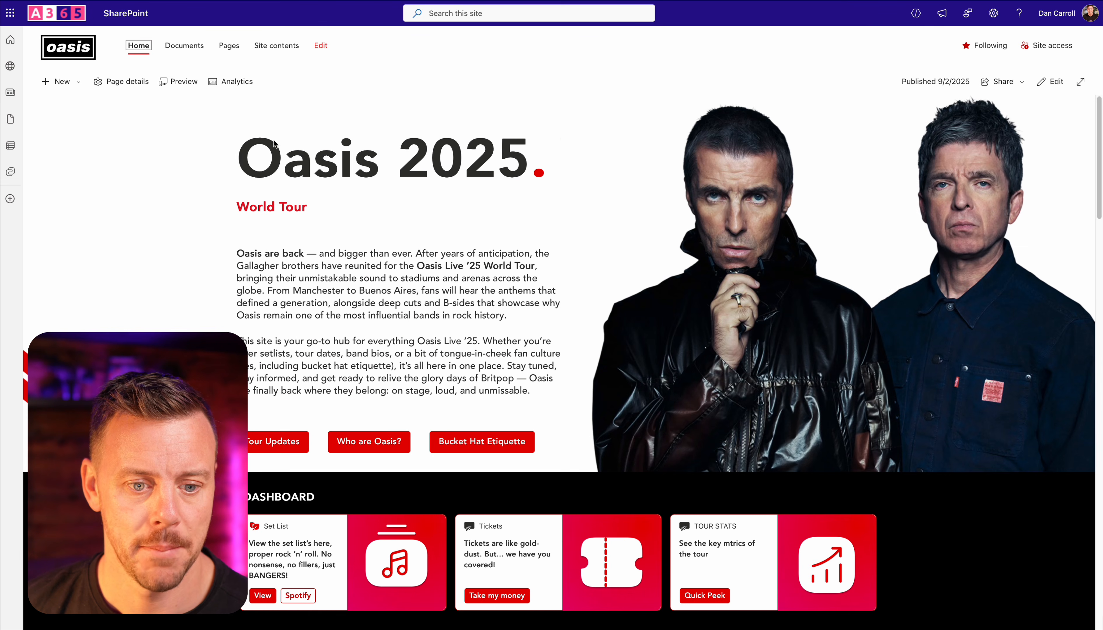
Step: Copy the "Oasis 2025." and "World Tour" headings from the Oasis site into a new Text web part in the flexible section
left_click_drag(240, 158, 336, 197)
key("super+c")
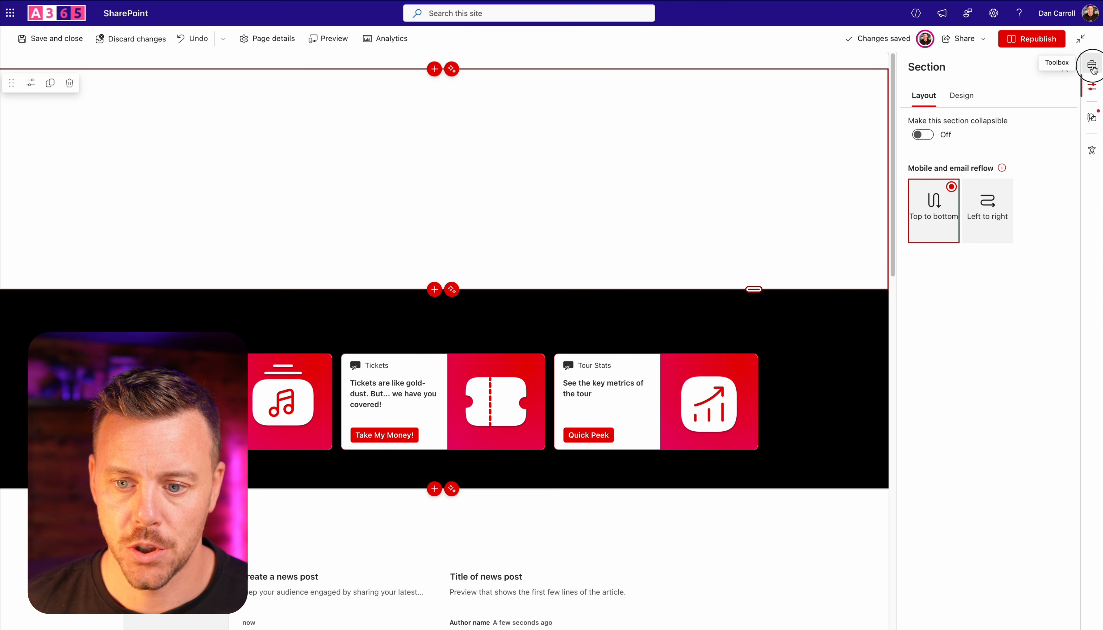
left_click(1048, 73)
left_click_drag(923, 140, 471, 162)
left_click(237, 89)
key("super+v")
left_click_drag(130, 69, 129, 95)
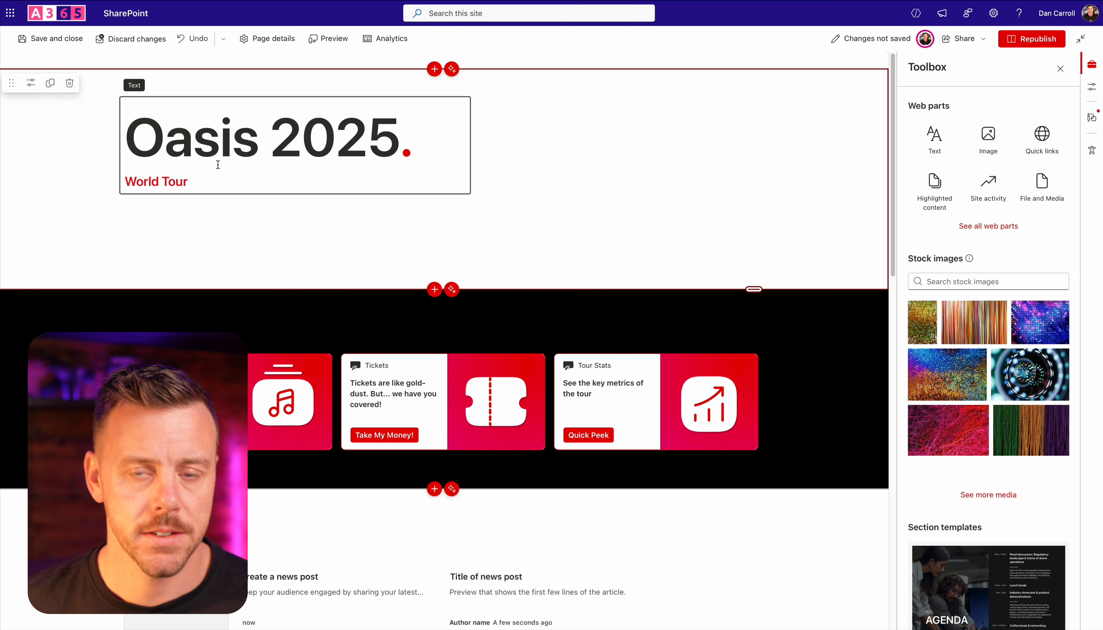
Step: Give the full stop after the "Oasis 2025" heading the red theme font color
left_click(208, 145)
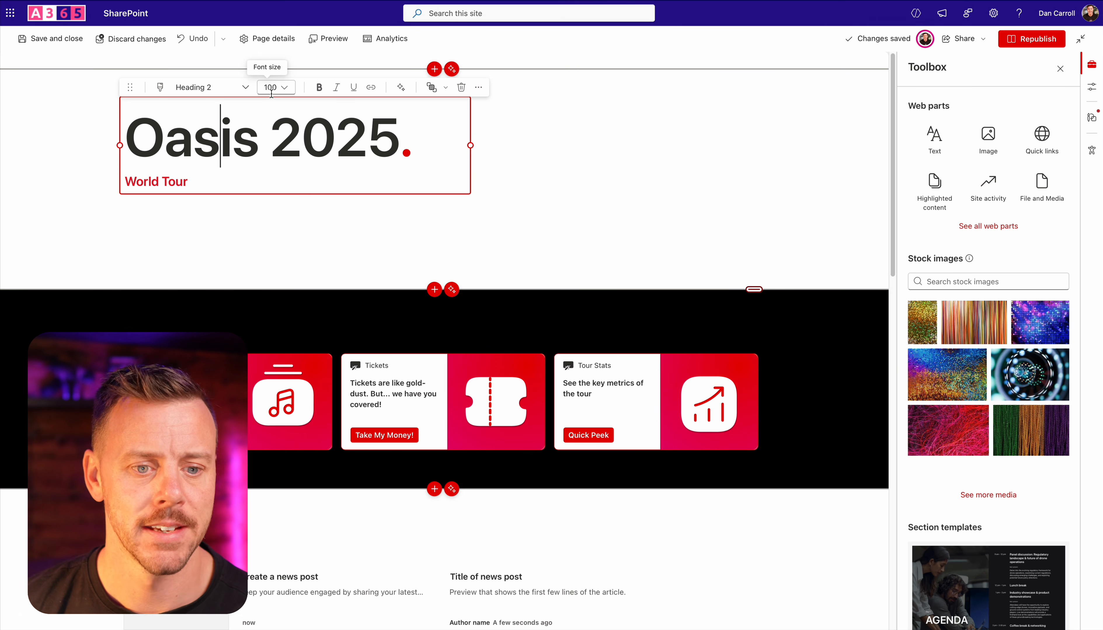
left_click_drag(409, 149, 404, 152)
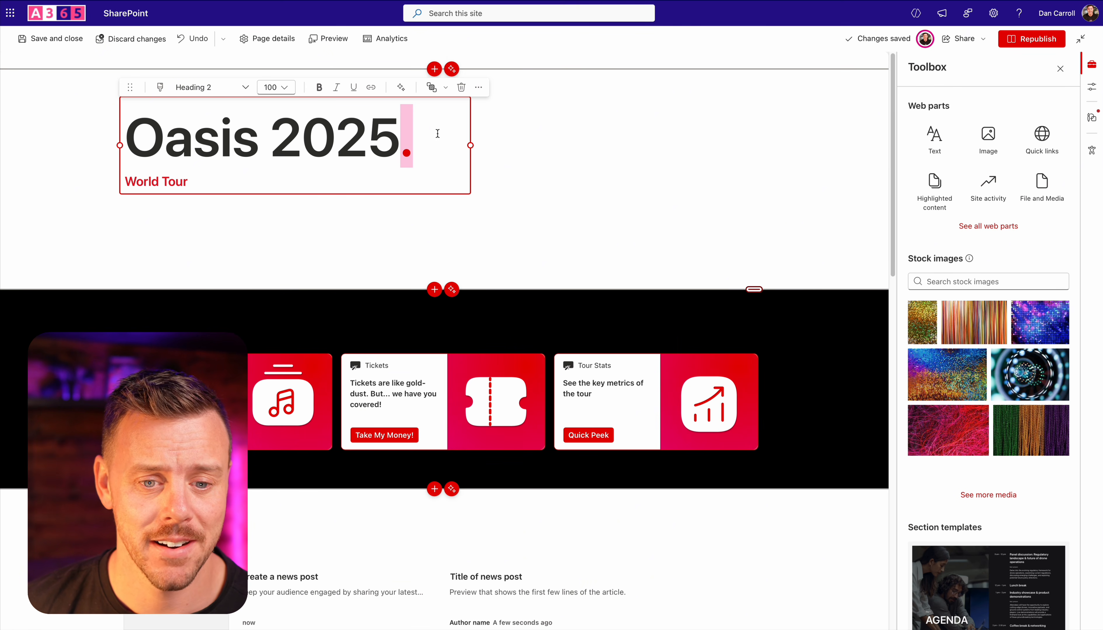
left_click(478, 87)
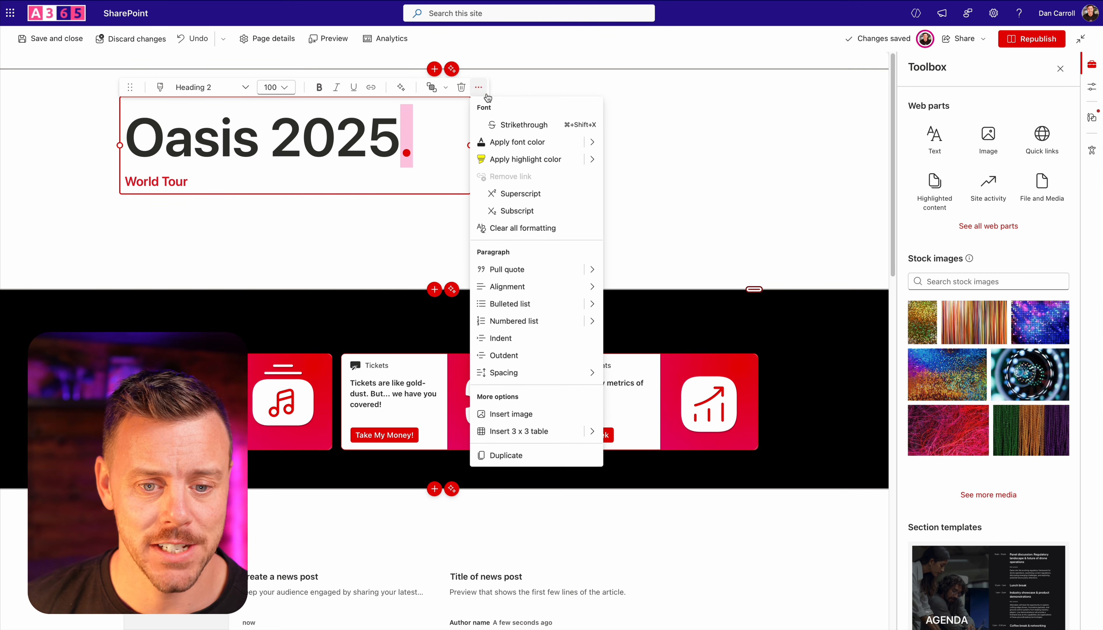
left_click(593, 147)
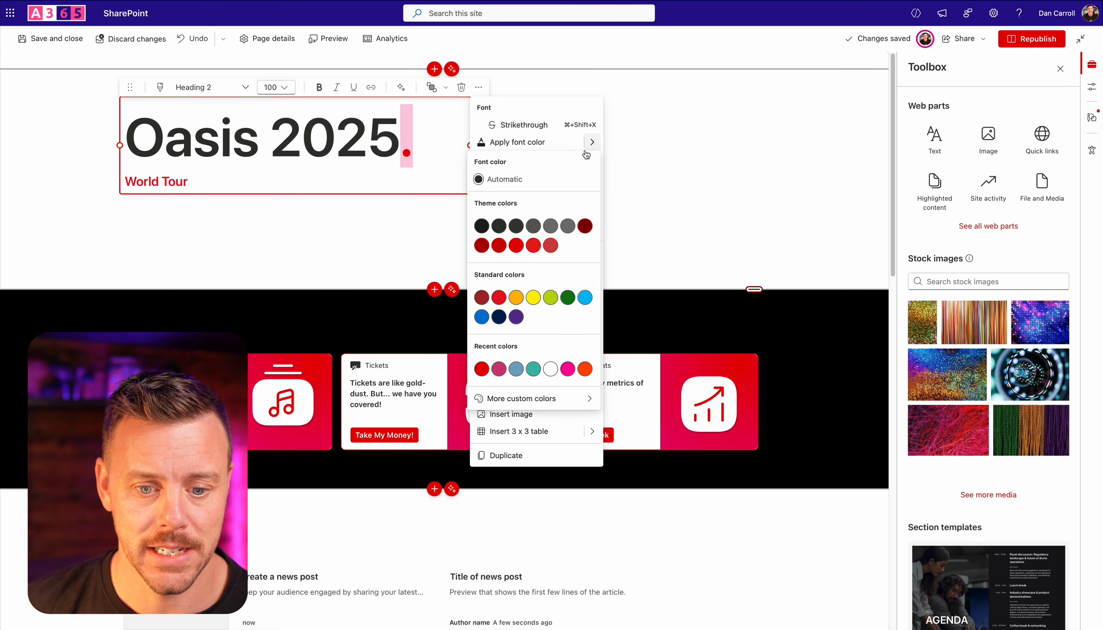
left_click(516, 253)
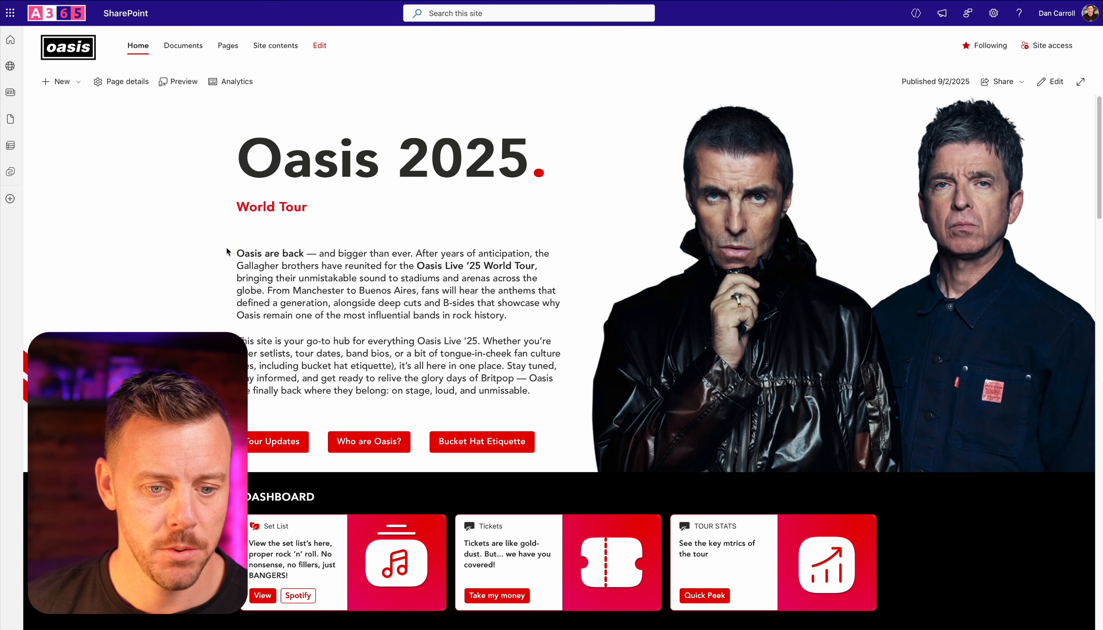
Step: Copy the two intro paragraphs from the Oasis site into a new Text web part below the headings and widen it past the heading
left_click_drag(244, 257, 532, 385)
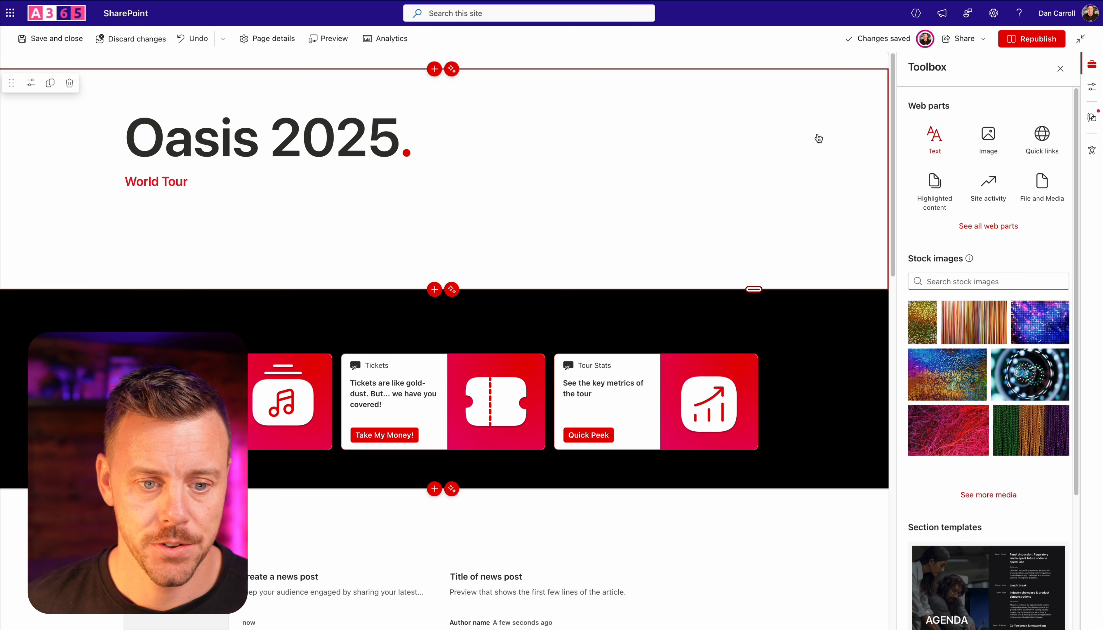
key("ctrl+v")
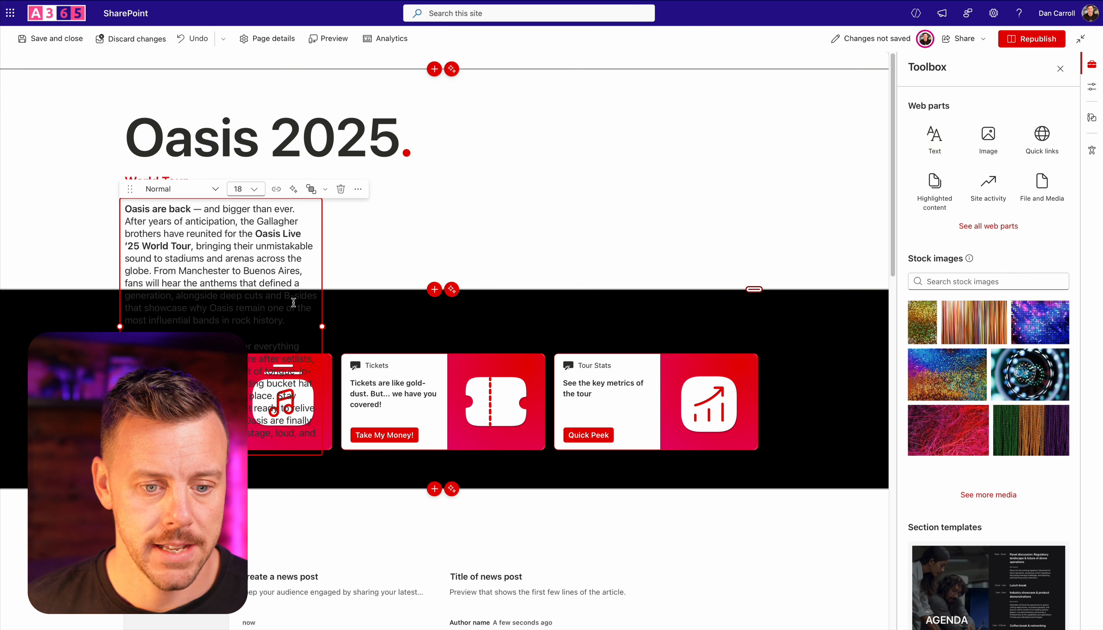
left_click_drag(322, 327, 489, 315)
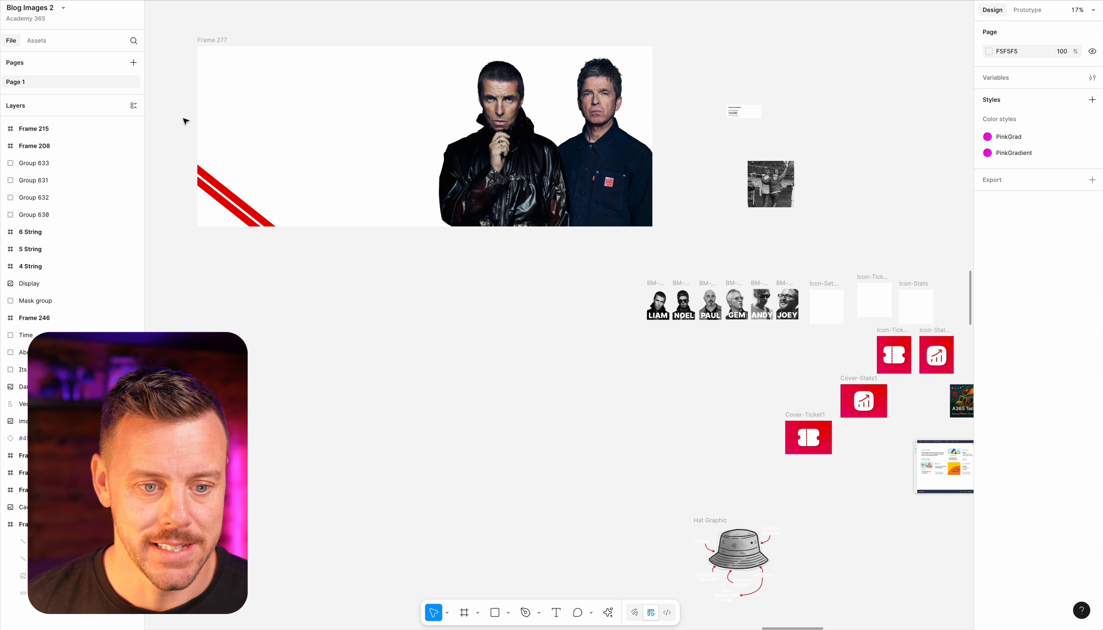
Step: Switch to Figma, check the existing Oasis banner frame's size, and draw a new white frame about 5087 × 1973 below it
scroll(179, 150, "up", 5)
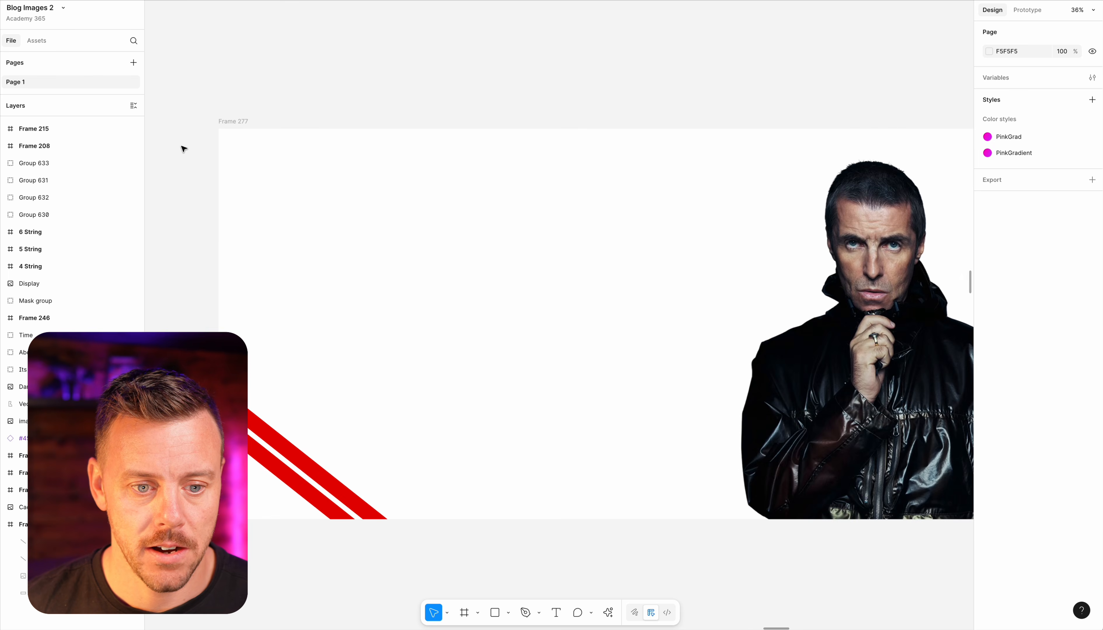
left_click(231, 125)
scroll(225, 176, "down", 4)
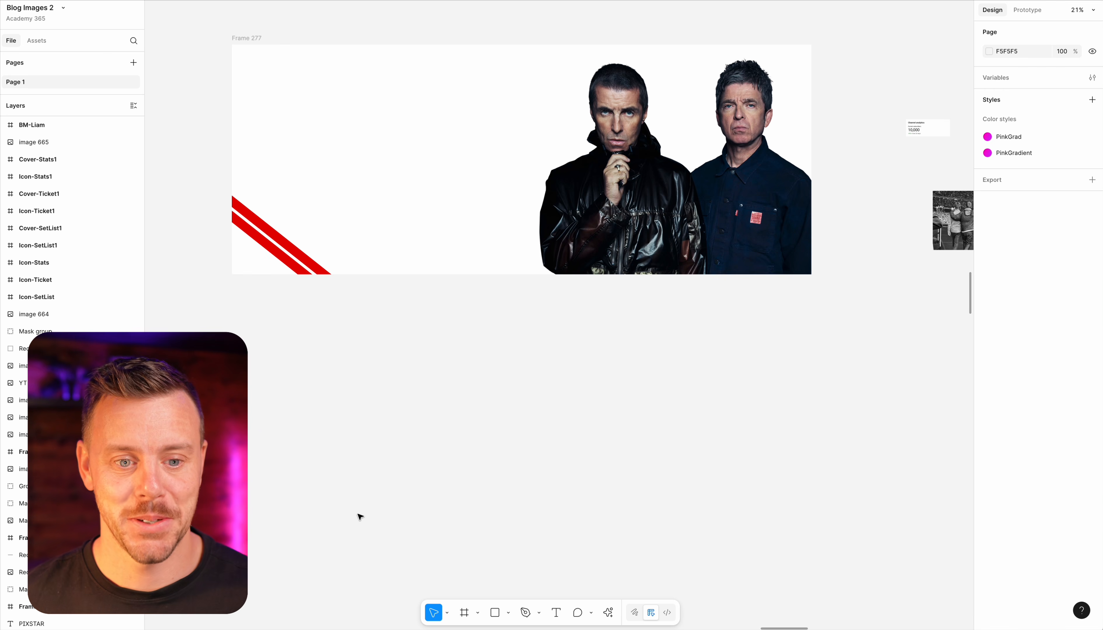
left_click(241, 39)
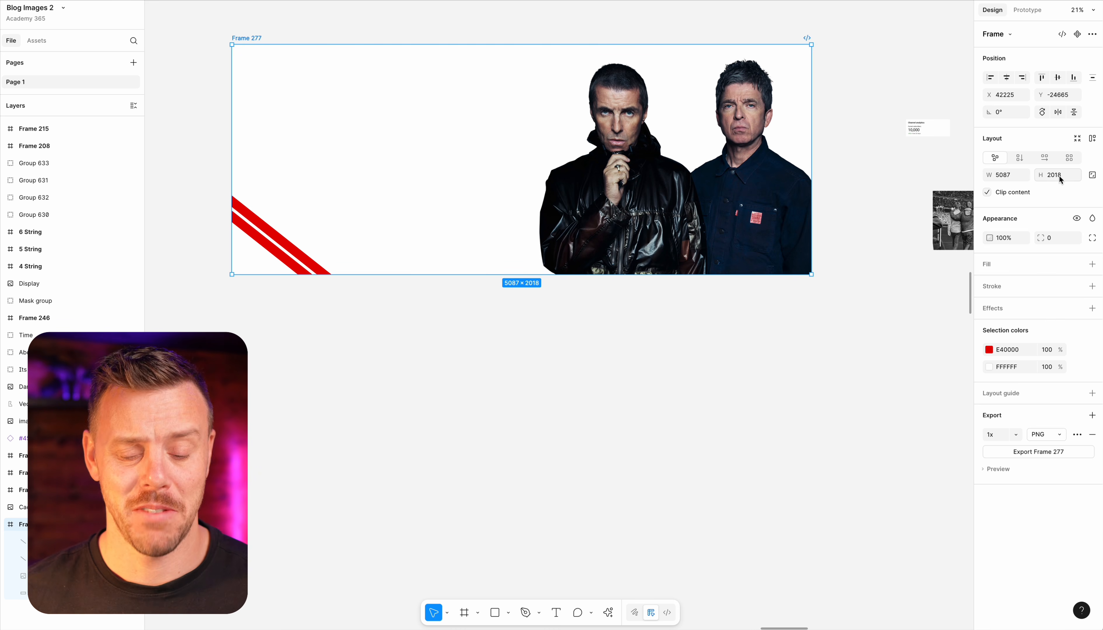
left_click(631, 495)
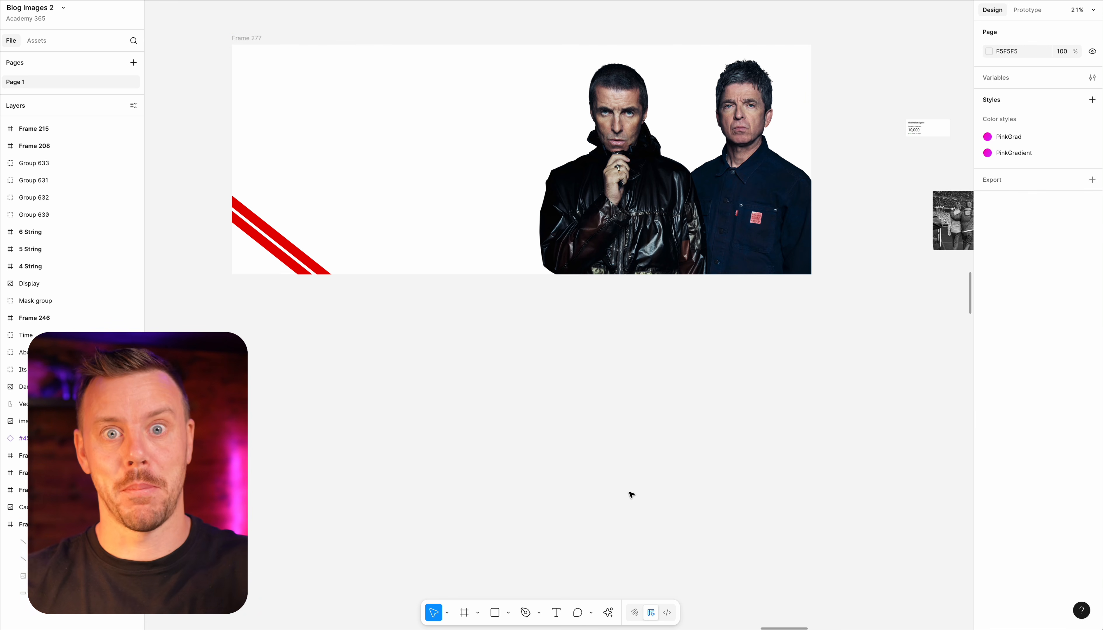
left_click(467, 616)
left_click_drag(234, 298, 812, 523)
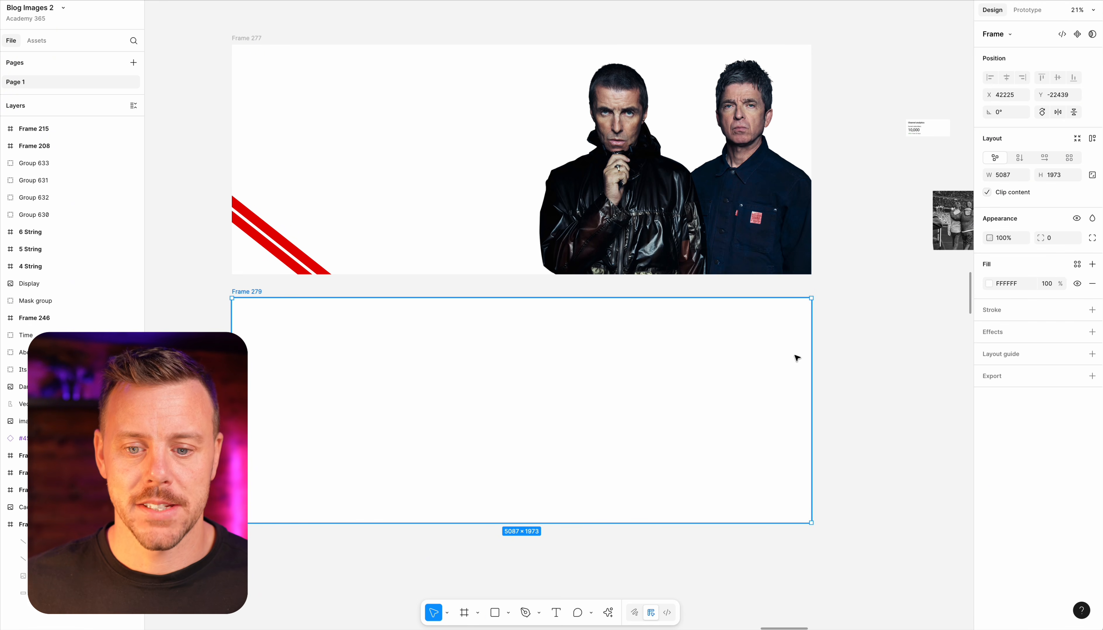
left_click(857, 384)
left_click(654, 213)
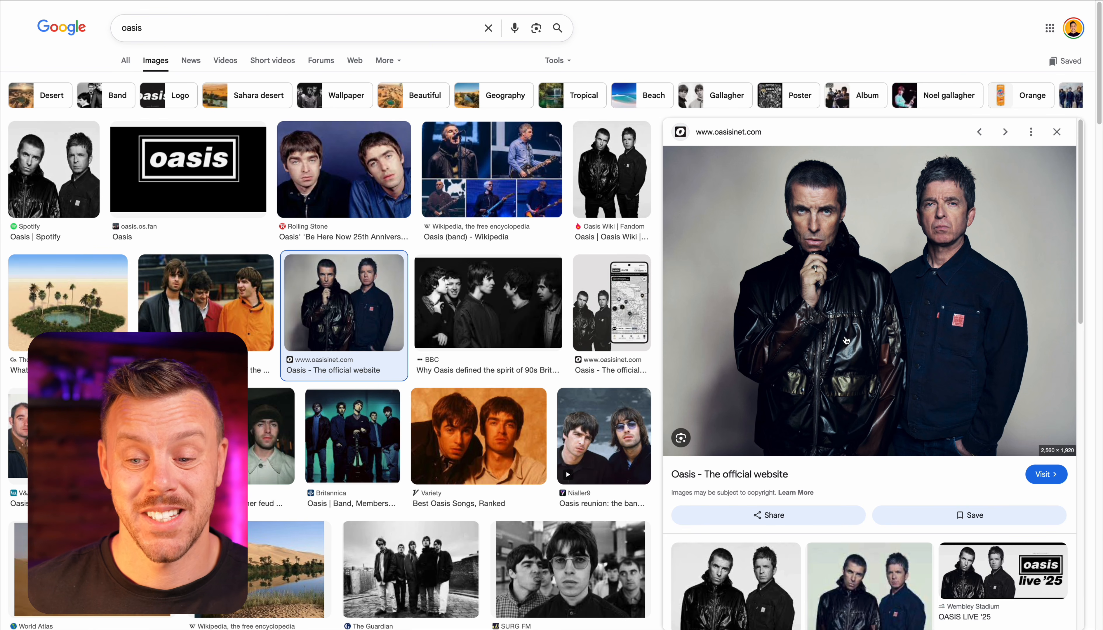
right_click(822, 275)
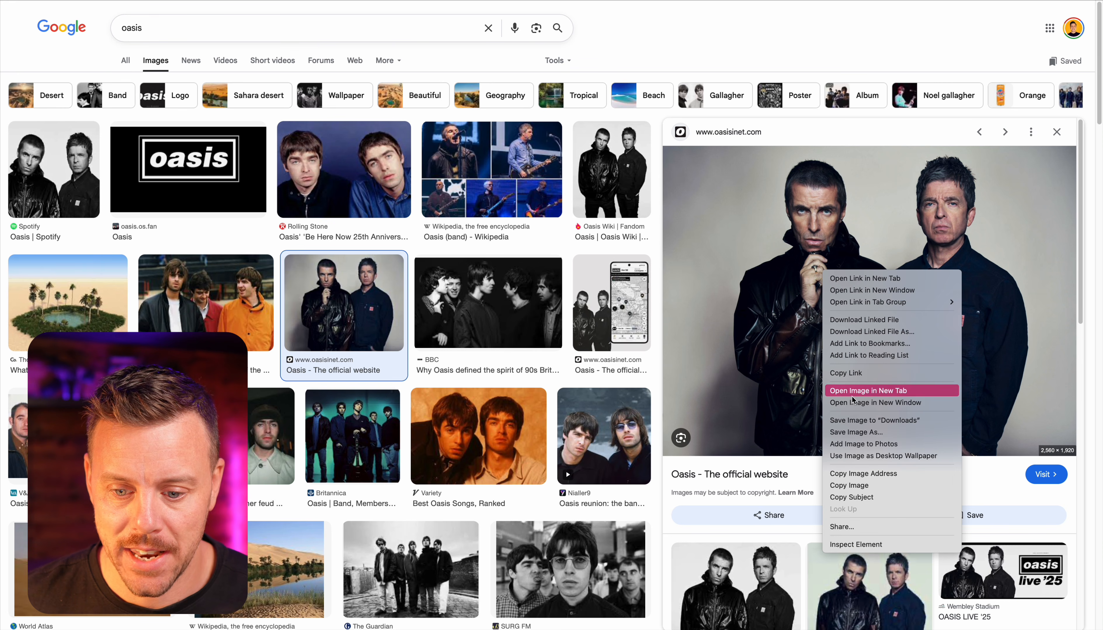
left_click(851, 496)
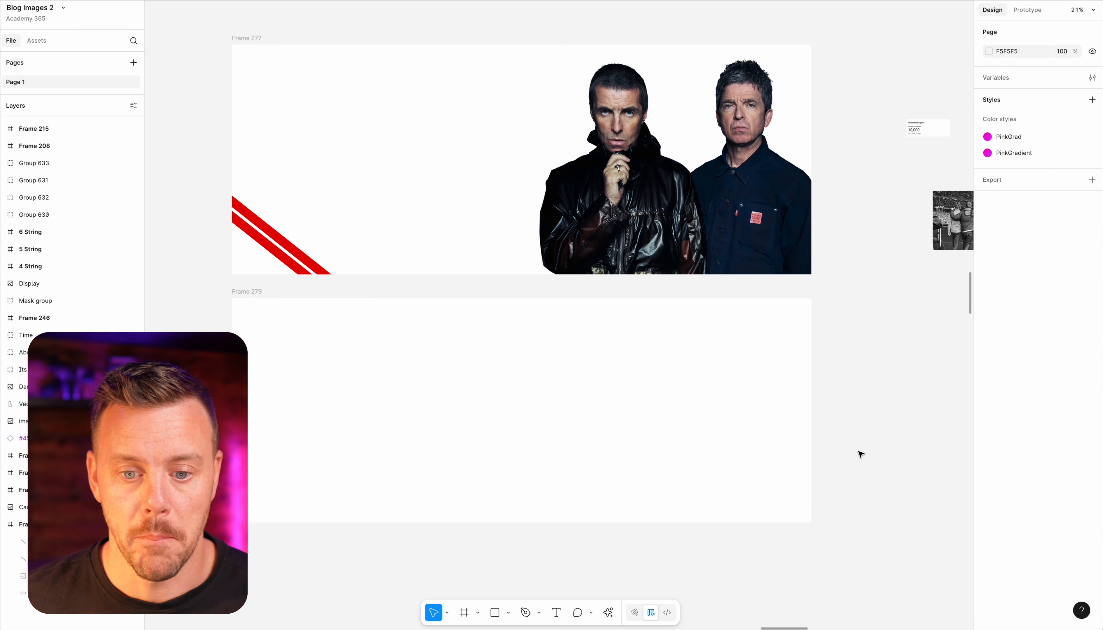
scroll(856, 449, "down", 5)
scroll(837, 450, "left", 6)
scroll(822, 451, "up", 5)
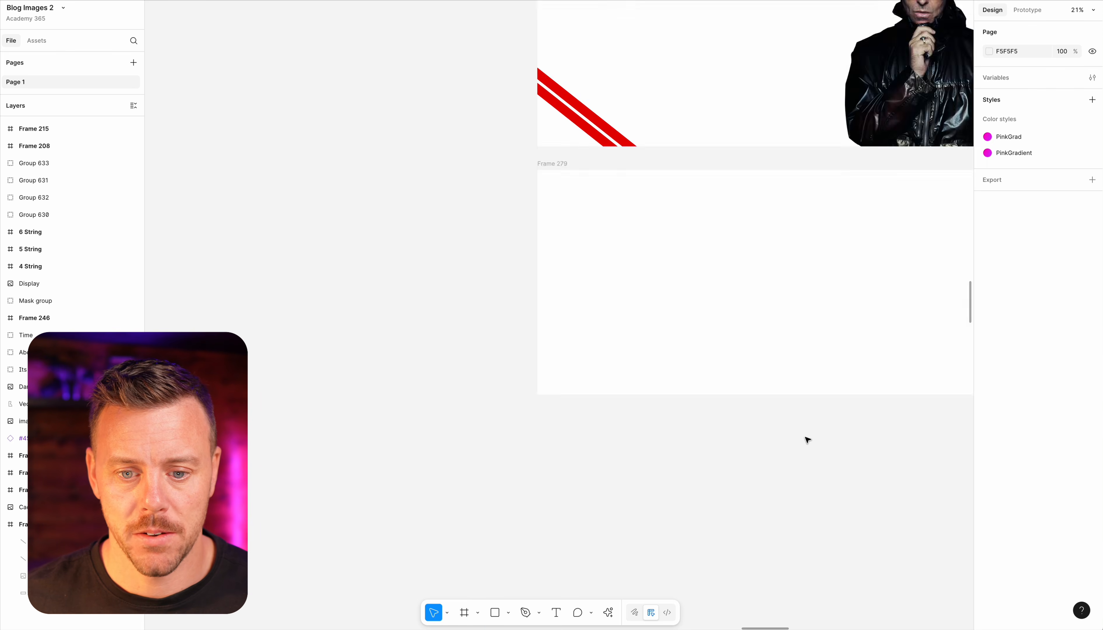
scroll(612, 407, "left", 5)
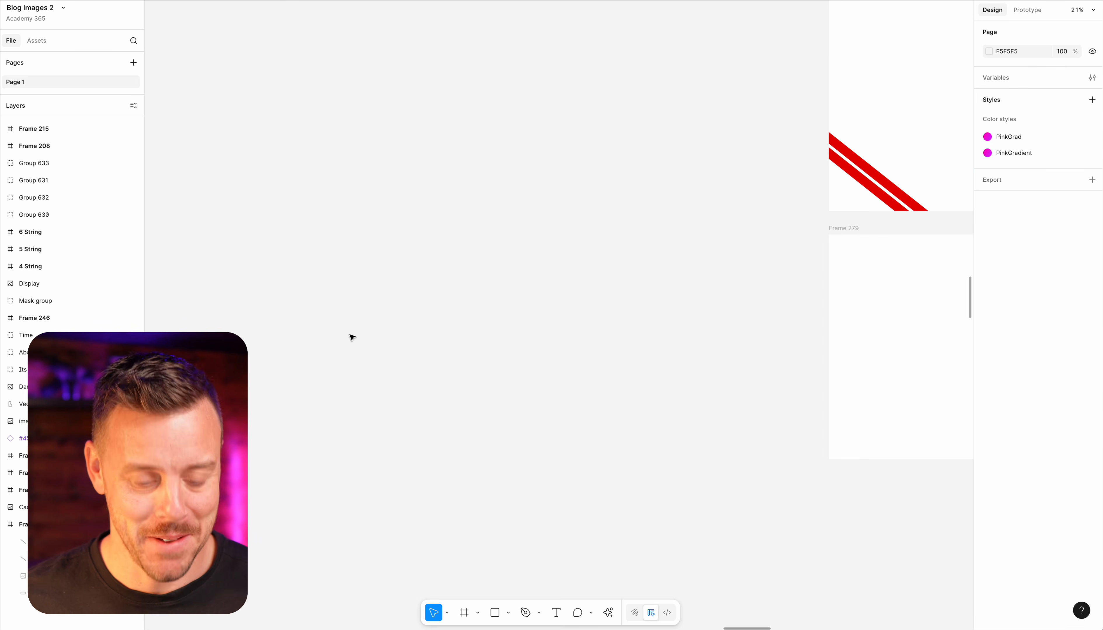
key("super+v")
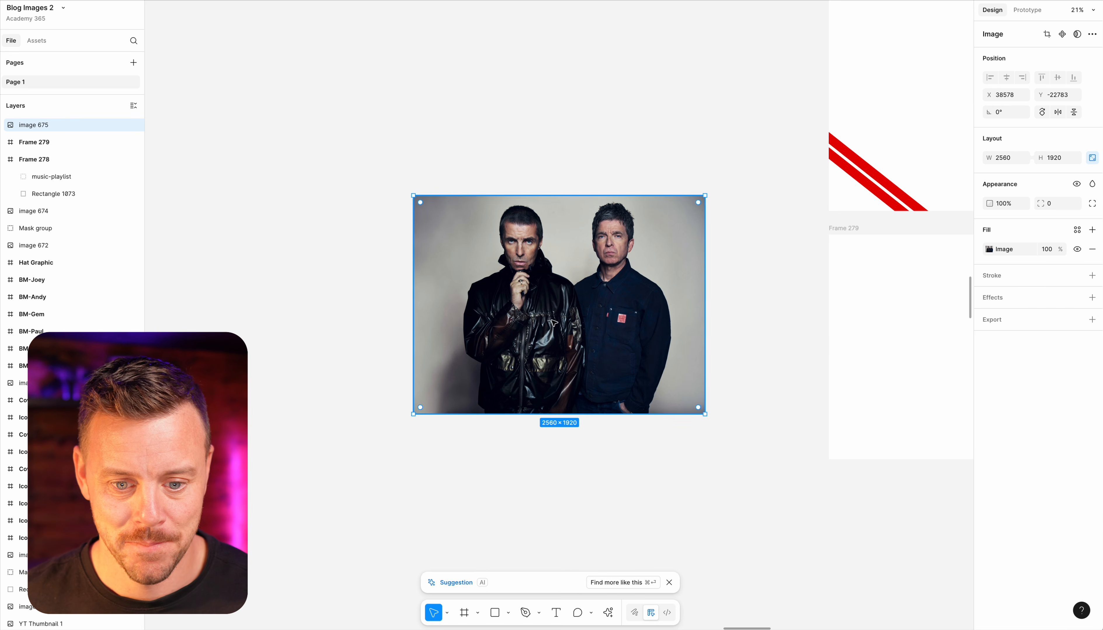
Step: Remove the background from the pasted band photo with the AI action
scroll(517, 293, "up", 5)
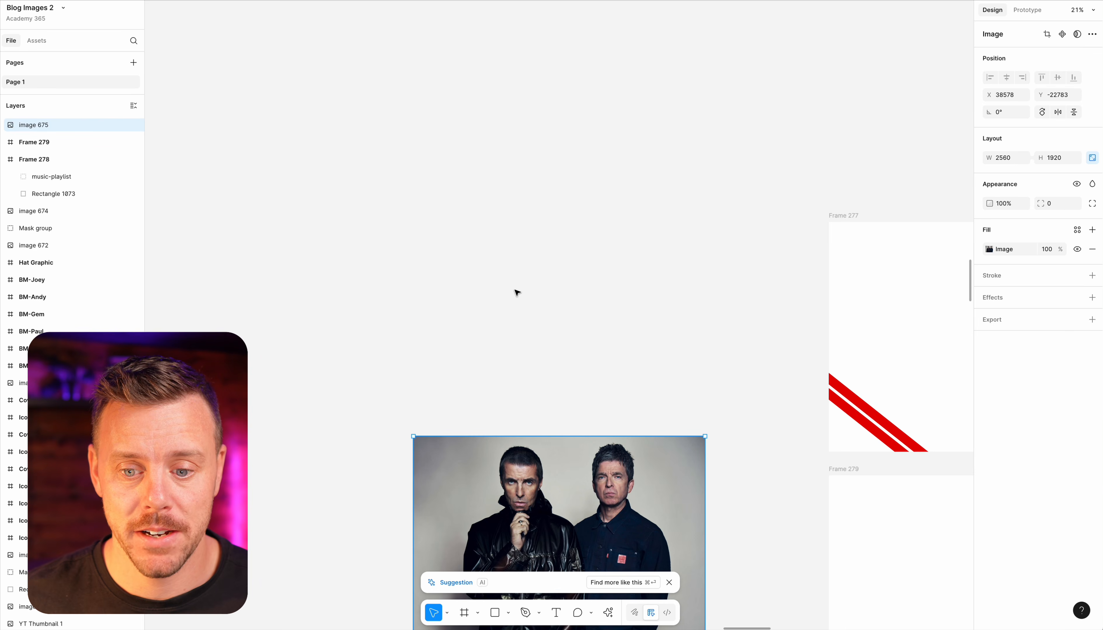
scroll(515, 293, "right", 8)
scroll(722, 318, "left", 10)
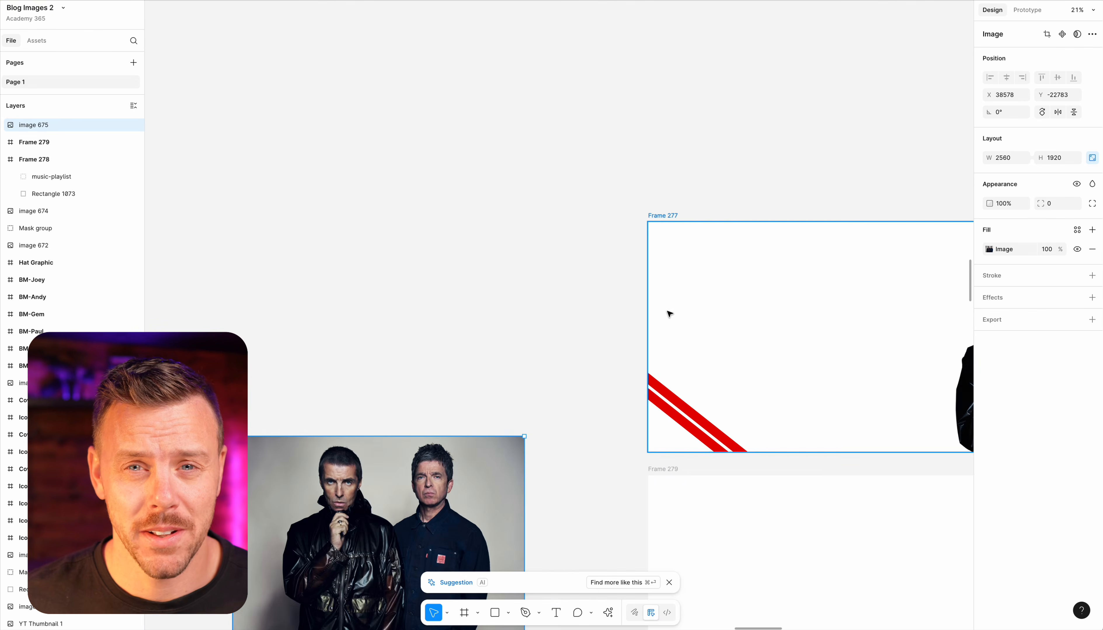
scroll(645, 314, "down", 5)
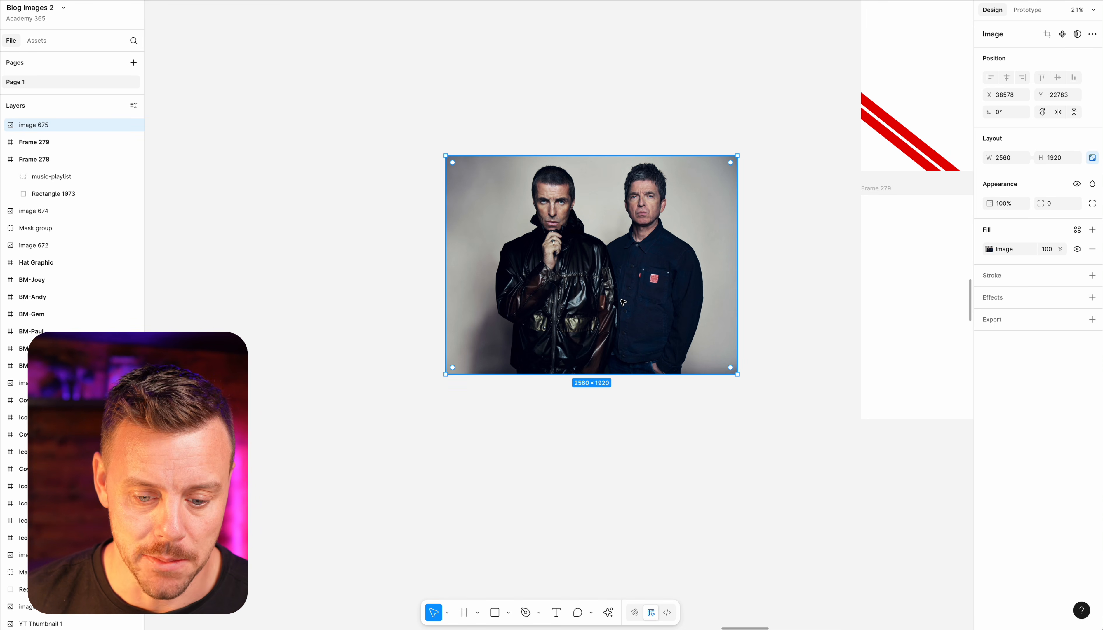
left_click(609, 613)
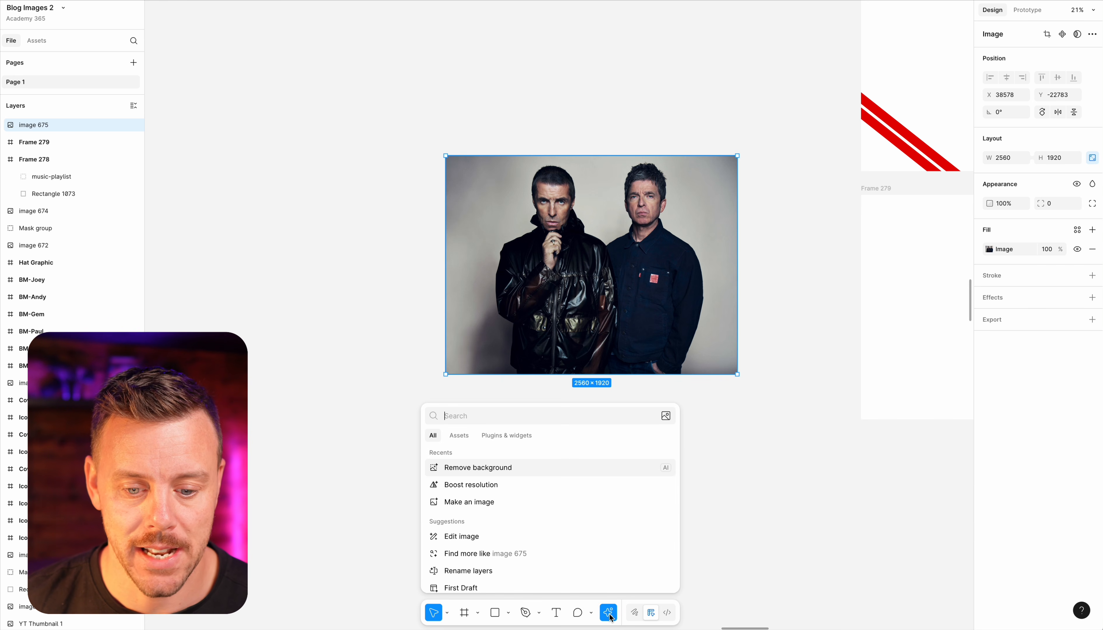
left_click(493, 468)
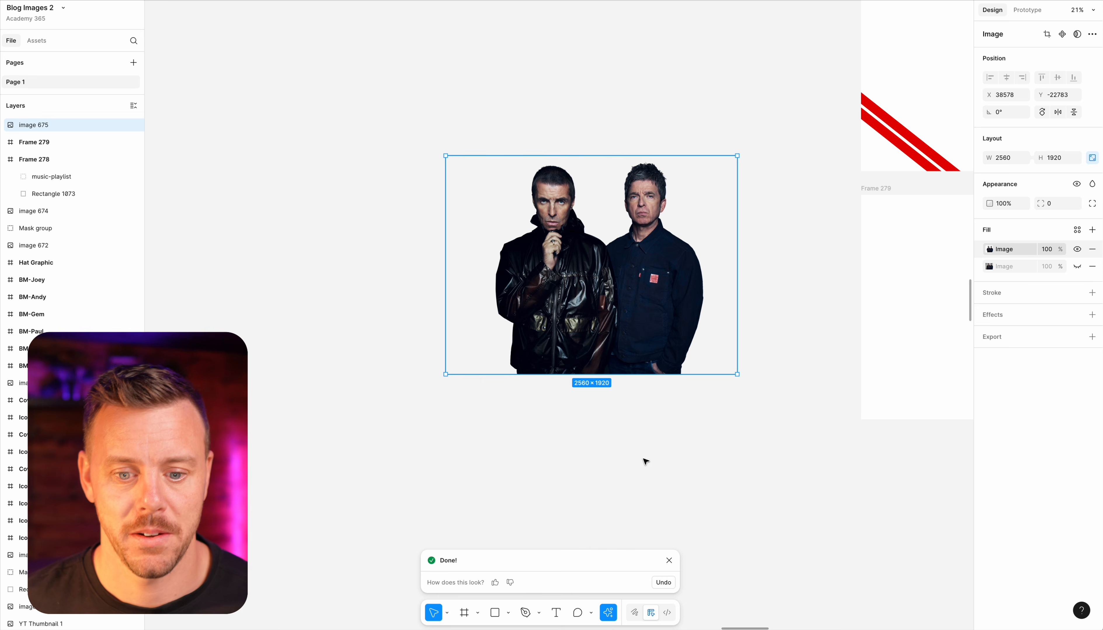
Step: Move the cut-out band photo into the new frame and place it against the frame's lower right corner
scroll(644, 461, "right", 5)
left_click(421, 458)
left_click_drag(301, 294, 781, 332)
scroll(781, 332, "right", 8)
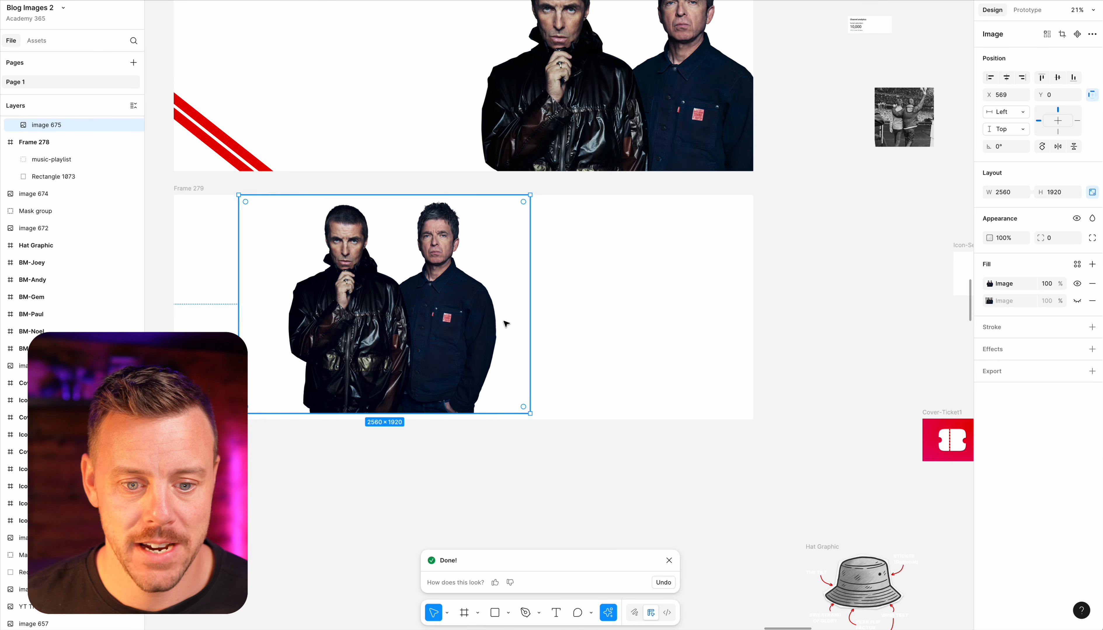
left_click(447, 334)
left_click_drag(450, 335, 663, 346)
left_click(884, 304)
Step: Draw a narrow vertical rectangle about 85 × 2025 beside the frames and fill it with the red E40000 sampled from the existing banner stripes
scroll(845, 334, "left", 5)
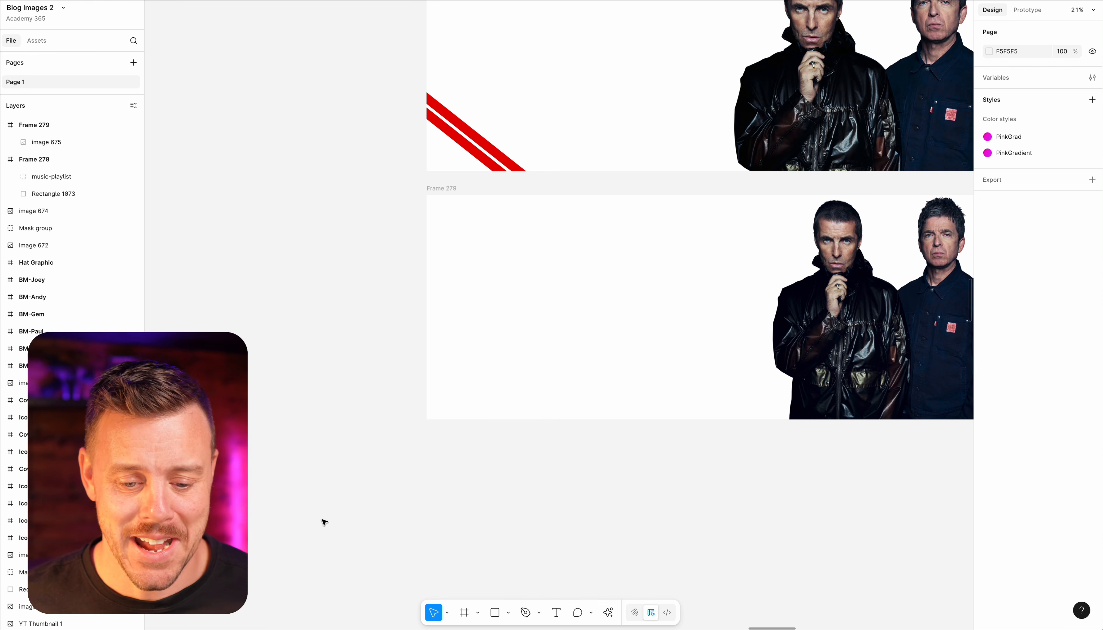
left_click(497, 616)
left_click_drag(254, 162, 262, 393)
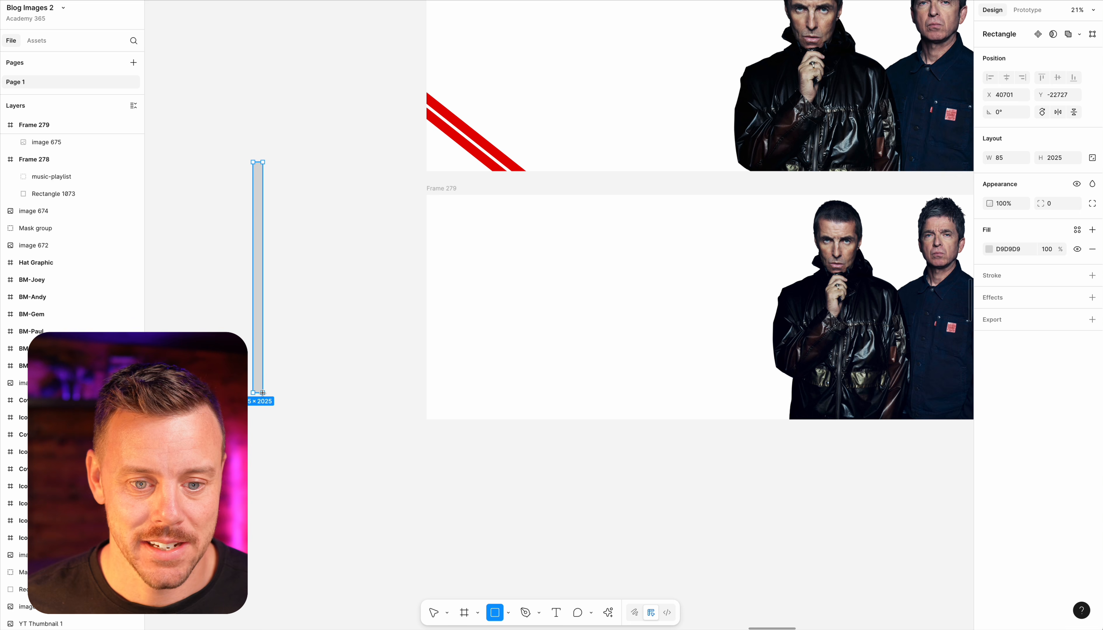
left_click(990, 250)
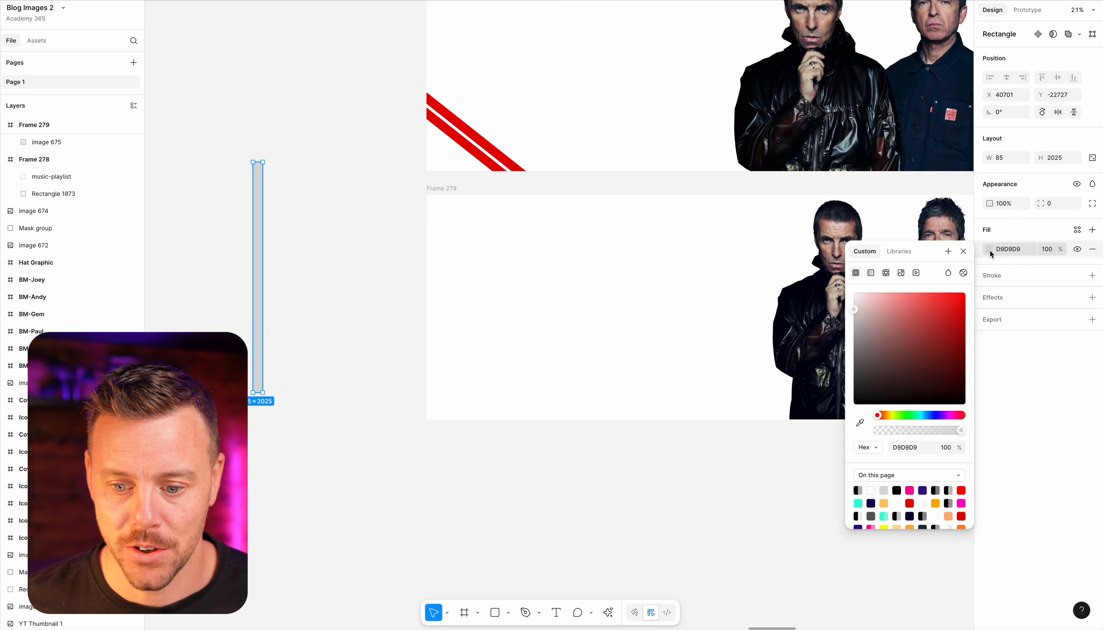
left_click(859, 422)
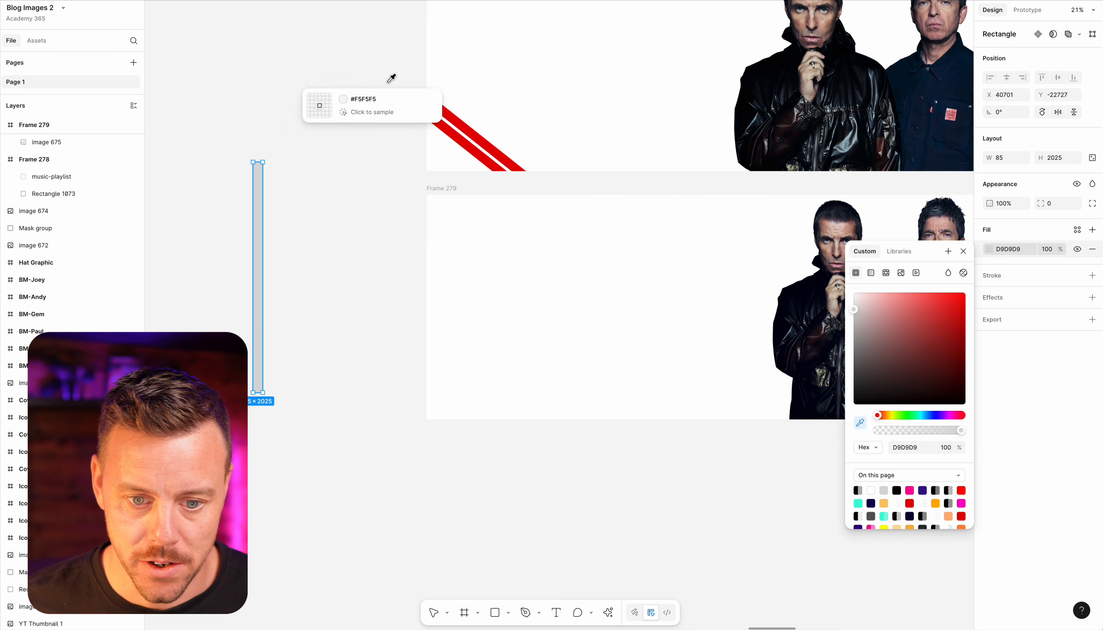
left_click(463, 134)
left_click(330, 249)
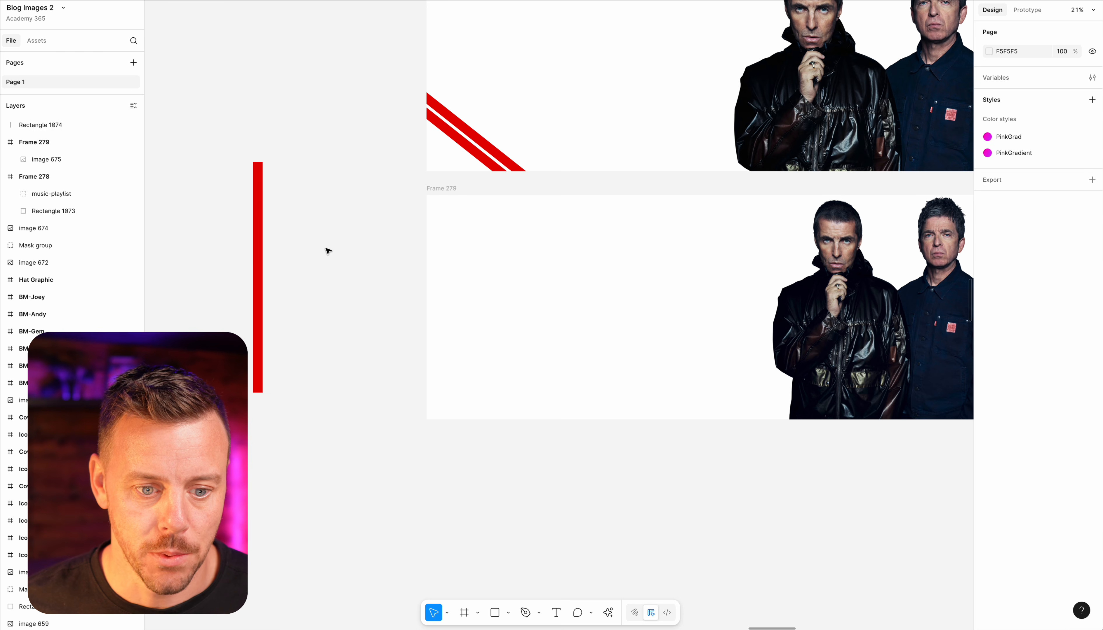
Step: Move the red bar into the new frame, rotate it to about 50.6°, and position it diagonally across the frame's lower left corner
left_click_drag(262, 279, 544, 341)
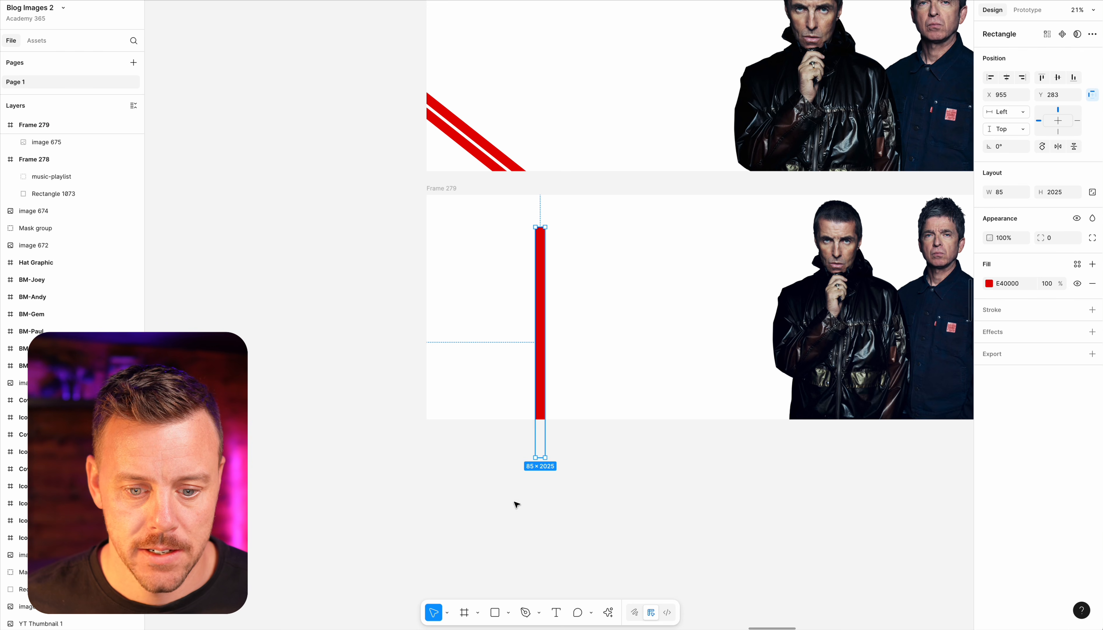
left_click_drag(550, 462, 545, 418)
key("shift+Left")
key("shift+Down")
key("shift+Down")
key("shift+Down")
key("shift+Down")
key("shift+Down")
key("shift+Down")
key("shift+Down")
key("shift+Down")
key("shift+Down")
key("shift+Down")
key("shift+Down")
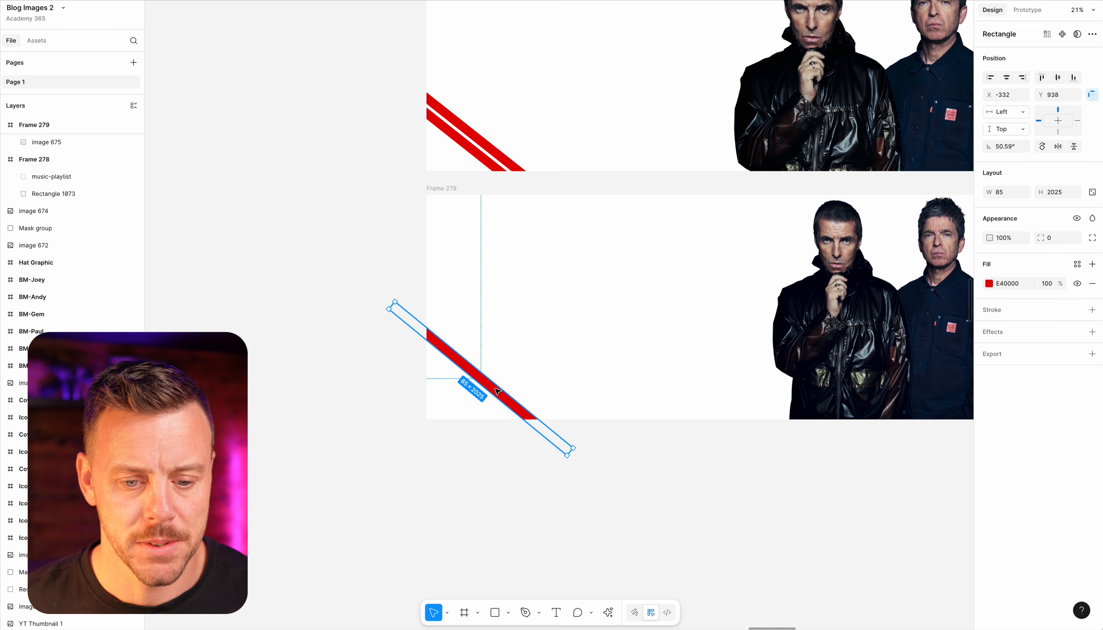
Step: Duplicate the diagonal red bar, place the copy parallel just below it with a thin gap, and select the new banner frame
key("ctrl+d")
left_click_drag(496, 393, 481, 399)
left_click(460, 482)
scroll(489, 520, "right", 6)
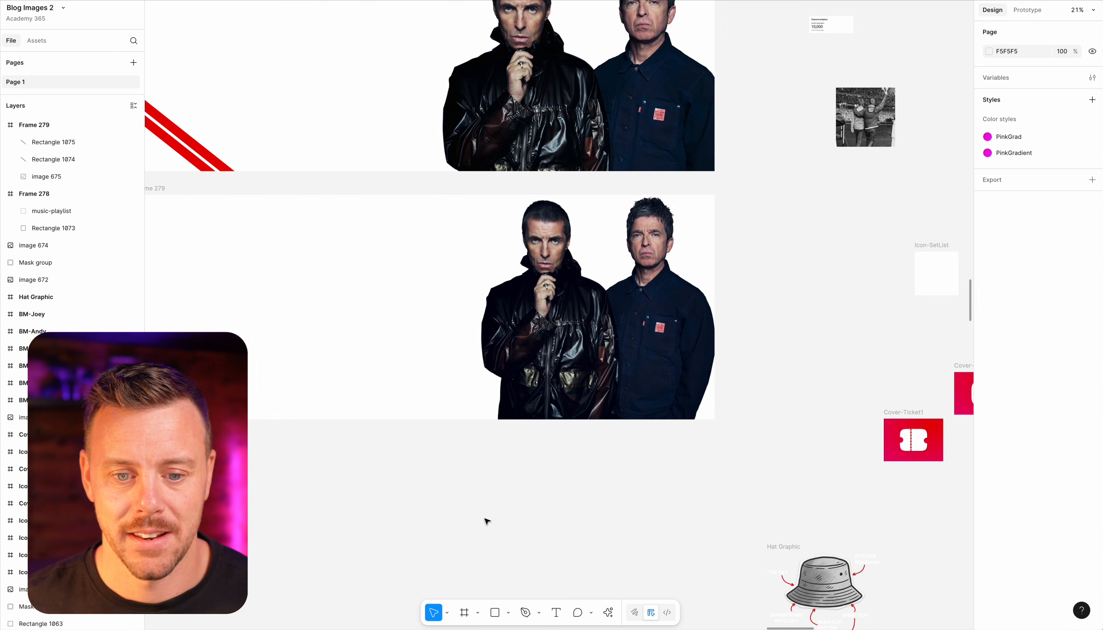
scroll(490, 519, "left", 6)
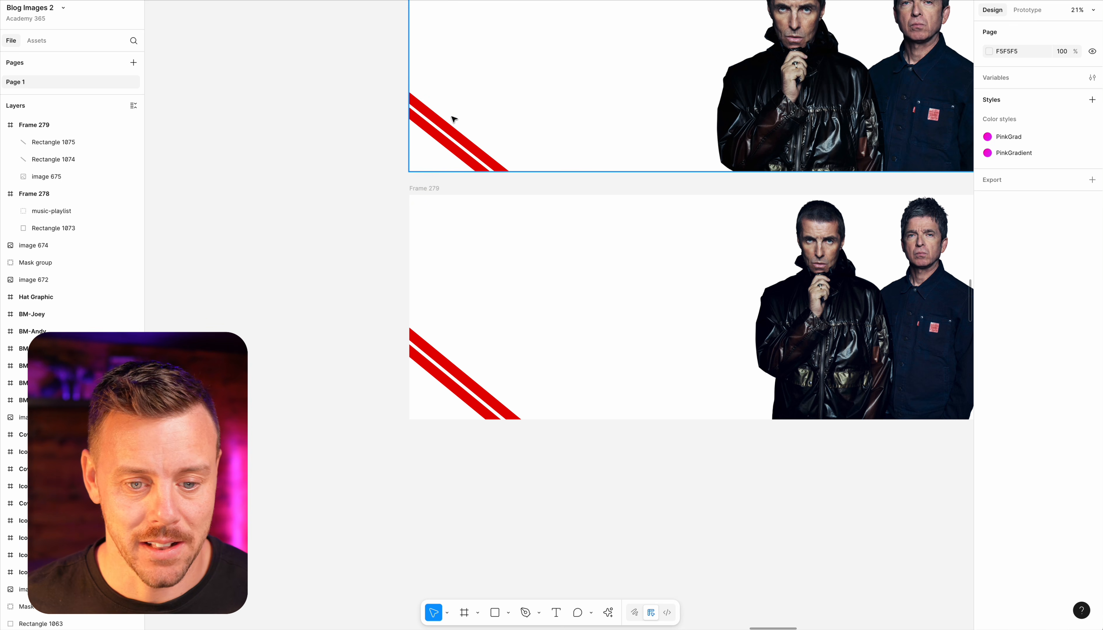
left_click(425, 189)
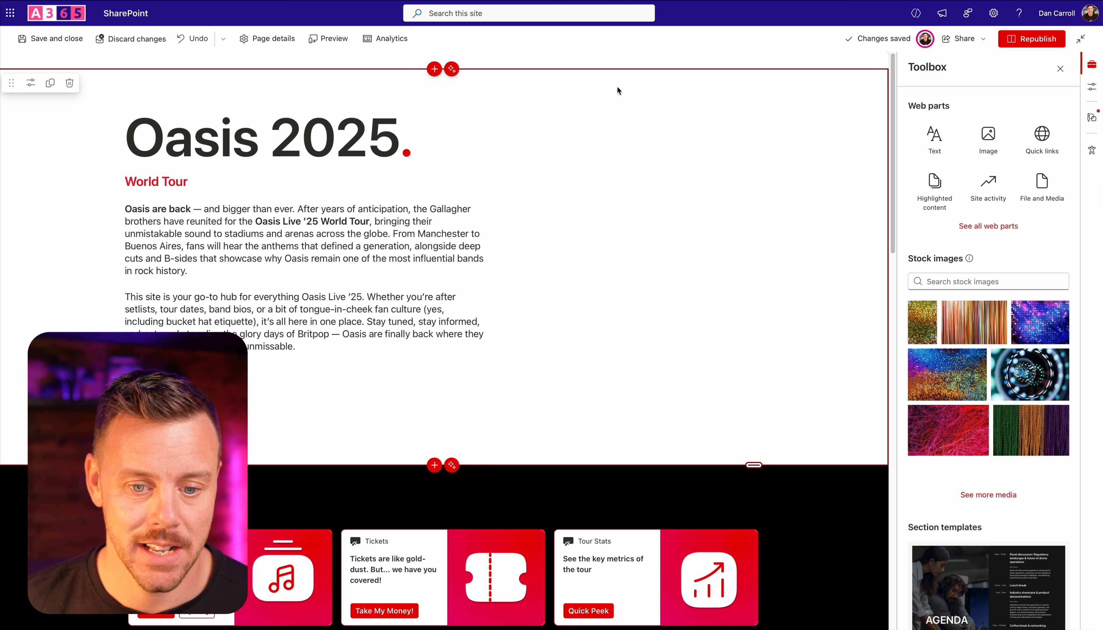
Step: Upload Cover-Image2.png as the background of the Oasis 2025 section and set its overlay opacity to 0
left_click(1092, 87)
left_click(958, 97)
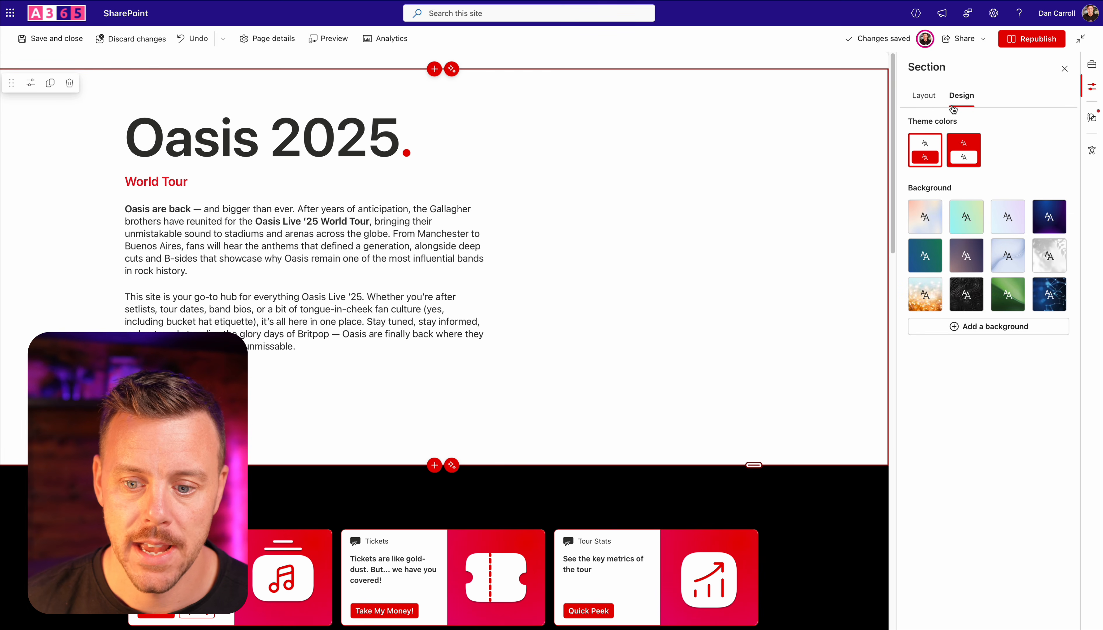
left_click(978, 326)
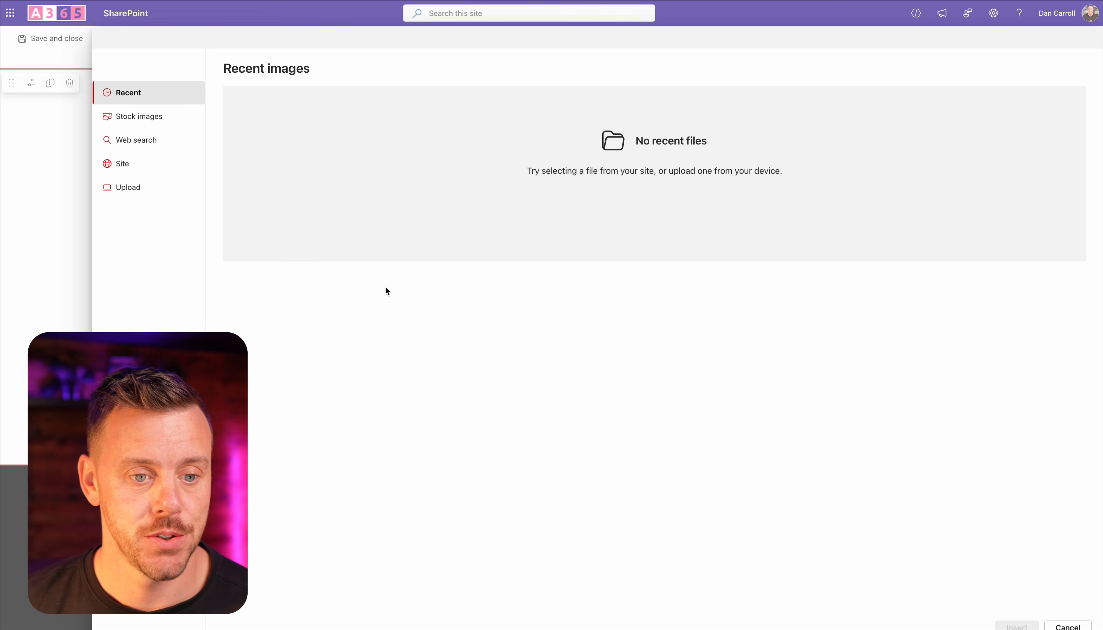
left_click(131, 195)
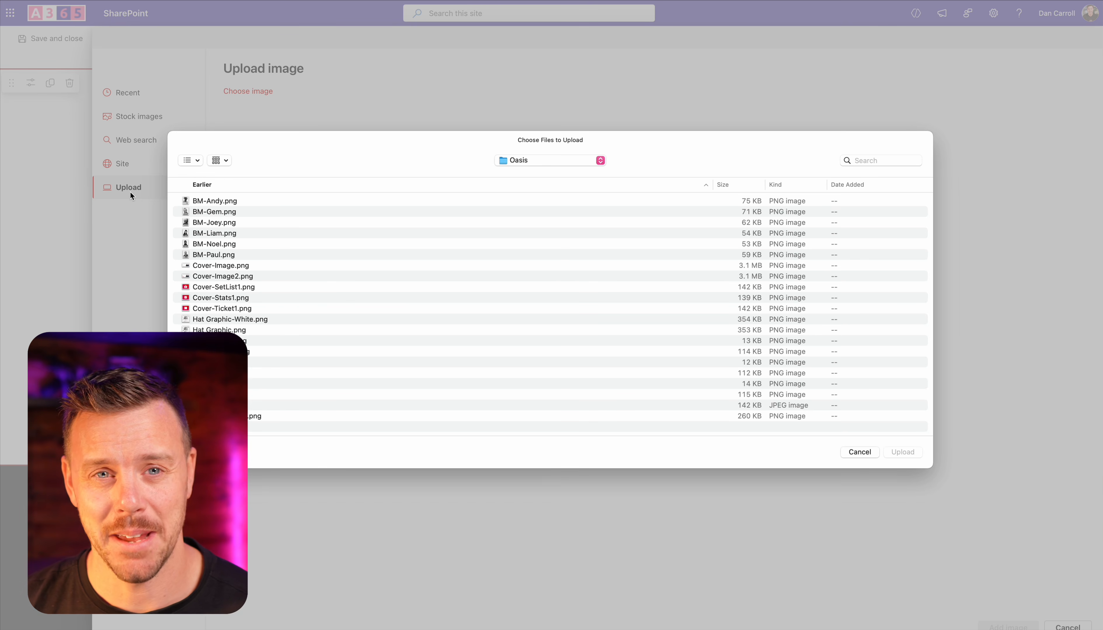
left_click(214, 278)
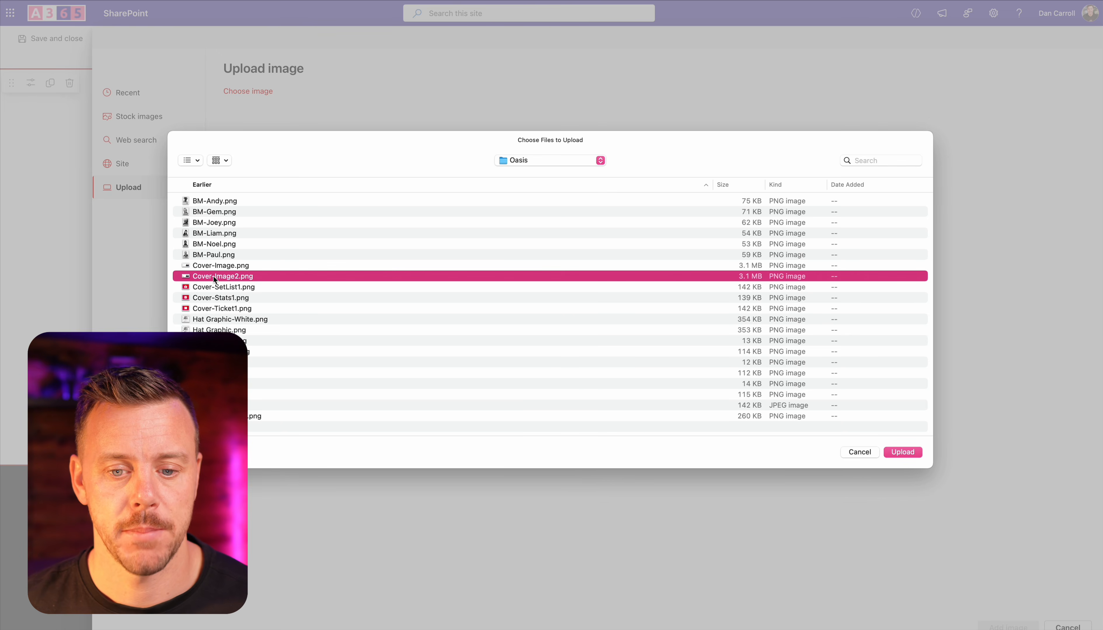
key("space")
key("space")
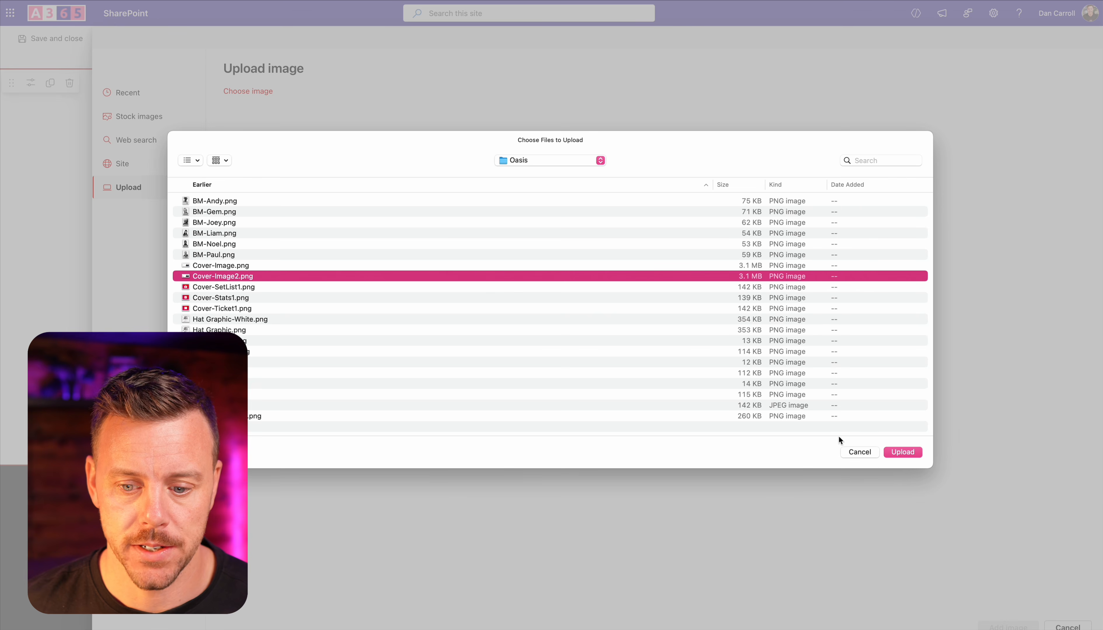
left_click(897, 452)
left_click(1023, 627)
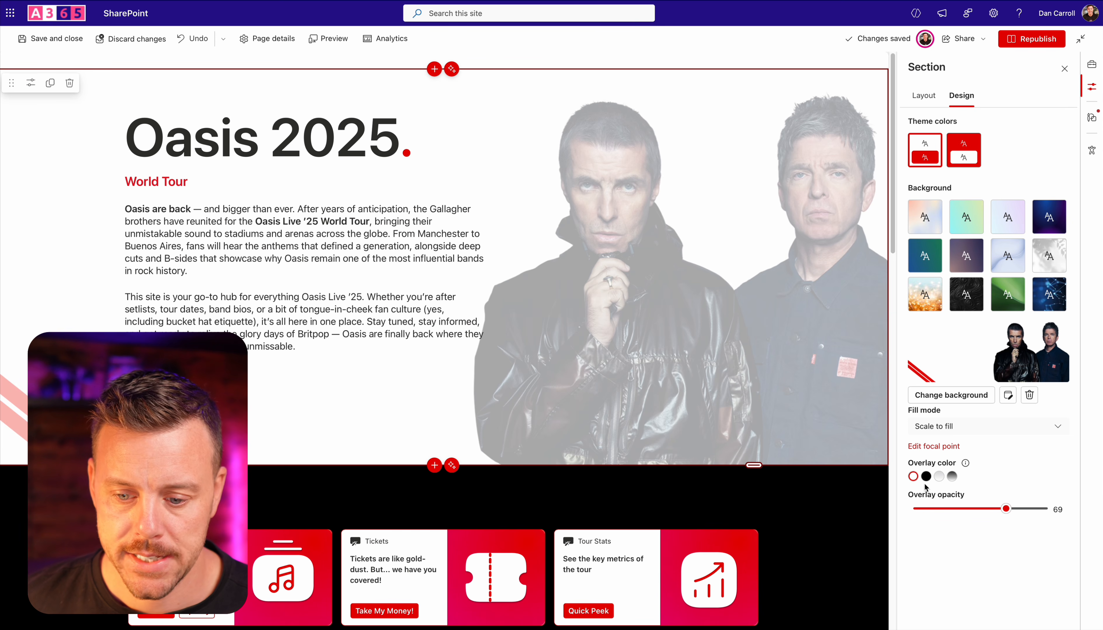
left_click_drag(1007, 509, 906, 509)
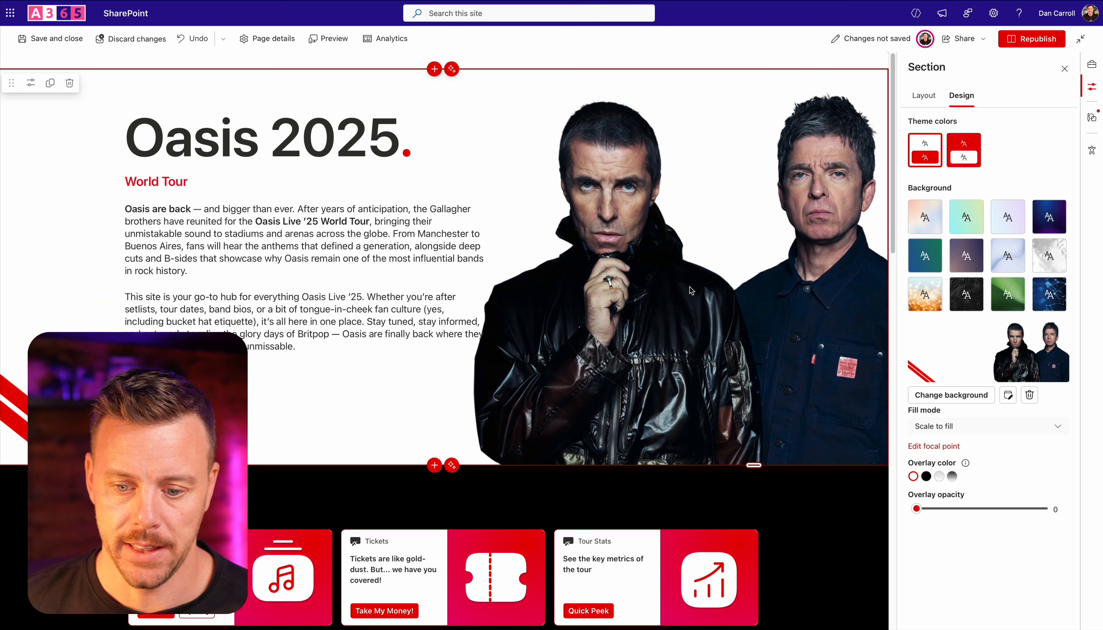
Step: Narrow the intro paragraph's text box slightly from its right edge so the text clears the band photo
left_click(361, 257)
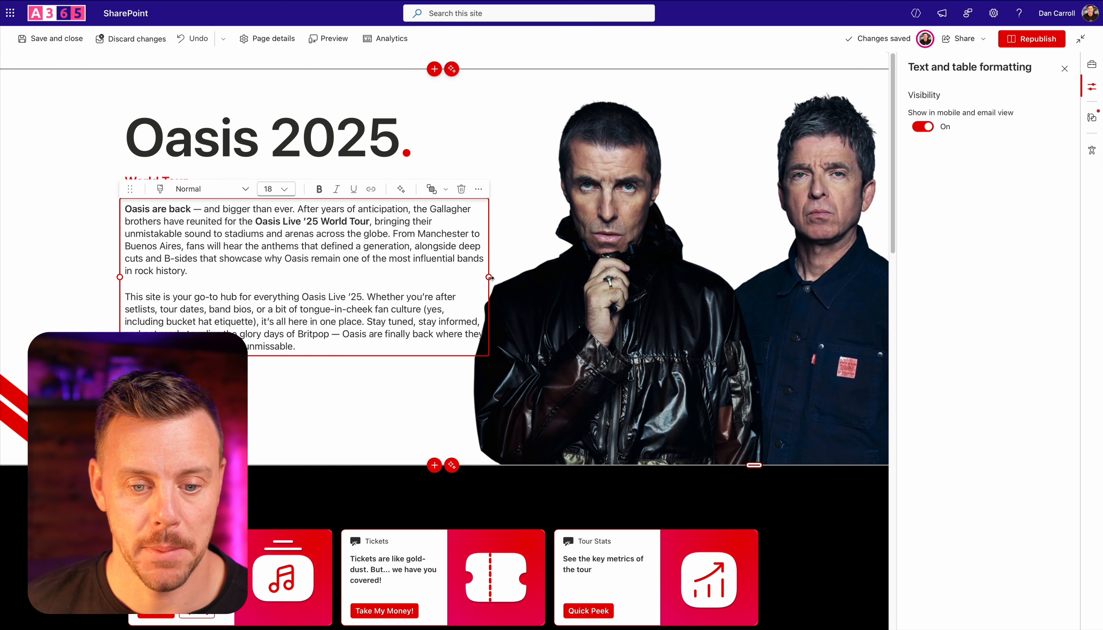
left_click_drag(488, 278, 475, 278)
left_click(737, 134)
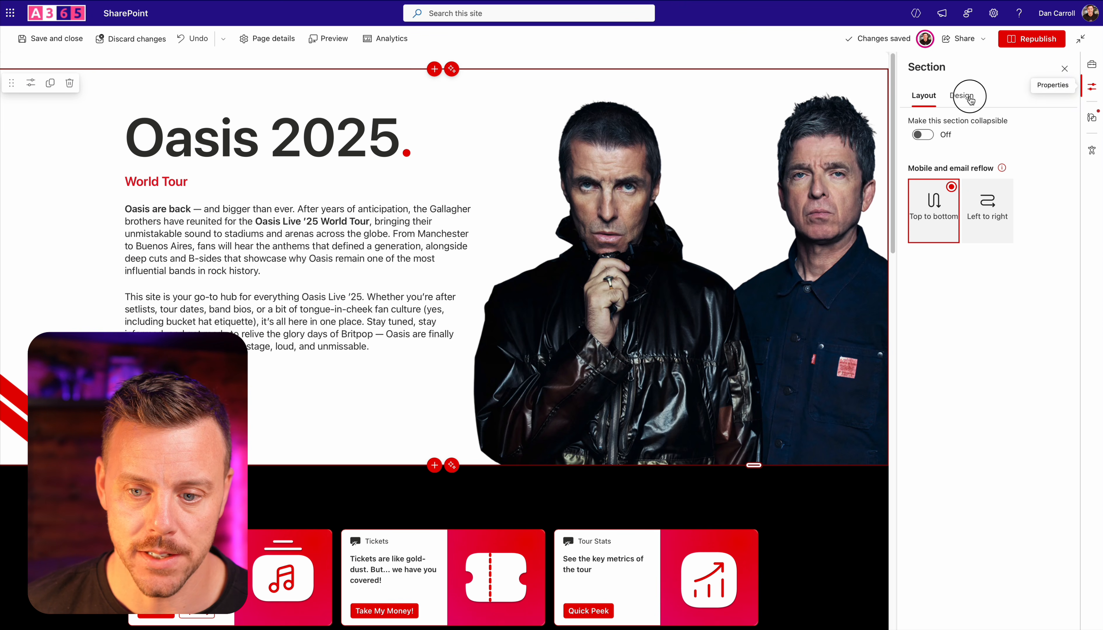
left_click(961, 95)
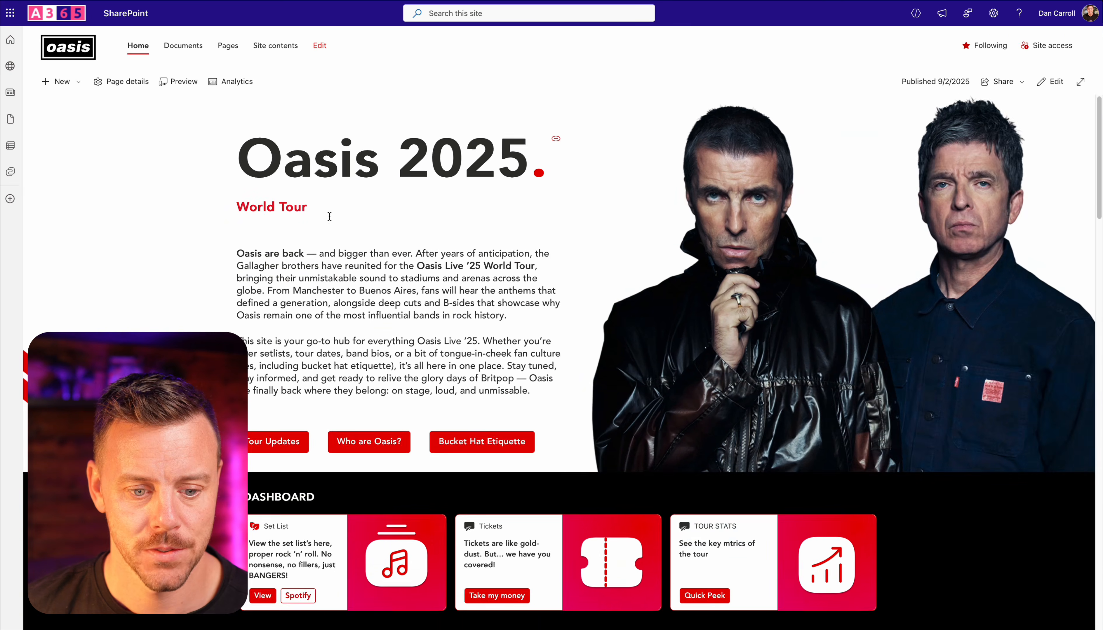
Step: Add a two-column section directly below the Dashboard section of the home page
scroll(330, 217, "down", 5)
scroll(329, 217, "down", 3)
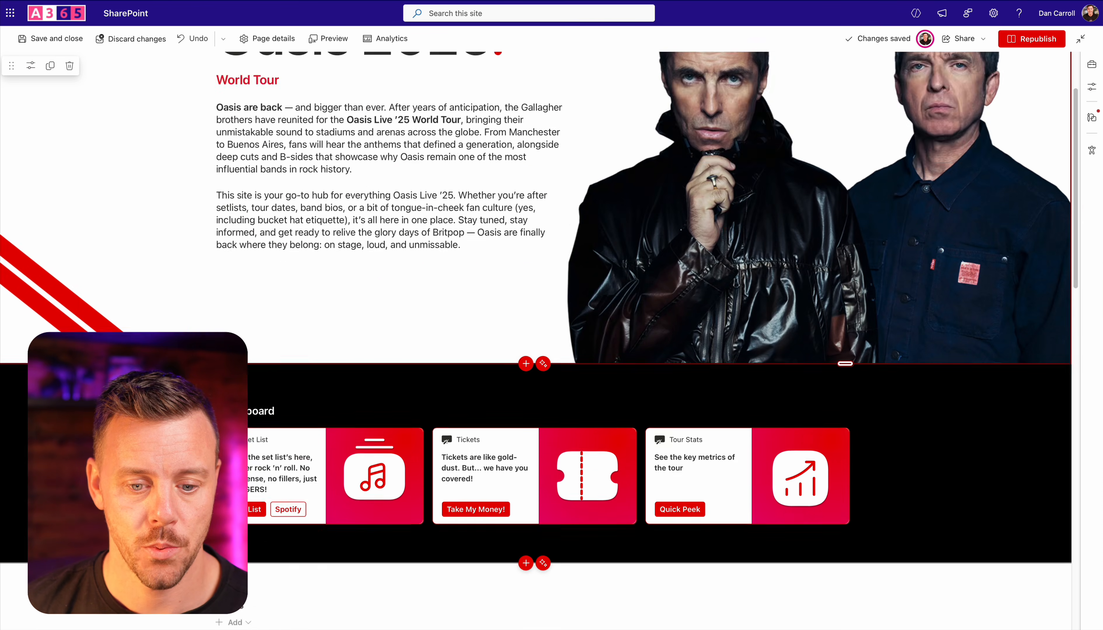
scroll(506, 265, "down", 5)
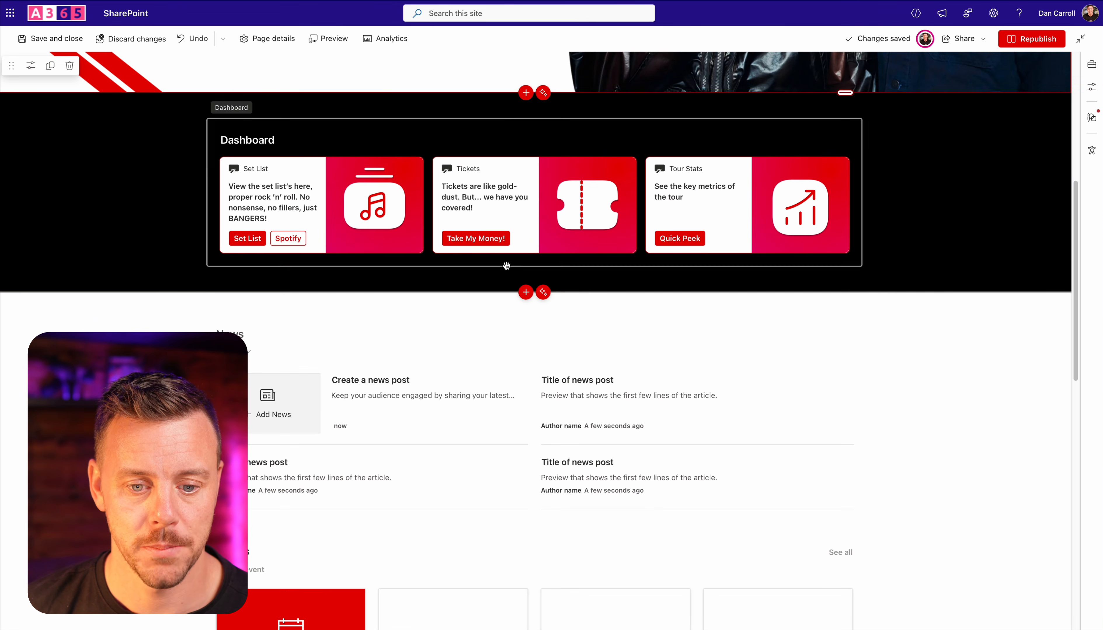
left_click(526, 291)
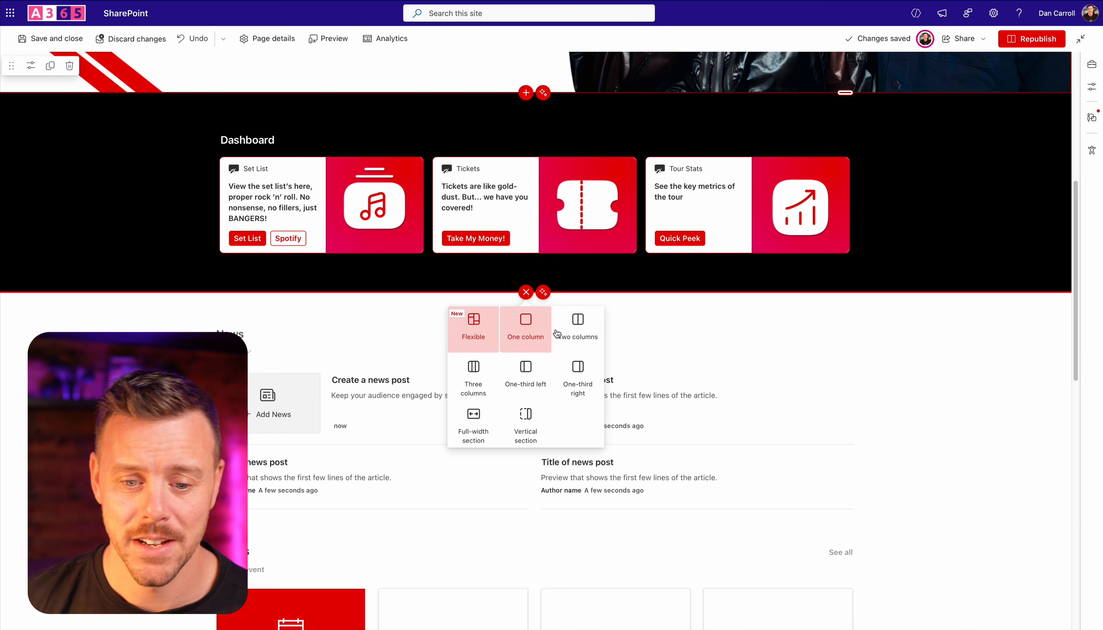
left_click(578, 324)
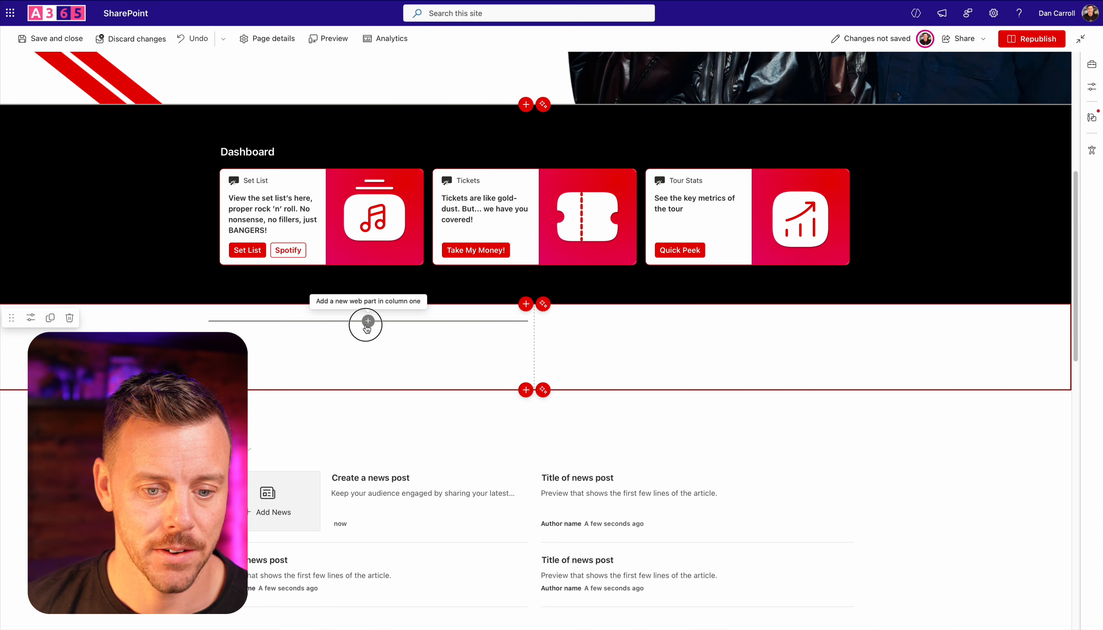
Step: Insert an image web part in the new section's first column and upload the animated concert GIF from the Oasis folder
left_click(366, 321)
left_click(324, 416)
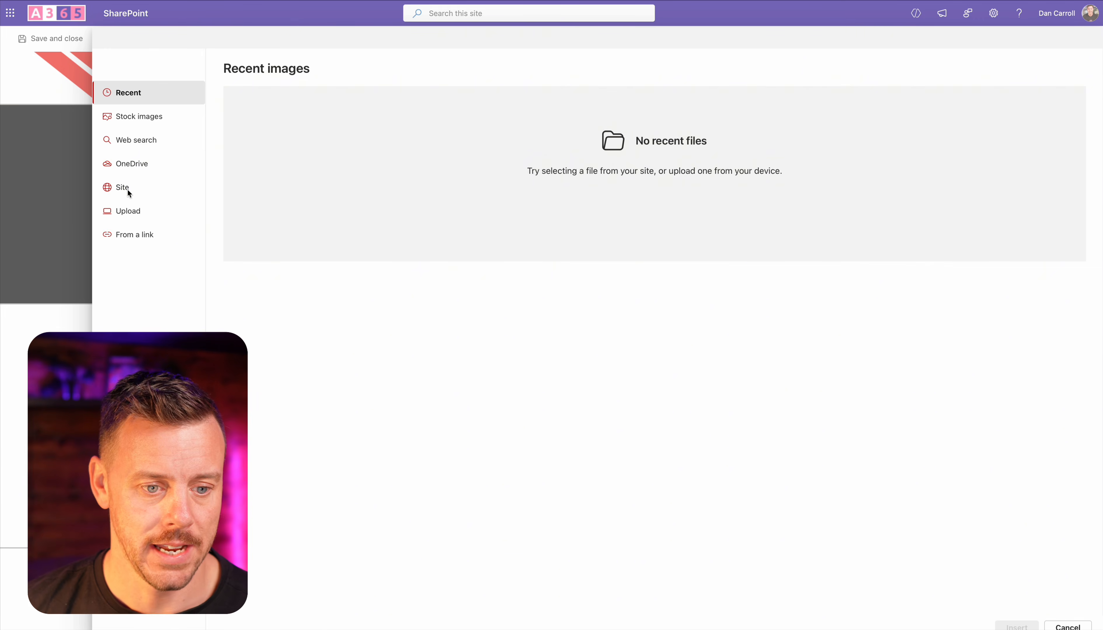
left_click(128, 215)
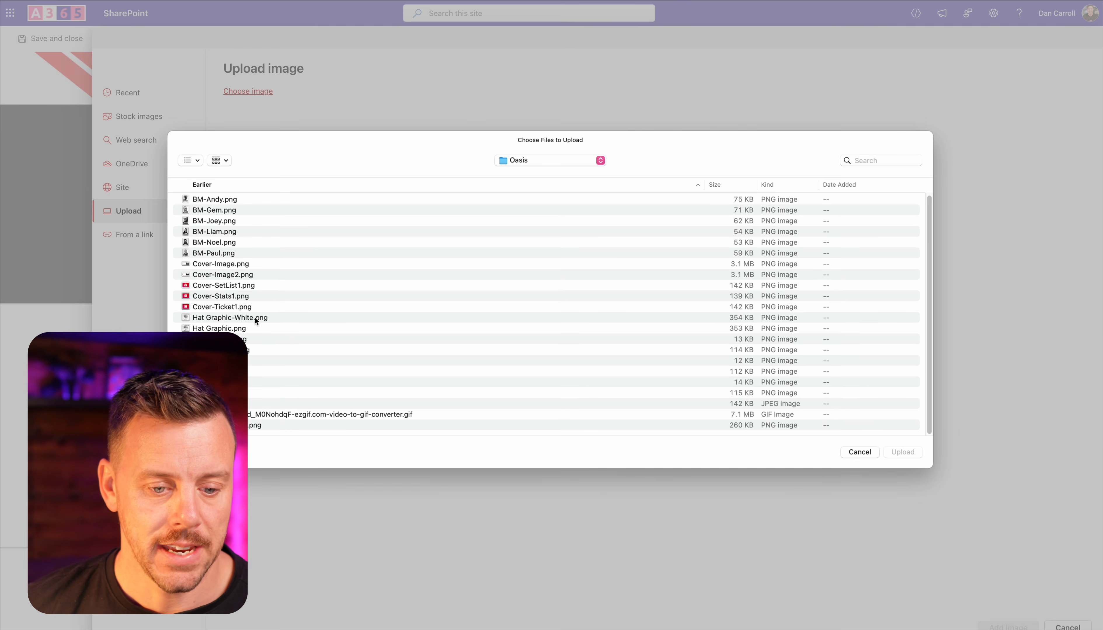
left_click(228, 414)
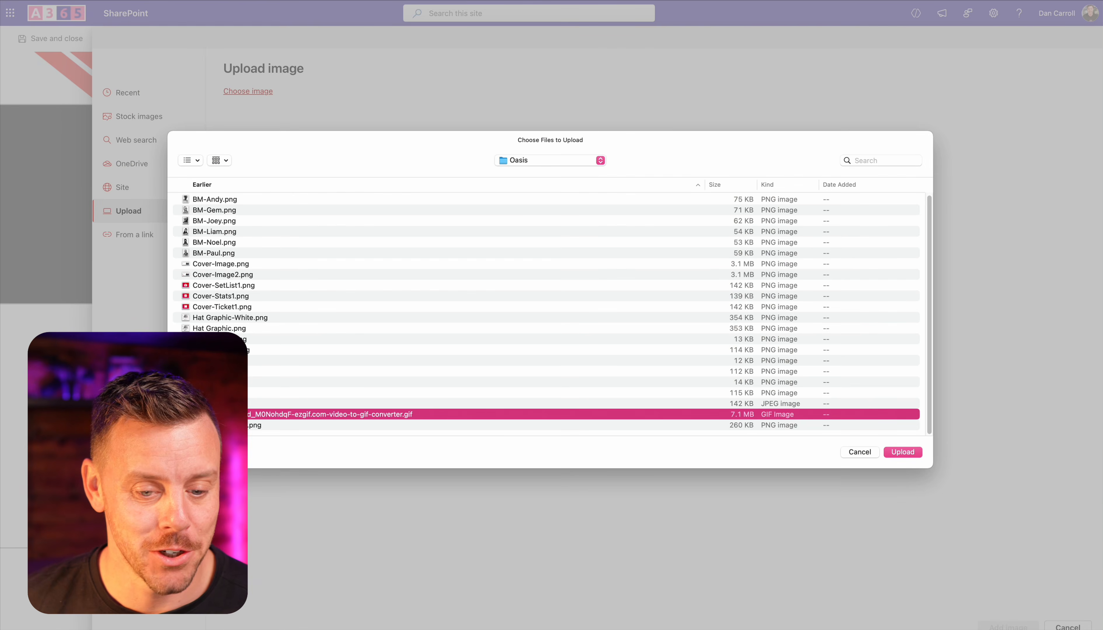
left_click(894, 455)
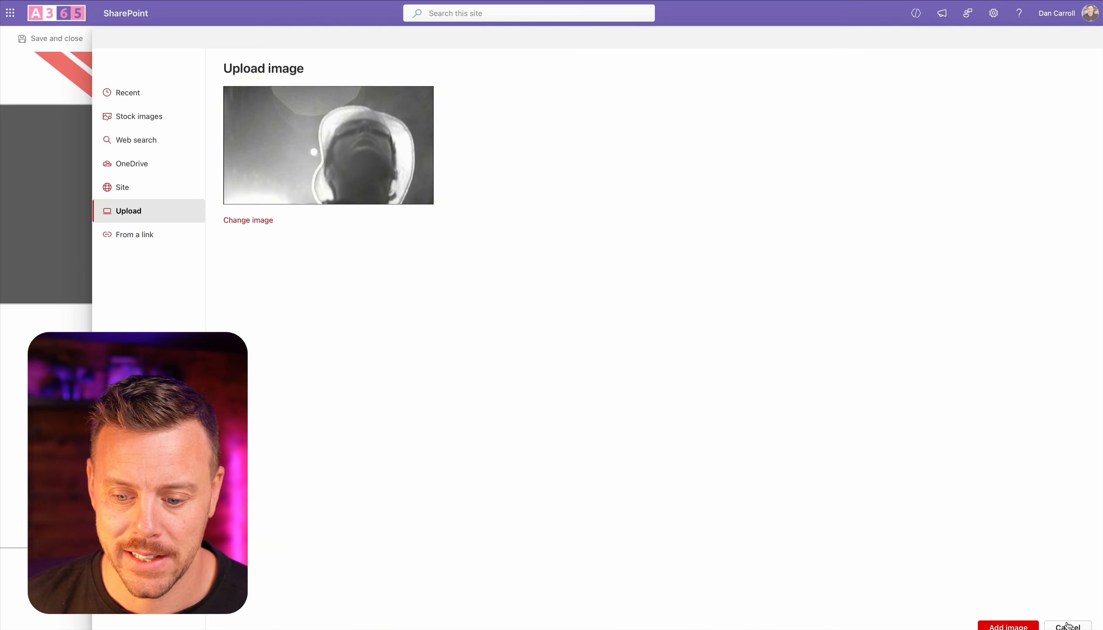
left_click(1026, 628)
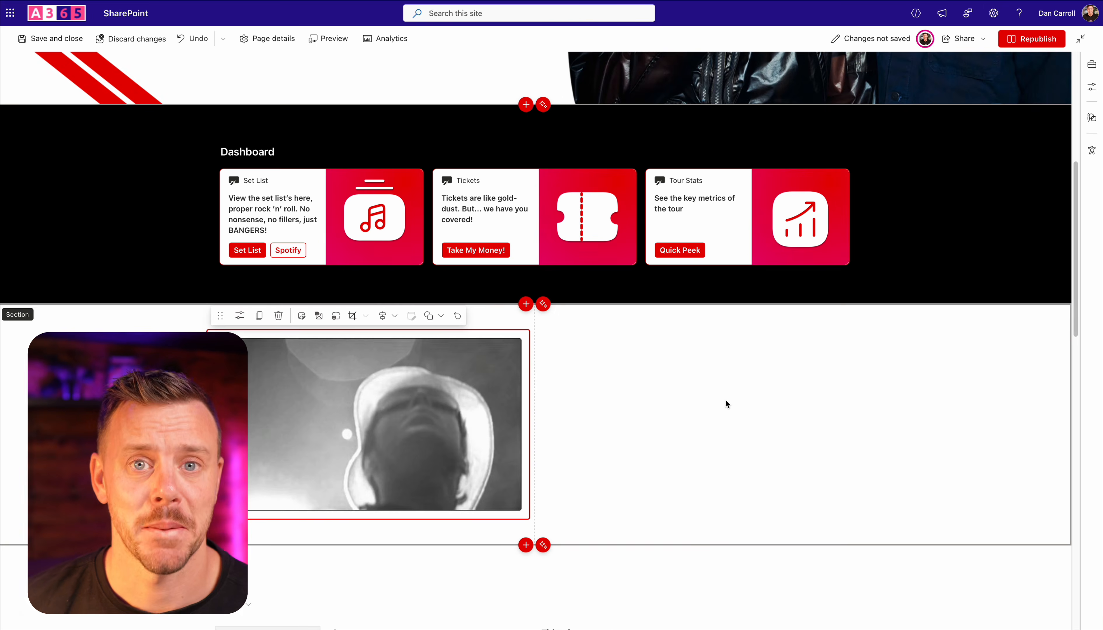
Step: Add a text web part in column two with the article headed "Latest News: Record-Breaking Events for 2025"
left_click(725, 402)
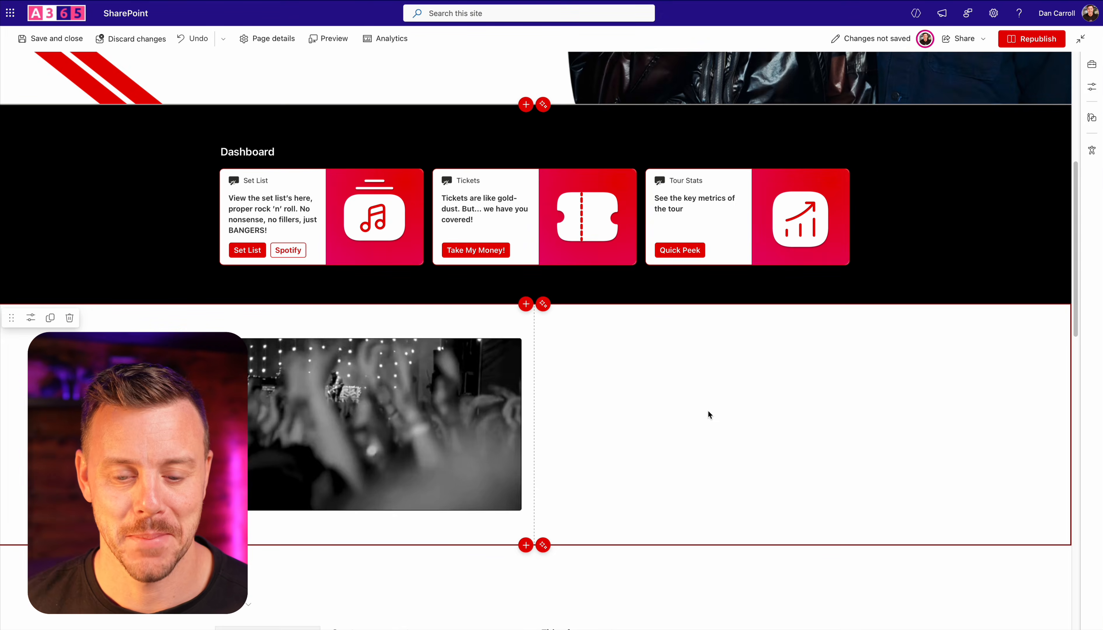
left_click(699, 321)
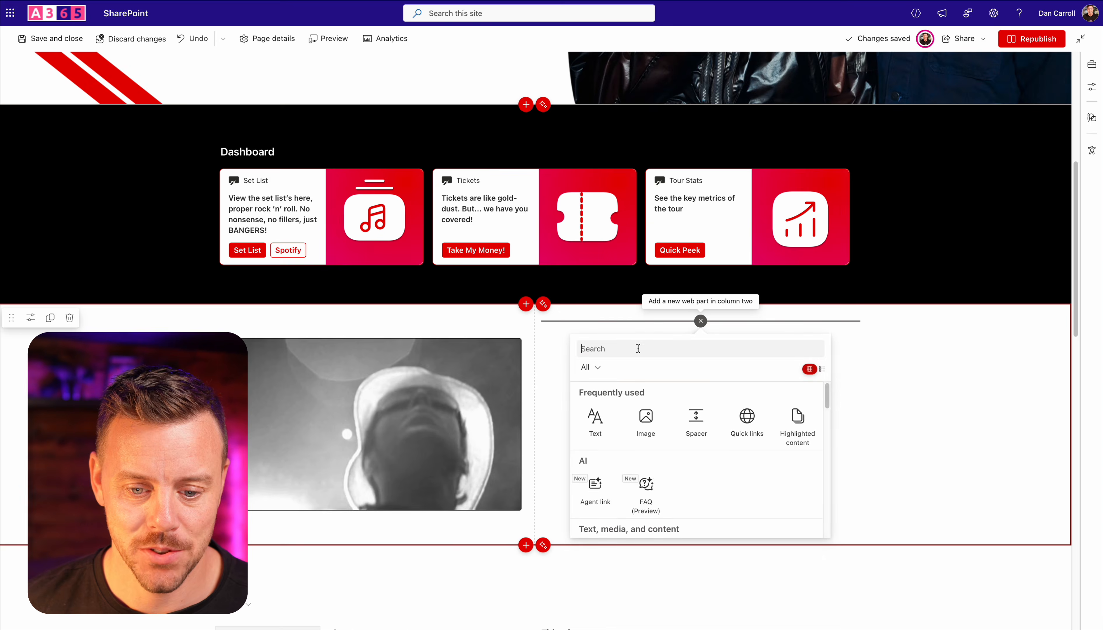
left_click(595, 418)
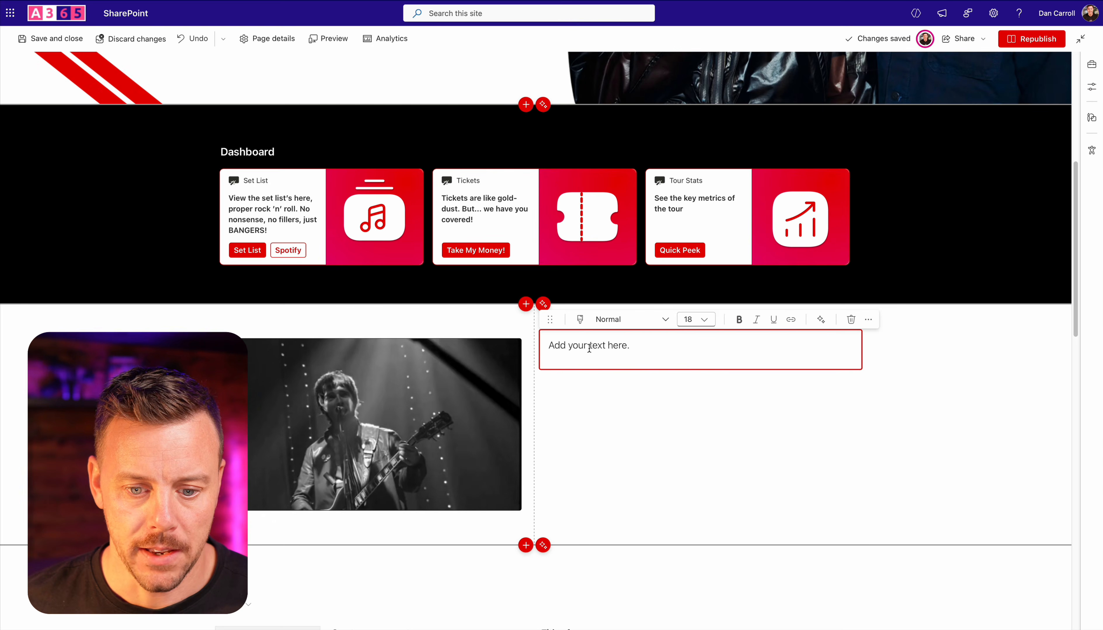
type("Latest News: Record-Breaking Events for 2025 After a 16-year hiatus, Oasis have officially reunited to launch the Live ’25 World Tour. The band will play 41 shows across five continents, with dates already selling out in record time. Fans can expect a career-spanning setlist featuring classics like Wonderwall, Don’t Look Back in Anger, and Champagne Supernova, alongside fan-favourite B-sides. Demand has been unprecedented, with more than 14 million ticket requests recorded during the initial presale.")
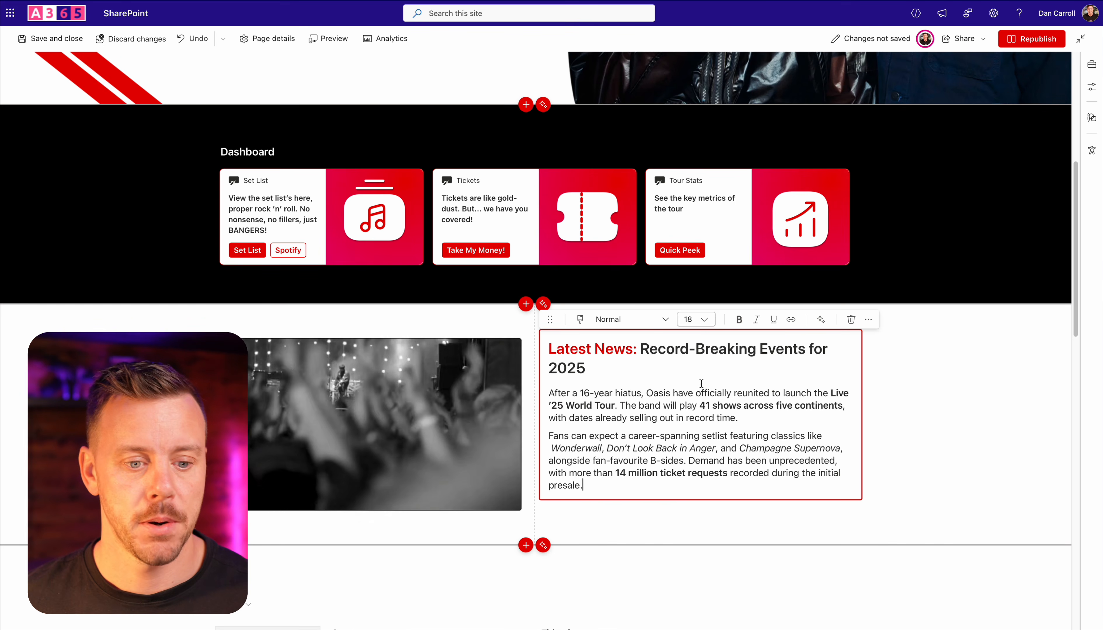
Step: Upload Stage-BG.jpeg as the Latest News section's background and set its overlay opacity to 70
left_click(145, 385)
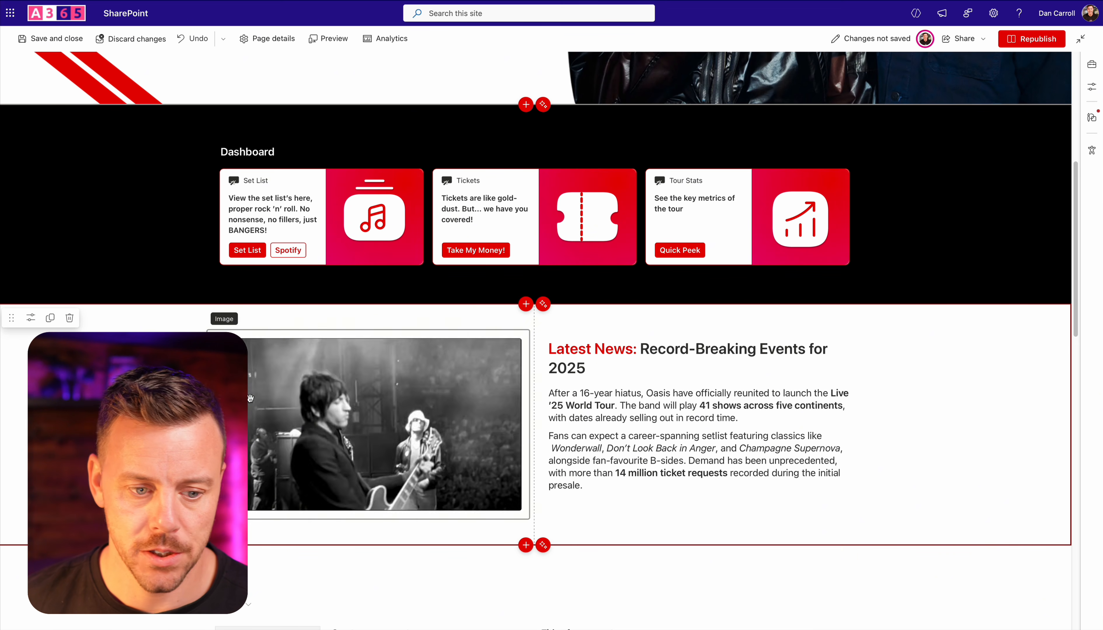
left_click(31, 318)
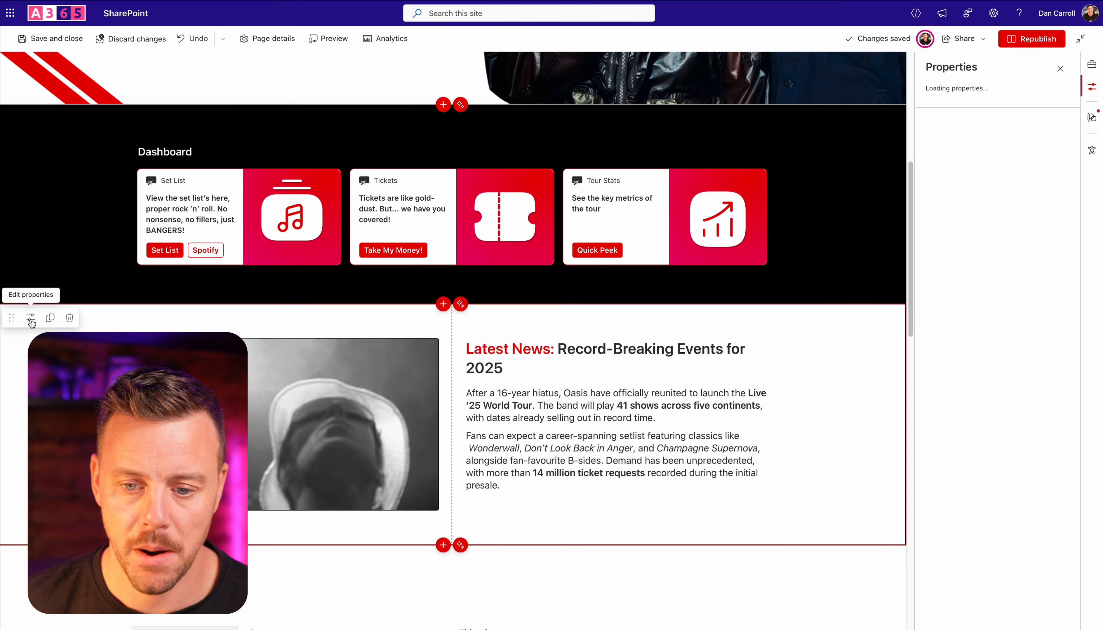
left_click(968, 95)
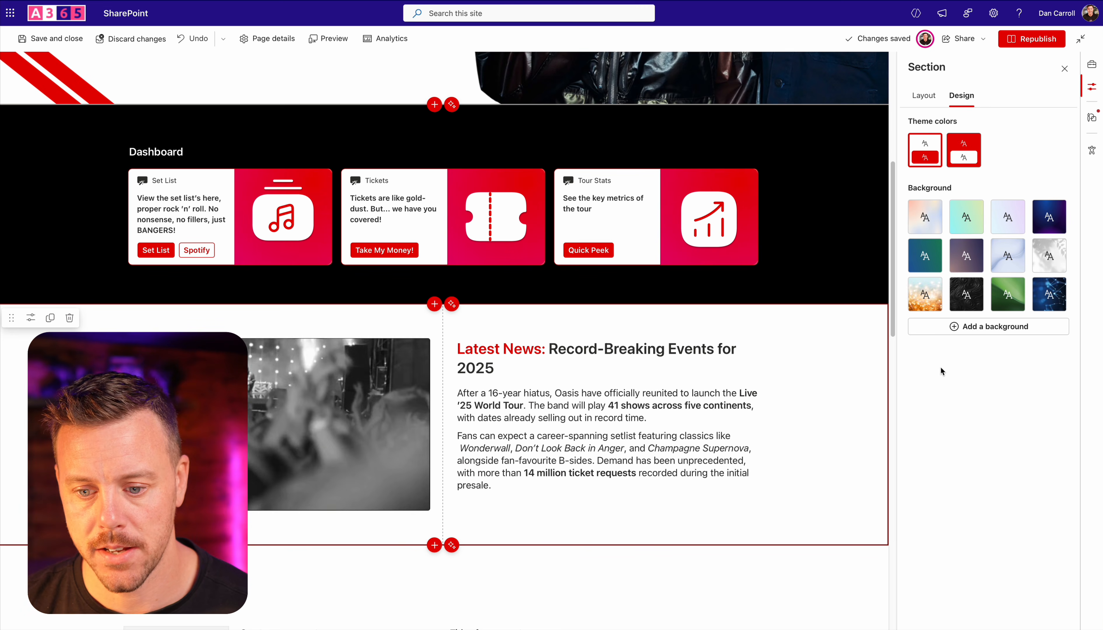
left_click(951, 329)
left_click(126, 187)
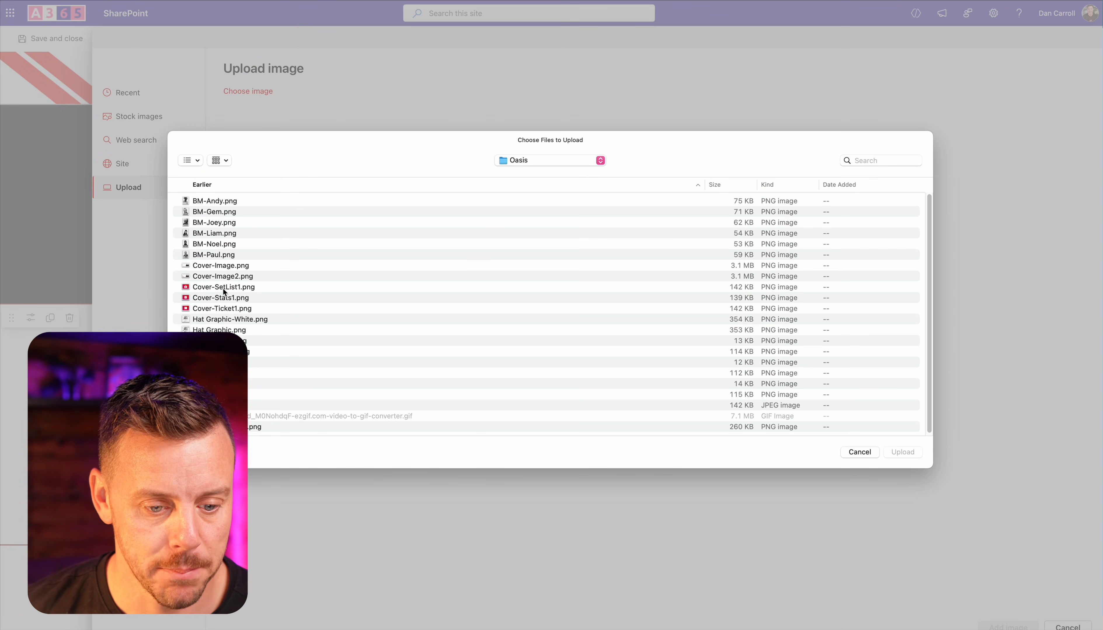
left_click(215, 406)
key("space")
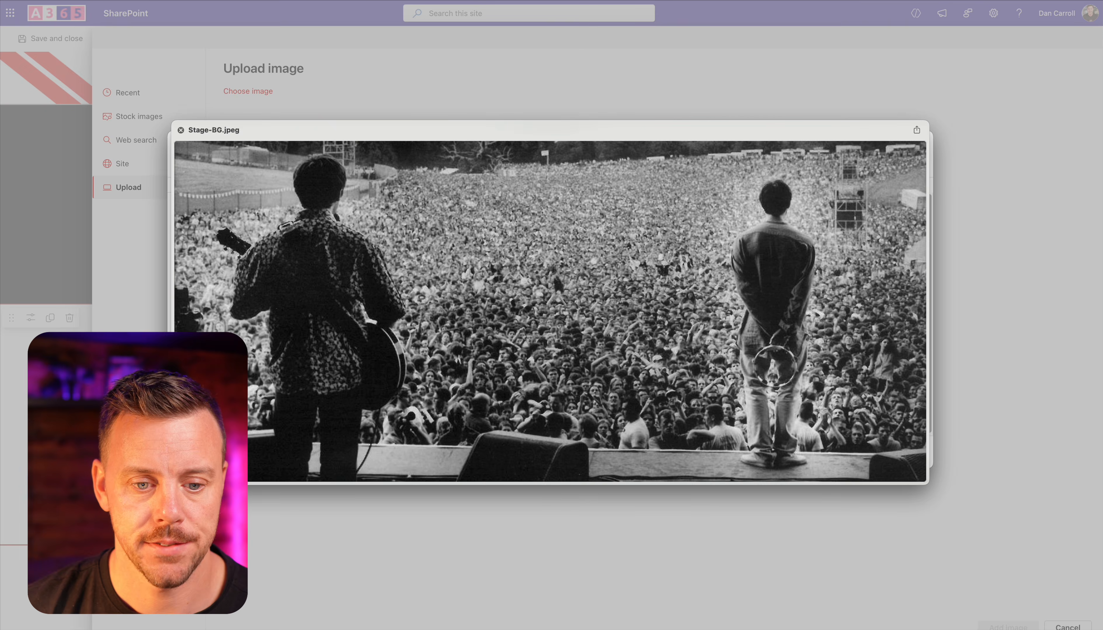
key("space")
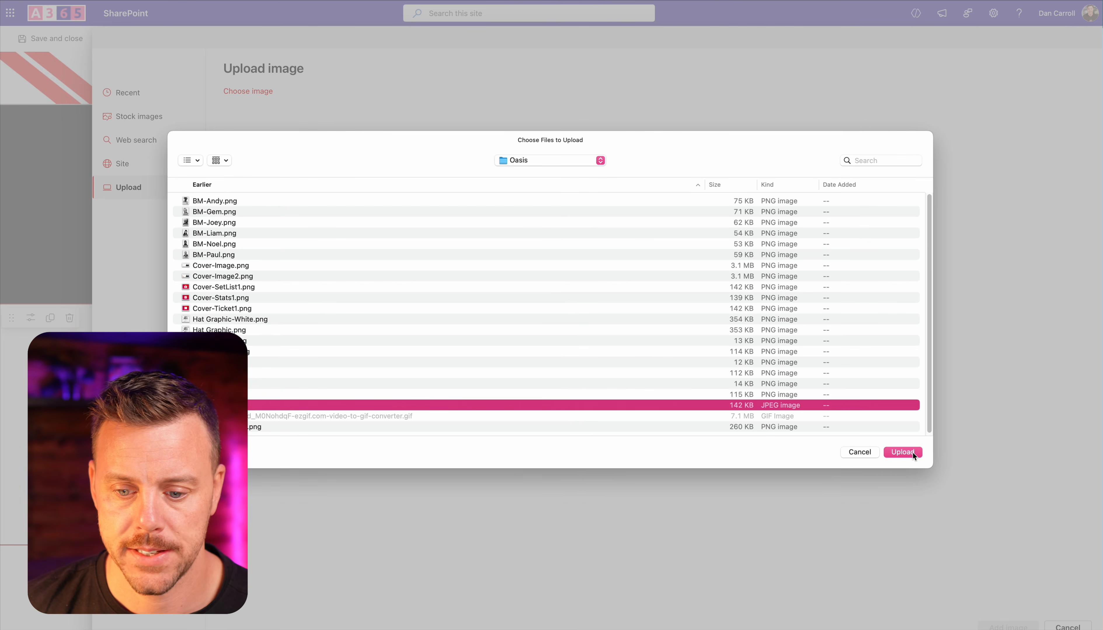
left_click(902, 452)
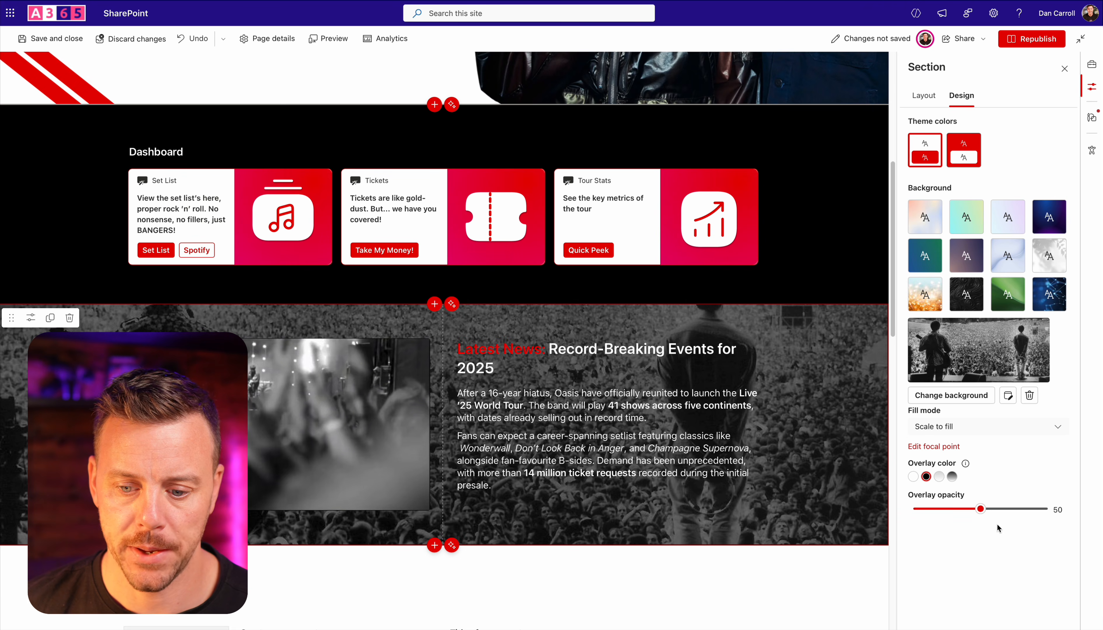
left_click_drag(991, 513, 1009, 509)
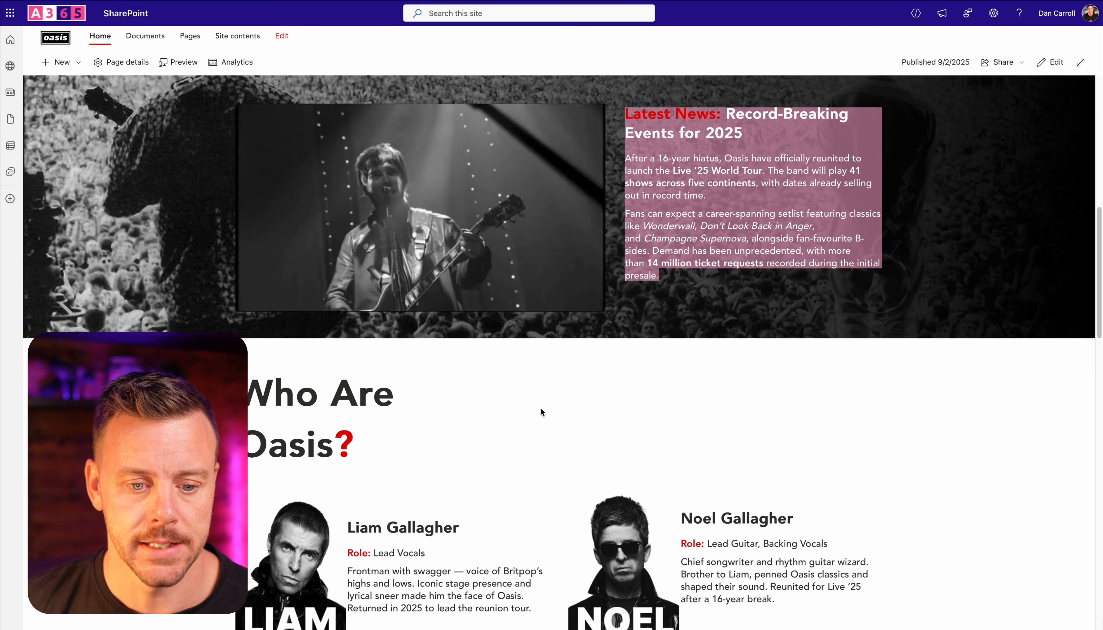
Step: Review the "Who Are Oasis?" band member layout on the published page and return to the area below the Latest News section being edited
scroll(540, 407, "down", 5)
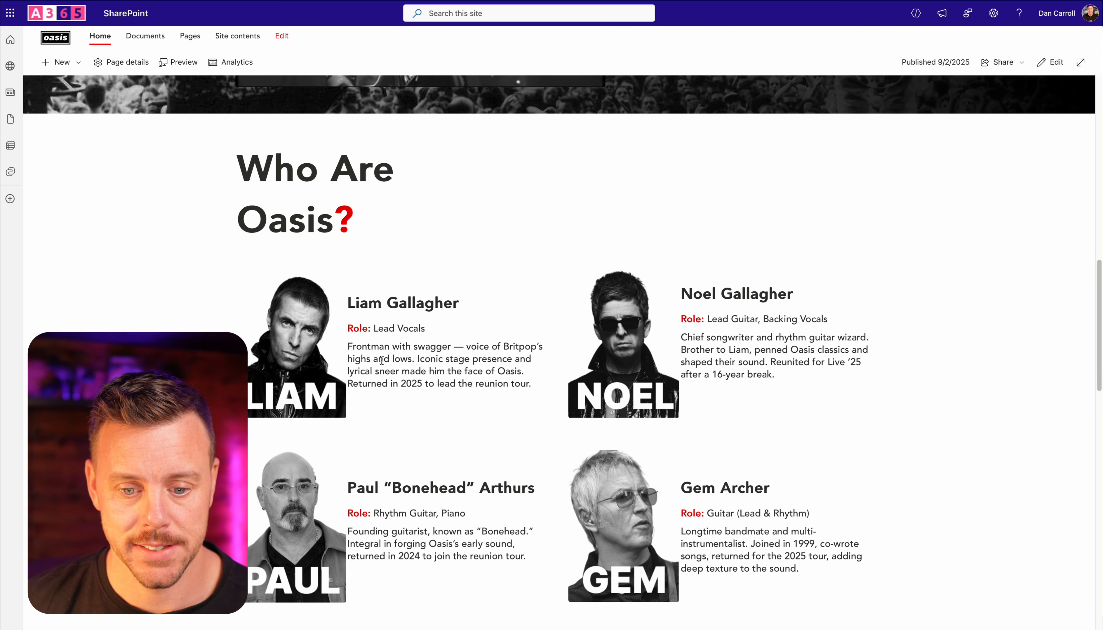
scroll(381, 361, "down", 4)
scroll(636, 381, "up", 3)
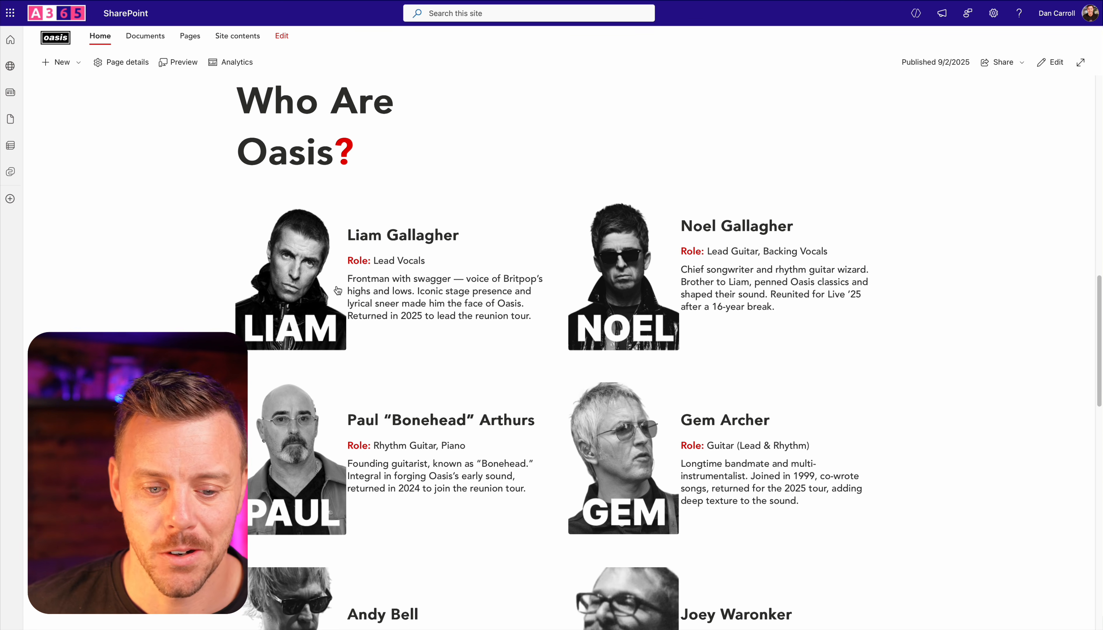
scroll(393, 328, "down", 1)
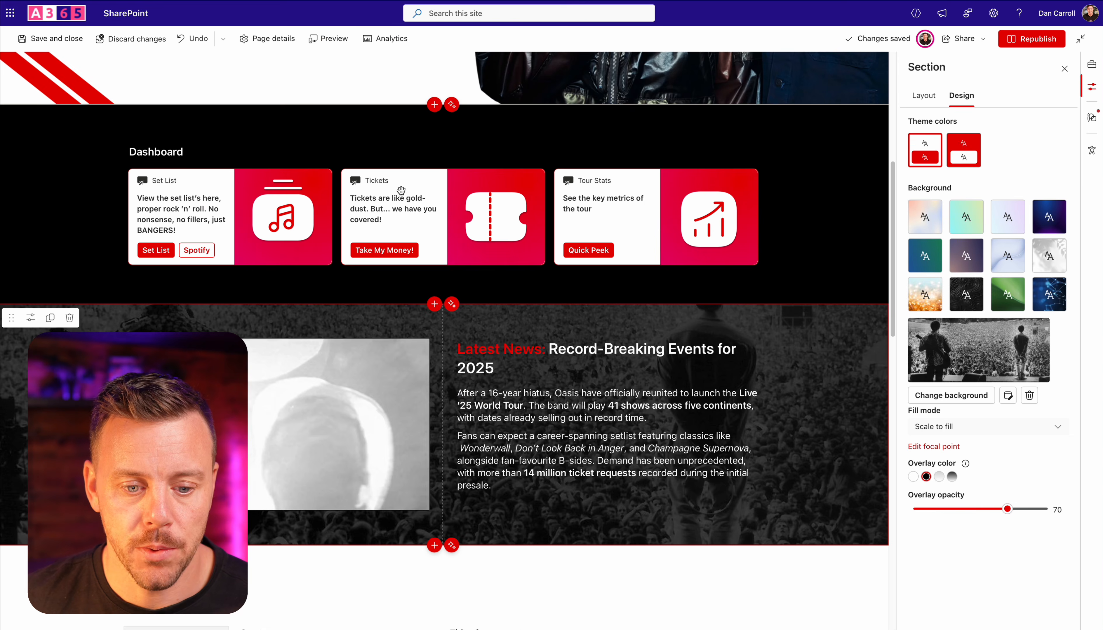
scroll(443, 326, "down", 5)
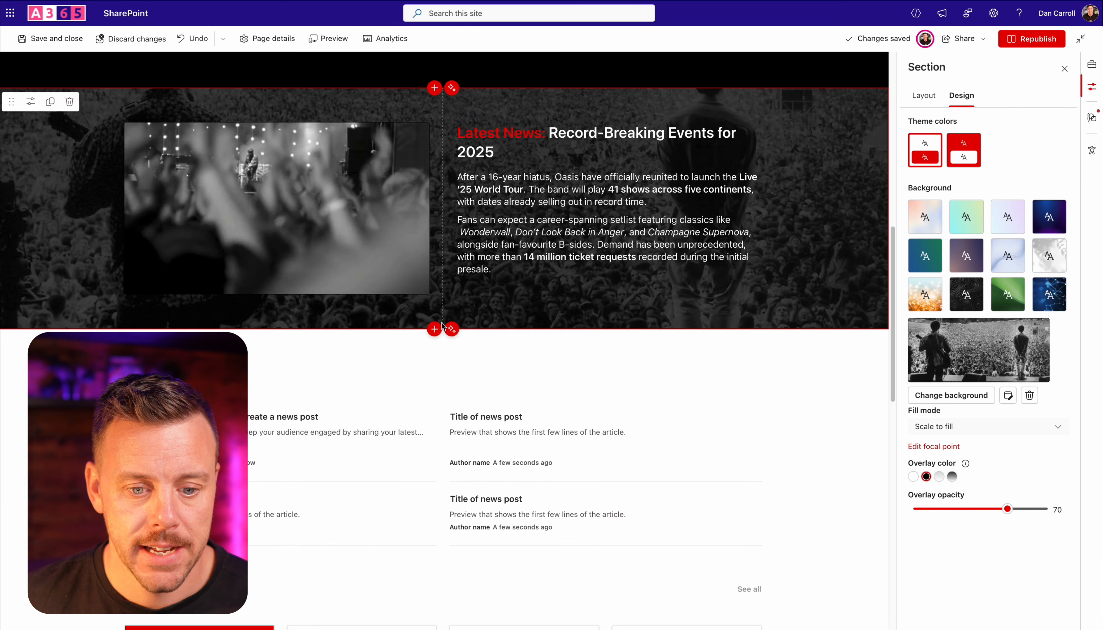
Step: Add a flexible section below Latest News and insert a text web part with the published page's "Who Are Oasis?" heading
left_click(439, 327)
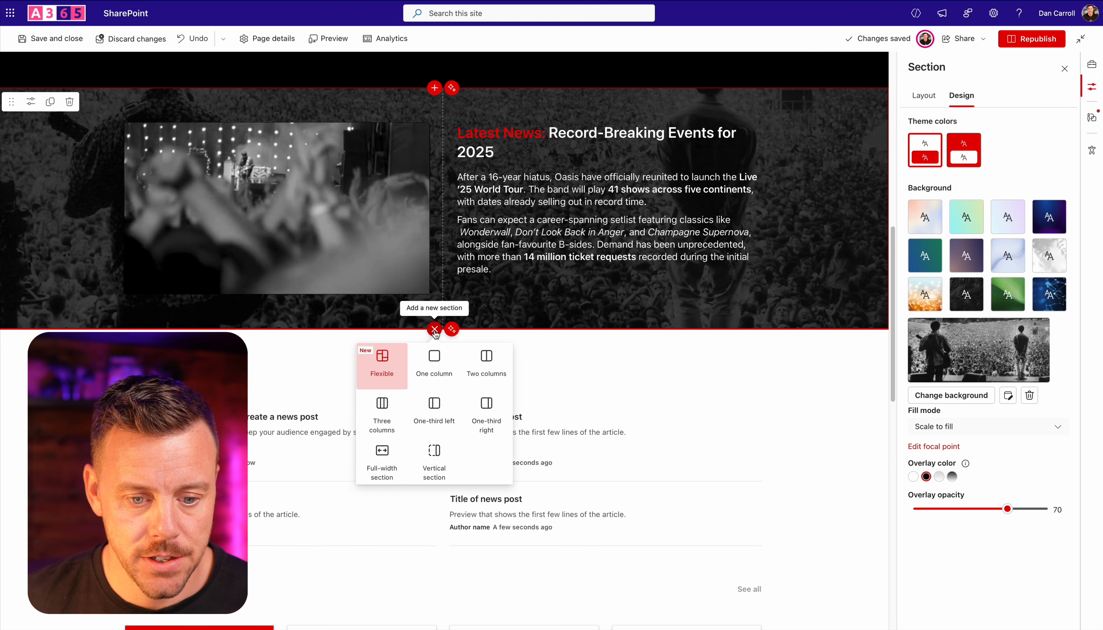
left_click(387, 369)
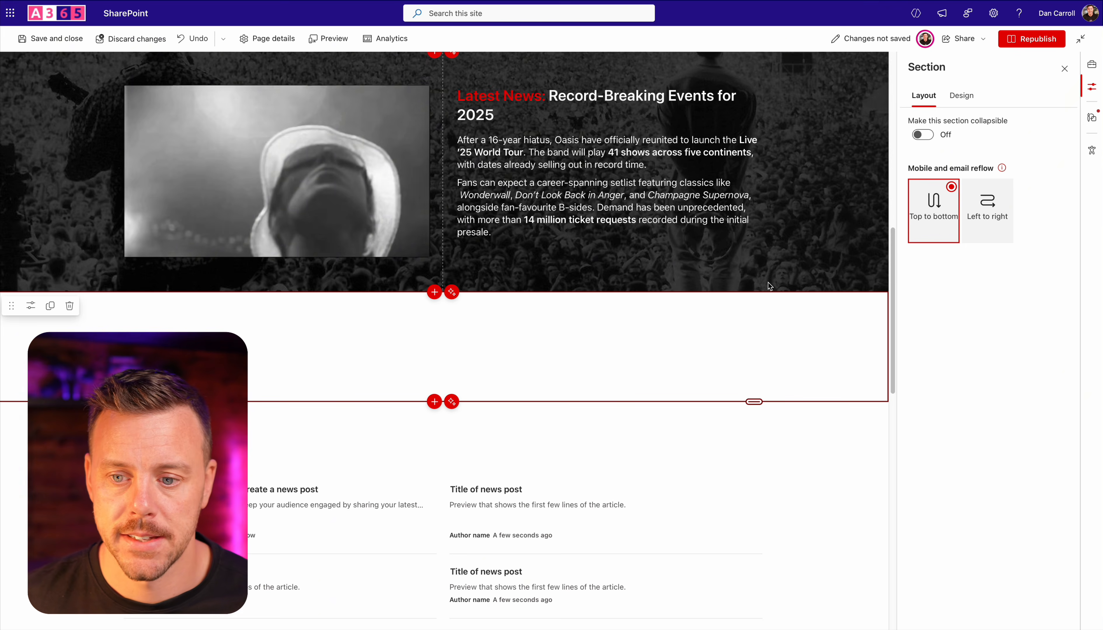
left_click(1094, 66)
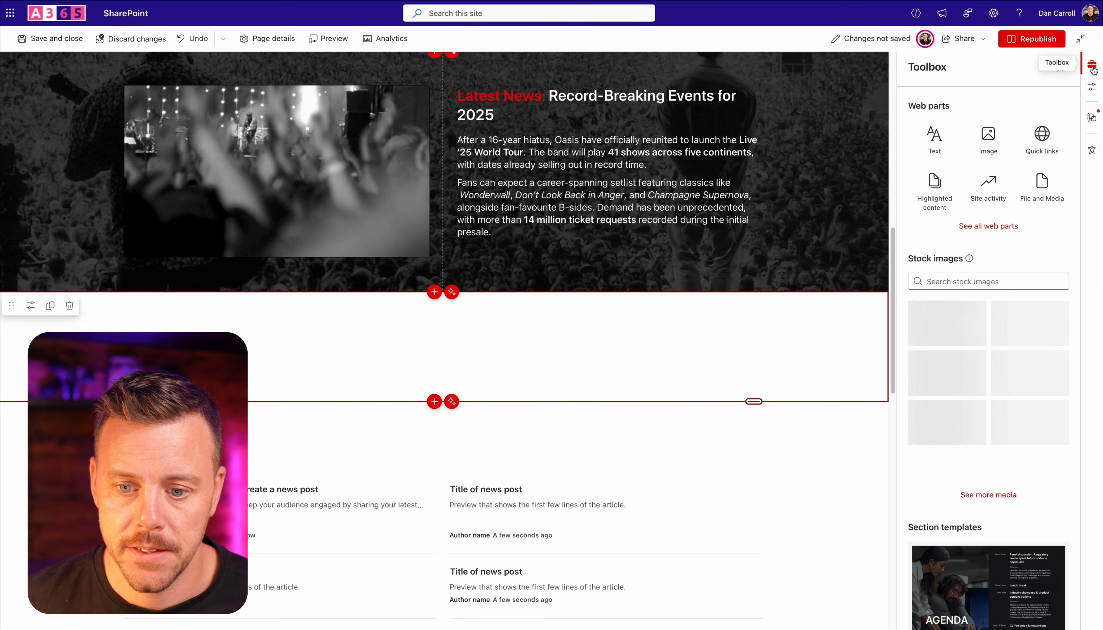
left_click(934, 138)
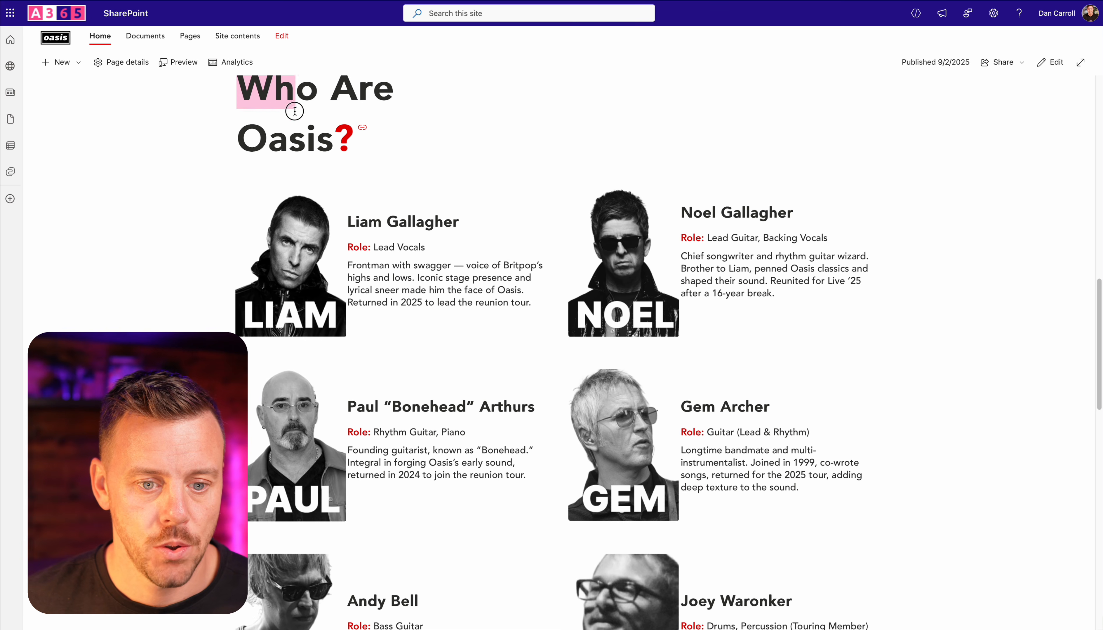
left_click_drag(294, 112, 351, 131)
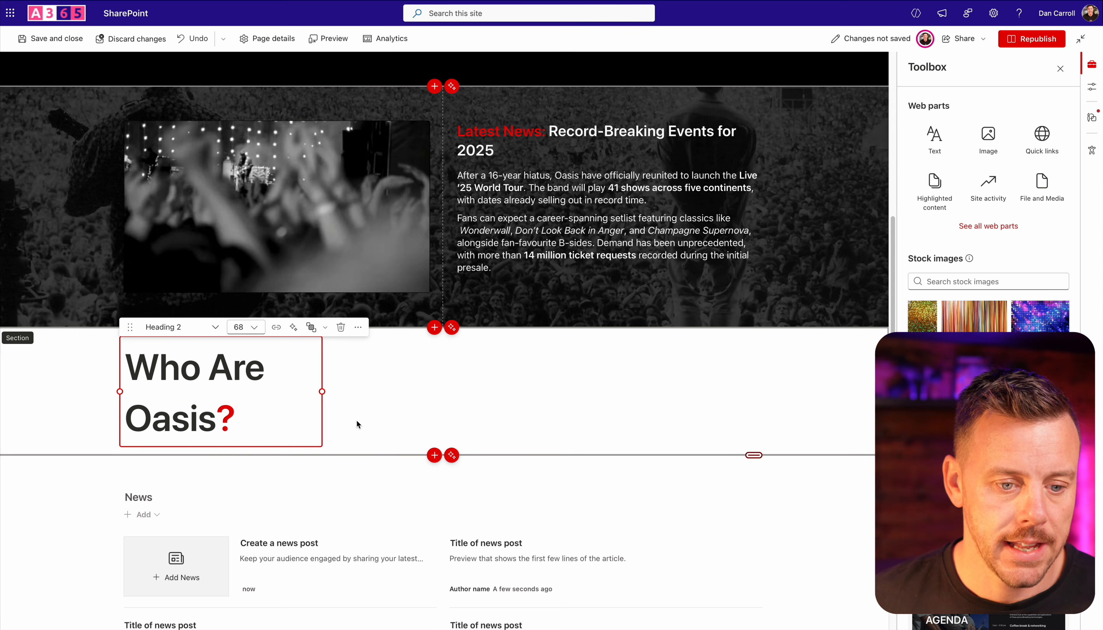
left_click(227, 426)
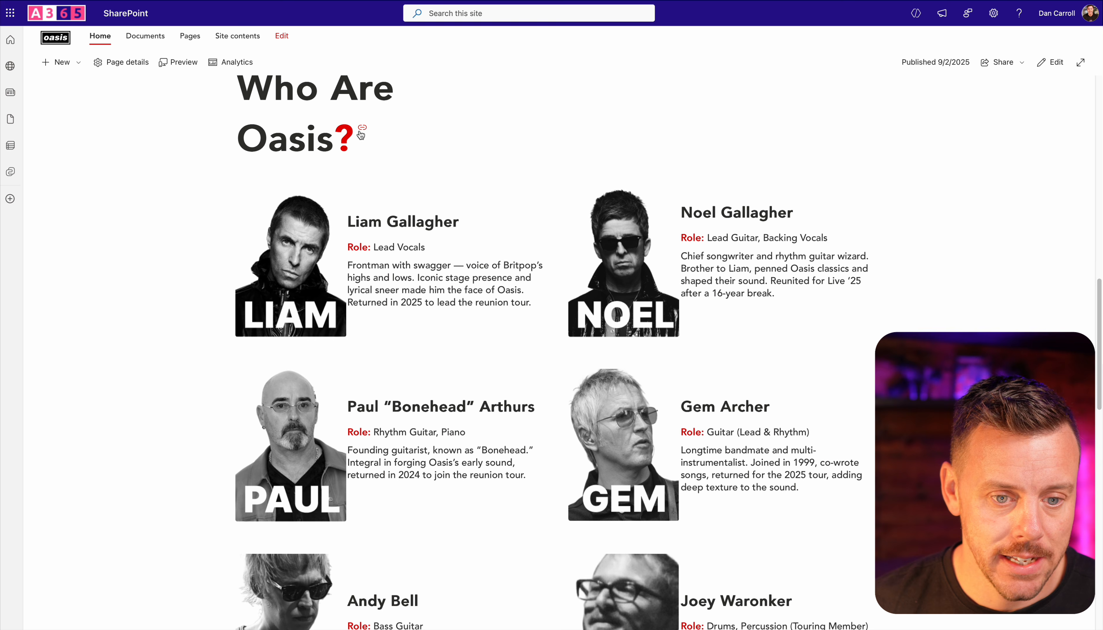
scroll(370, 139, "up", 15)
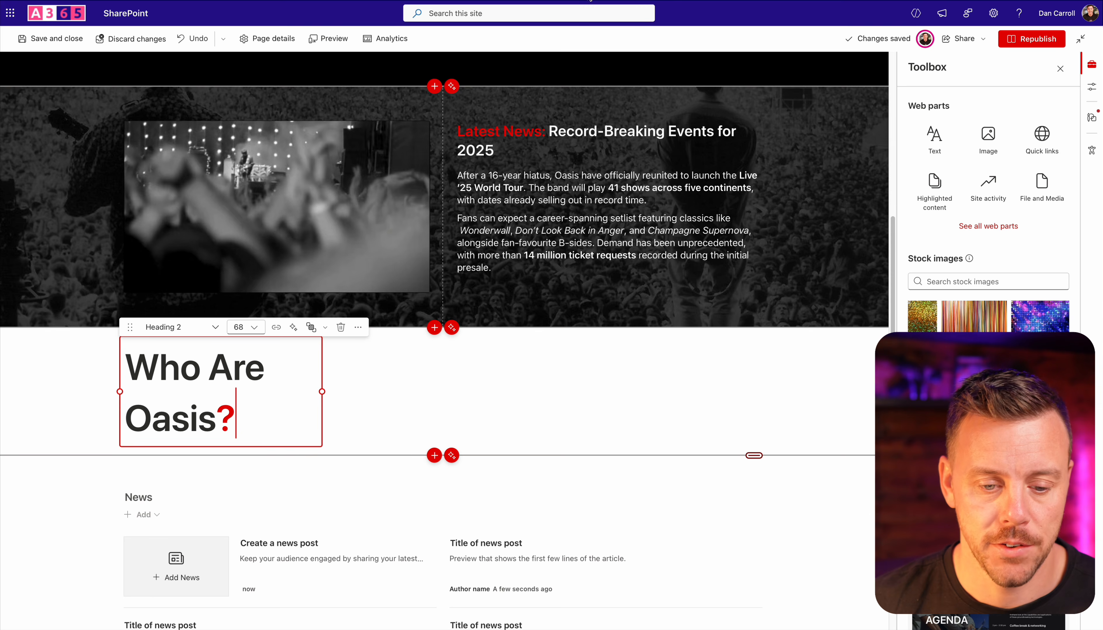
left_click(447, 382)
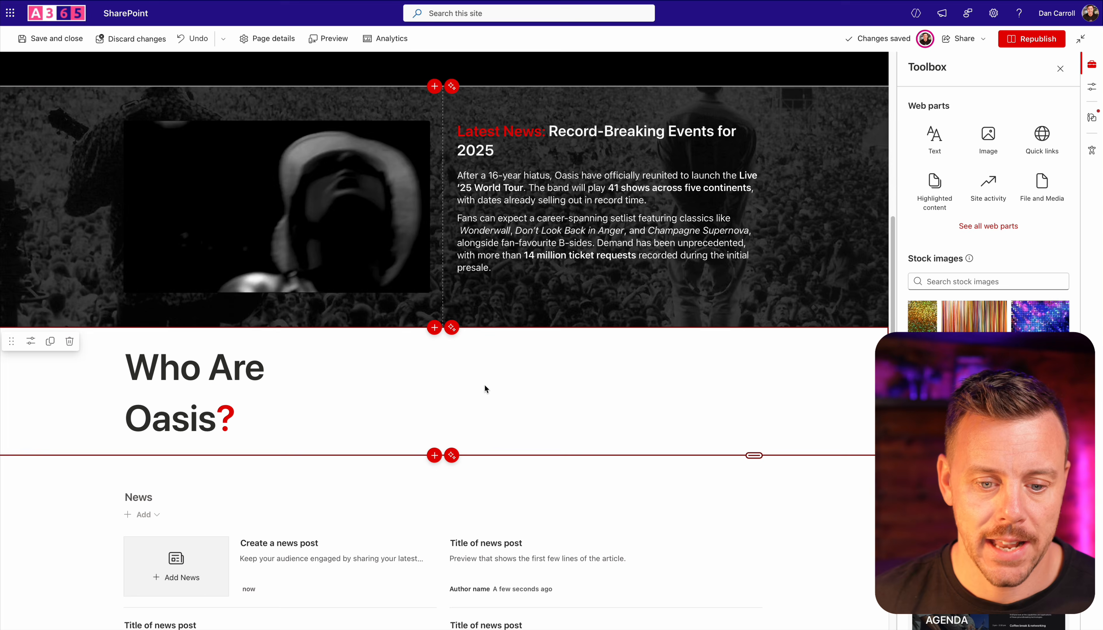
Step: Insert BM-Liam.png as an image below the heading in the enlarged section and shrink it to about half its size
left_click_drag(756, 455, 756, 627)
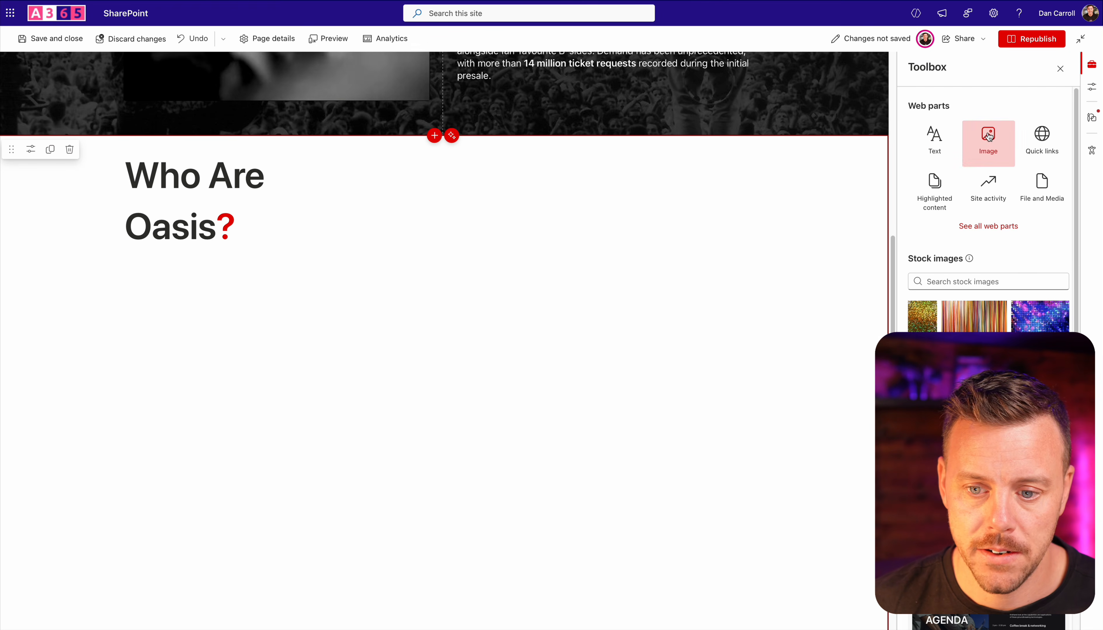
left_click_drag(988, 138, 409, 265)
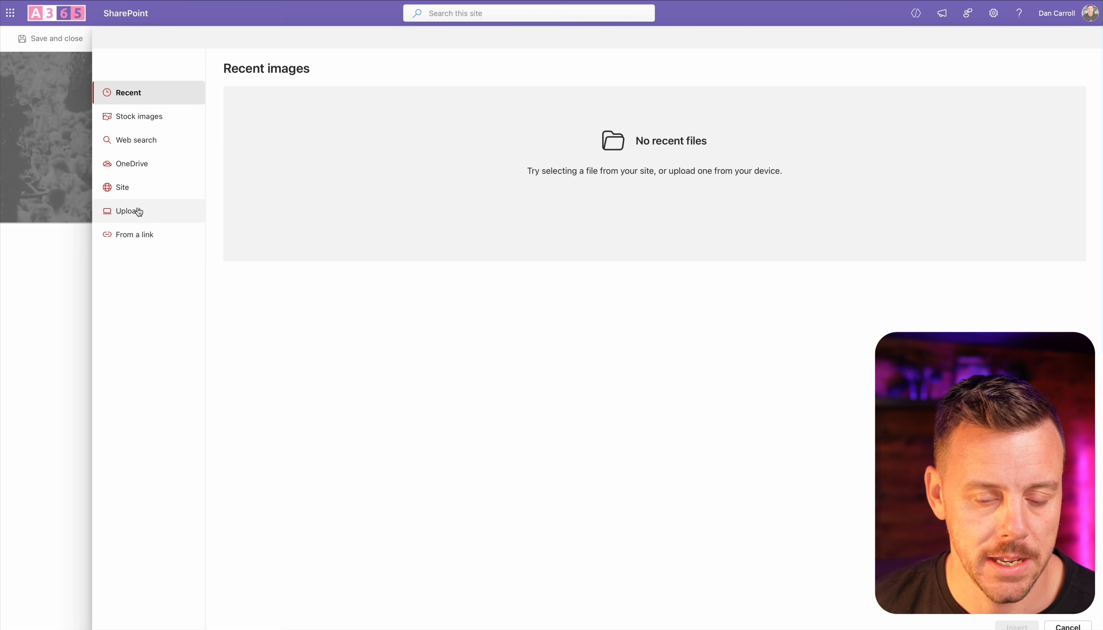
left_click(139, 212)
left_click(206, 235)
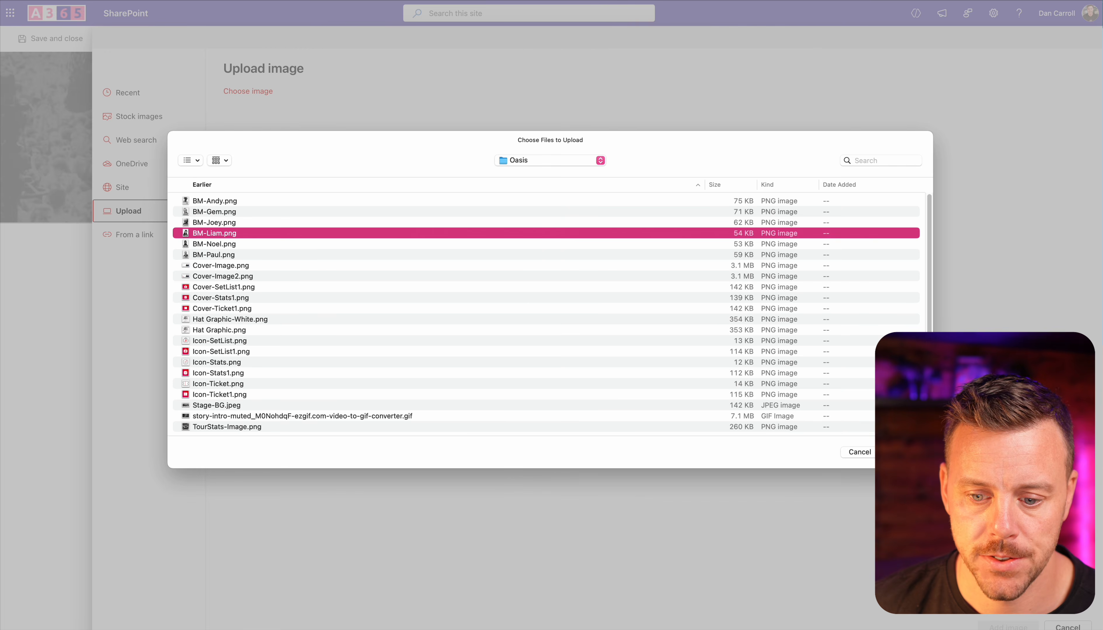
left_click(902, 452)
left_click(1008, 626)
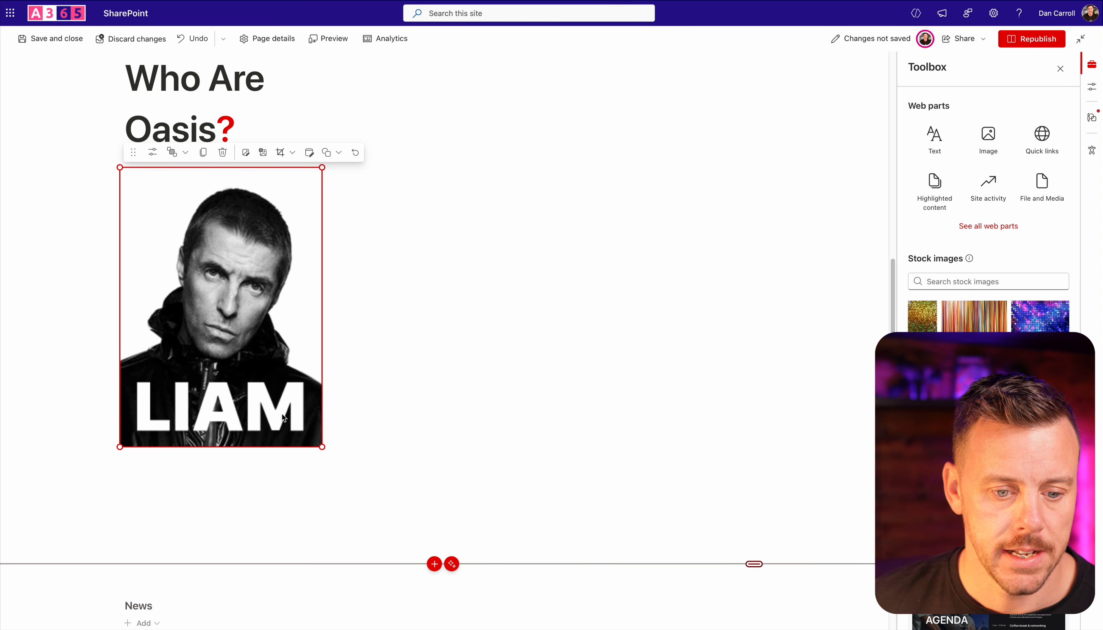
left_click_drag(321, 448, 234, 304)
Step: Add a text web part beside the Liam portrait containing the Liam Gallagher name, role and biography copied from the published page
left_click_drag(934, 140, 238, 438)
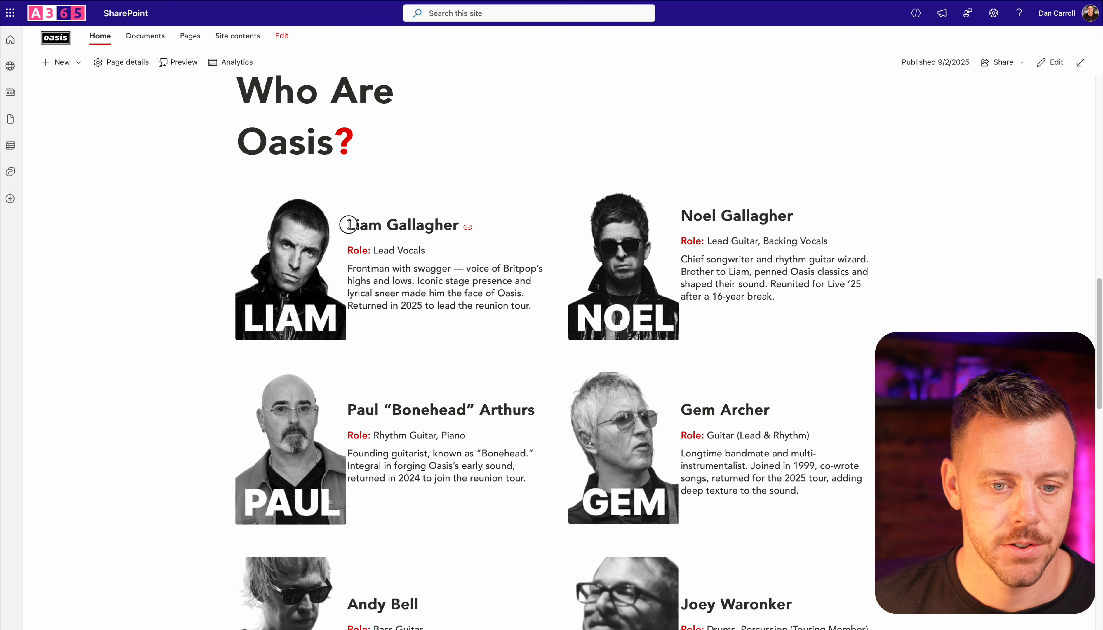
left_click_drag(349, 225, 536, 302)
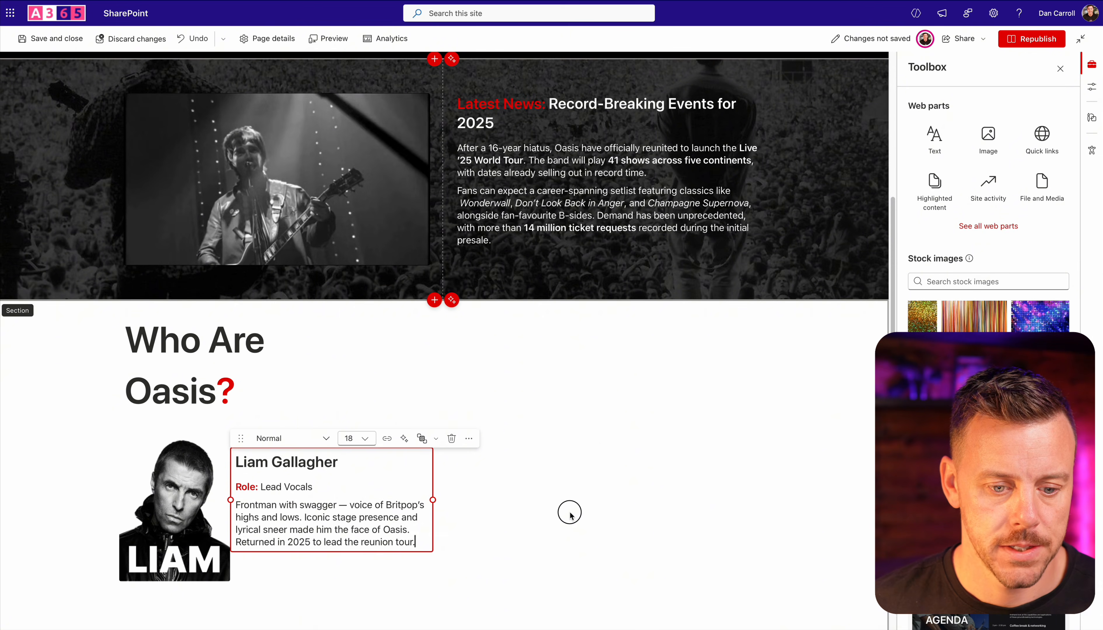
left_click(564, 509)
scroll(306, 438, "down", 1)
left_click(297, 419)
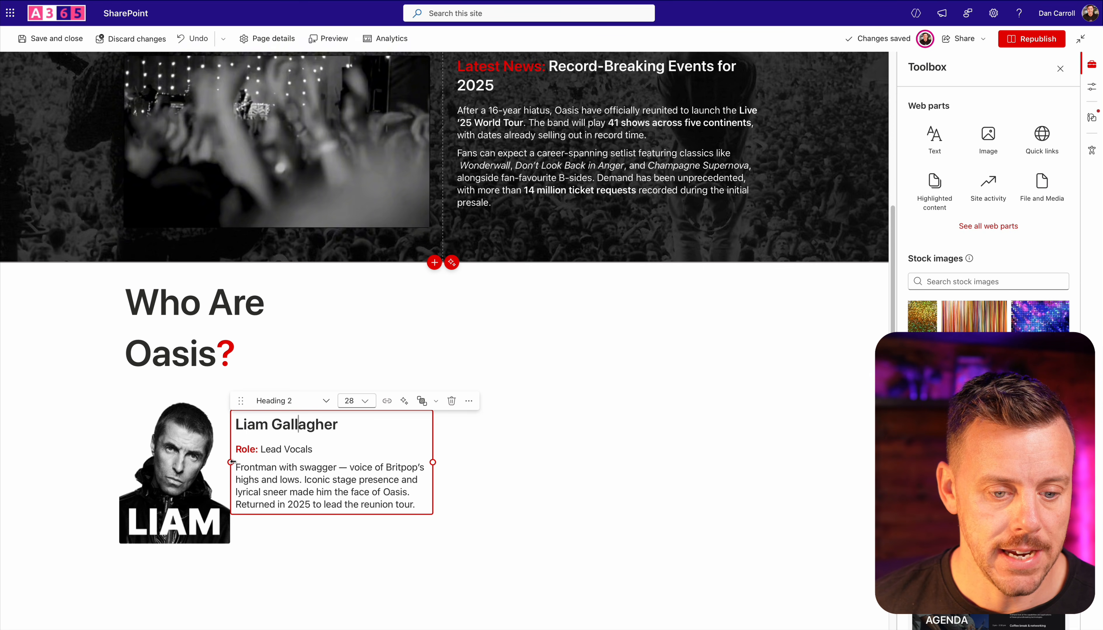
left_click(242, 449)
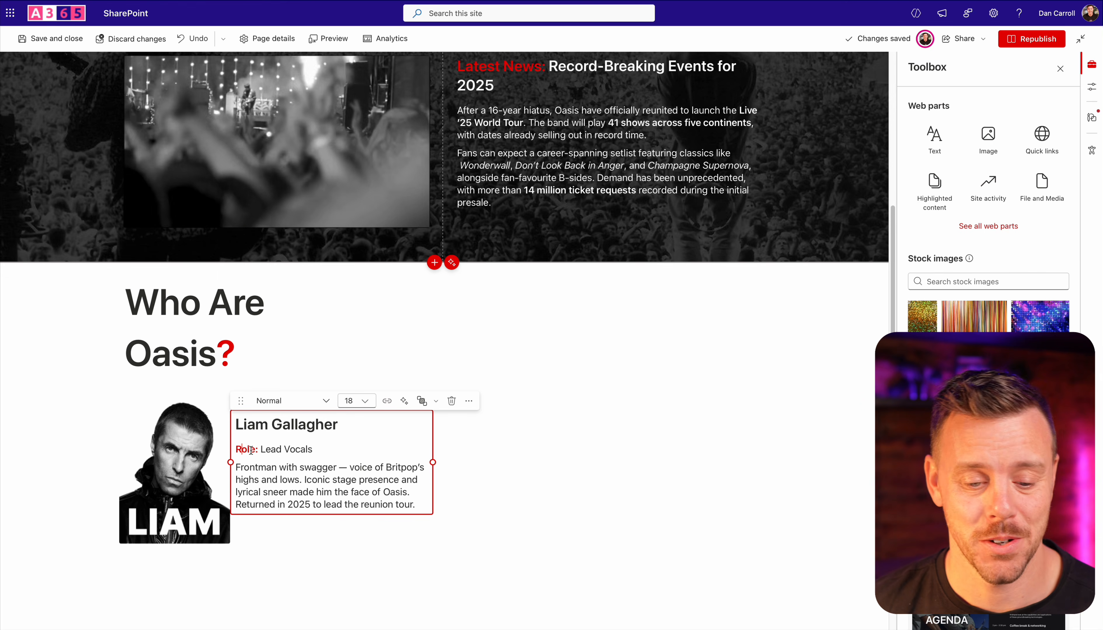
left_click(288, 545)
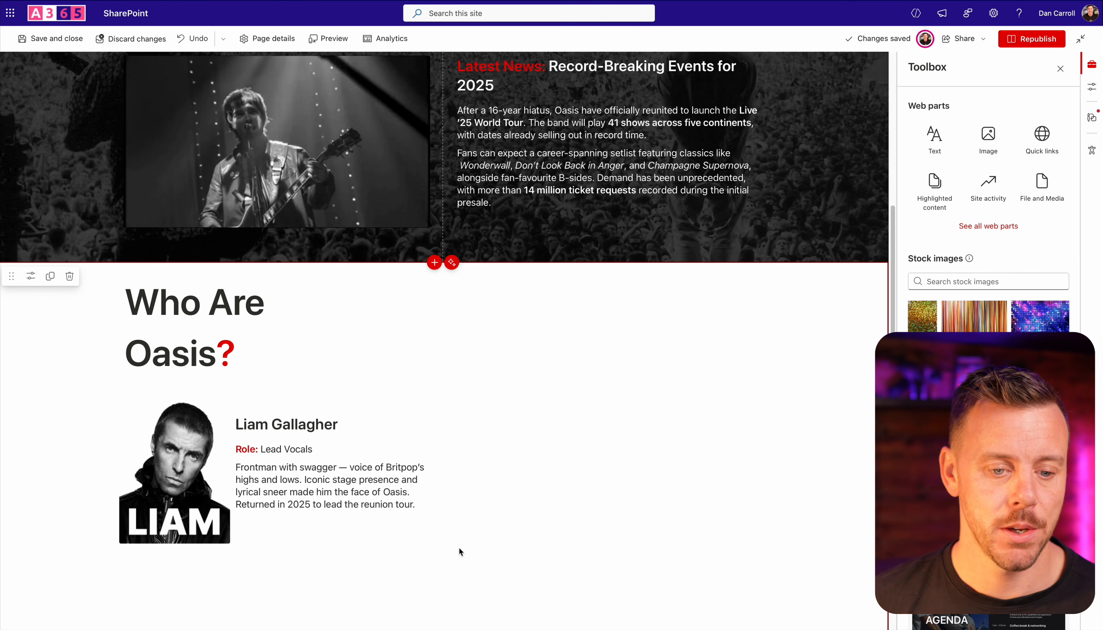
Step: Group the Liam portrait with its biography text web part
scroll(458, 547, "down", 1)
left_click_drag(322, 443, 341, 447)
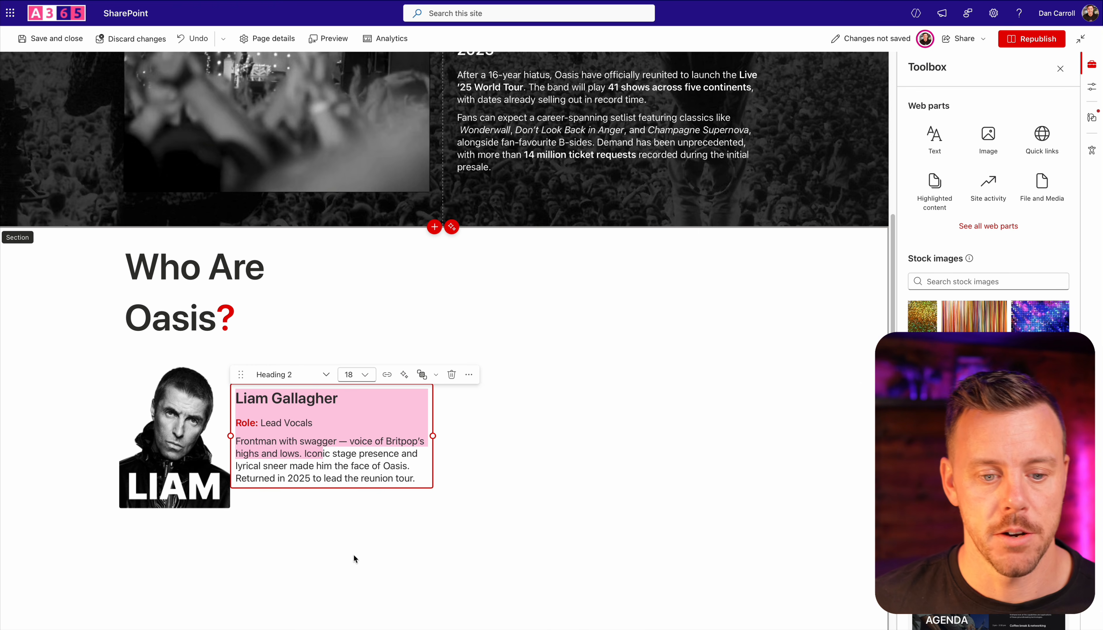
left_click(350, 555)
left_click(180, 431)
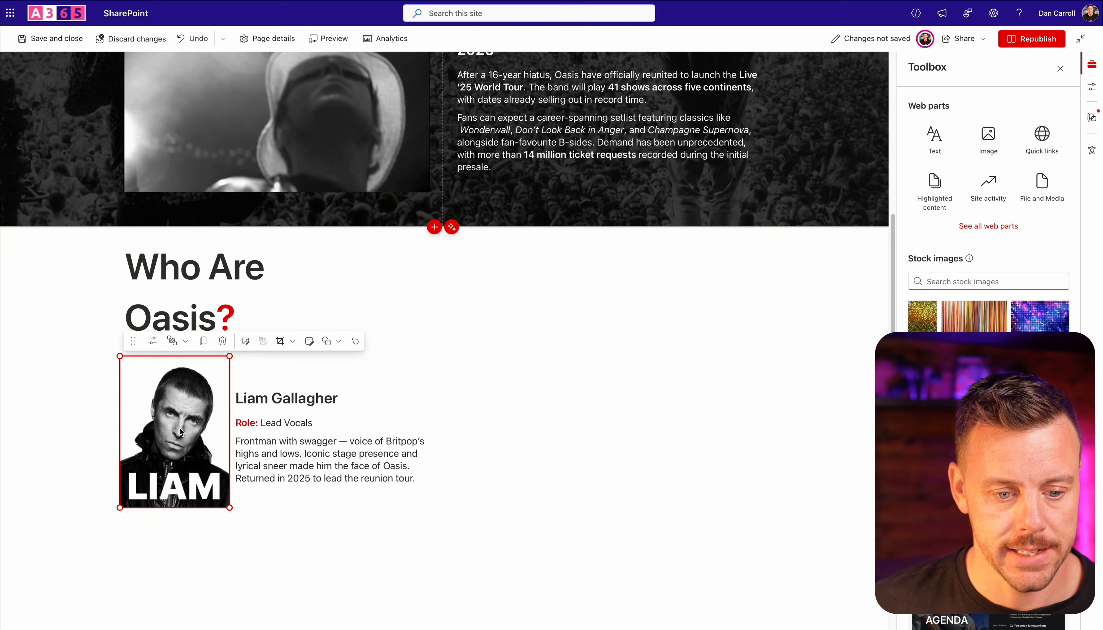
left_click(286, 454, "shift")
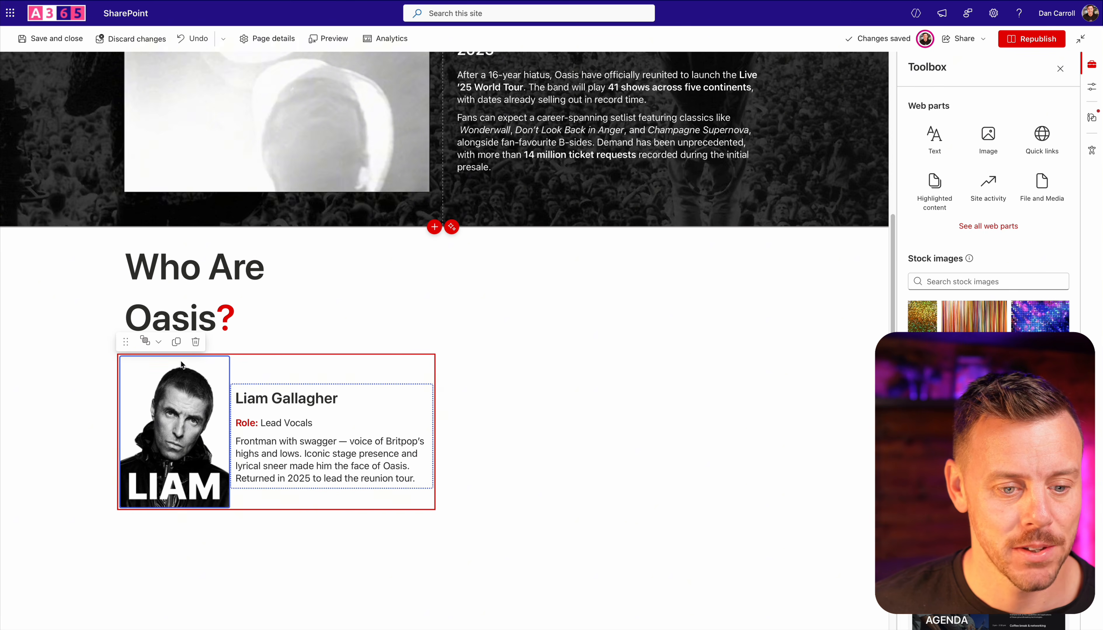
left_click(161, 346)
left_click(171, 554)
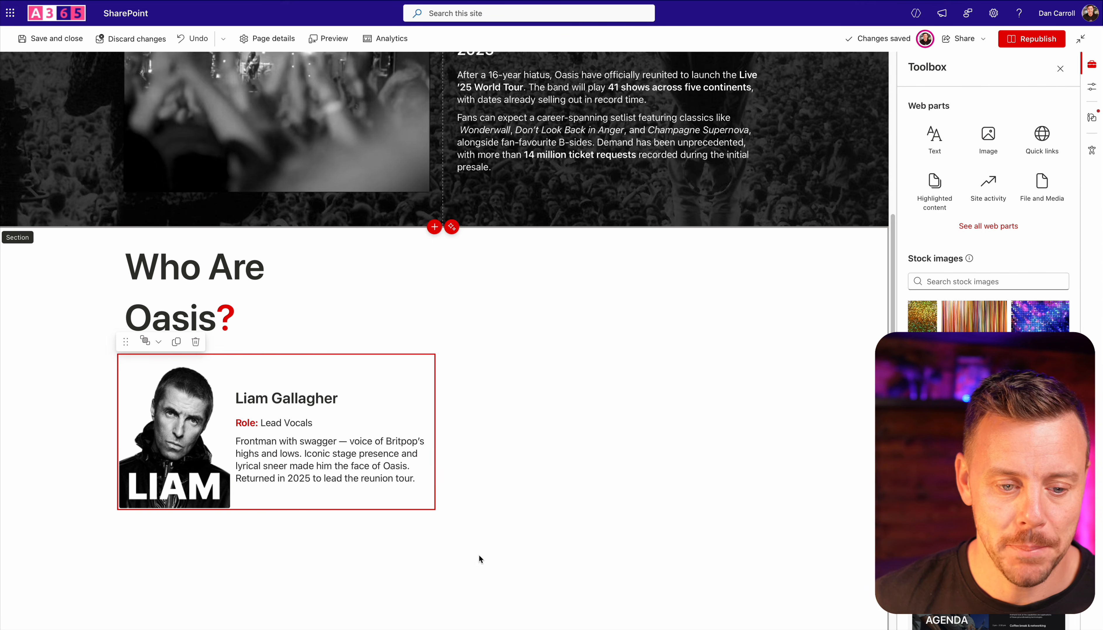
left_click(478, 554)
Step: Duplicate the Liam Gallagher group, place the copy beside the original and change its heading to "Noel Gallagher"
left_click(192, 436)
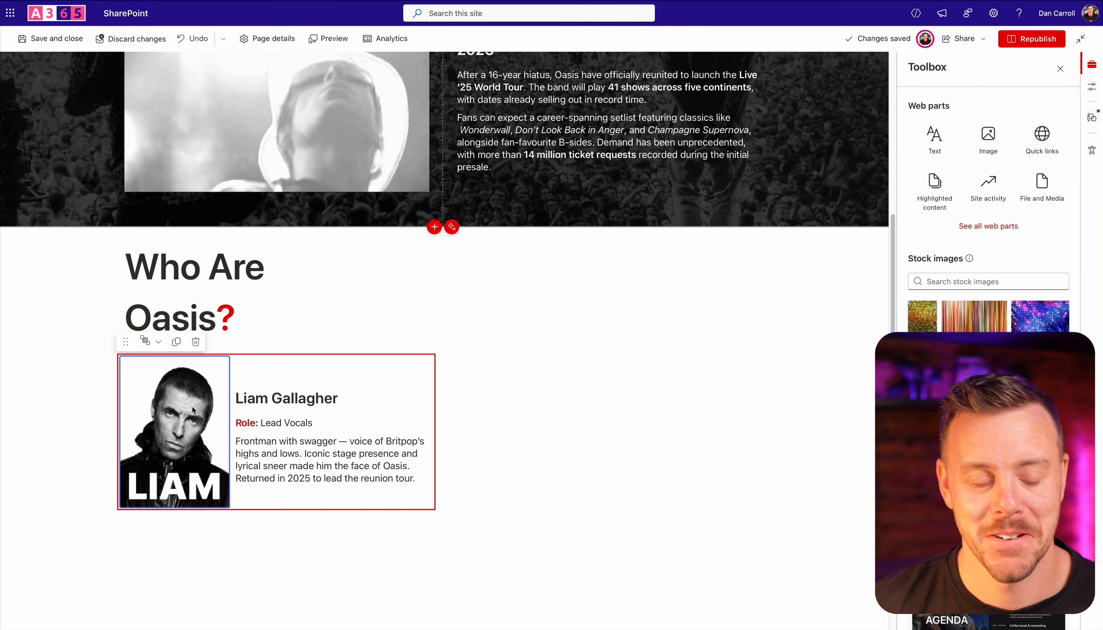
left_click(177, 345)
left_click_drag(131, 346, 472, 348)
left_click(579, 398)
left_click_drag(569, 398, 599, 398)
type("Noel")
Step: Replace the portrait in the Noel Gallagher group with BM-Noel.png and mark the image as decorative
left_click(518, 415)
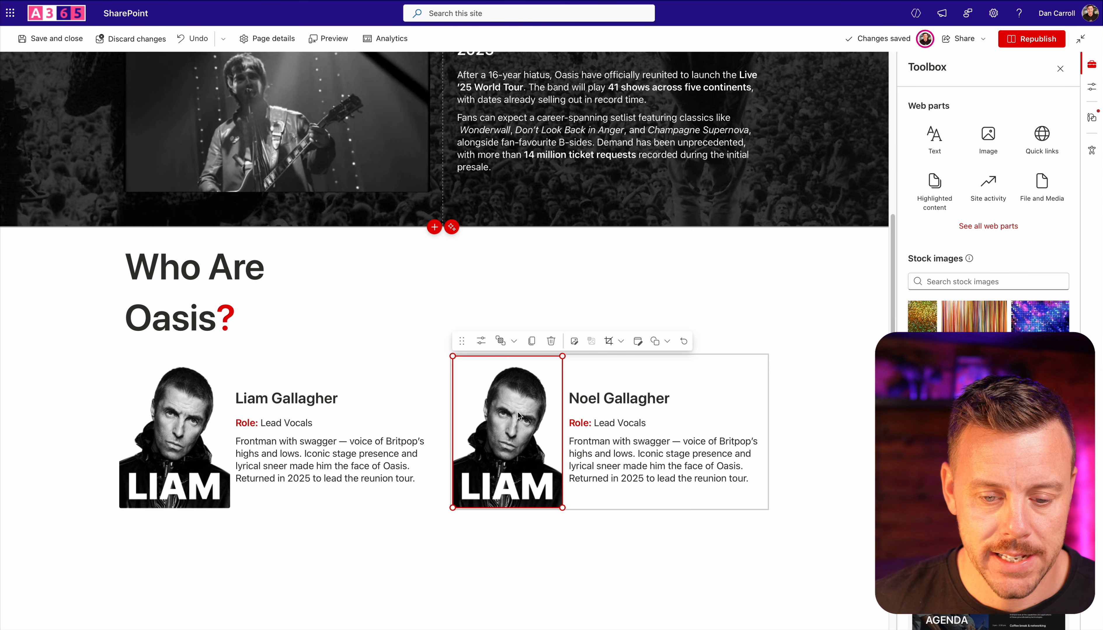
left_click(575, 342)
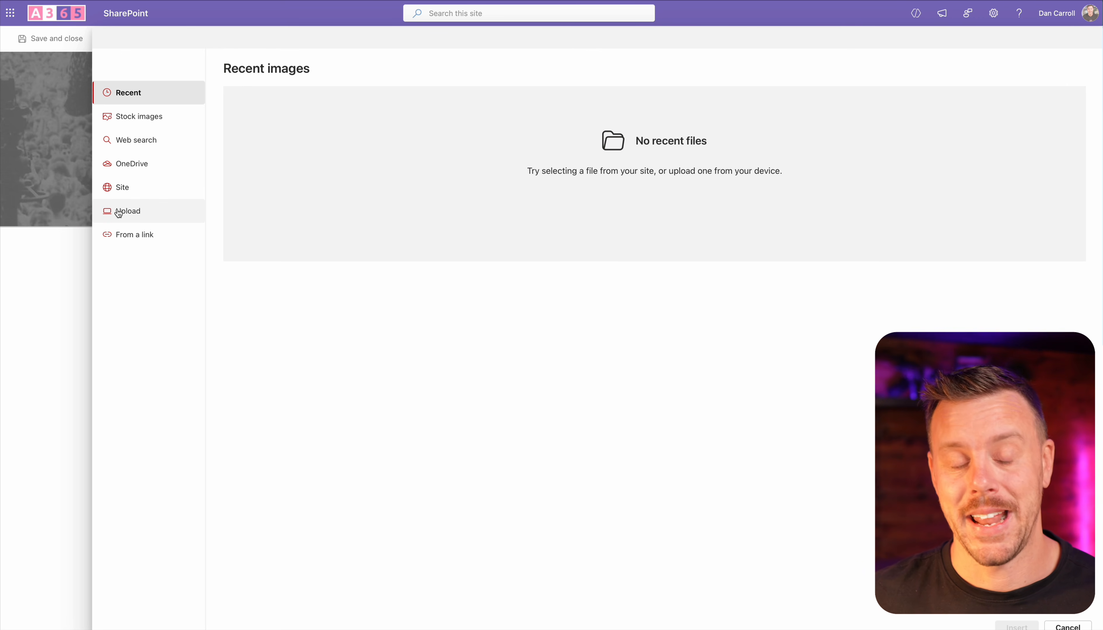
left_click(127, 212)
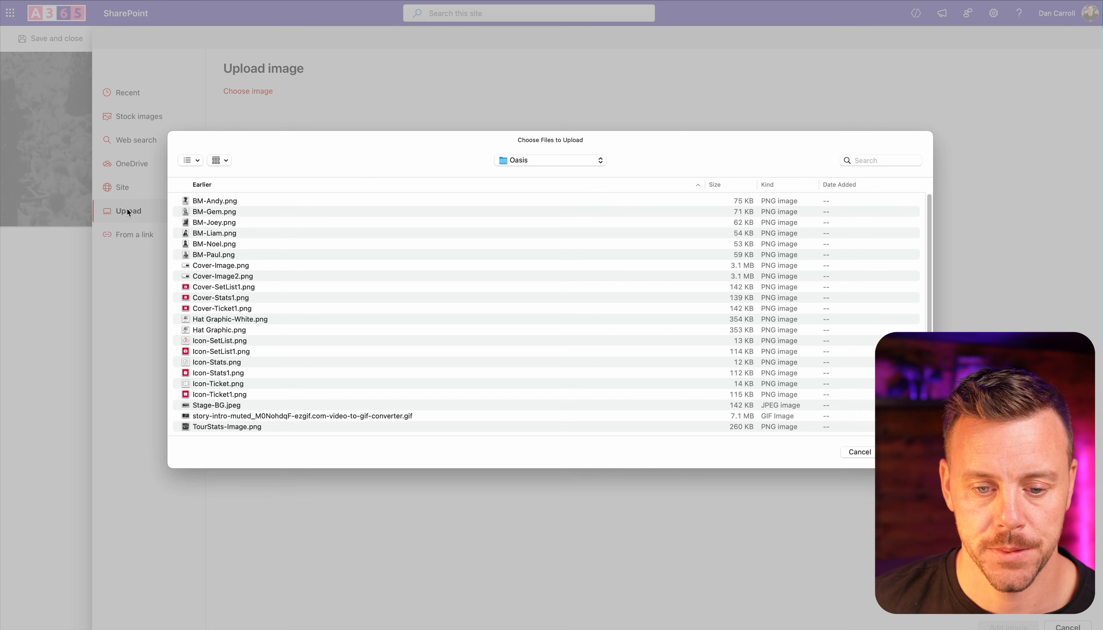
double_click(219, 242)
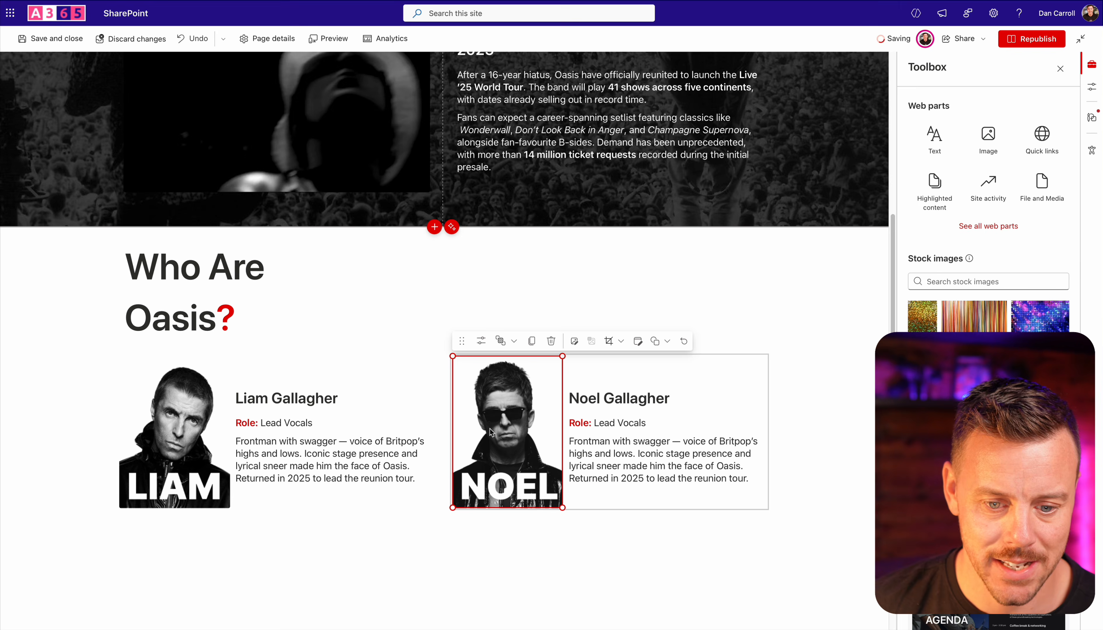
left_click(481, 342)
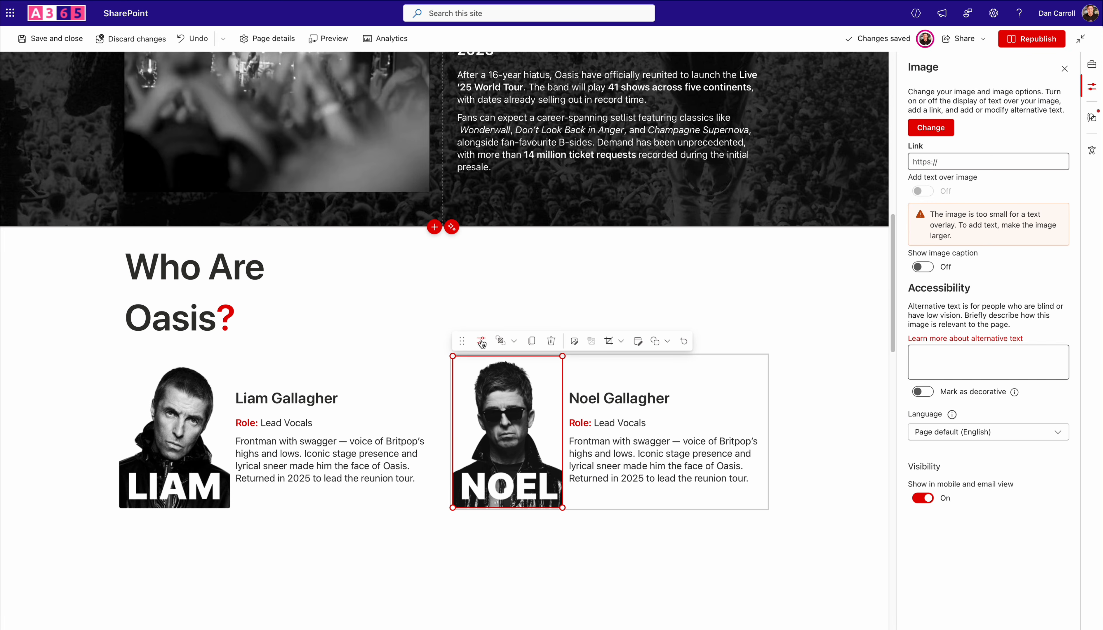
left_click(923, 391)
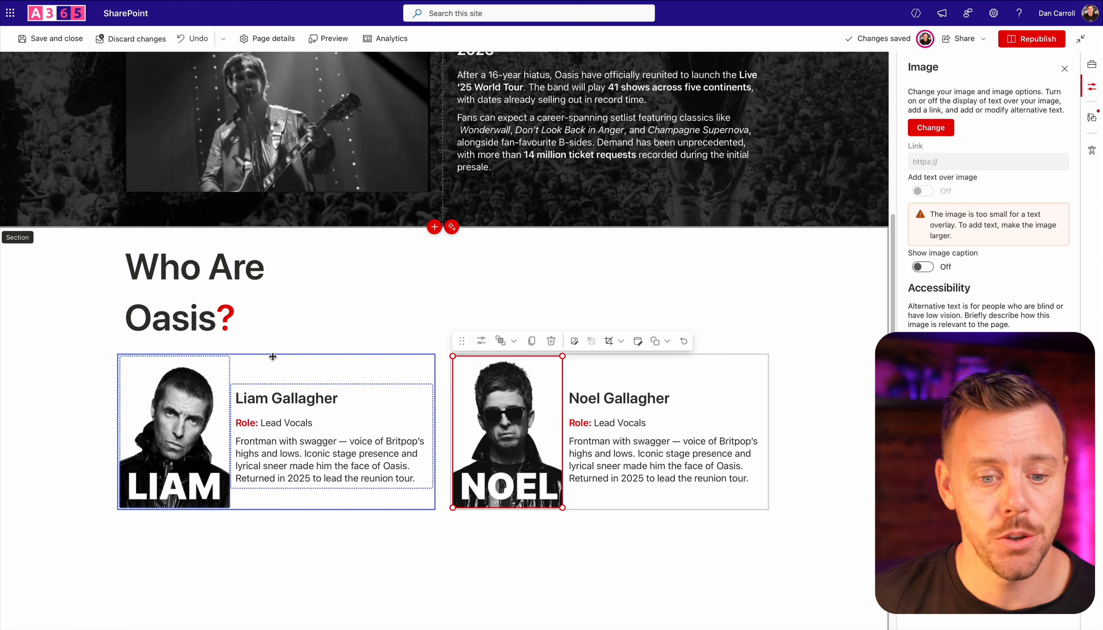
Step: Shorten the "Who Are Oasis?" section to fit its member profiles and delete the section below containing News and Events
scroll(574, 457, "down", 4)
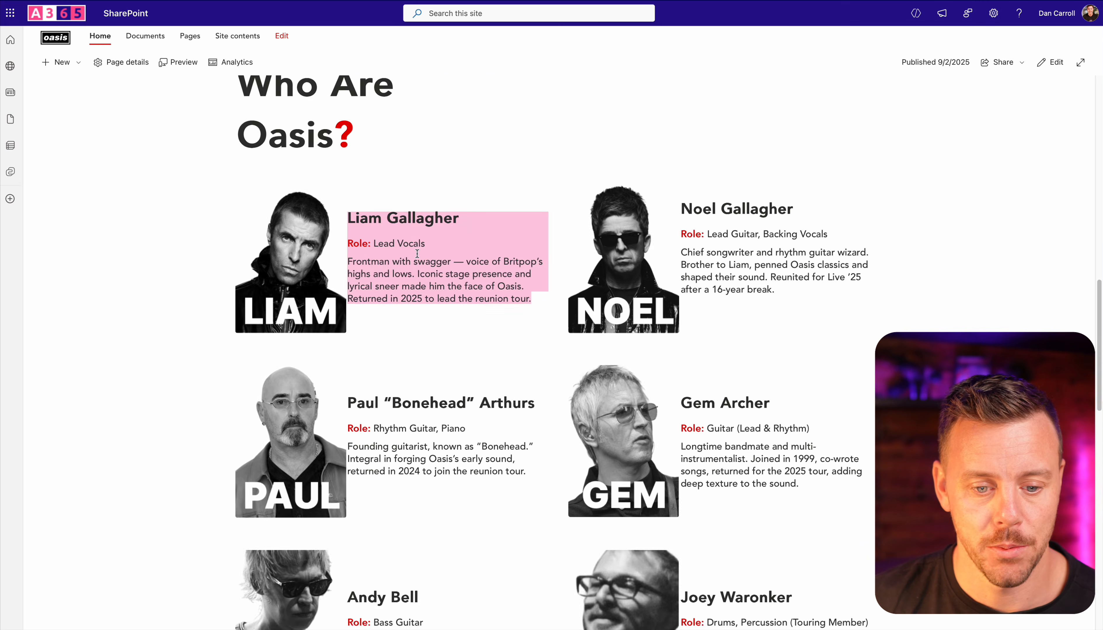
scroll(737, 379, "down", 6)
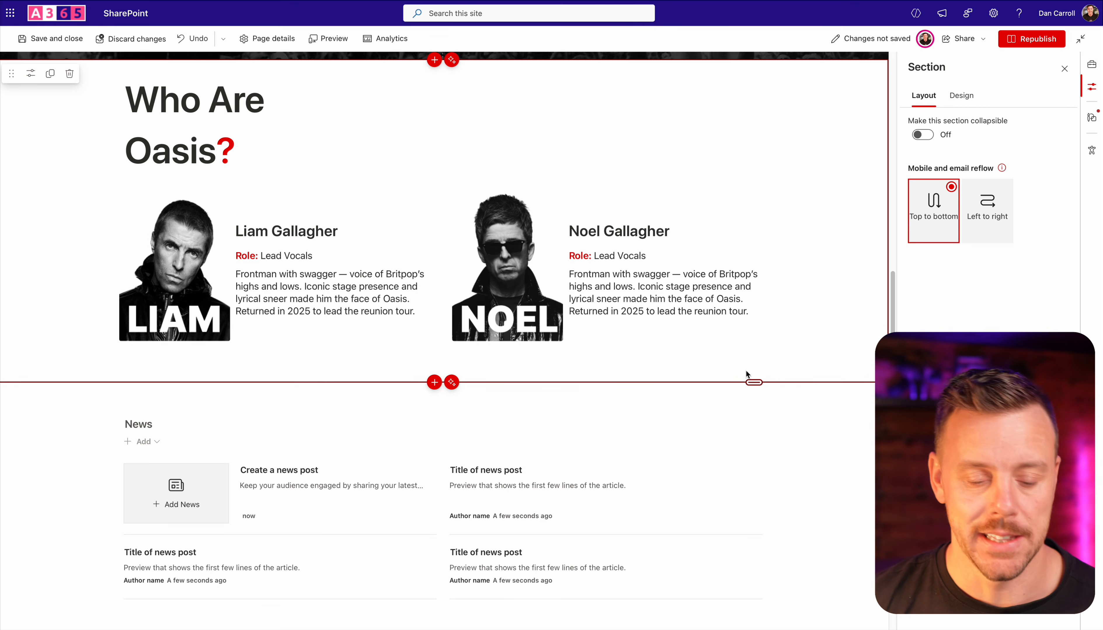
scroll(581, 360, "down", 4)
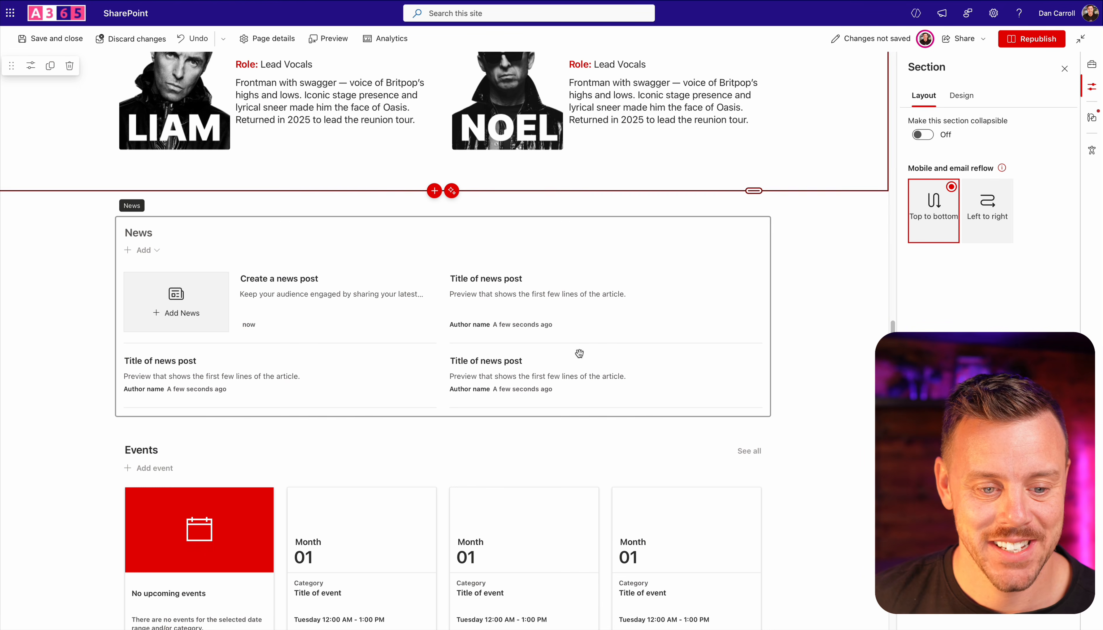
left_click(16, 280)
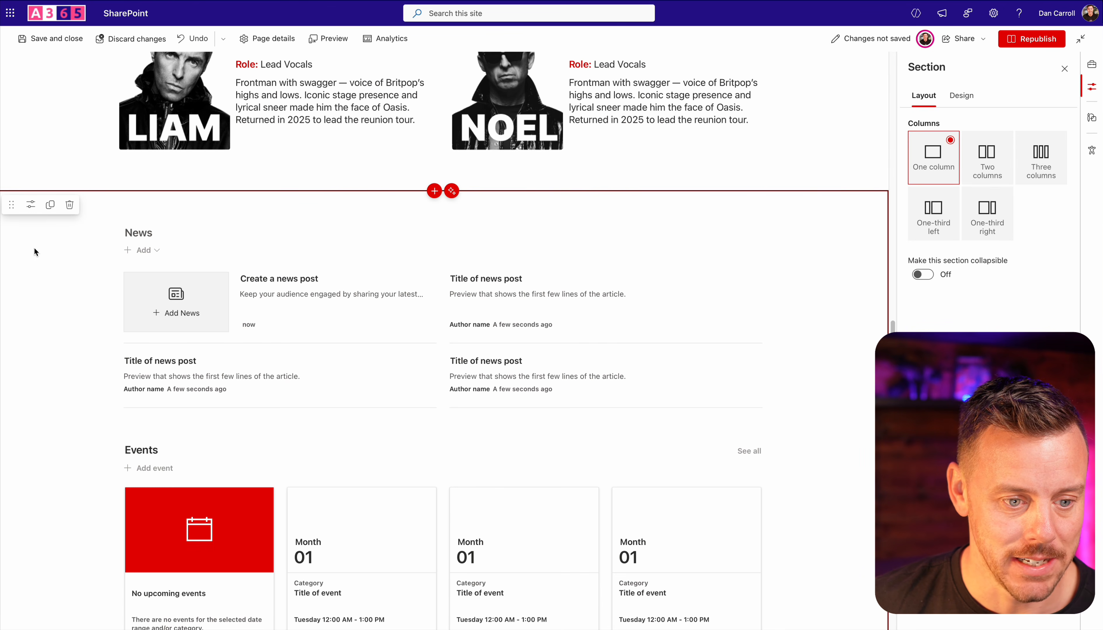
left_click(70, 205)
Step: Examine the "Anatomy of a Bucket Hat" section on the published page and switch to the Figma file with the hat graphic
scroll(108, 317, "down", 3)
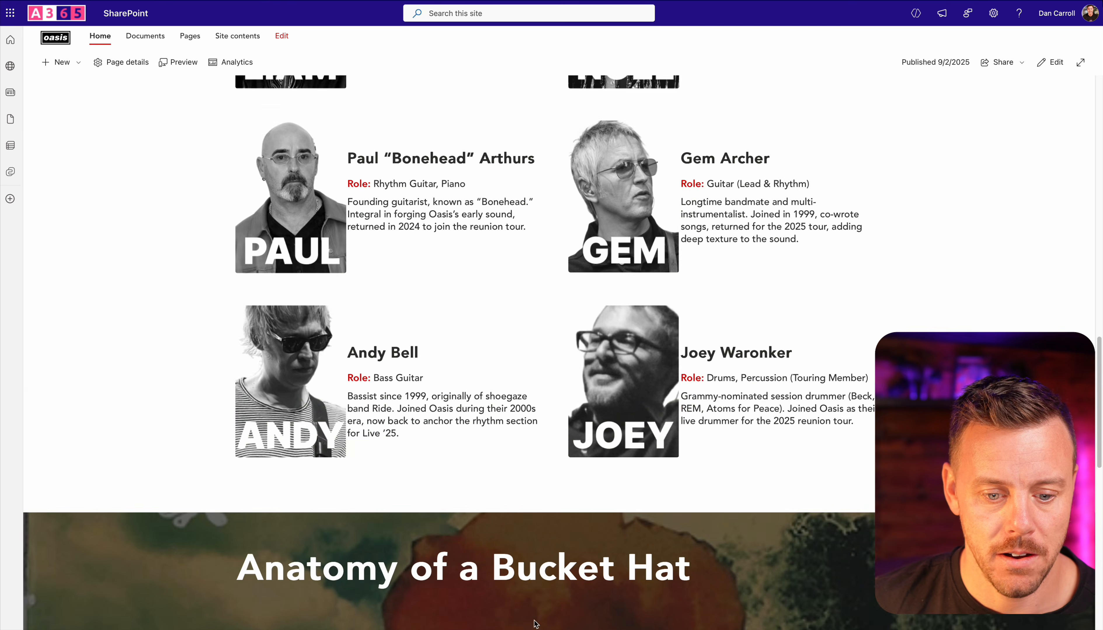
scroll(536, 624, "down", 7)
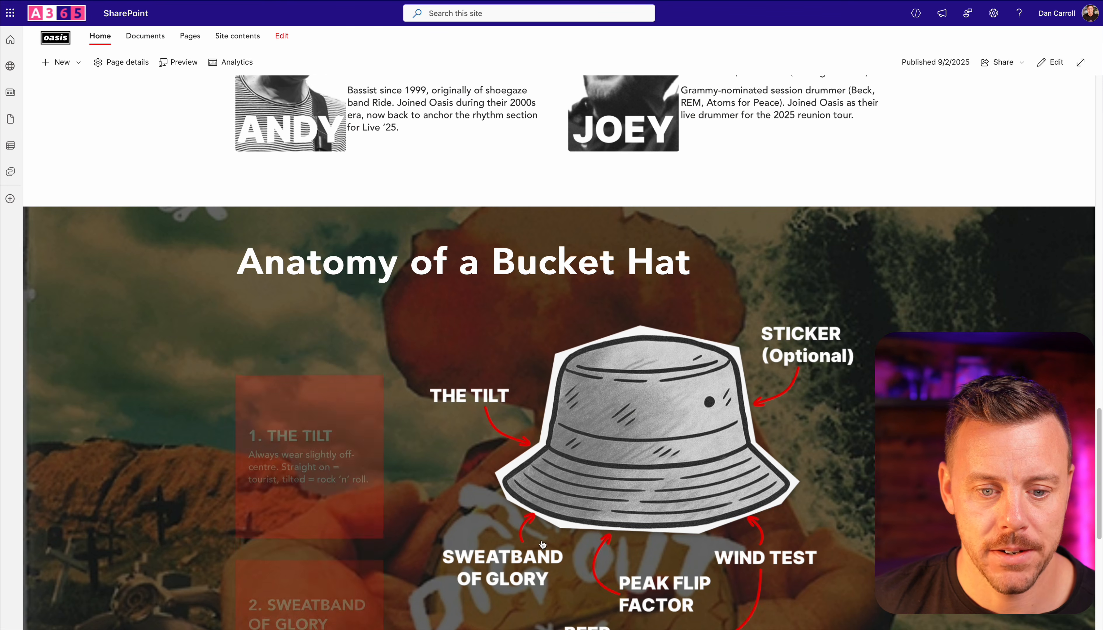
scroll(524, 516, "down", 2)
scroll(525, 517, "down", 1)
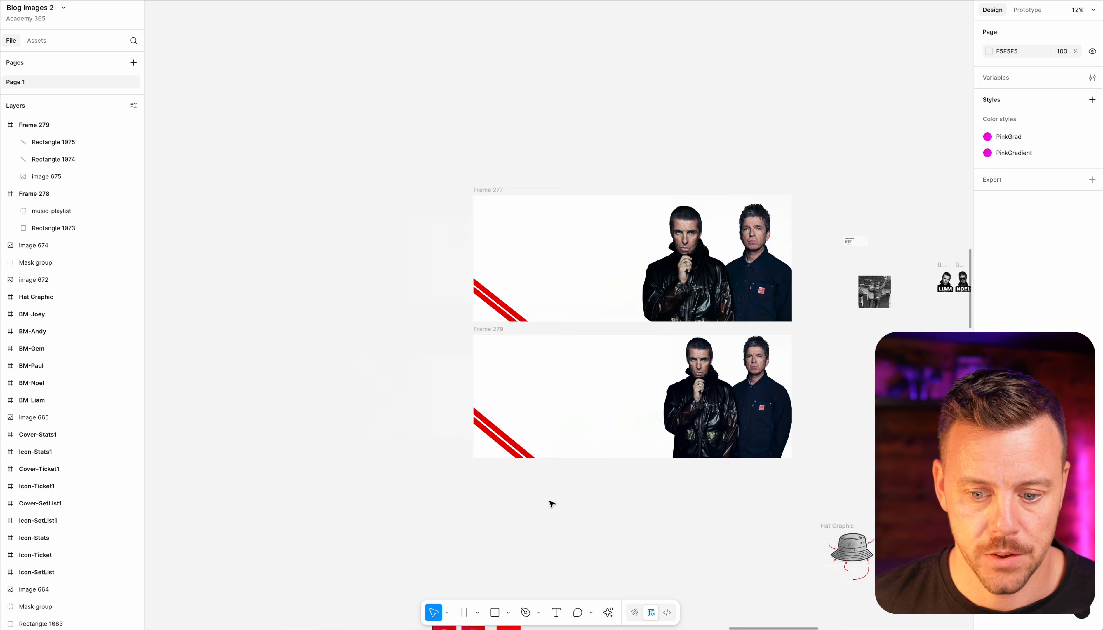
Step: Examine the Hat Graphic artwork and its labels in Figma, and the matching numbered red cards on the published SharePoint page
scroll(549, 500, "right", 5)
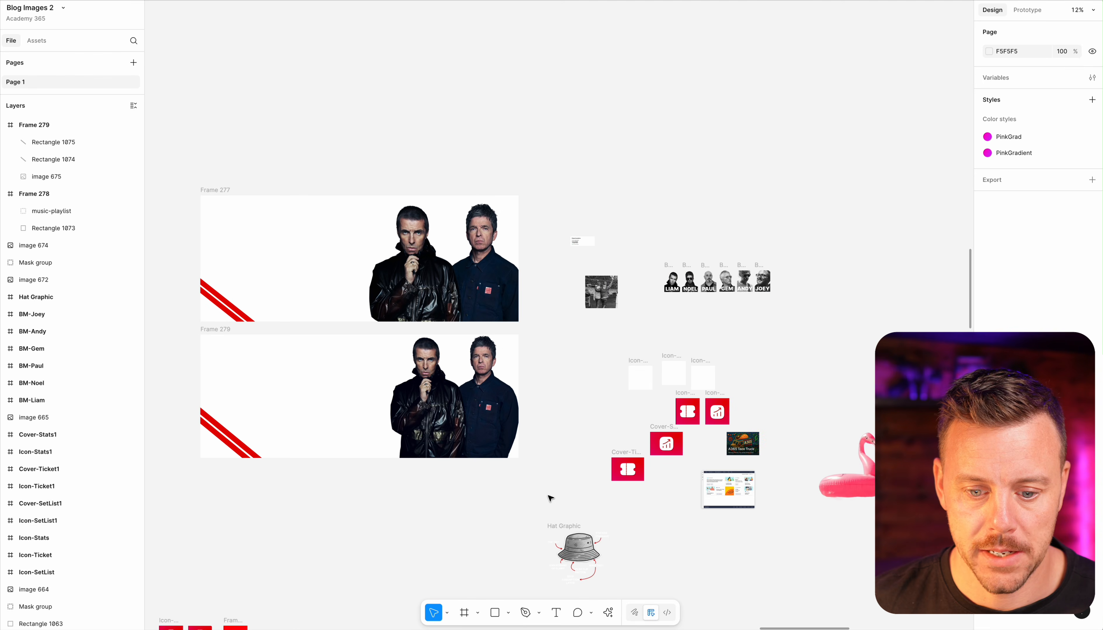
scroll(595, 394, "down", 4)
scroll(585, 298, "up", 5, "ctrl")
scroll(585, 298, "up", 10, "ctrl")
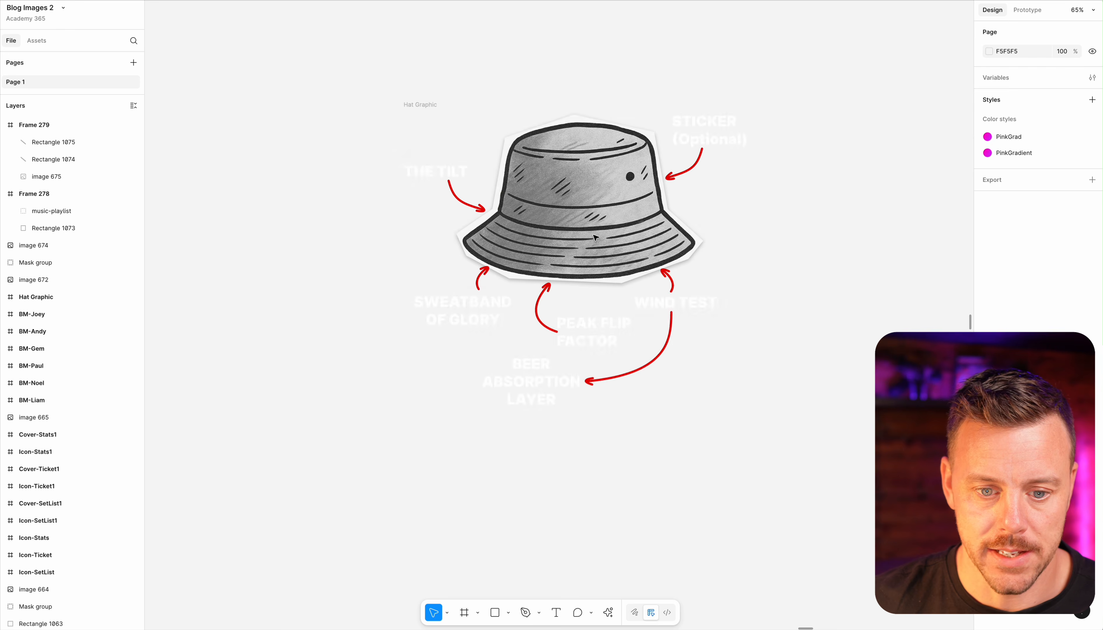
scroll(536, 236, "down", 2, "ctrl")
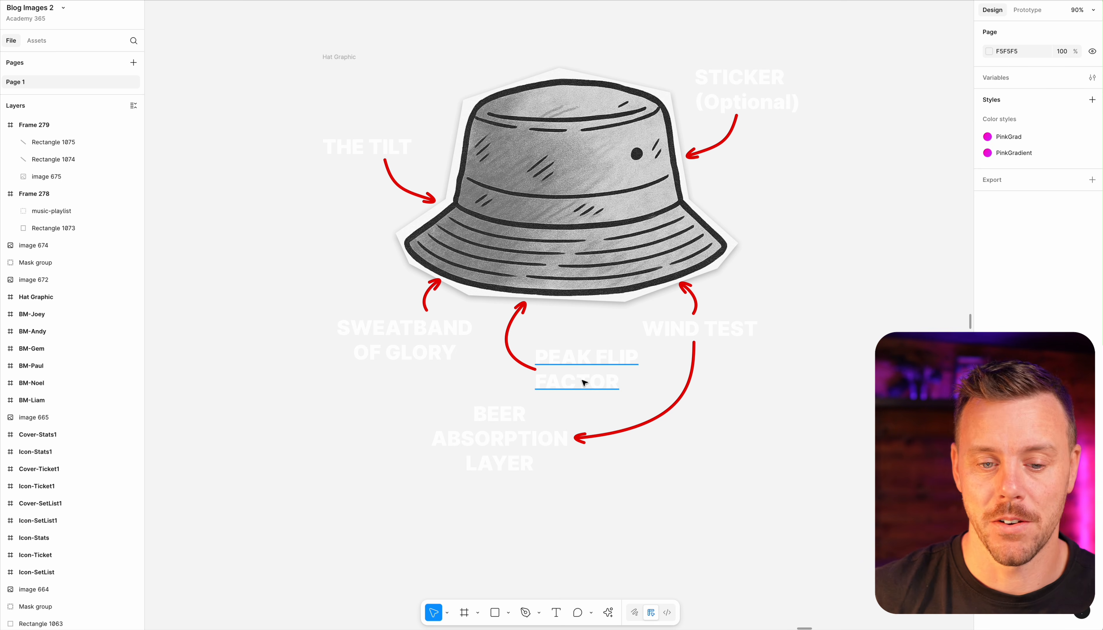
left_click(555, 215)
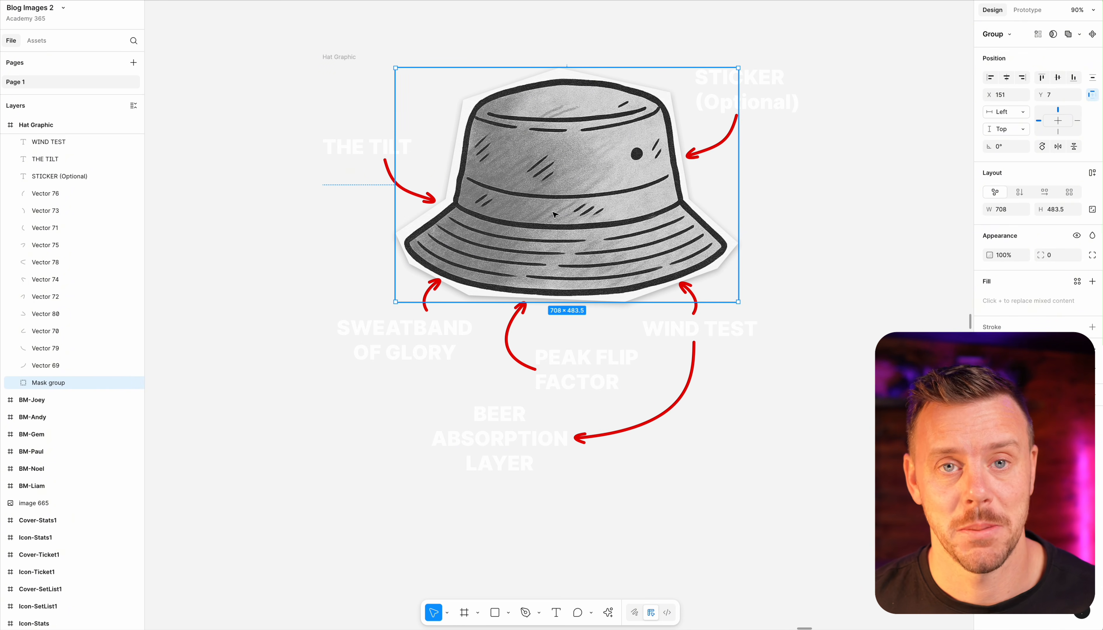
left_click(366, 147)
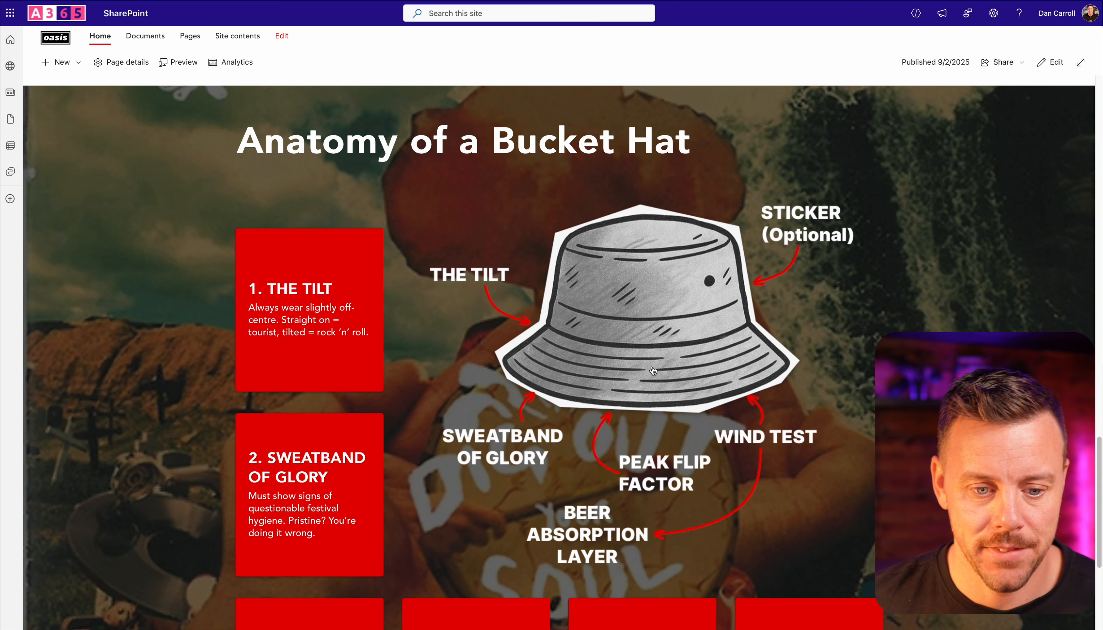
scroll(652, 370, "down", 2)
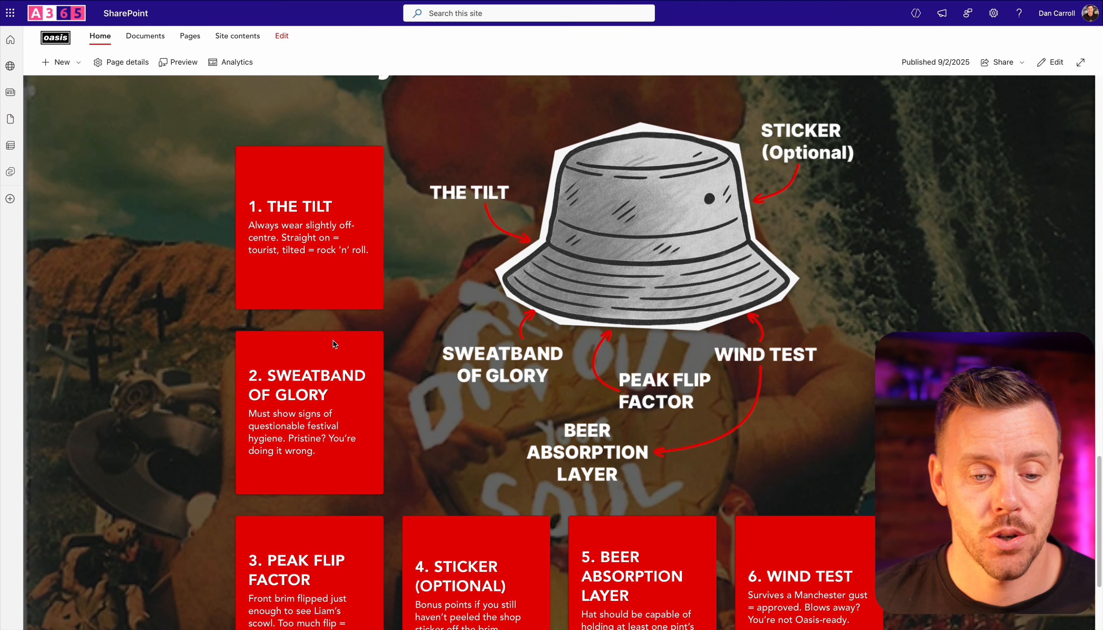
scroll(315, 435, "down", 1)
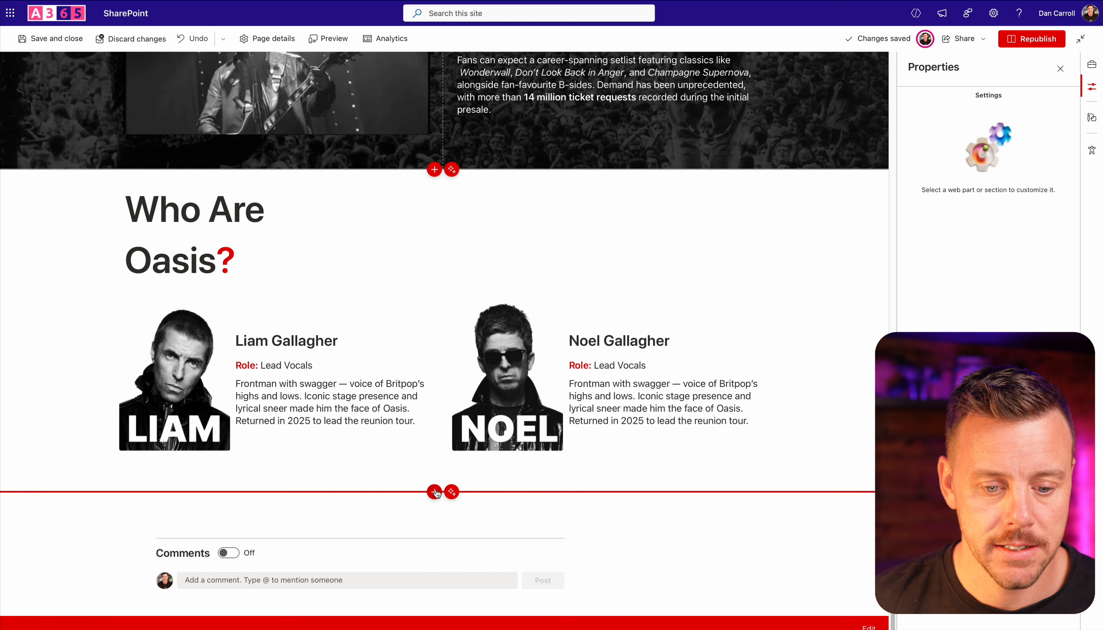
Step: Add a flexible section directly below the "Who Are Oasis?" section and bring up the web part toolbox
left_click(434, 492)
left_click(381, 354)
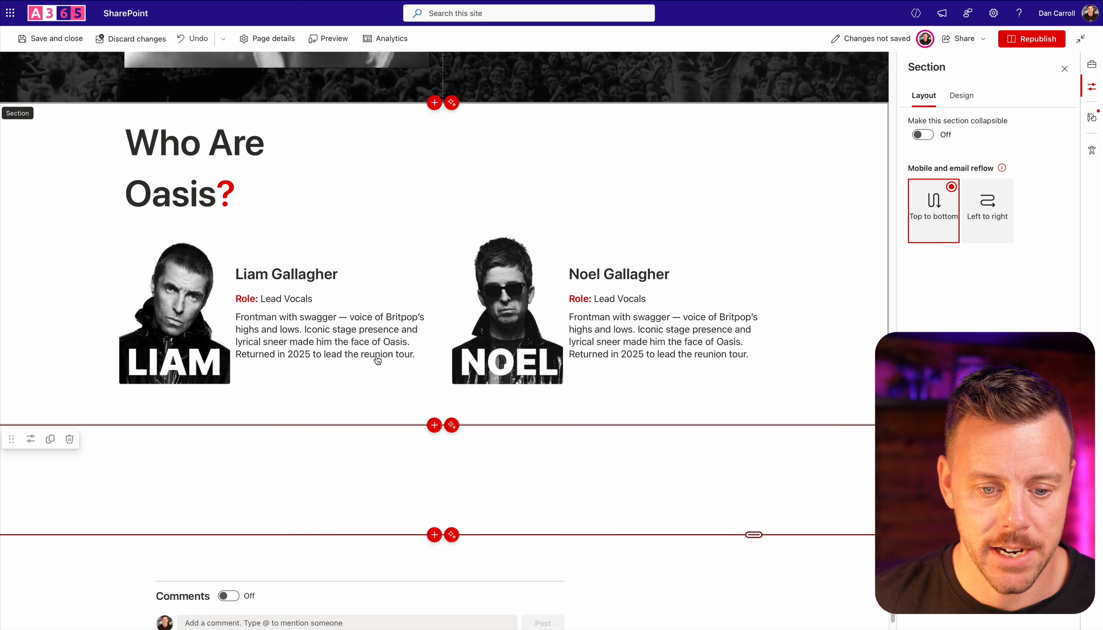
left_click(1094, 65)
left_click(1064, 71)
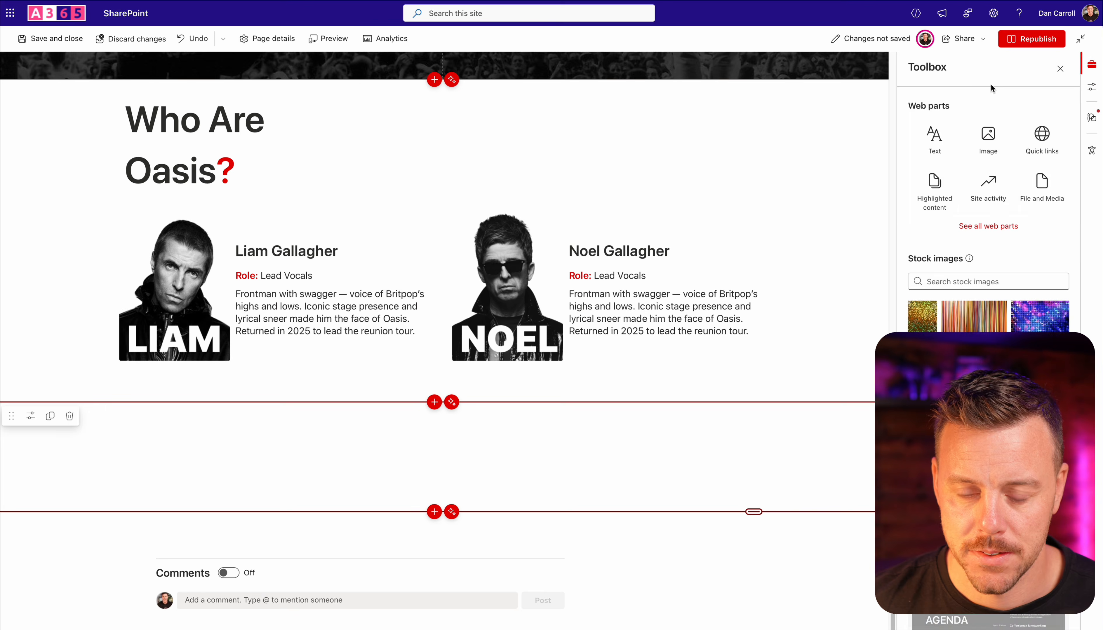
Step: Upload Hat Graphic.png as an image in the new section, enlarge it to roughly double size and shift it to the section's right side
left_click(985, 145)
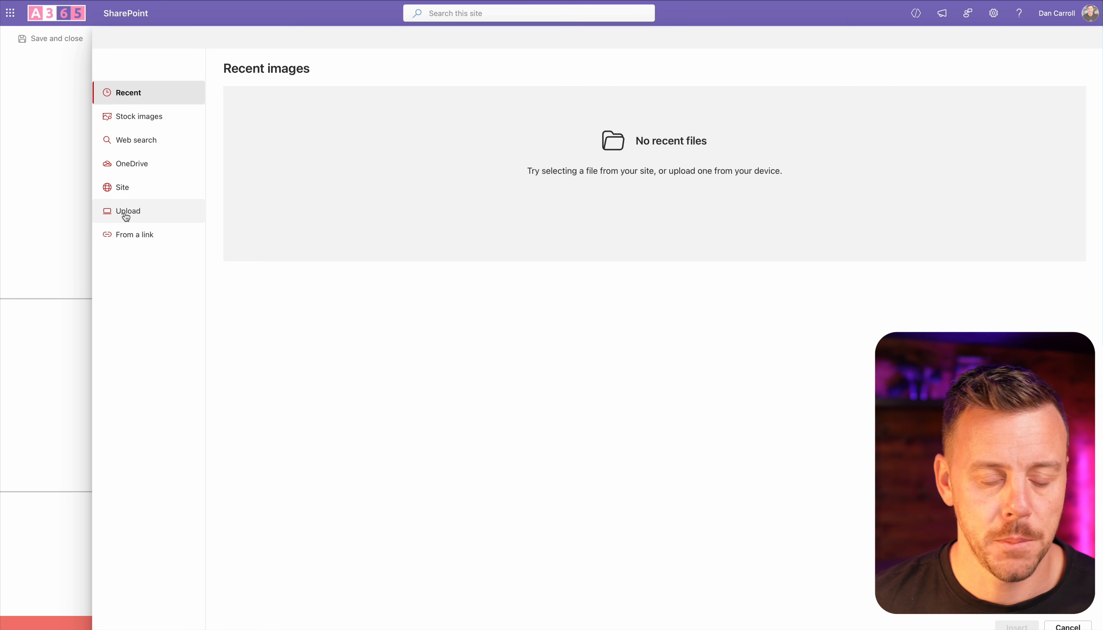
left_click(126, 214)
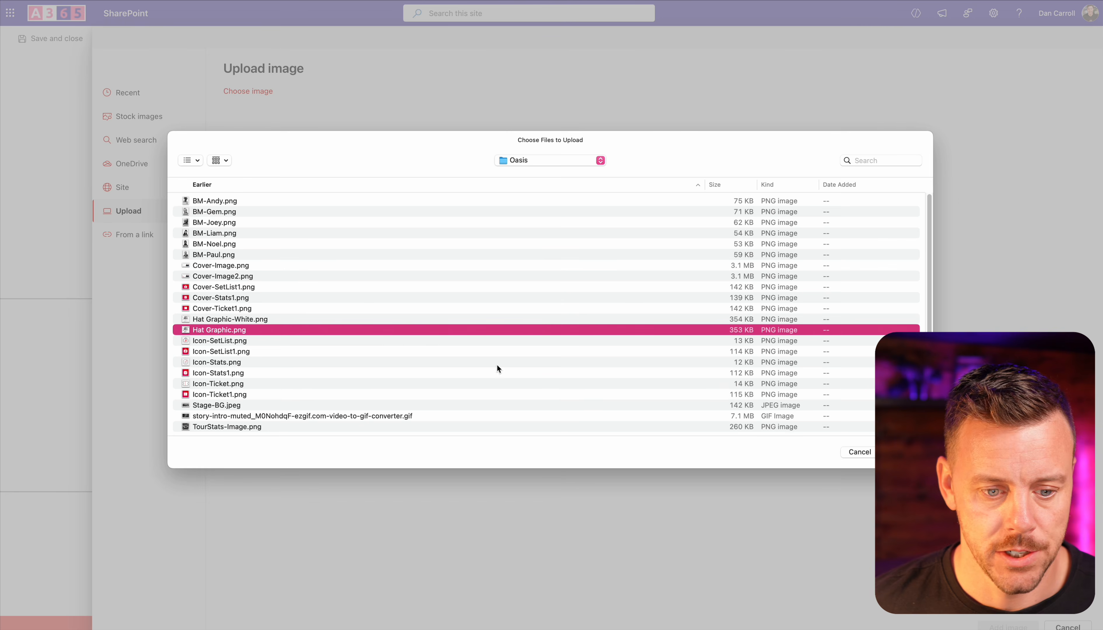
left_click(902, 453)
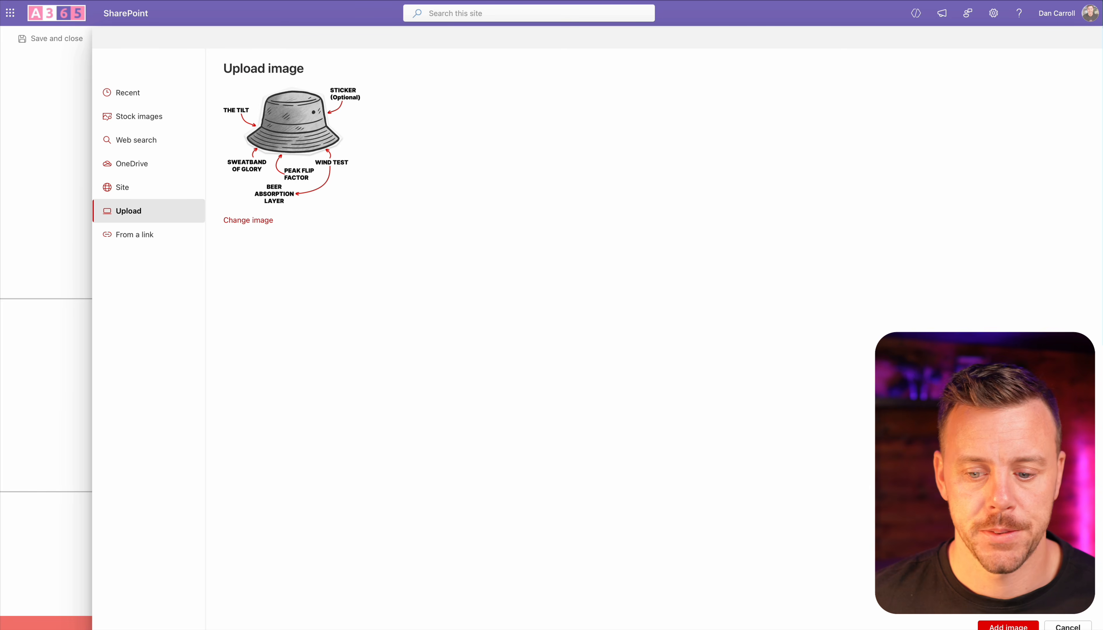
left_click(1008, 627)
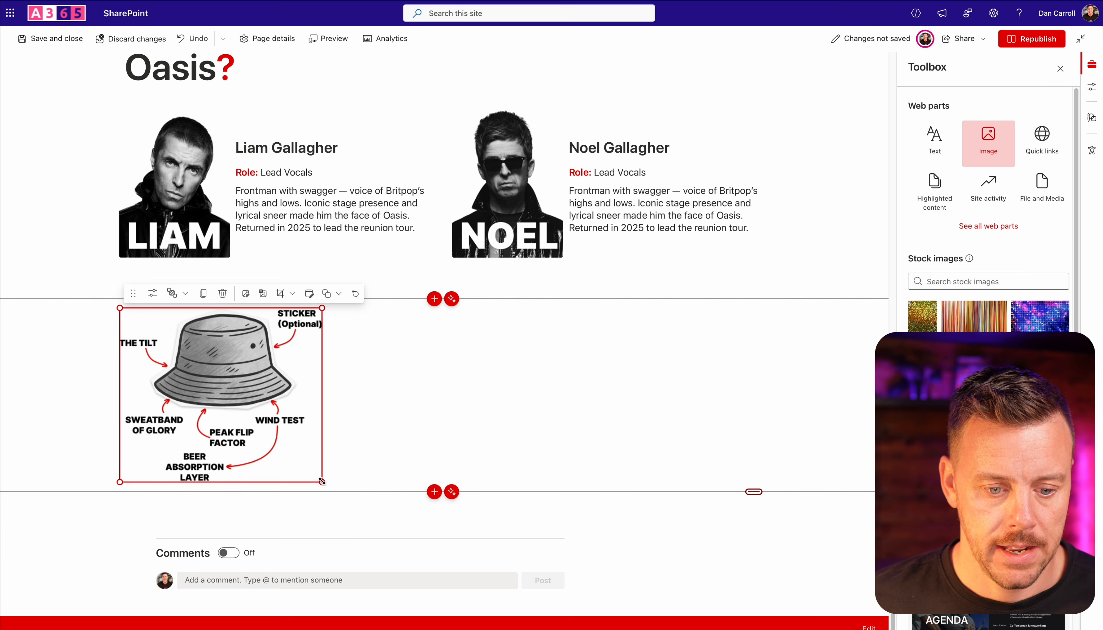
left_click_drag(322, 482, 541, 532)
left_click_drag(133, 154, 352, 184)
Step: Copy the "Anatomy of a Bucket Hat" heading from the published page into a new text web part above the hat
left_click_drag(237, 239, 706, 248)
key("ctrl+c")
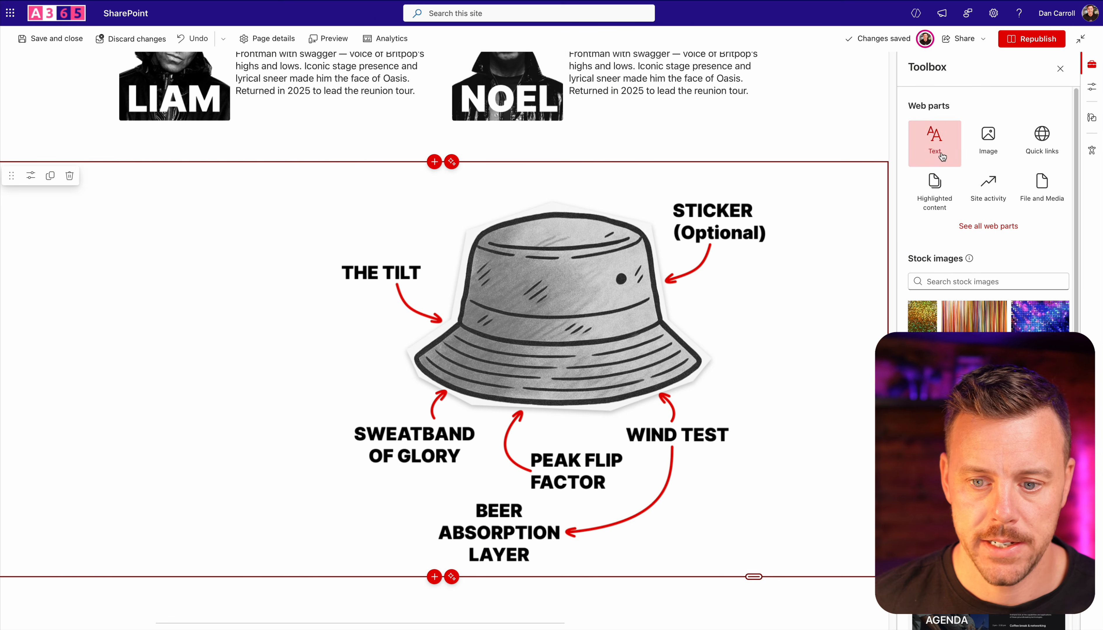
left_click(934, 140)
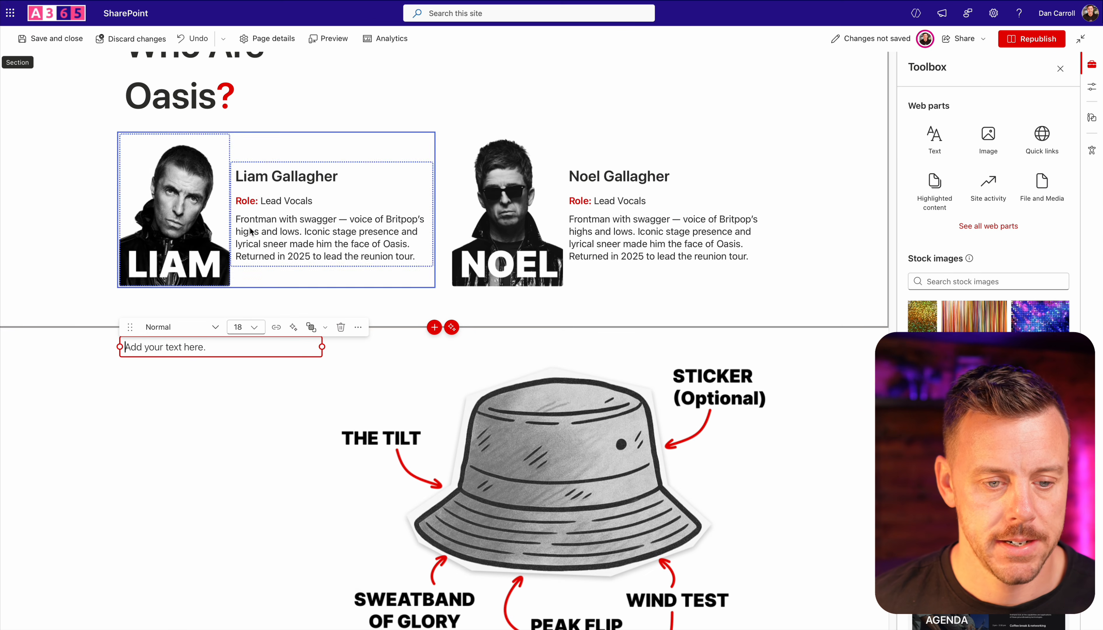
key("ctrl+v")
scroll(565, 396, "down", 2)
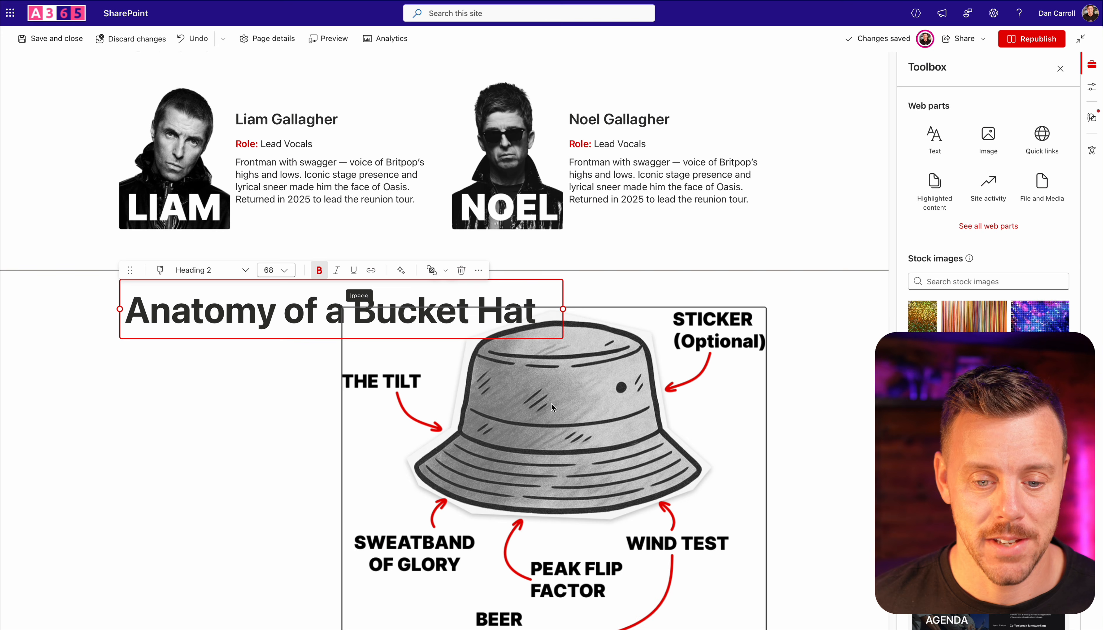
Step: Move the hat image down so it sits just below the "Anatomy of a Bucket Hat" heading
left_click(553, 403)
left_click_drag(353, 290, 354, 351)
left_click(121, 283)
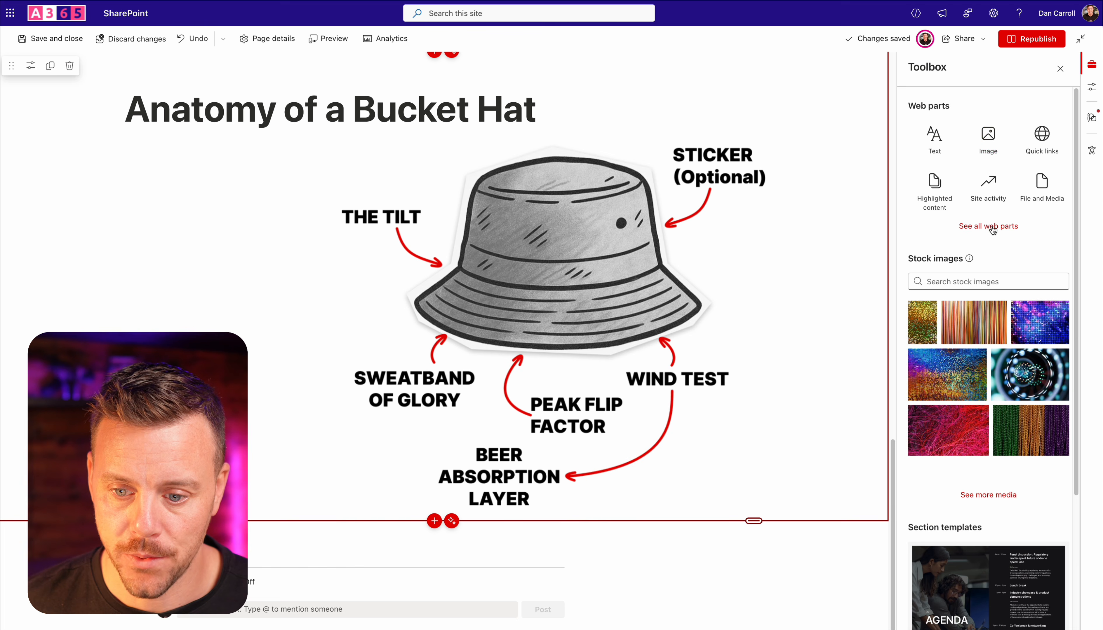
Step: Place an Editorial card below the heading on the hat's left side and narrow it to about half its width
left_click(991, 228)
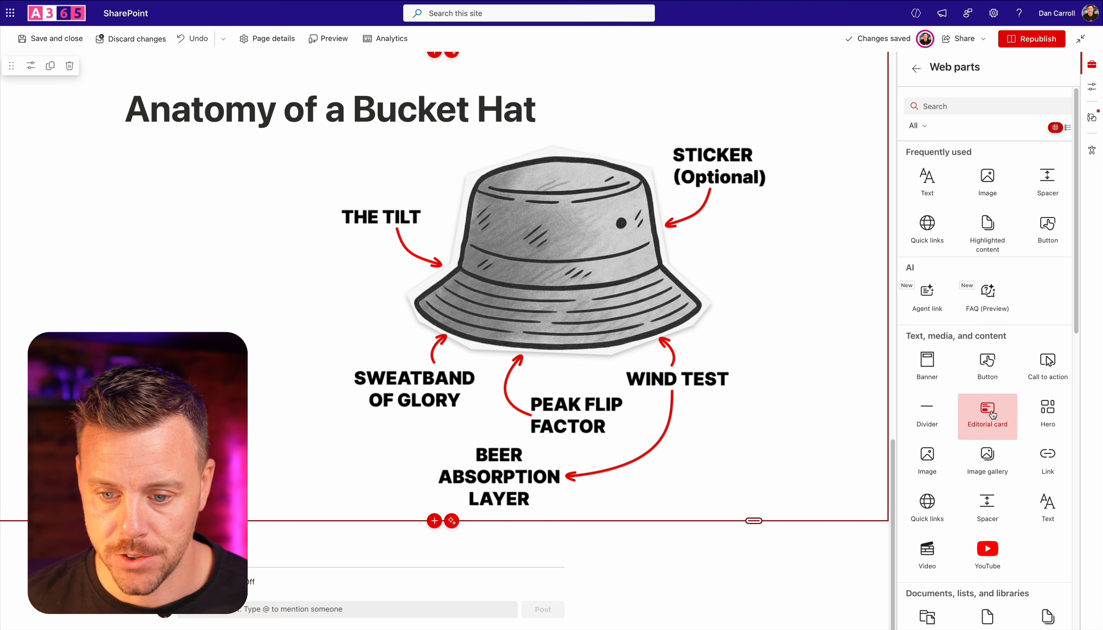
left_click_drag(991, 414, 133, 127)
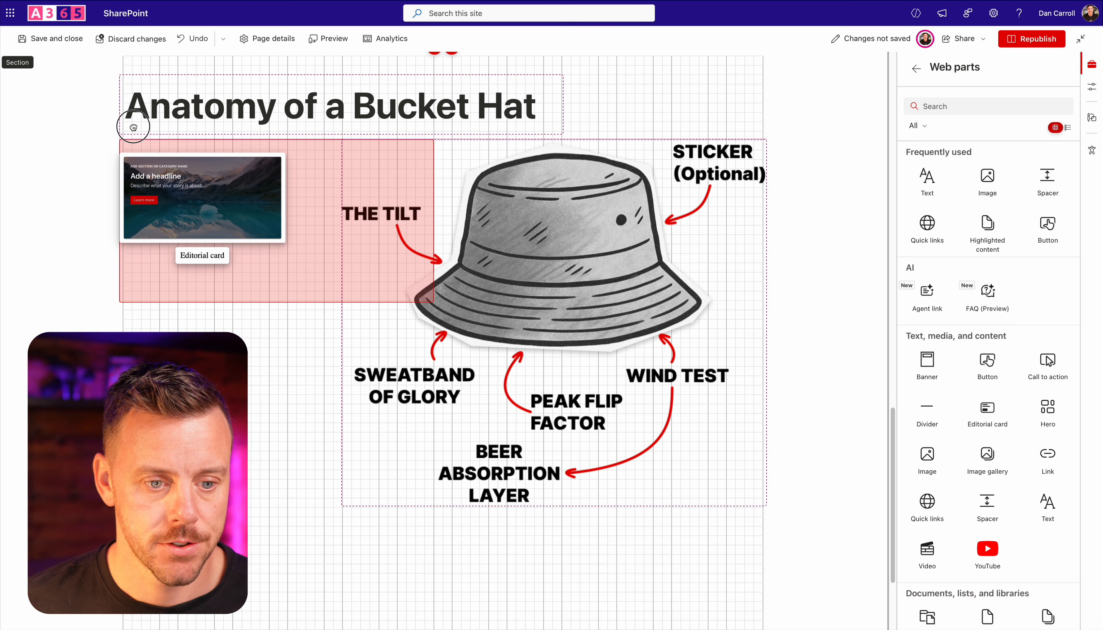
left_click_drag(221, 159, 220, 160)
left_click_drag(437, 222, 261, 233)
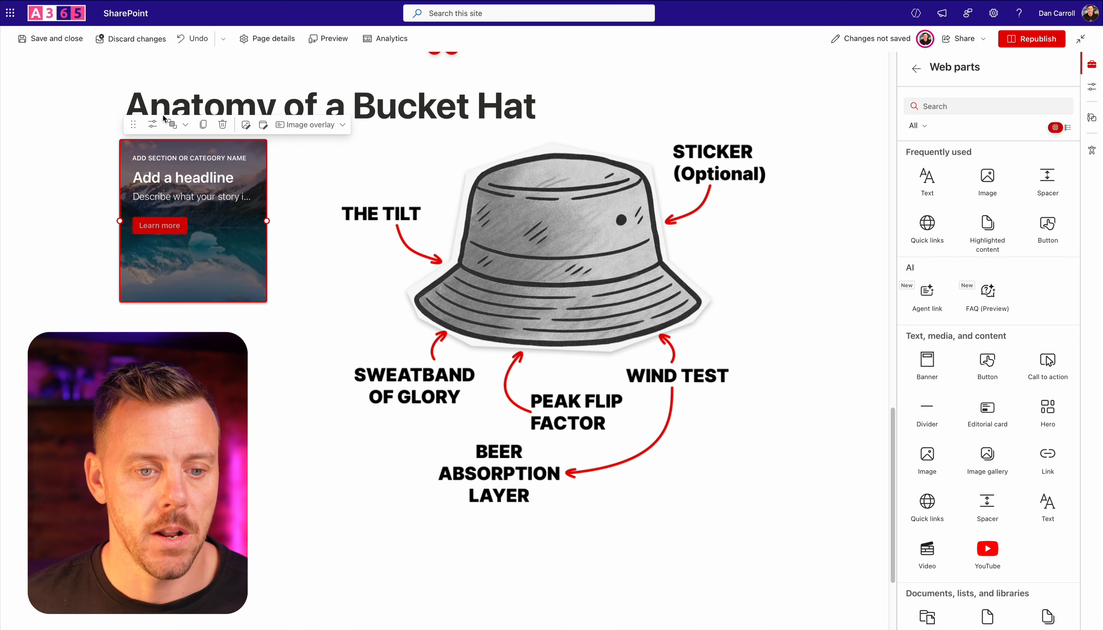
Step: Give the editorial card the solid red #e40000 background, align its content to the middle and turn off the preheader
left_click(153, 125)
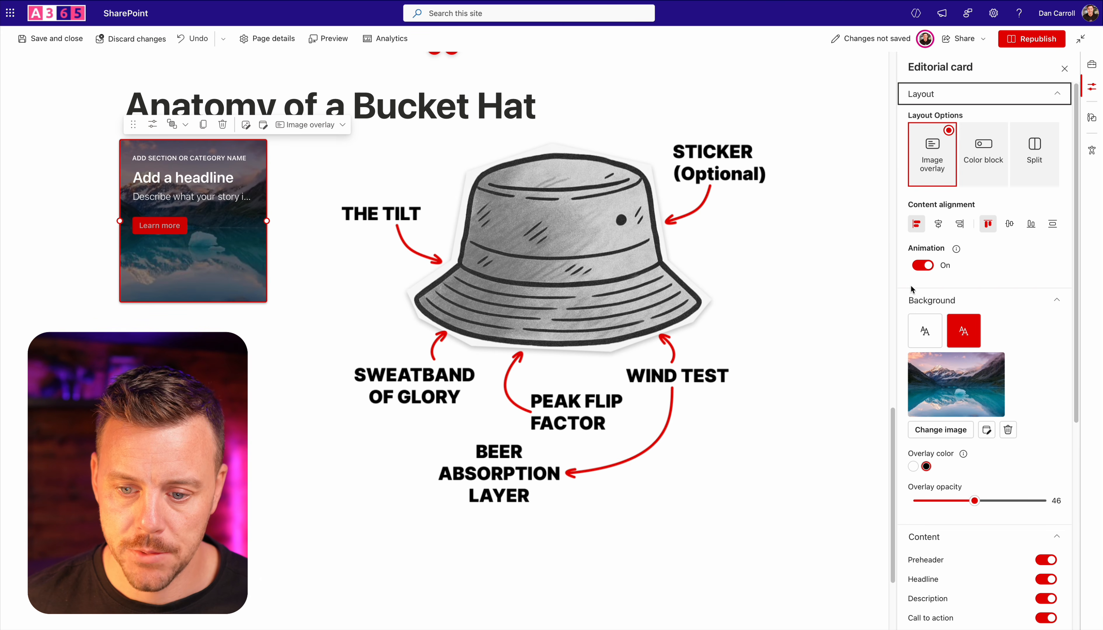
left_click(965, 334)
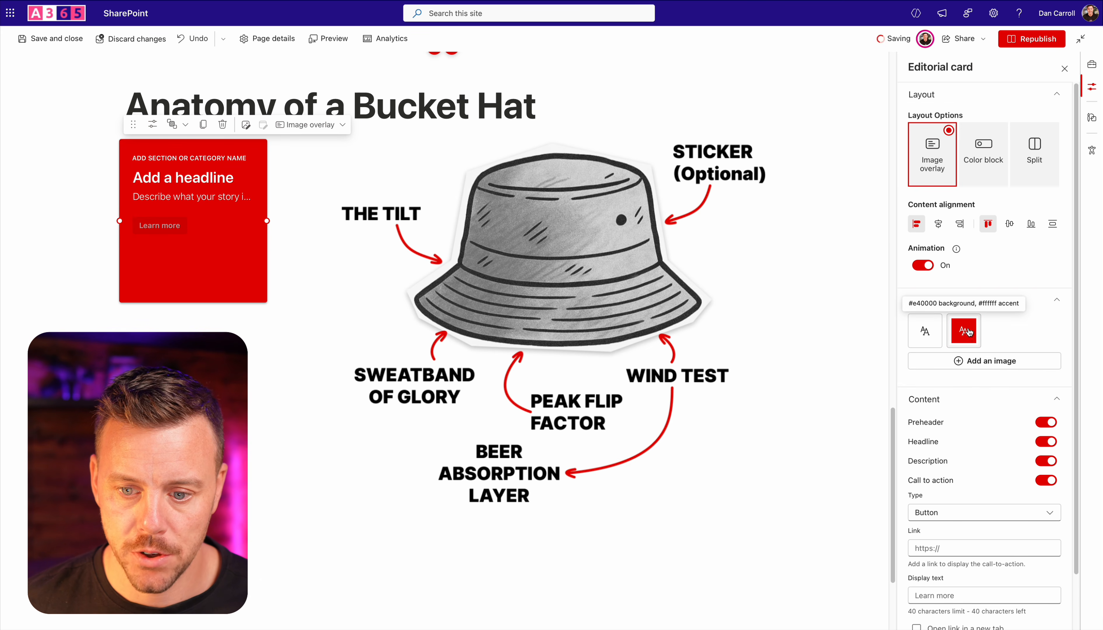
left_click(1010, 225)
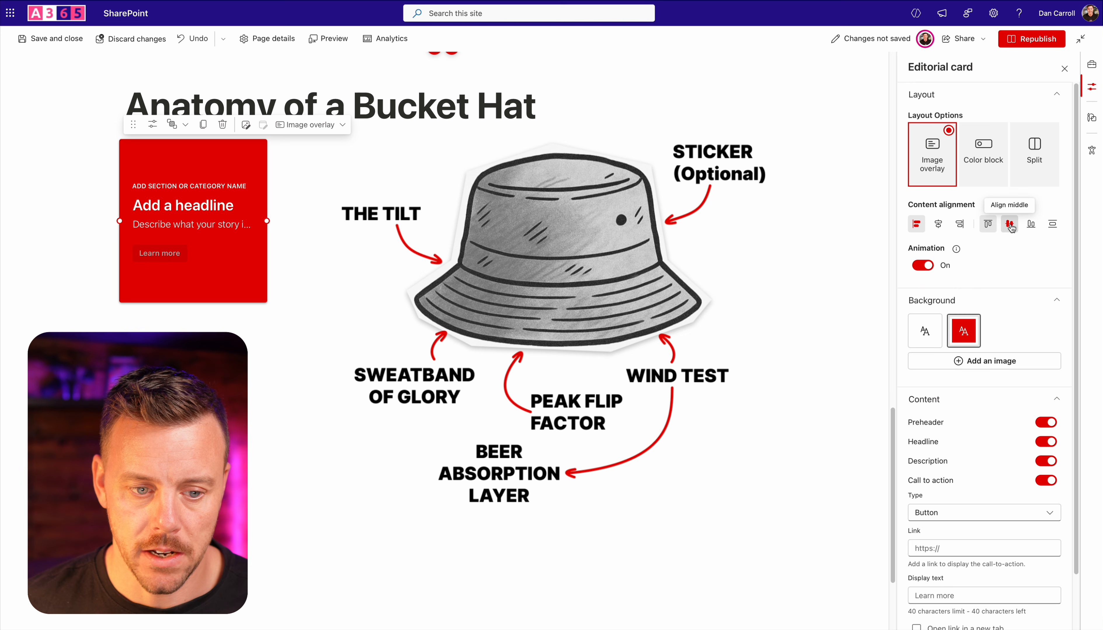
left_click(1046, 423)
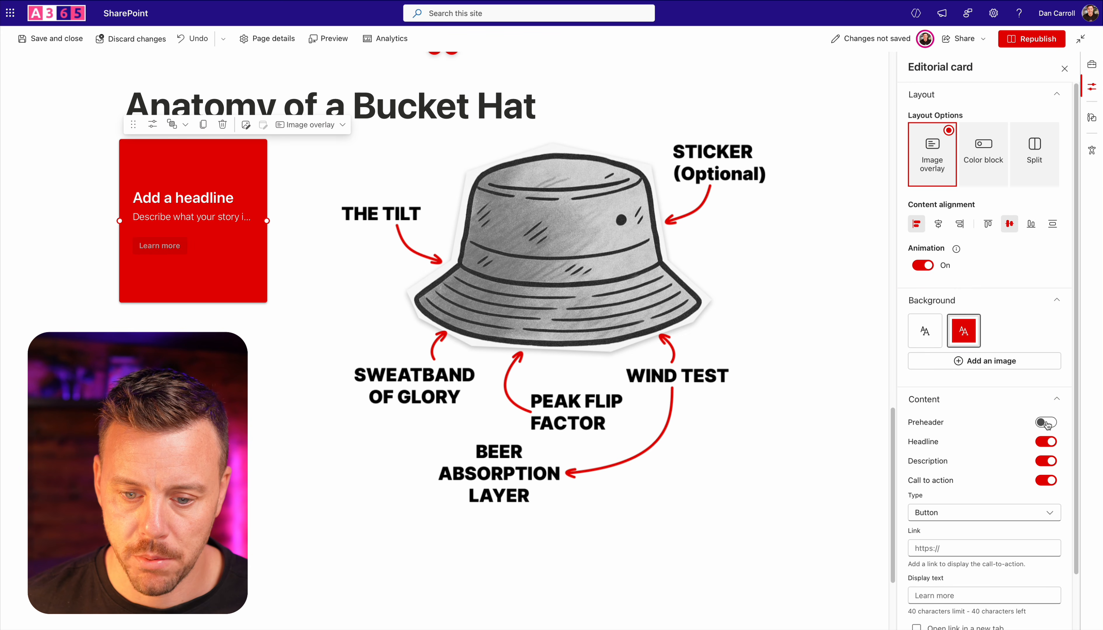